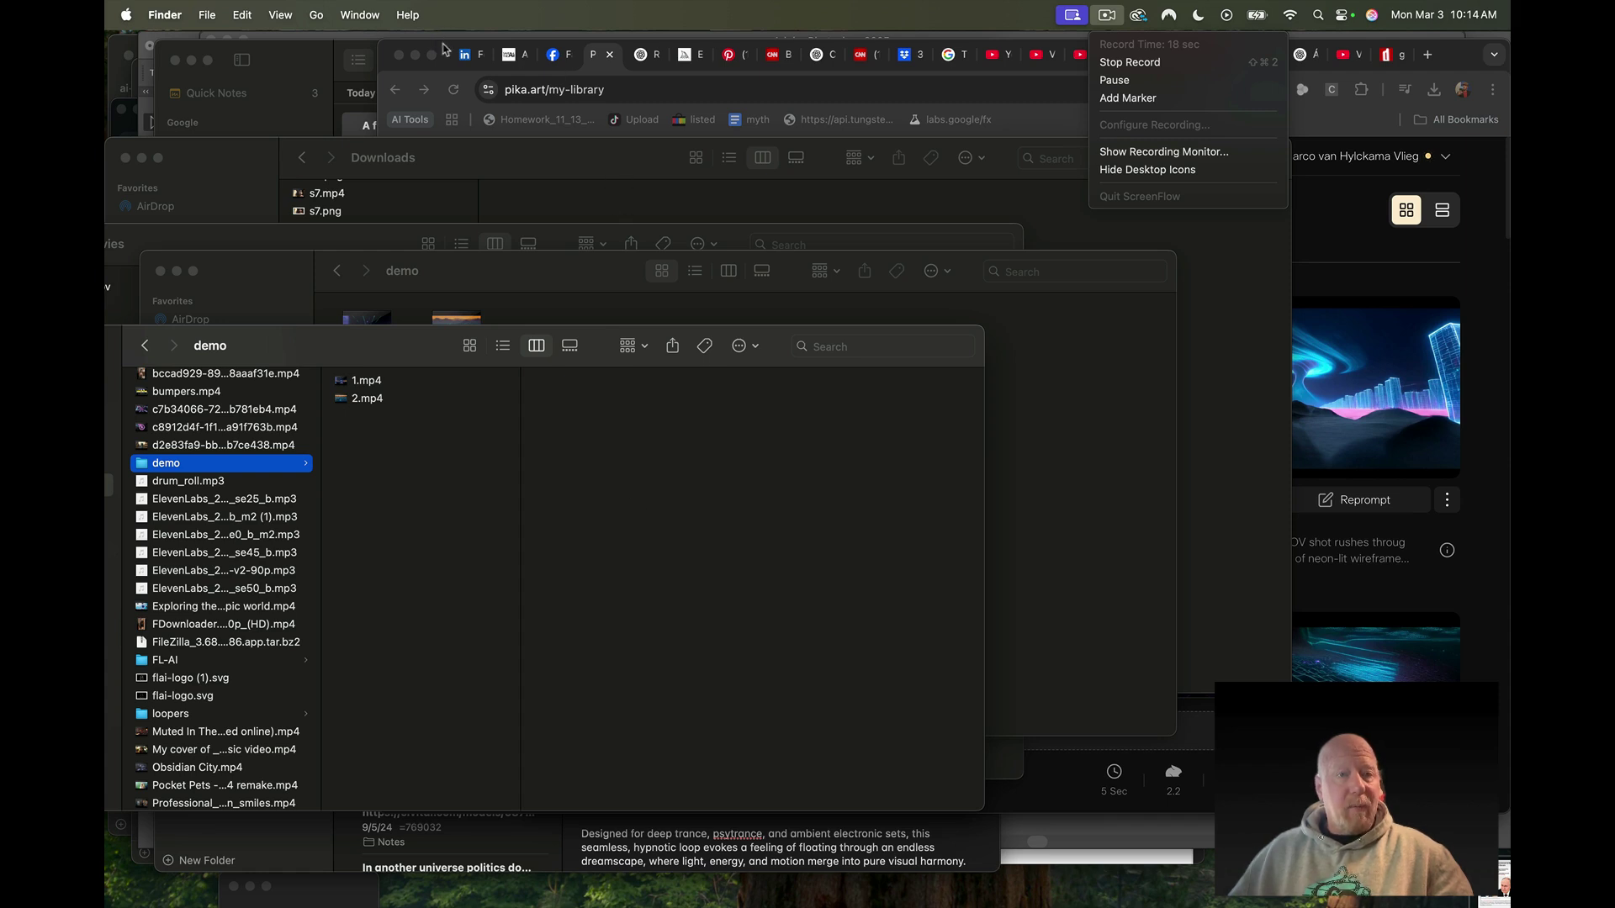
Bring the Pika My library page forward and preview the first generation's second variant
click(443, 48)
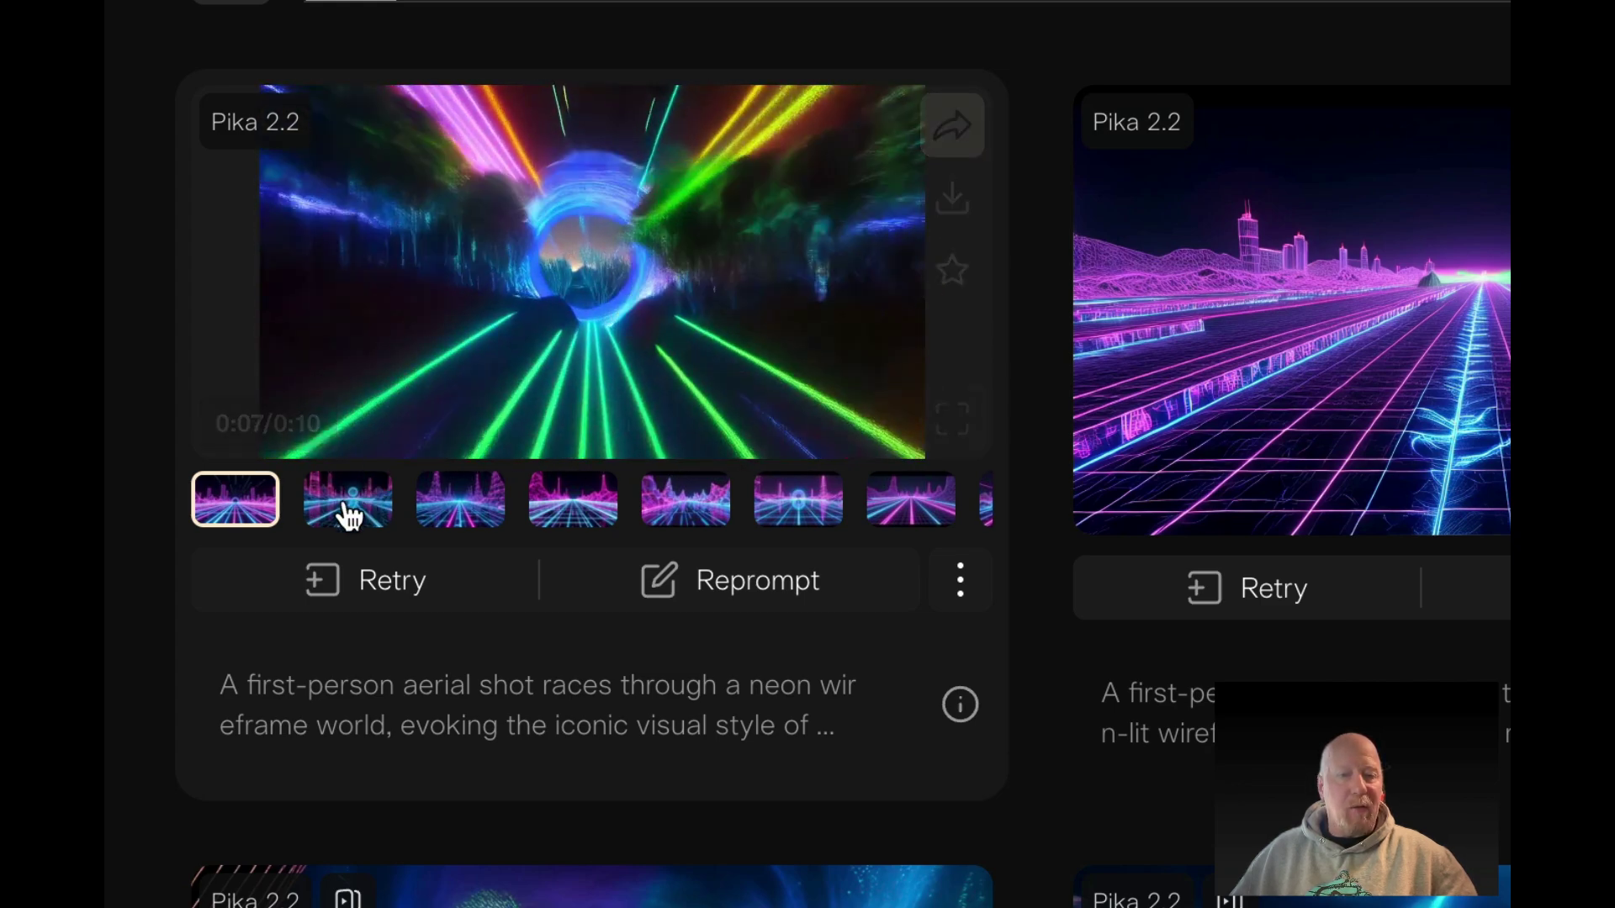
click(348, 511)
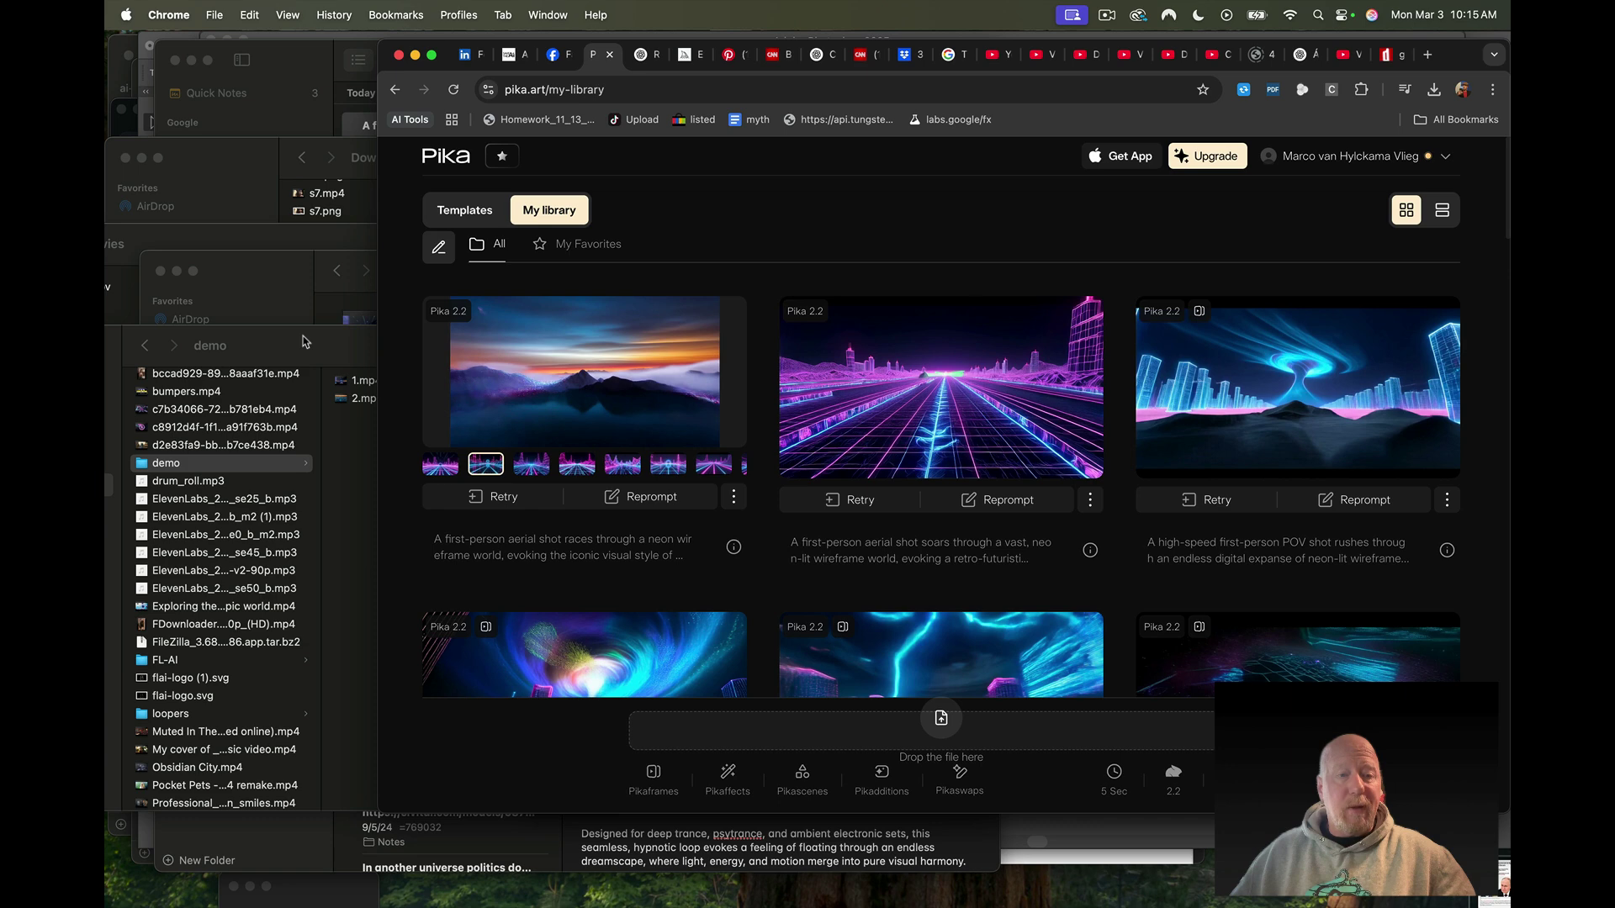
Play previews of 1.mp4 and 2.mp4 in the Finder demo folder, then clear the selection
click(305, 342)
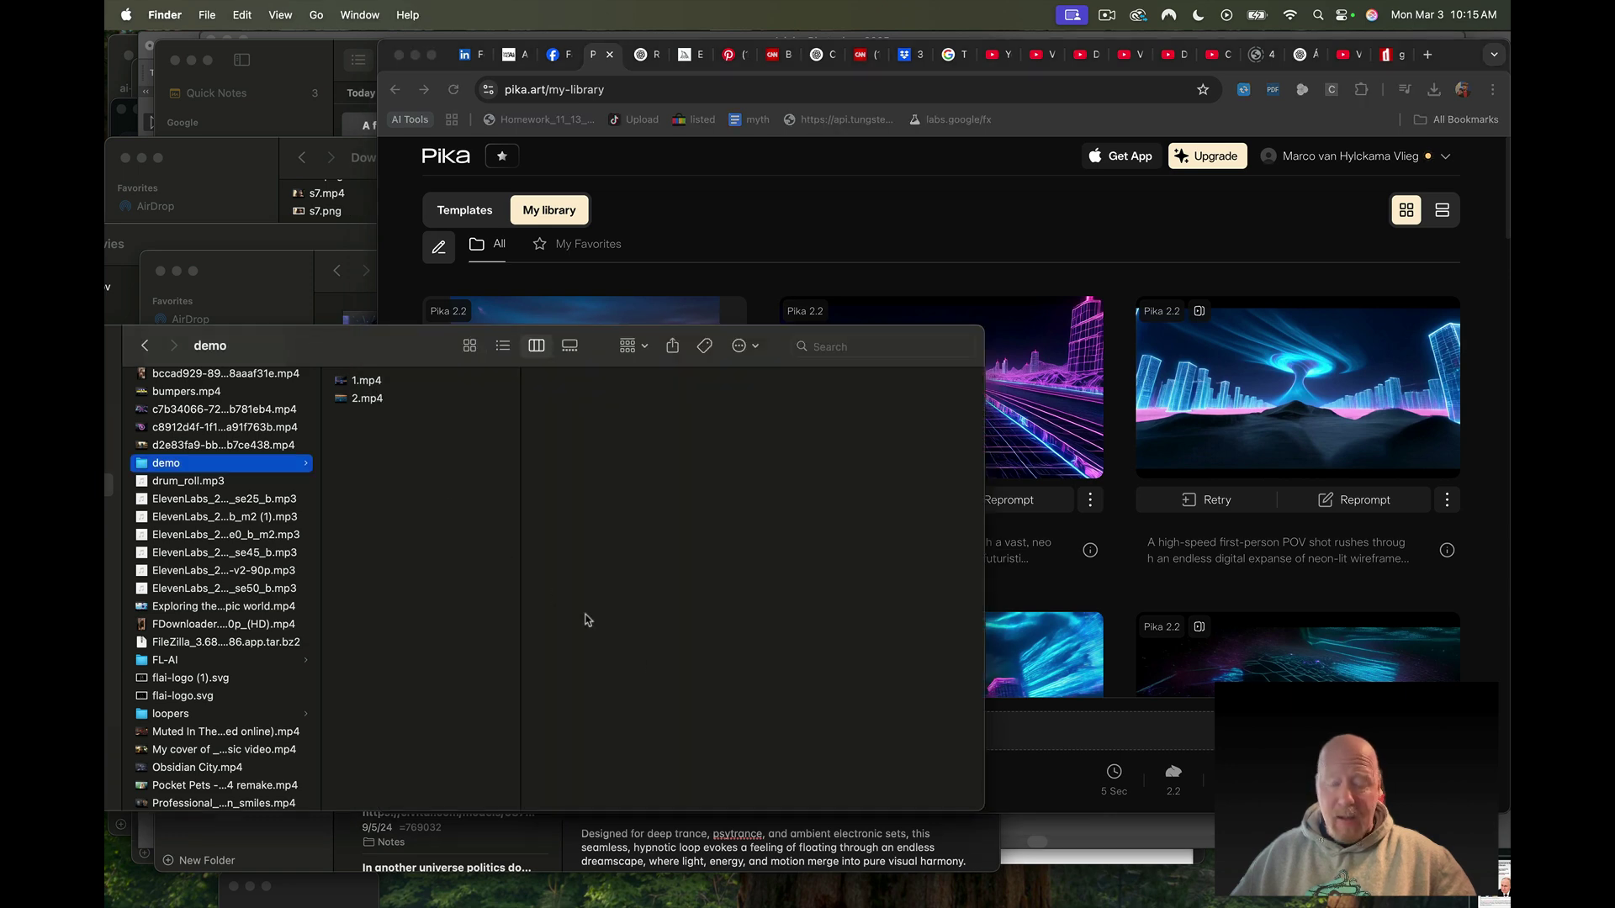
mouse_move(833, 893)
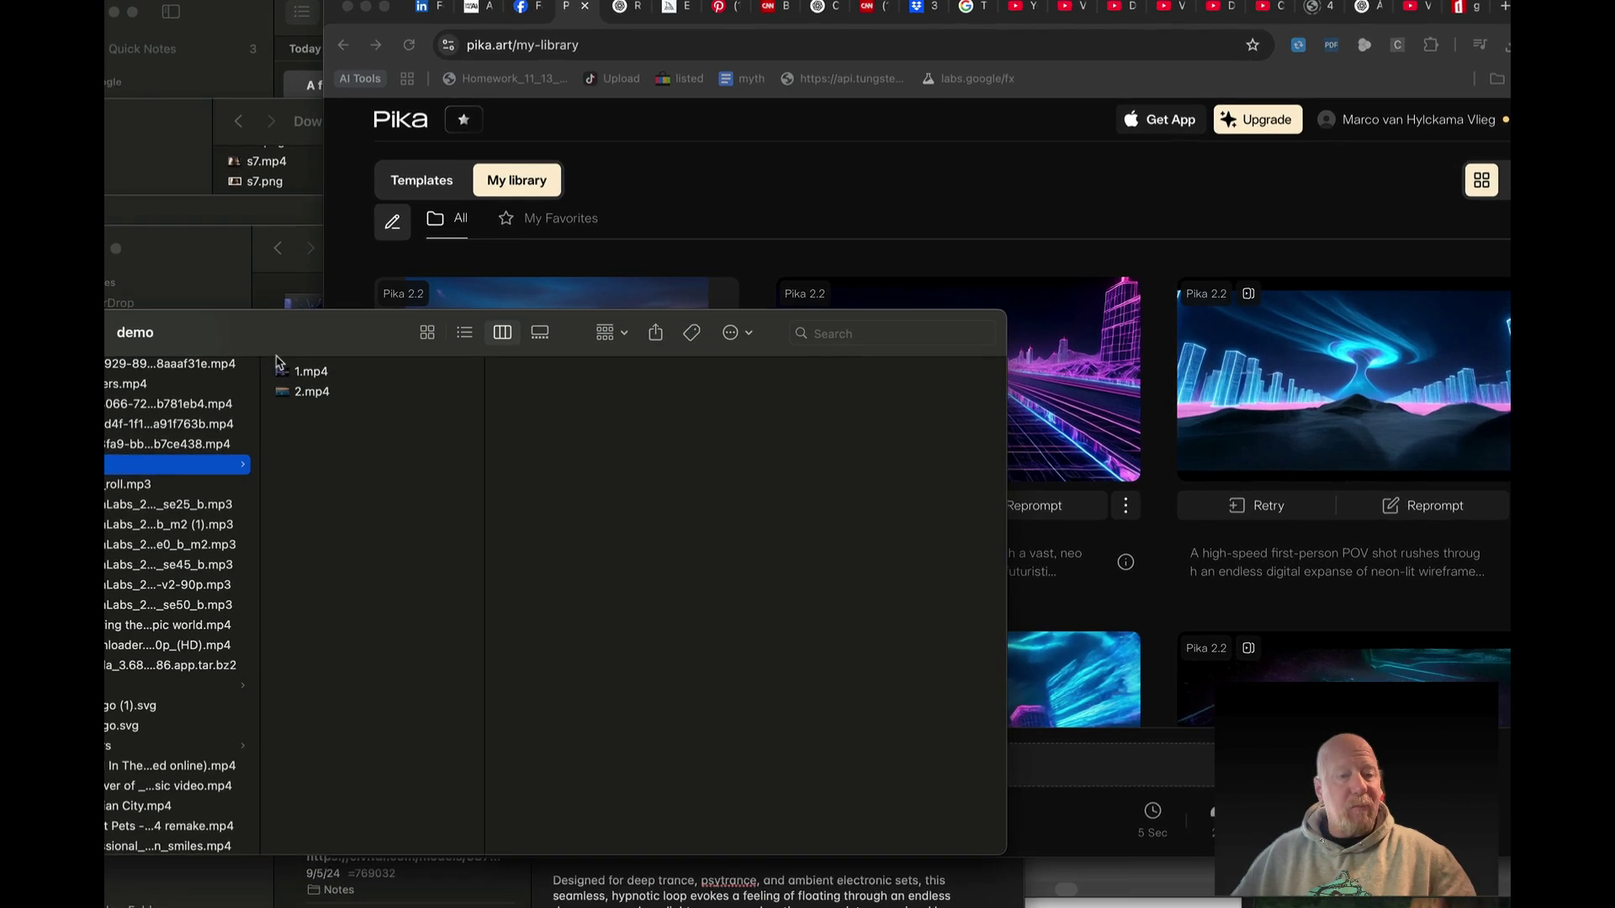
click(347, 383)
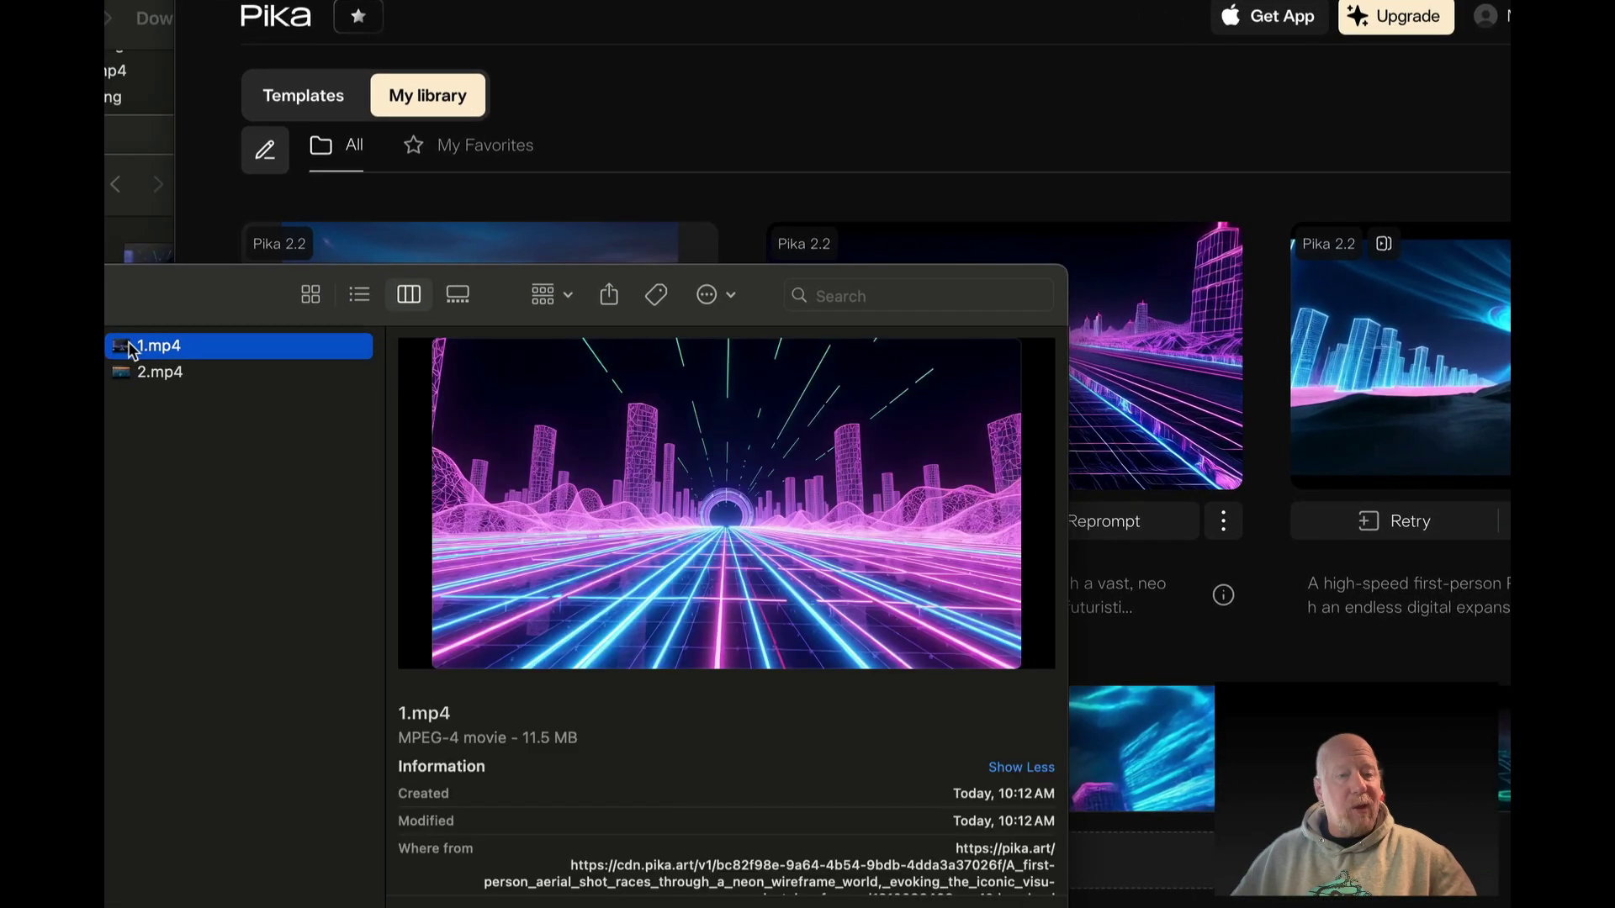
click(727, 511)
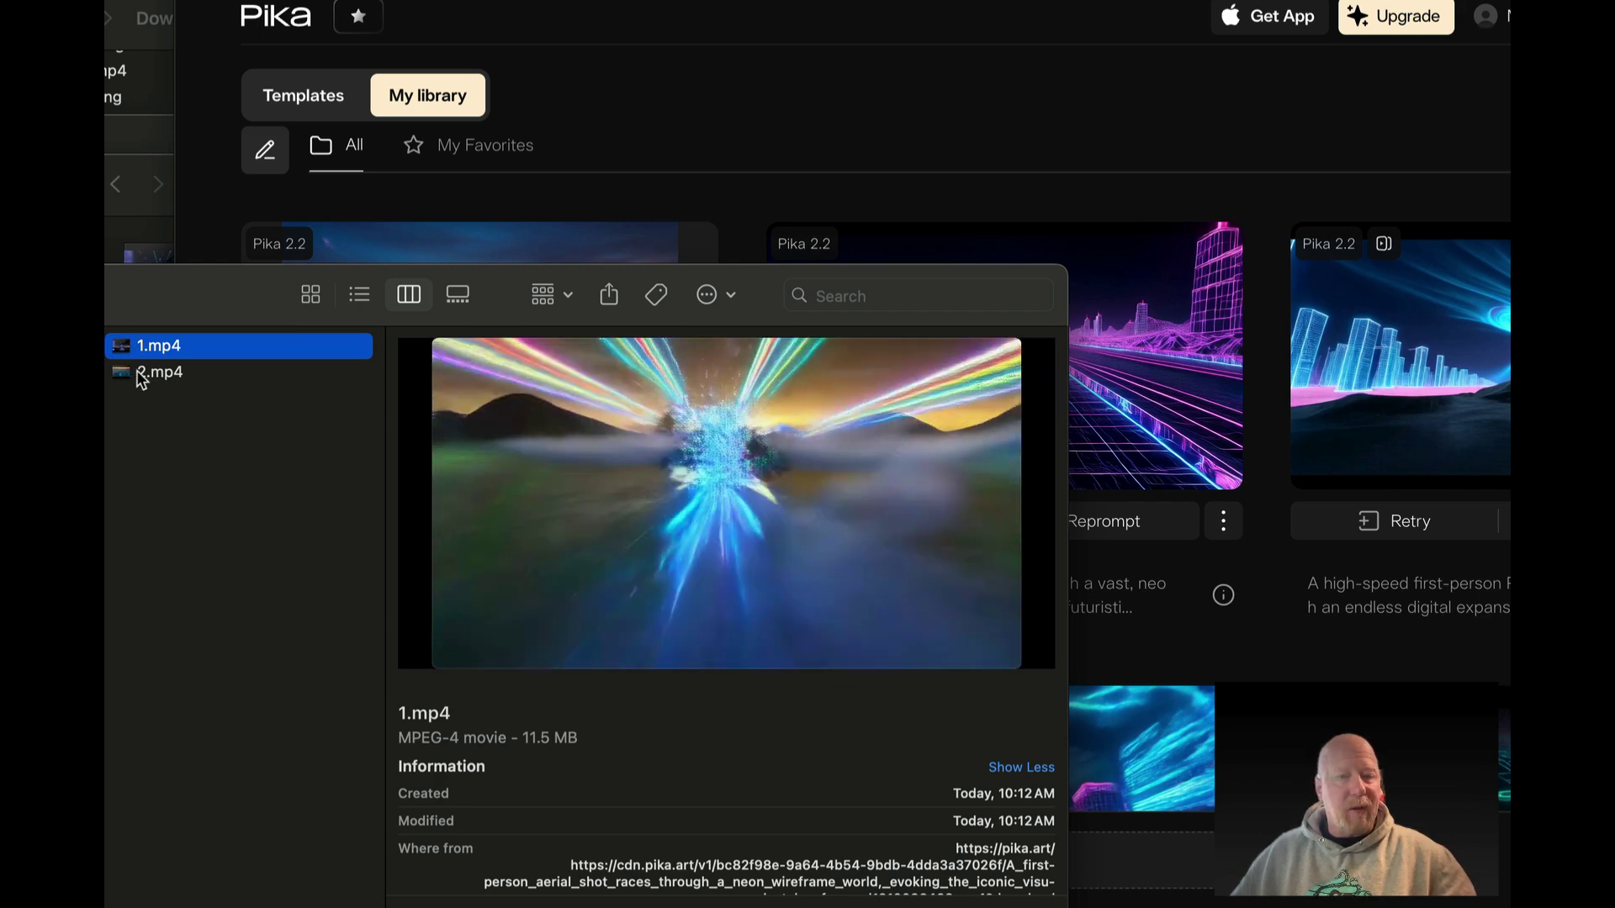
click(147, 380)
click(727, 502)
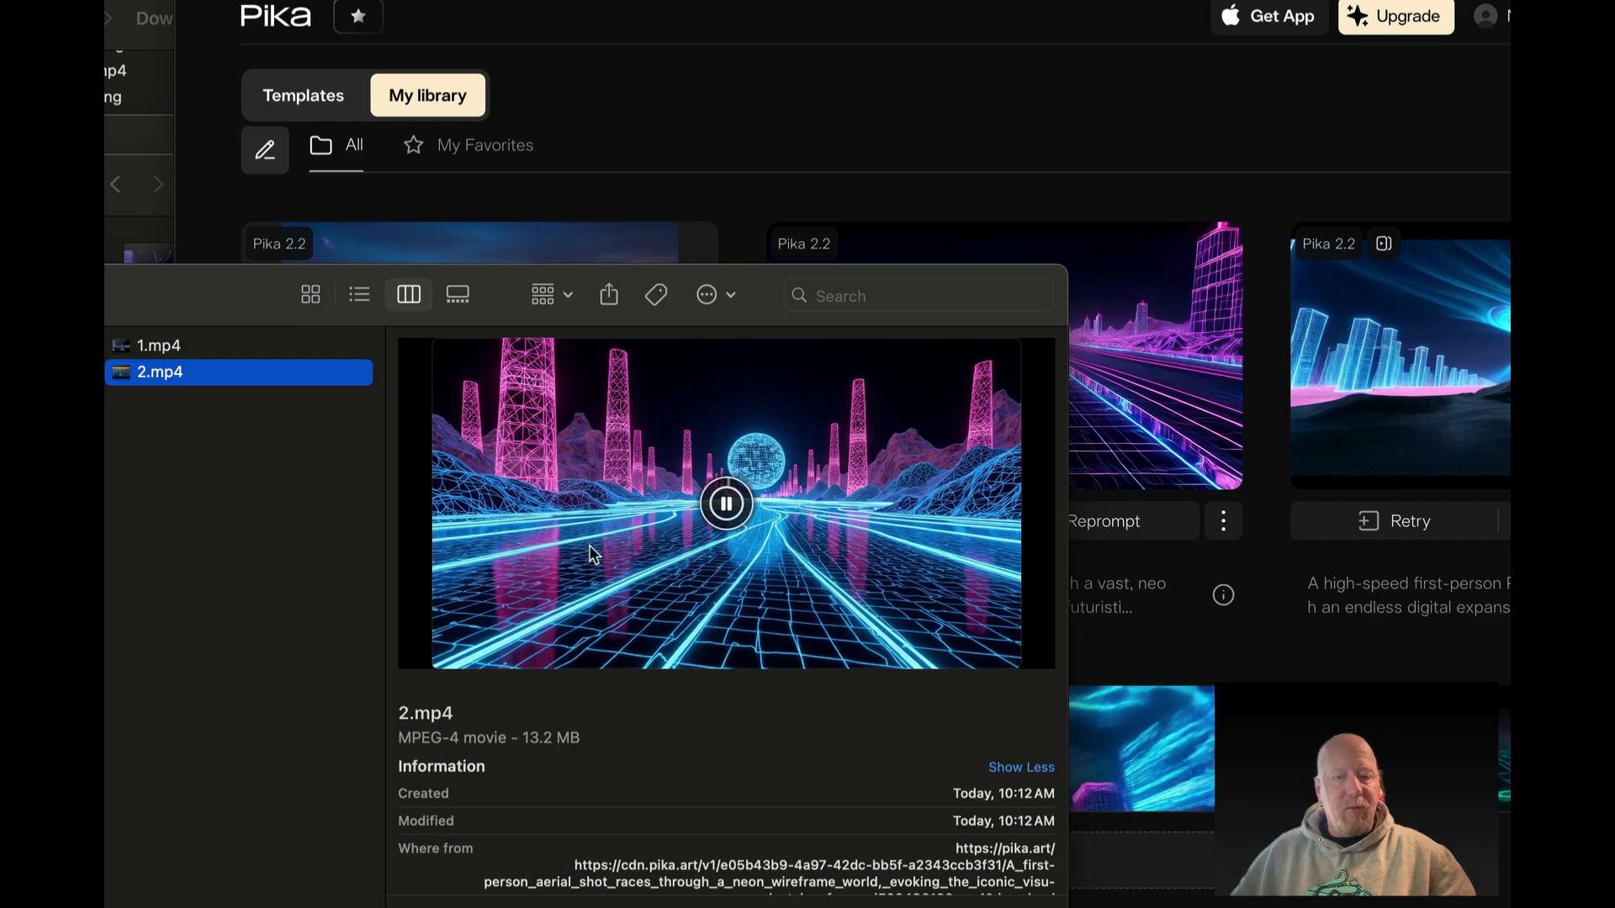
click(229, 611)
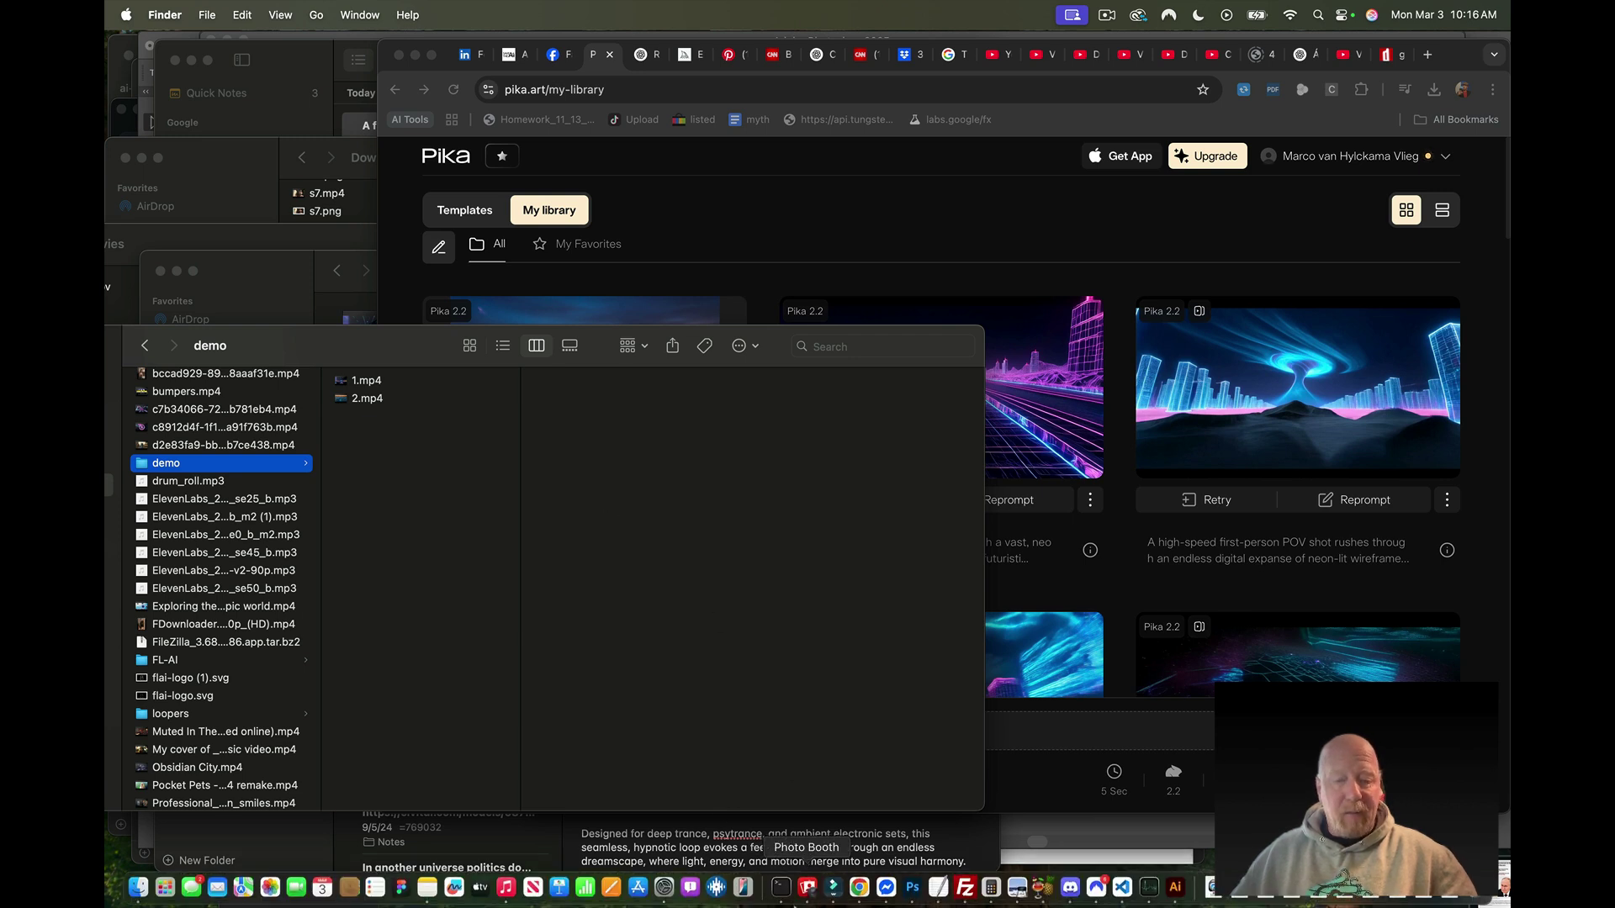
Open Terminal, change into ~/Downloads/demo and list its files
click(781, 888)
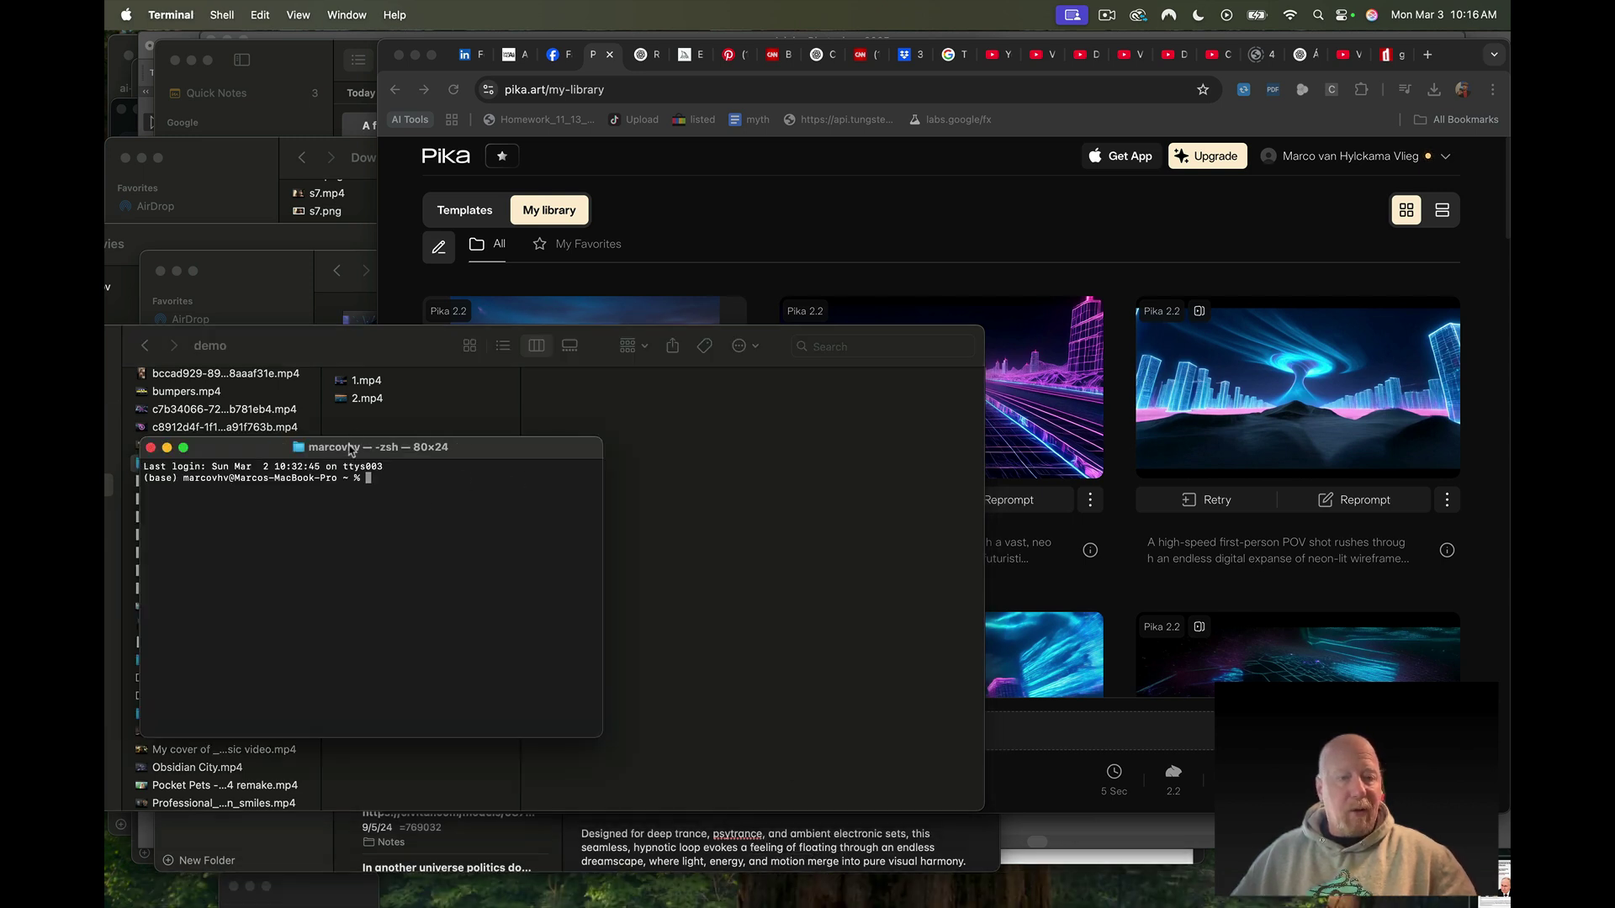
drag(354, 450, 730, 459)
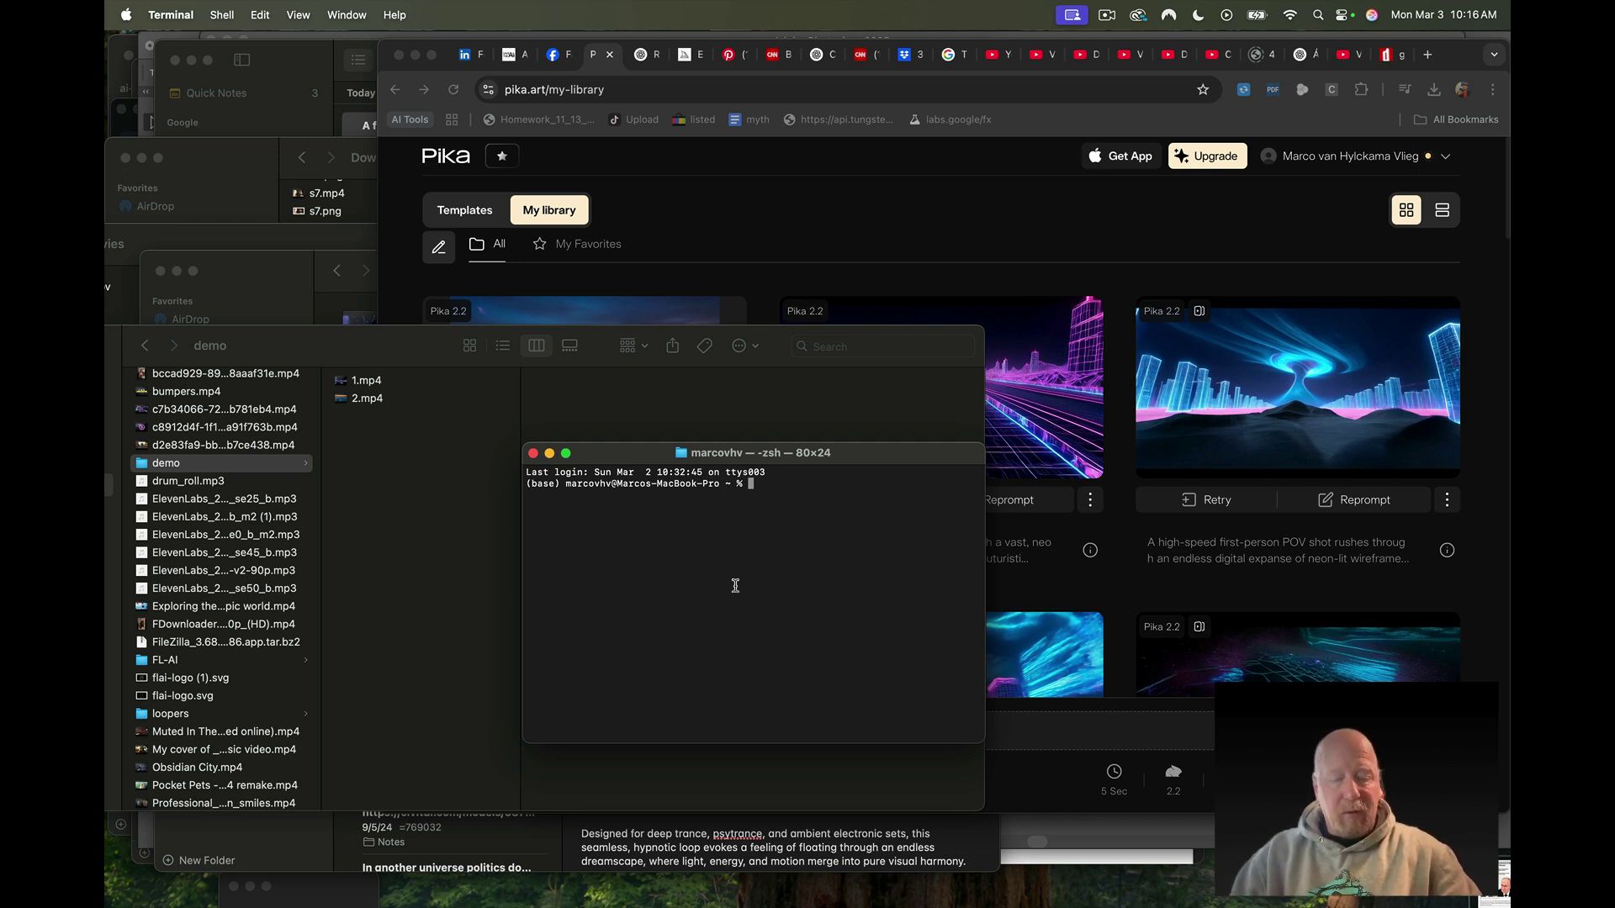
text(cd ~/D)
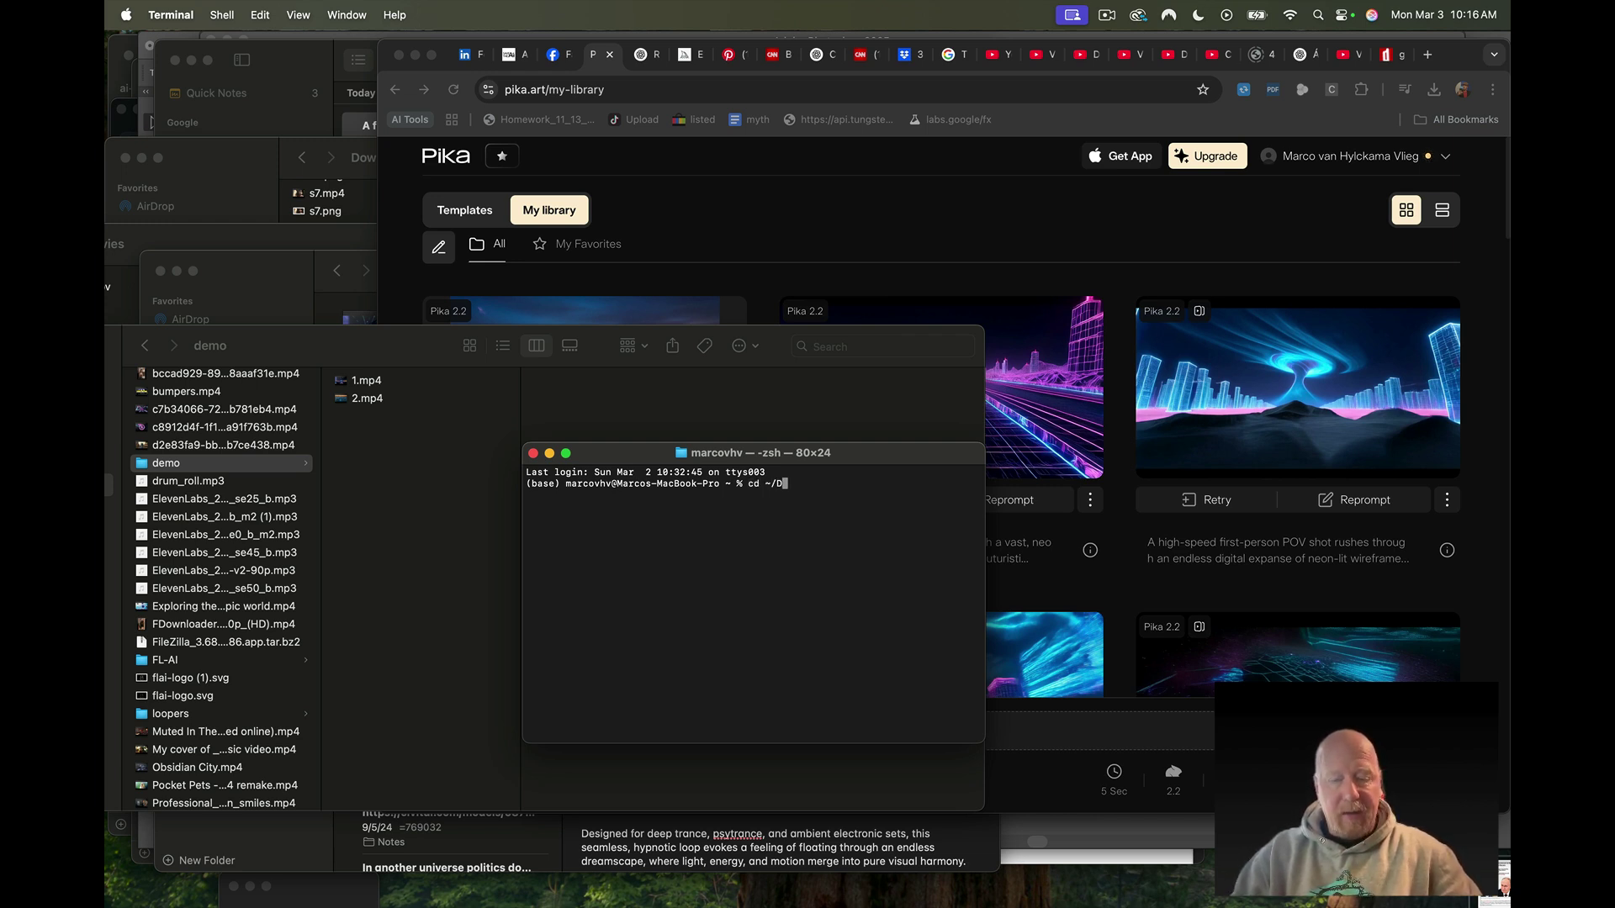
text(o)
key(Tab)
text(w)
key(Tab)
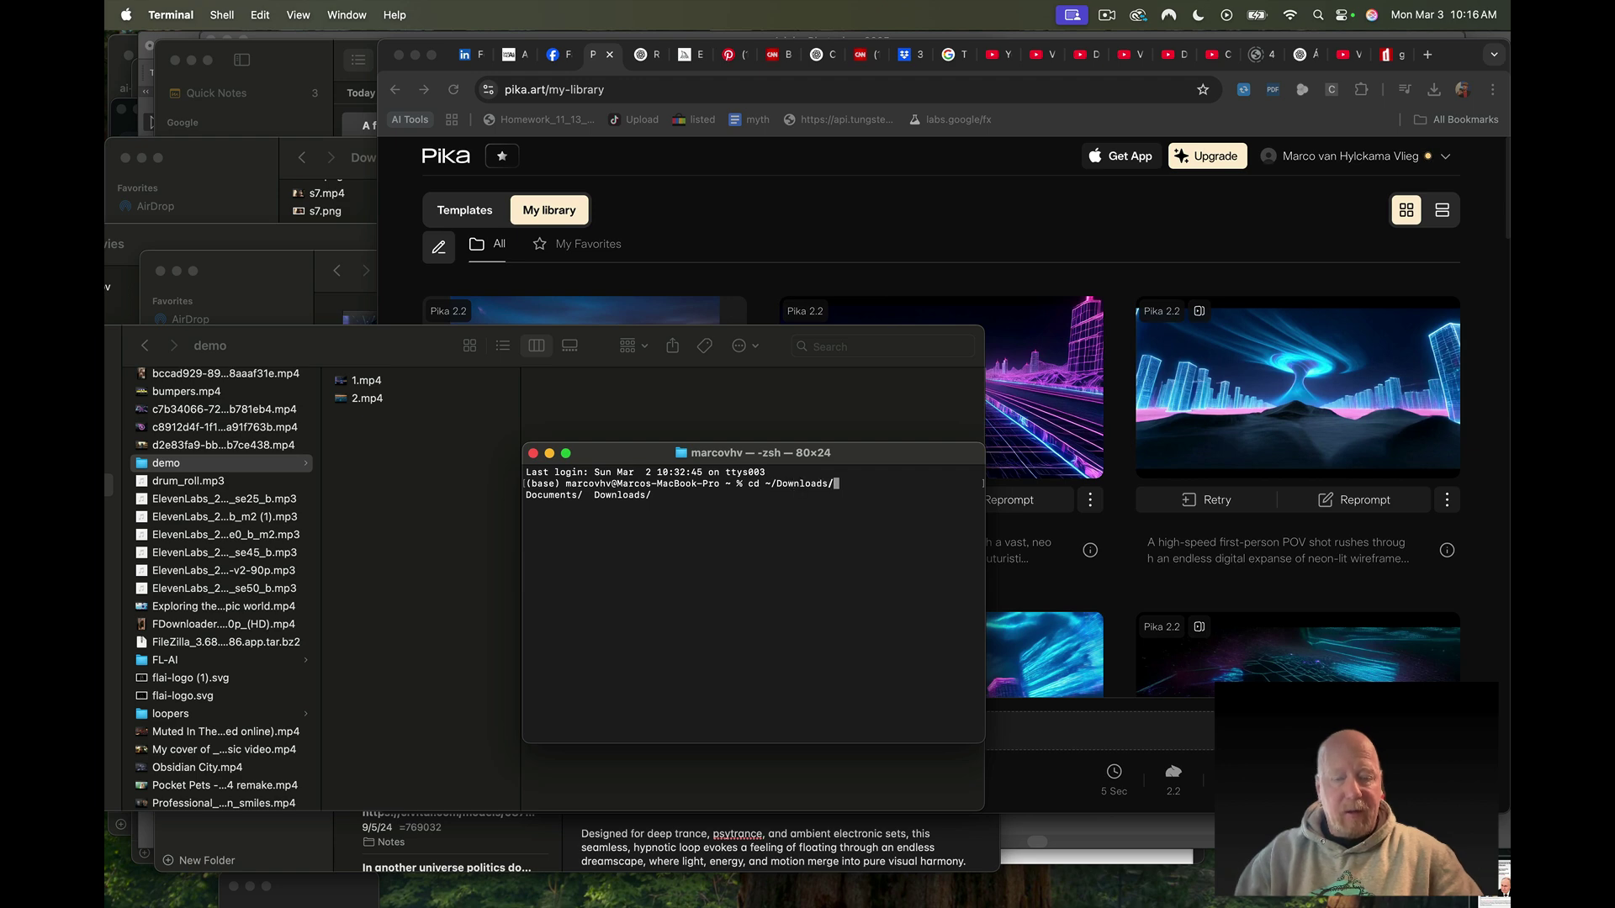
text(demo)
key(Return)
text(ls)
key(Return)
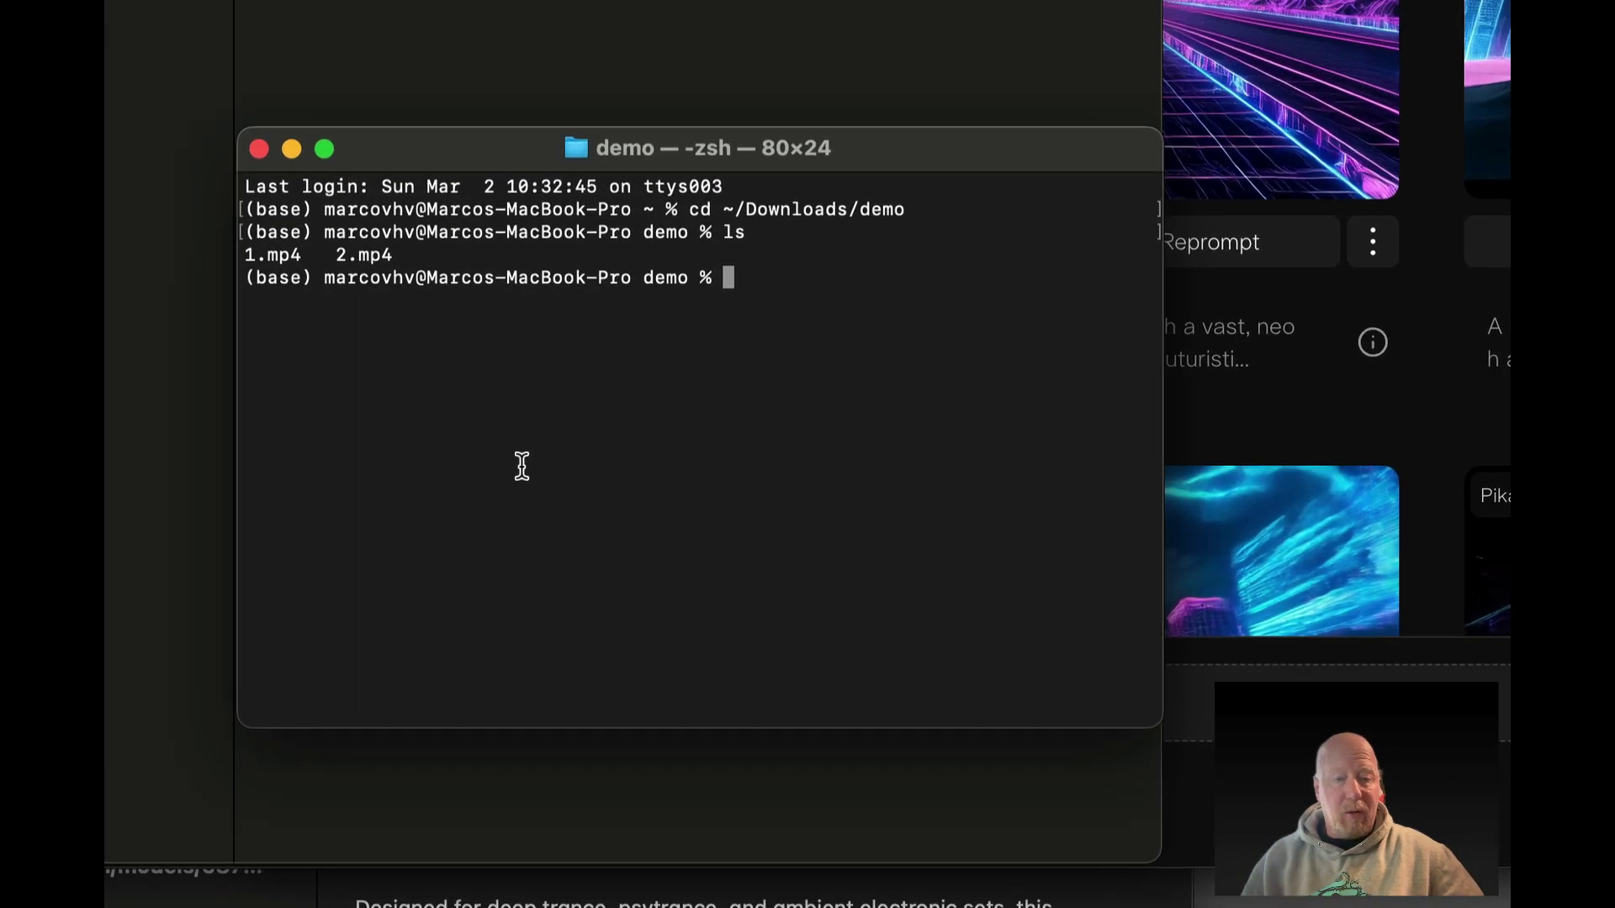
Extract the first frames of 1.mp4 and 2.mp4 with firstframe.sh
text(sh )
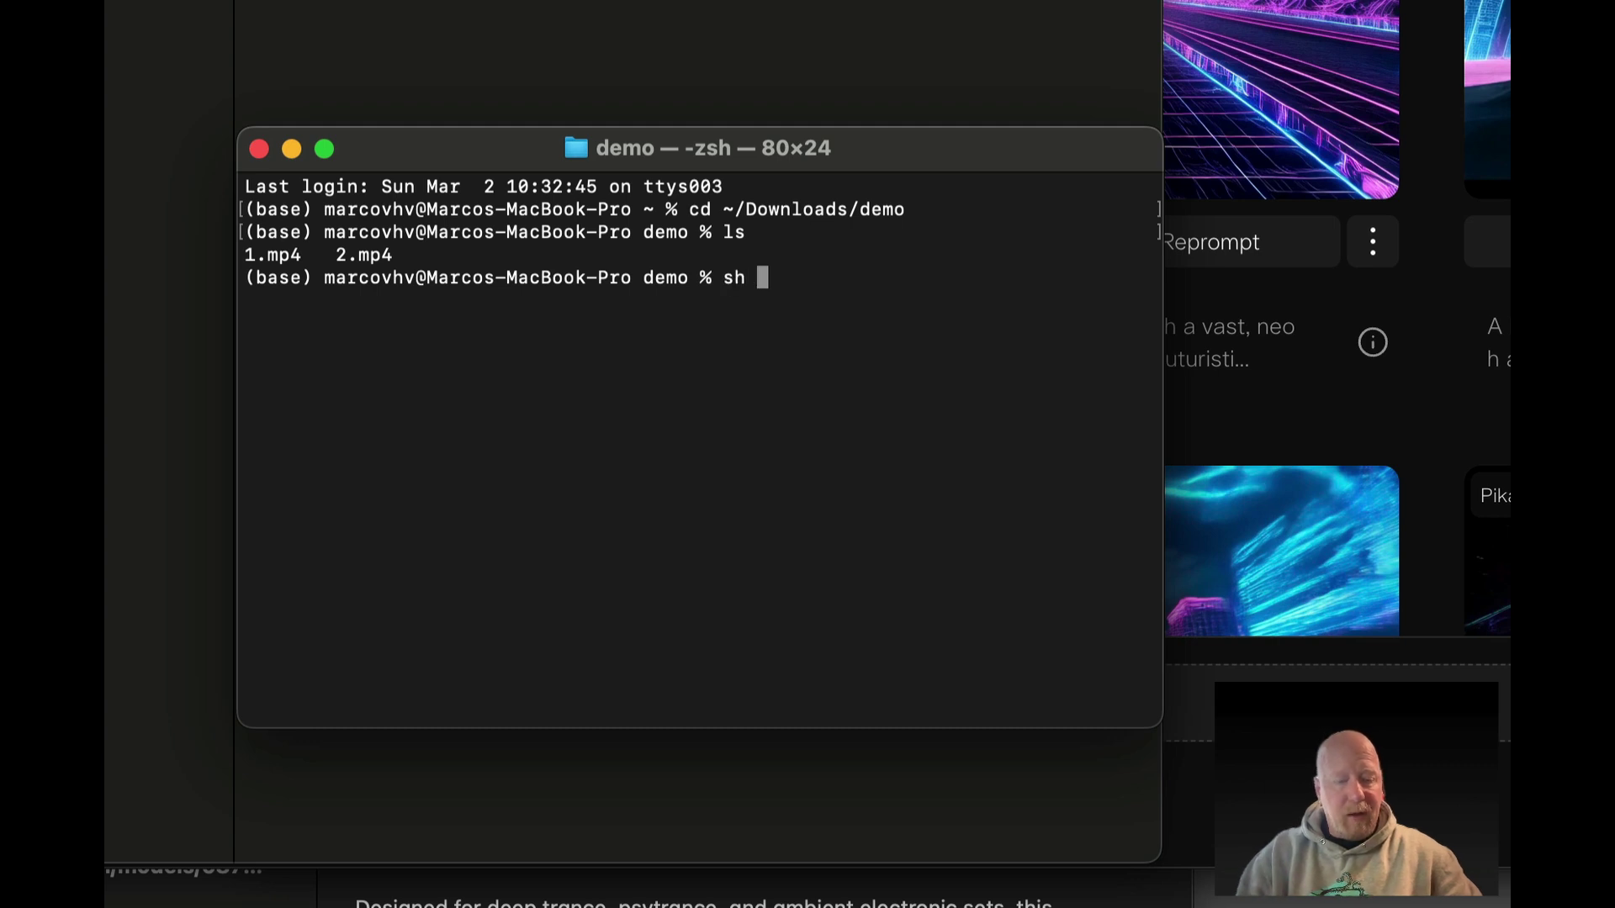
text(~/bin/)
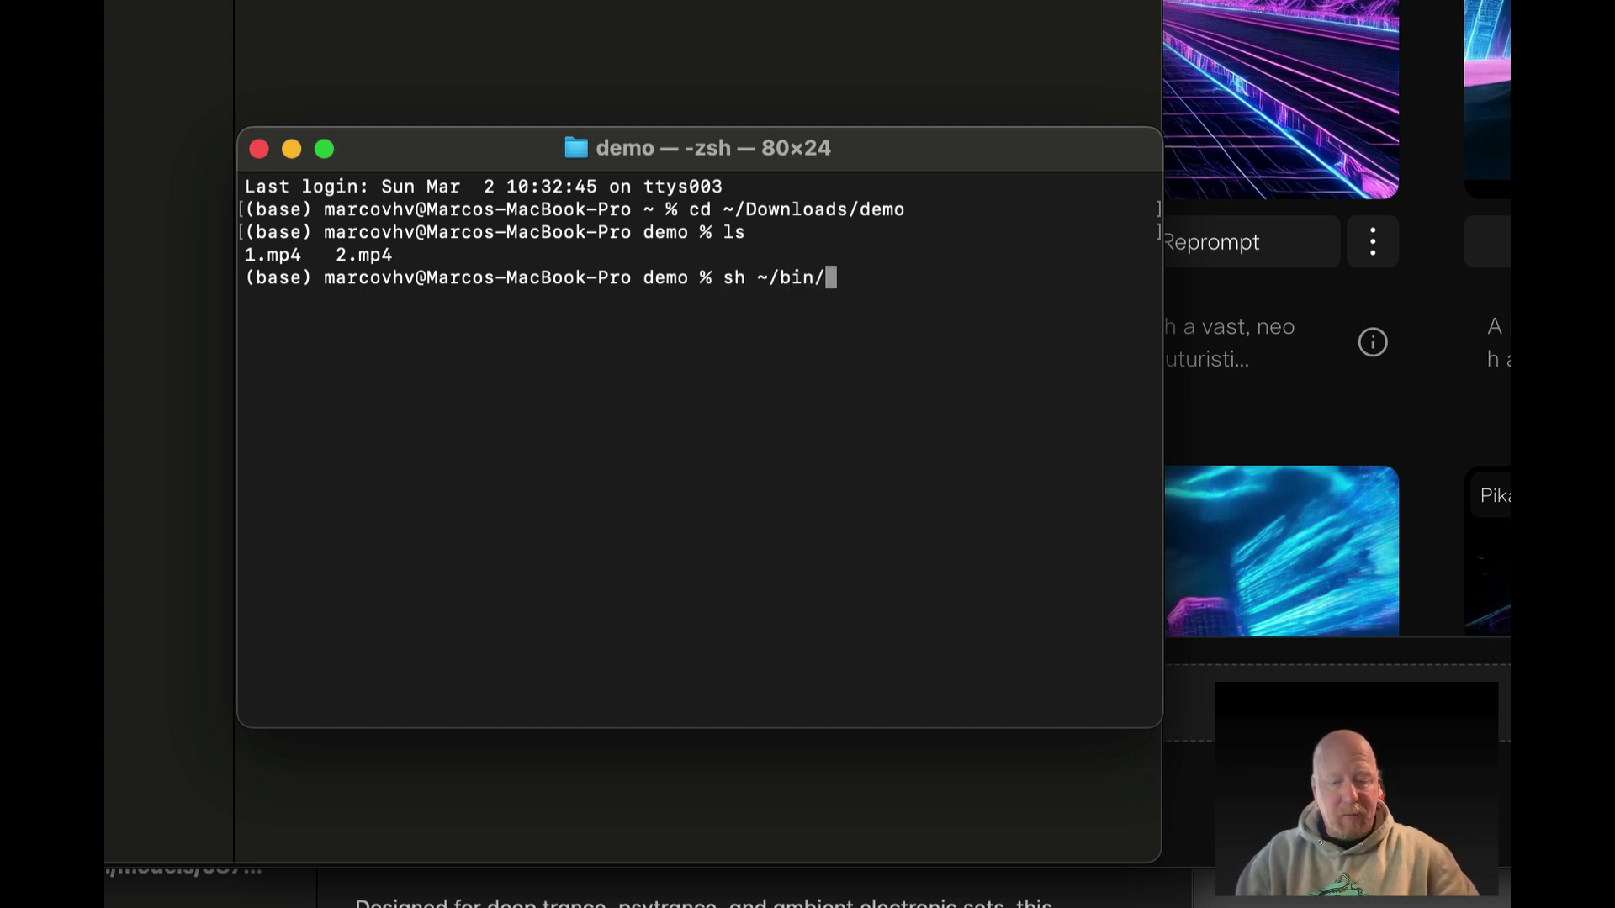
text(fi)
key(Tab)
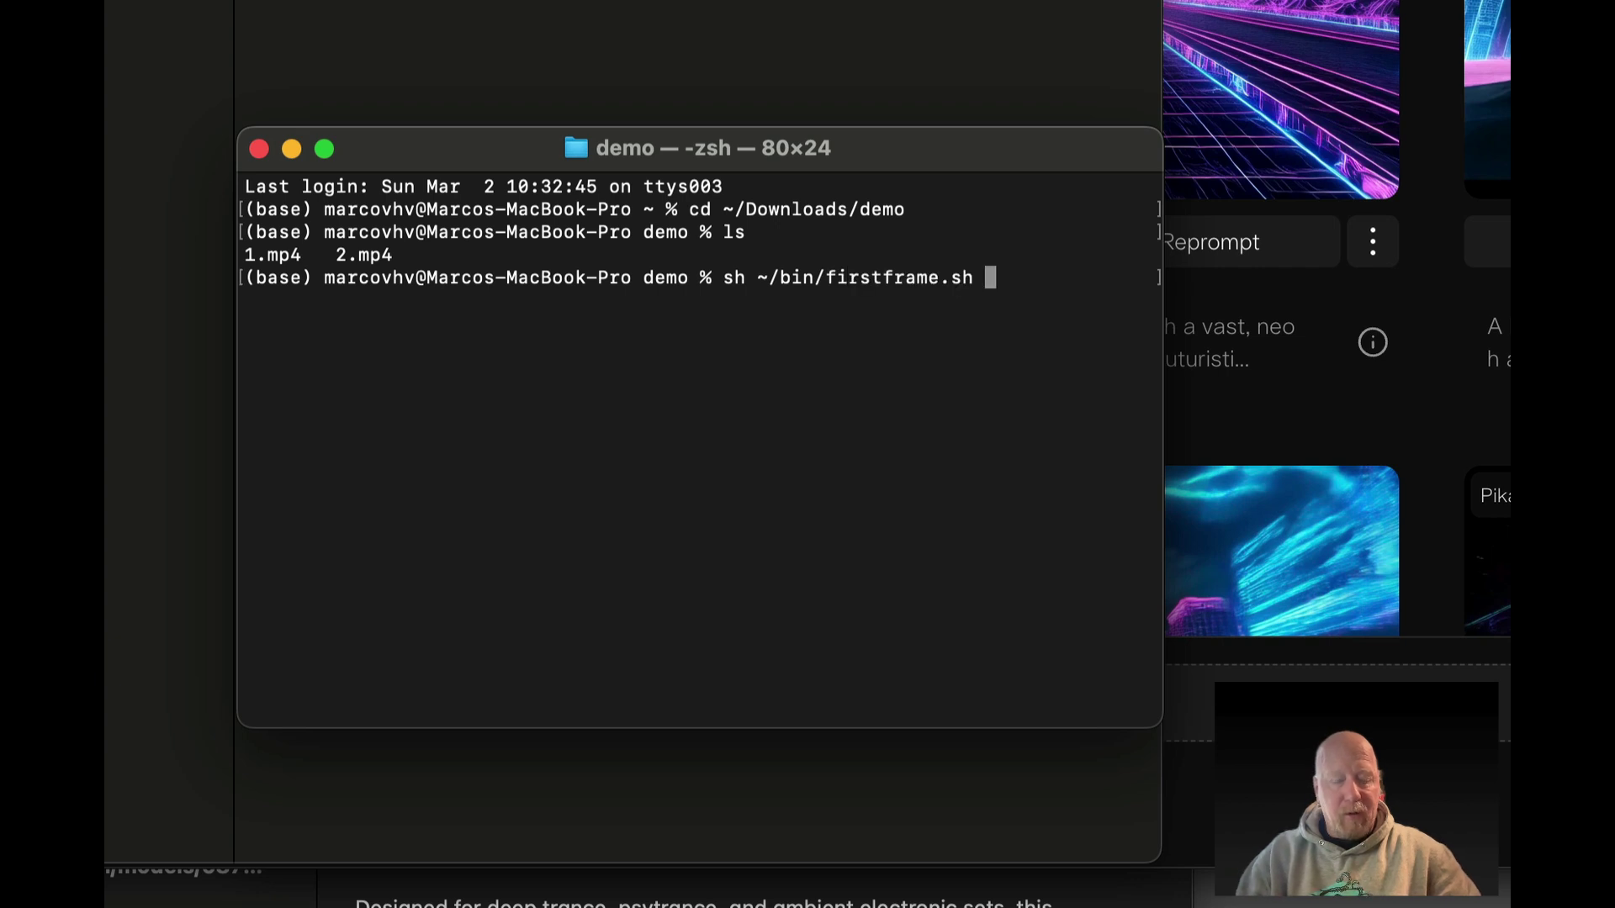
text(1)
key(Tab)
key(Return)
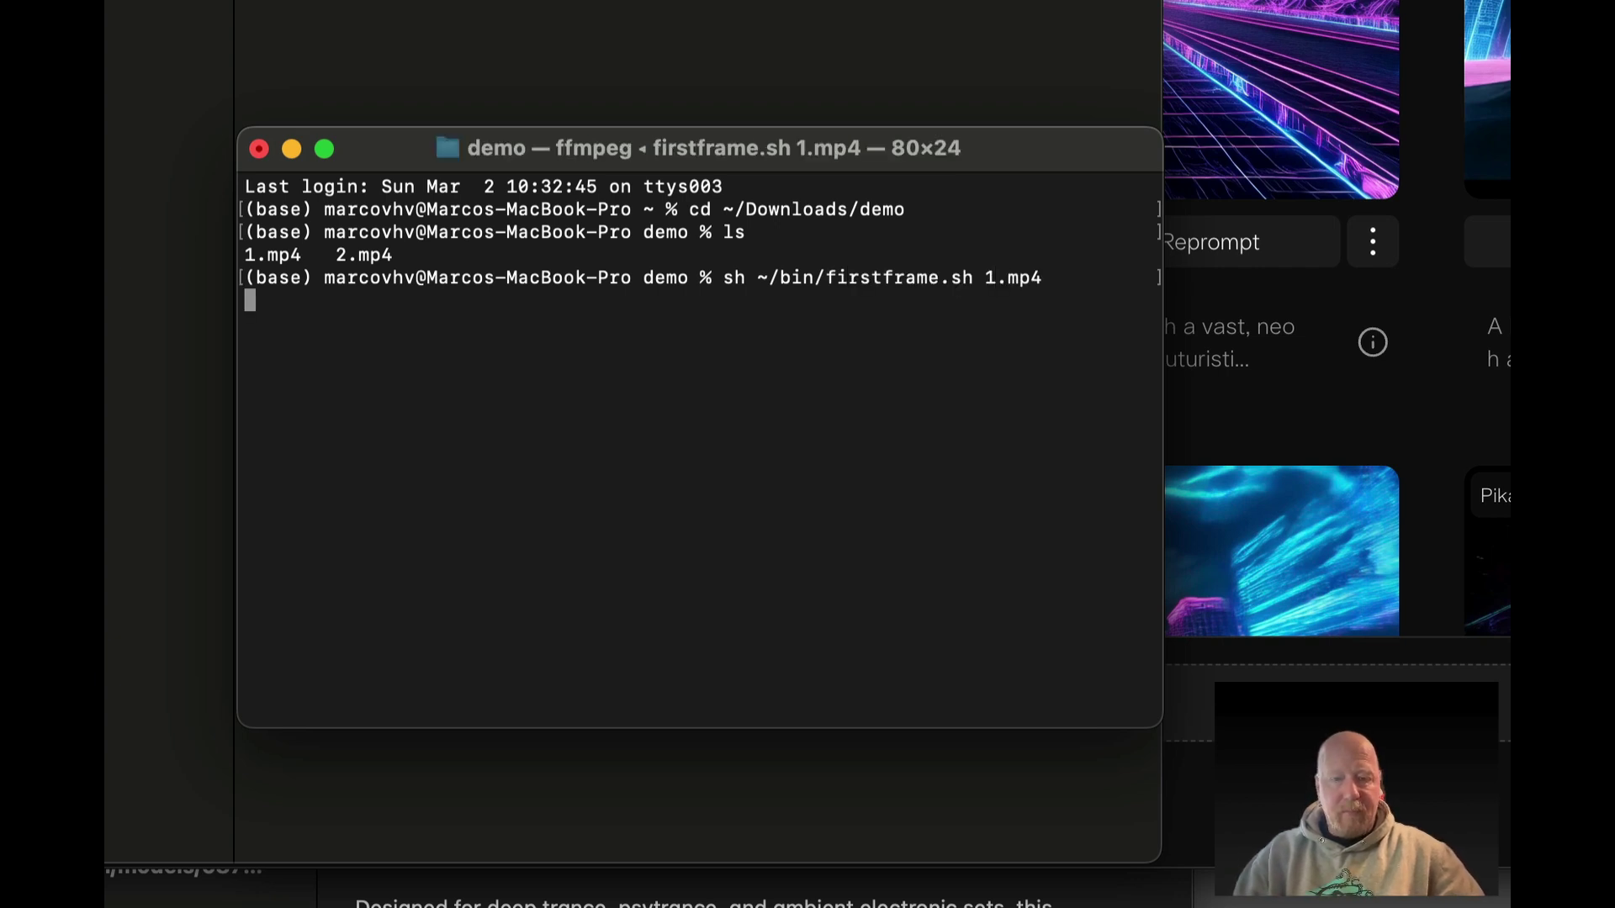
key(Up)
key(Left)
key(Left)
key(Left)
key(Left)
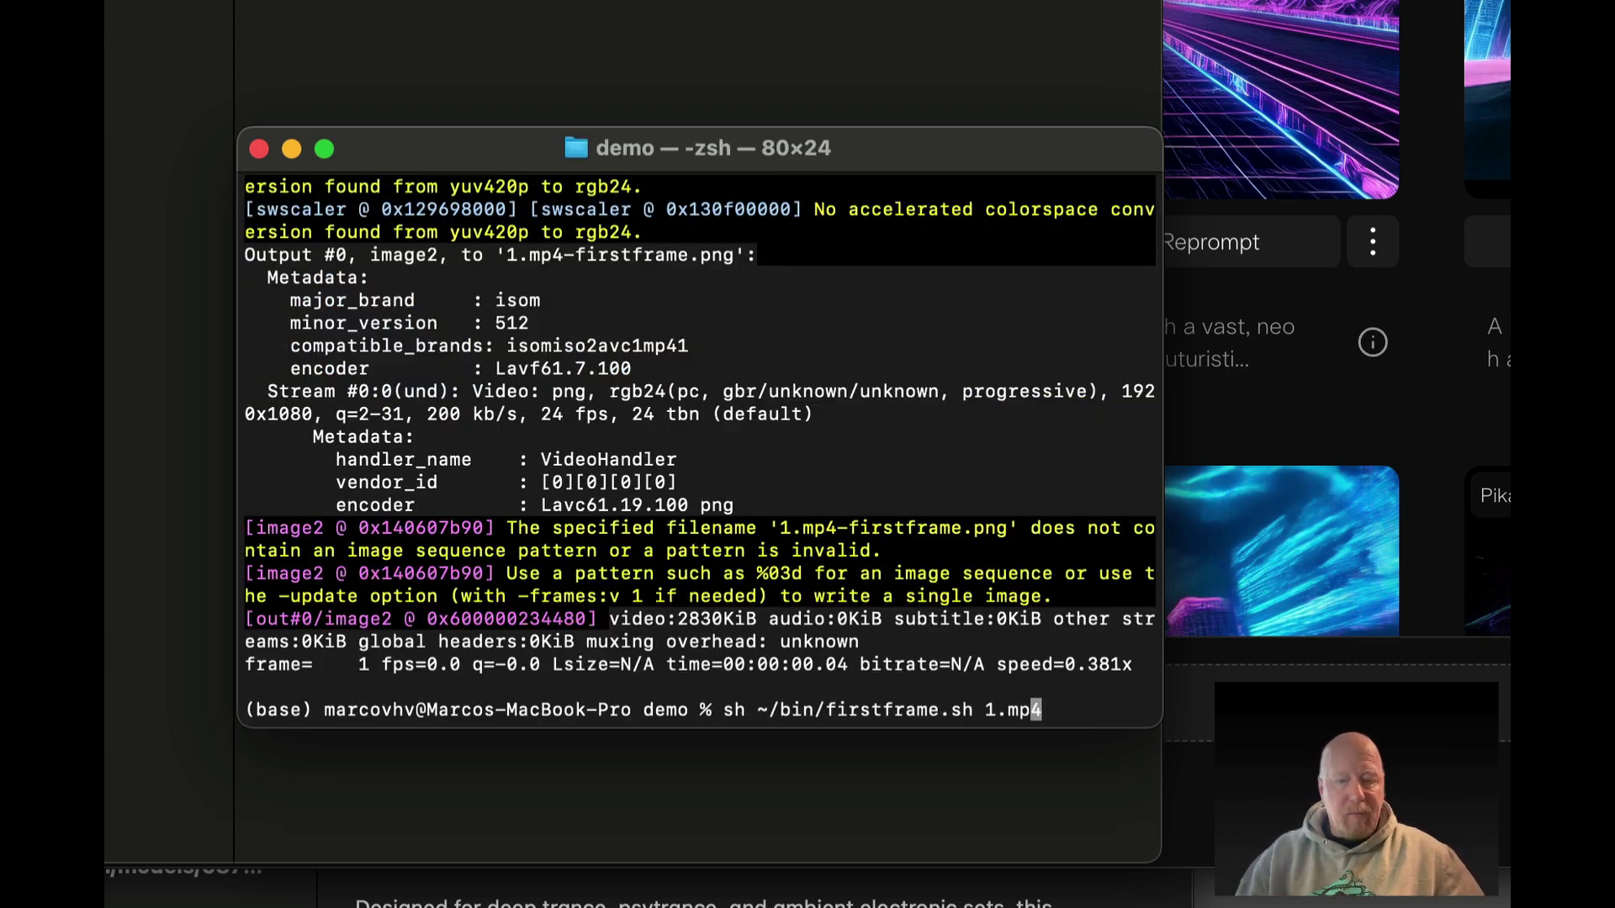
text(2)
key(Return)
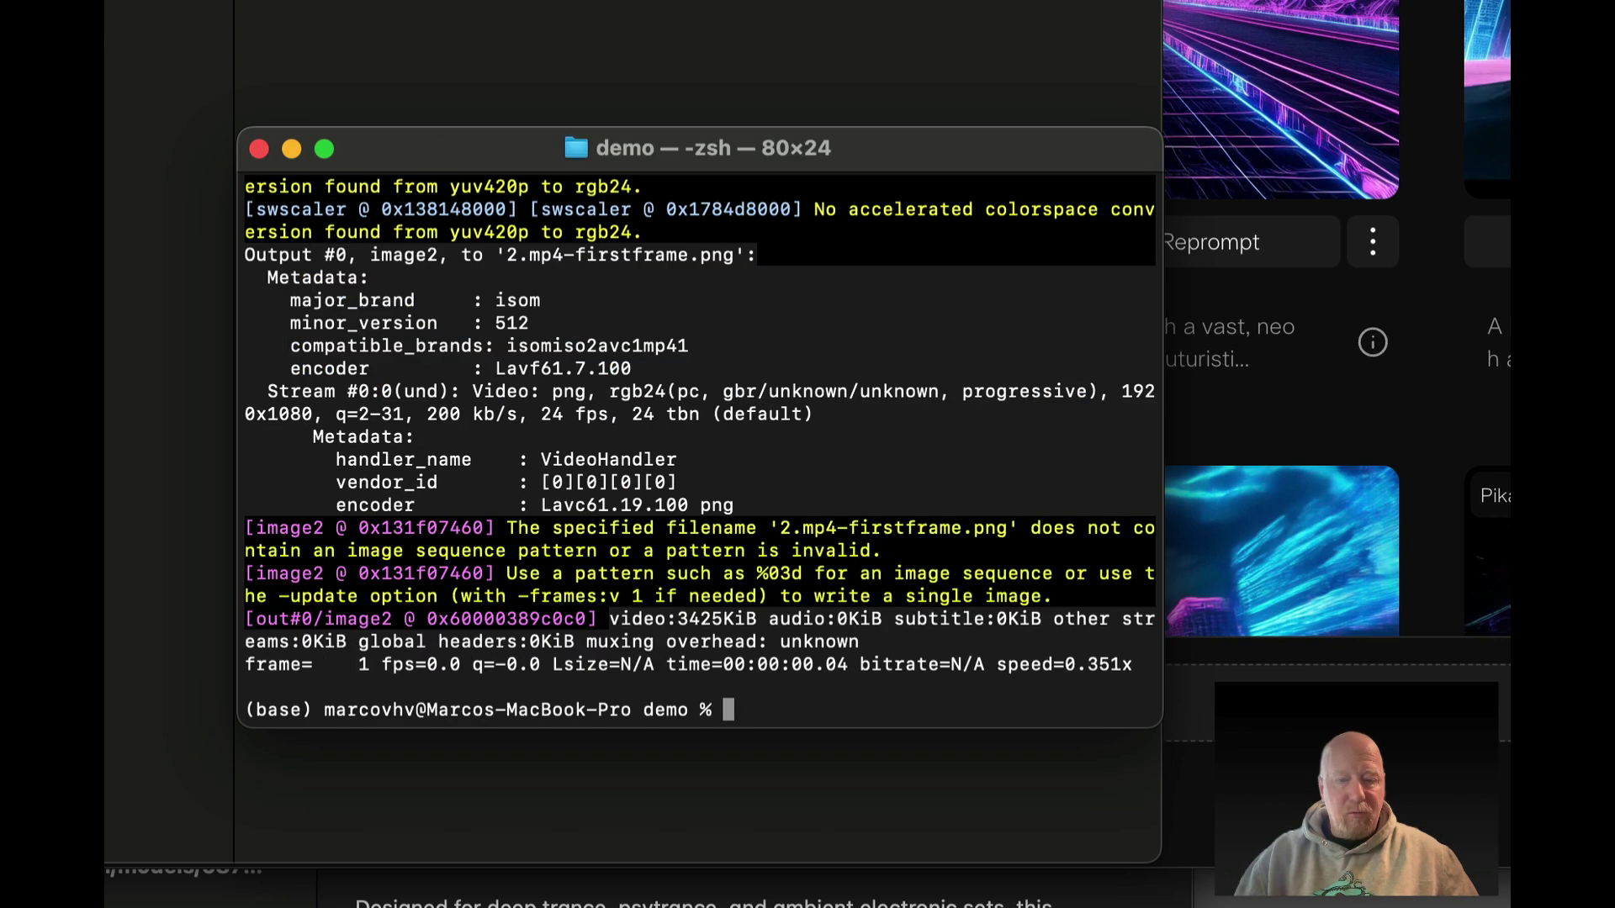
Extract the last frame of 1.mp4 with lastframe.sh
key(Up)
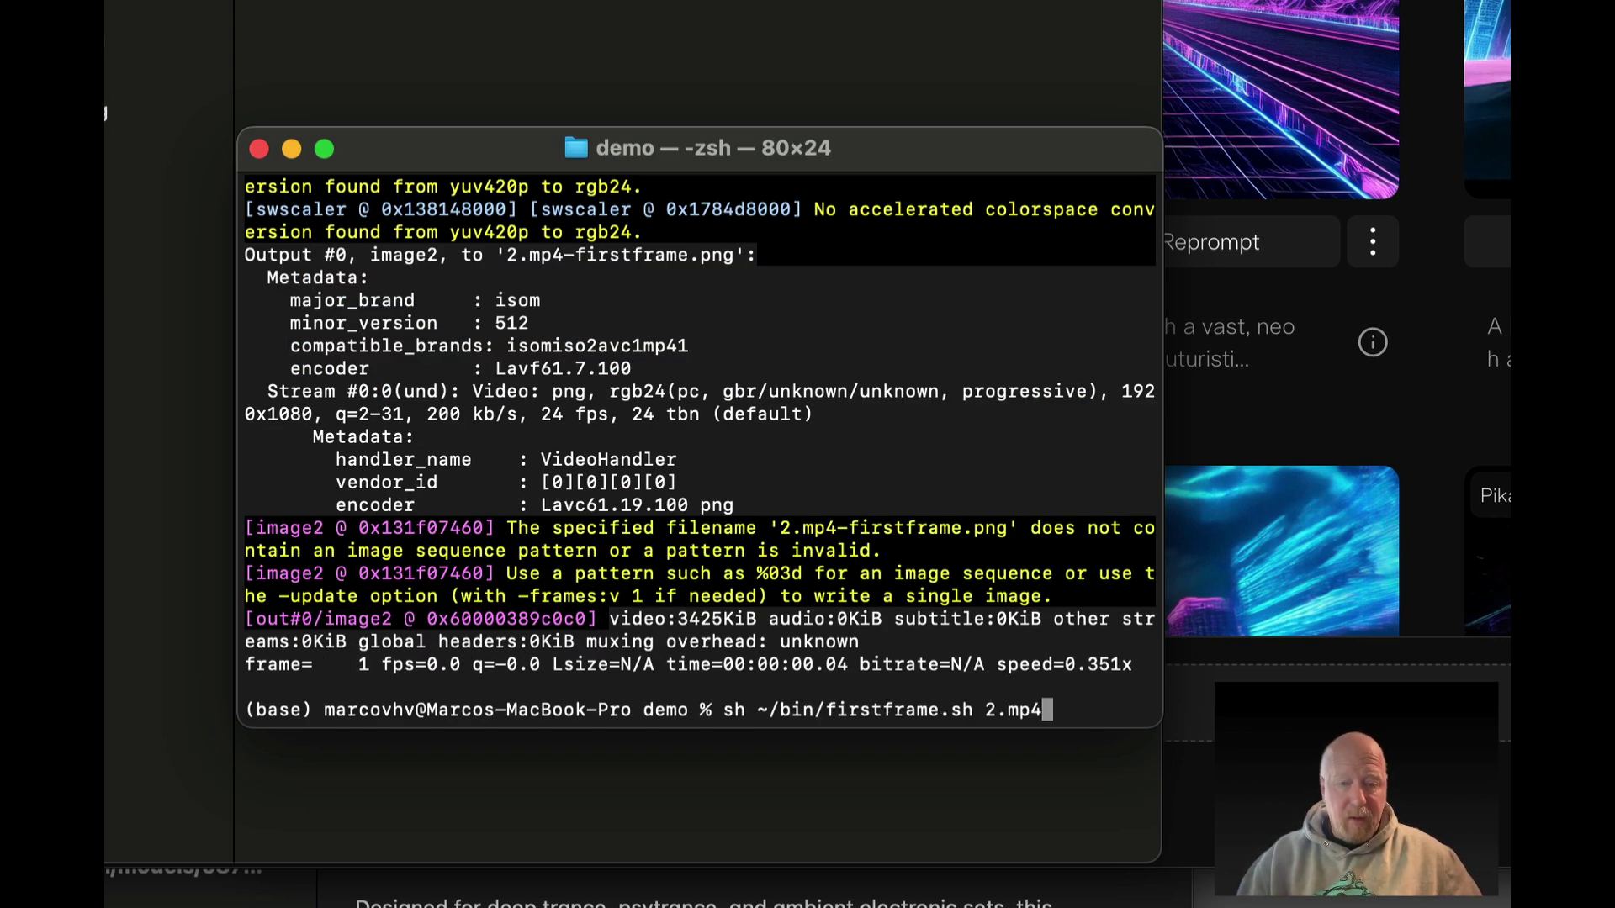
key(Left)
key(Left)
key(Left)
key(Left)
key(Left)
key(Left)
key(Left)
key(Left)
key(Left)
key(Left)
key(Left)
key(Left)
key(Left)
key(Left)
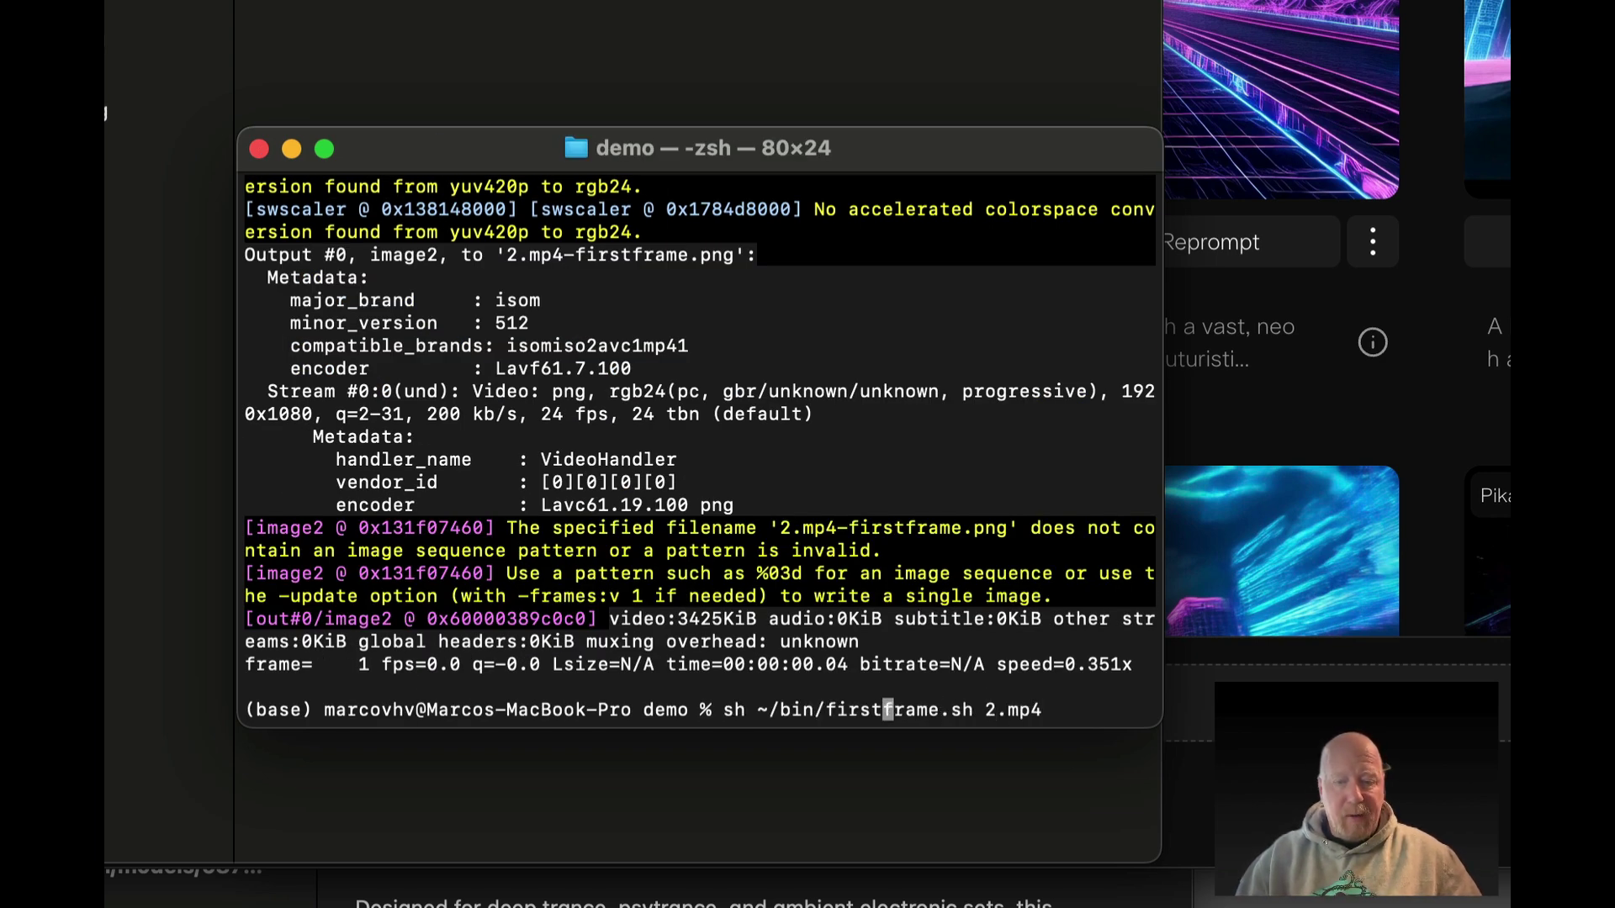
key(BackSpace)
key(BackSpace)
key(BackSpace)
key(BackSpace)
key(BackSpace)
text(last)
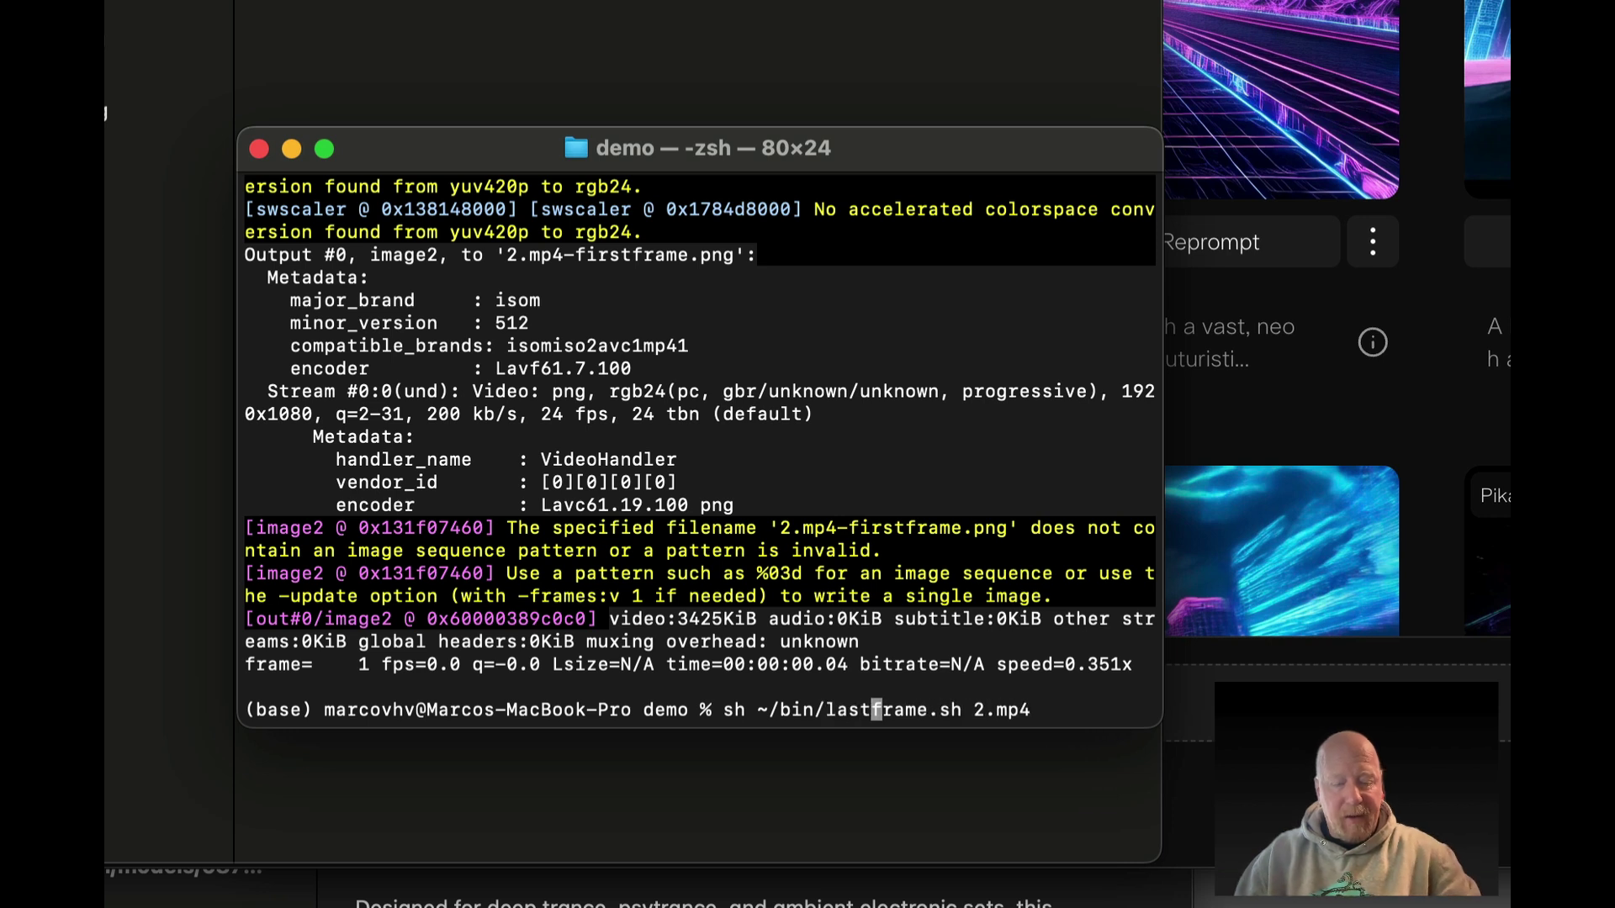
key(Right)
key(Right)
key(Right)
key(Right)
key(Right)
key(Right)
key(Right)
key(Right)
key(Right)
key(Right)
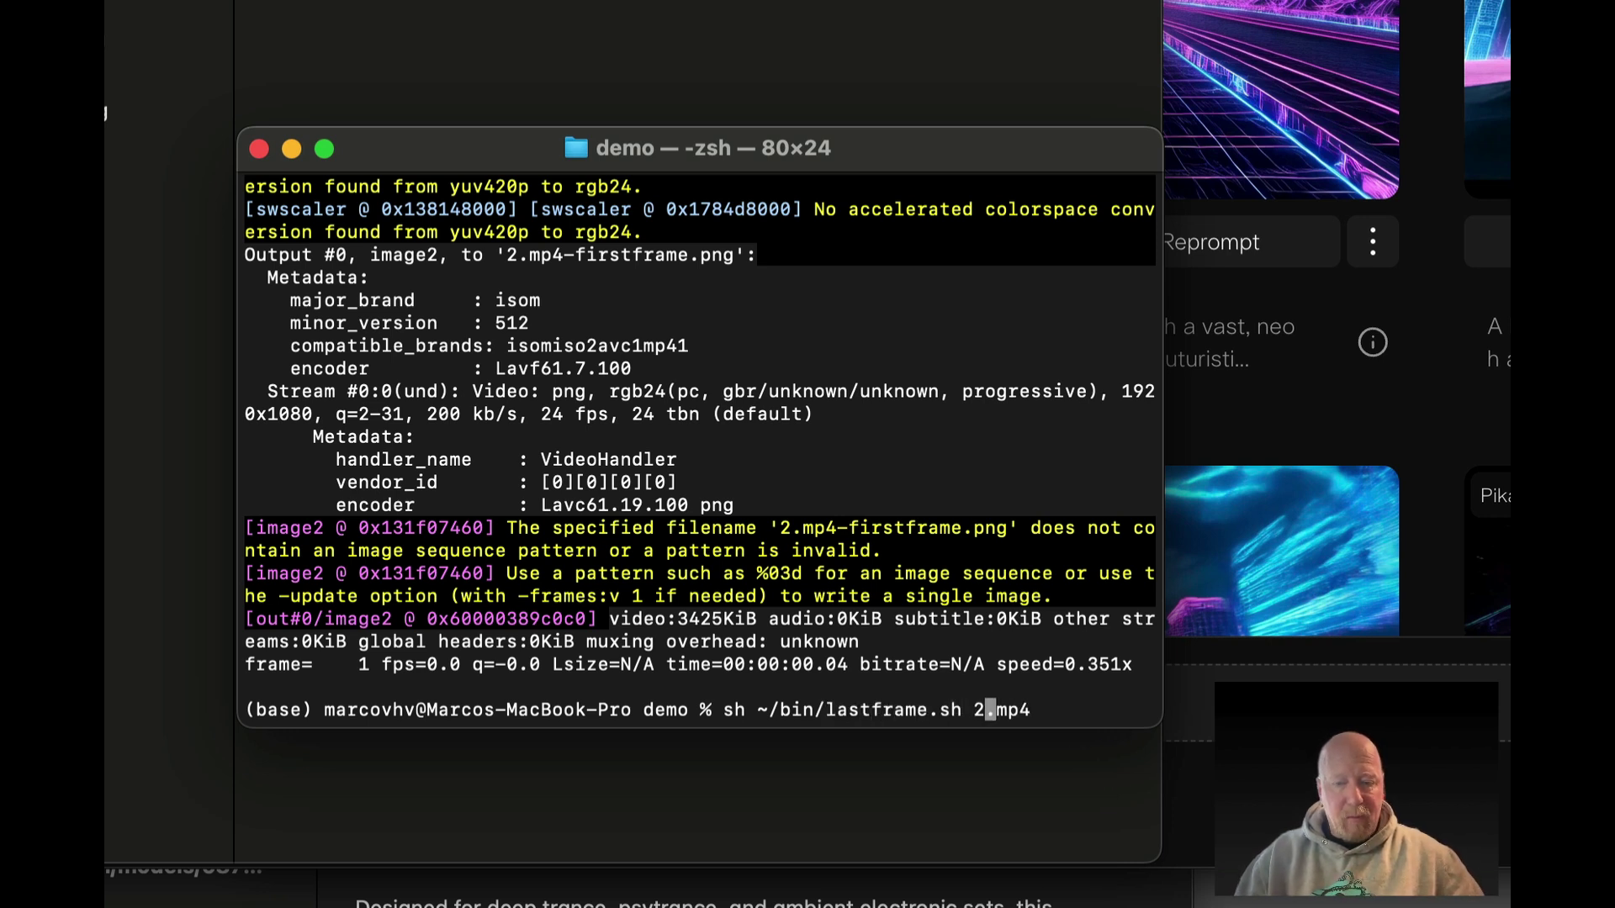
key(BackSpace)
text(1)
key(Right)
key(Right)
key(Right)
key(Right)
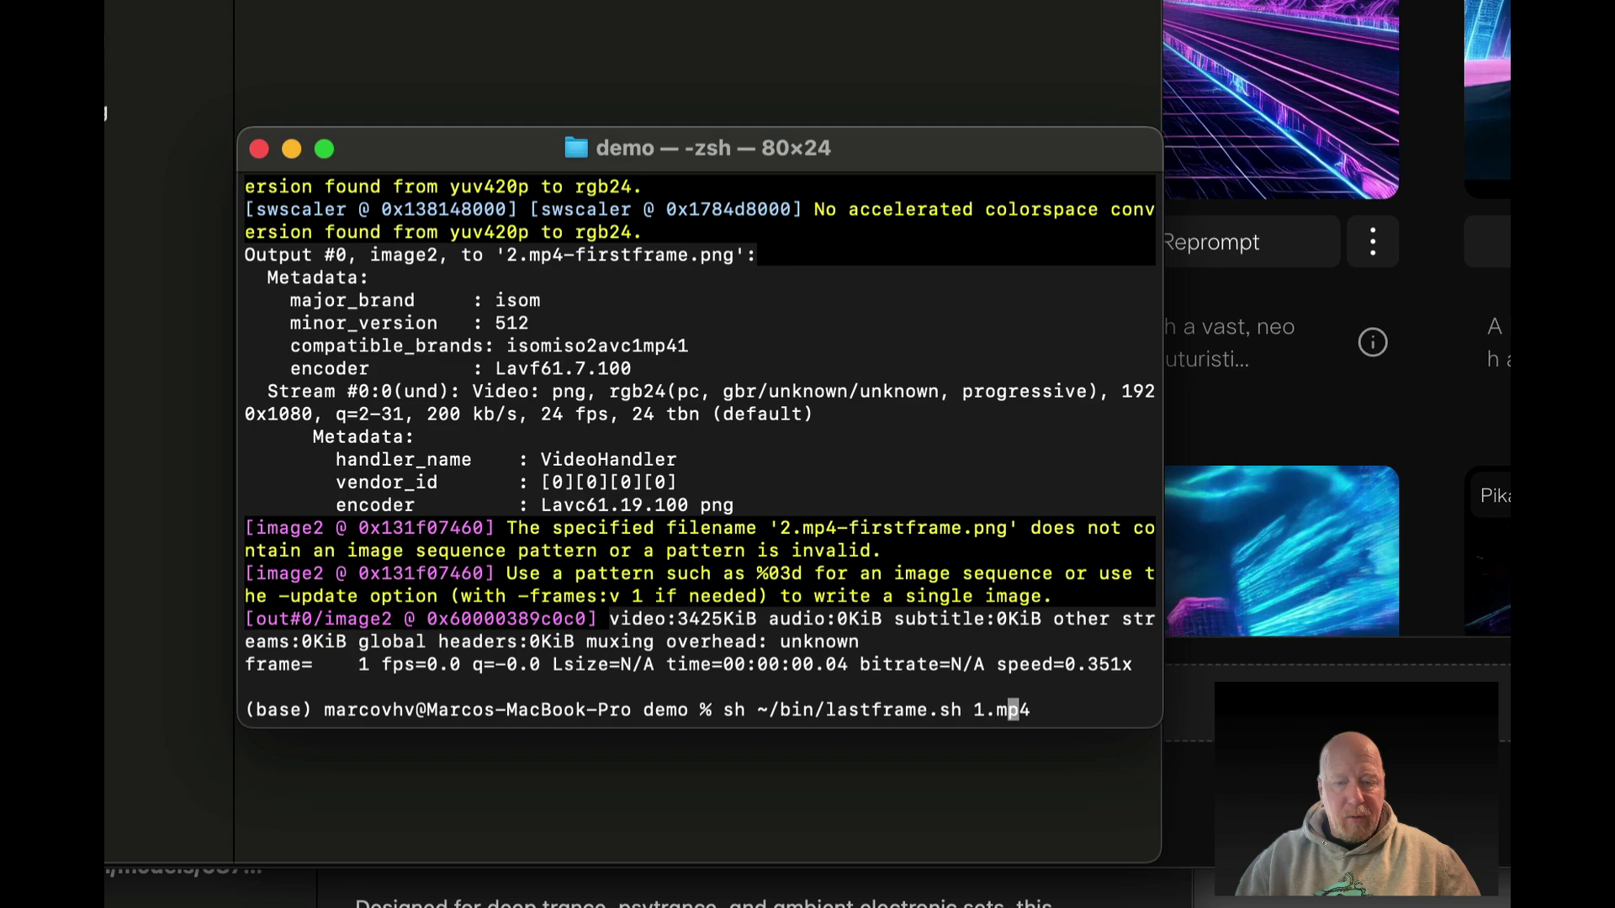
key(Return)
Extract the last frame of 2.mp4 with lastframe.sh
key(Up)
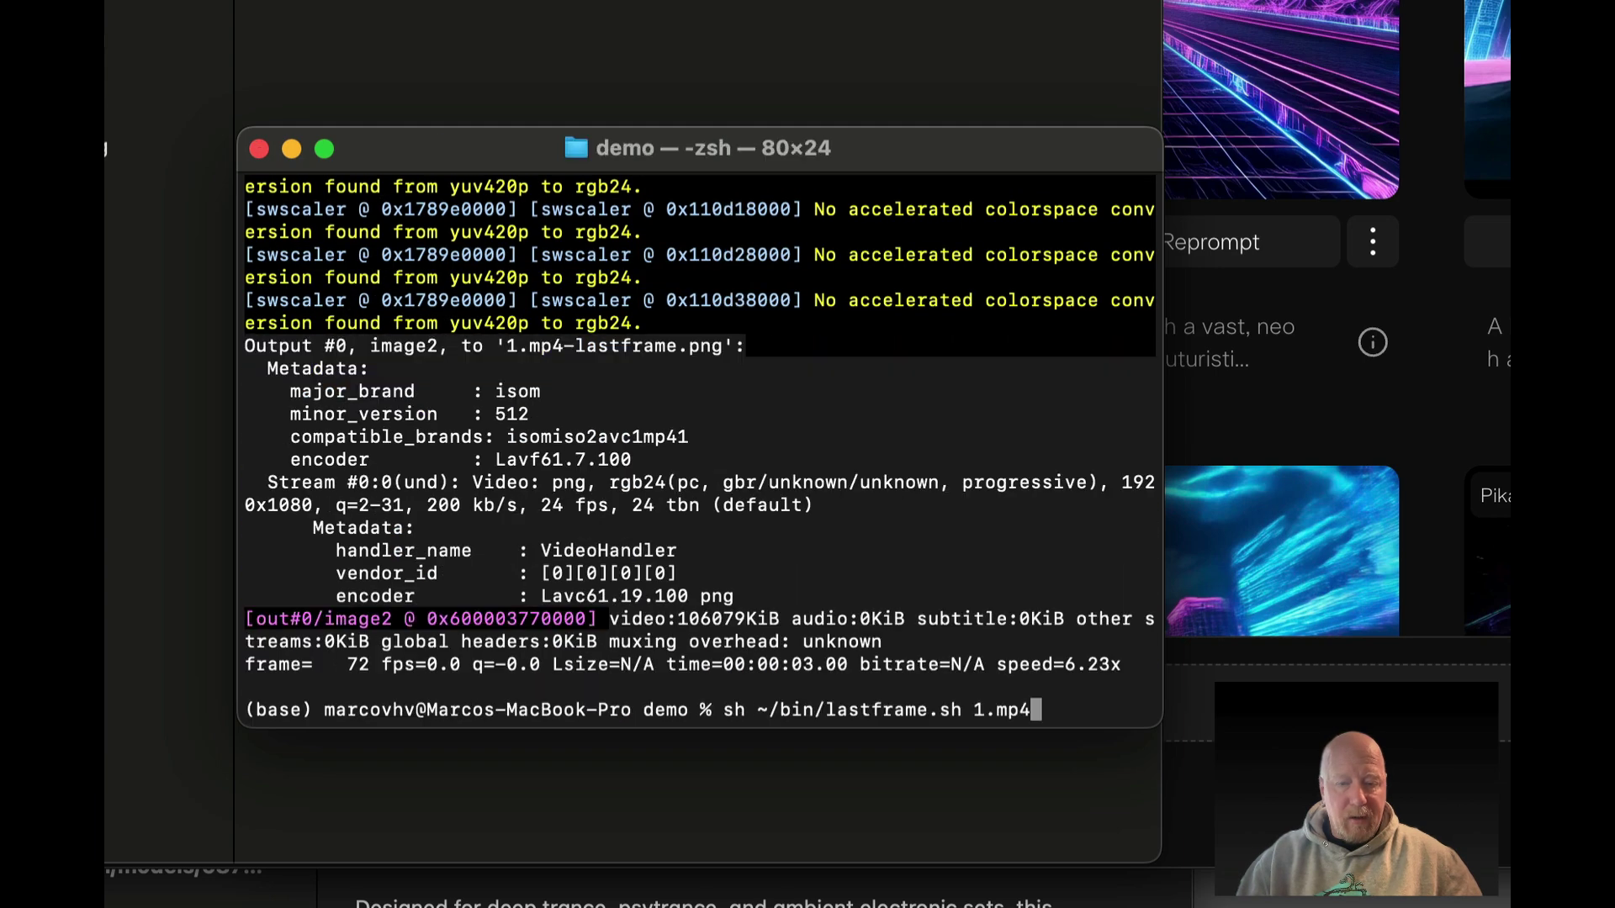
key(Left)
key(Left)
key(Left)
key(Left)
key(BackSpace)
text(2)
key(Return)
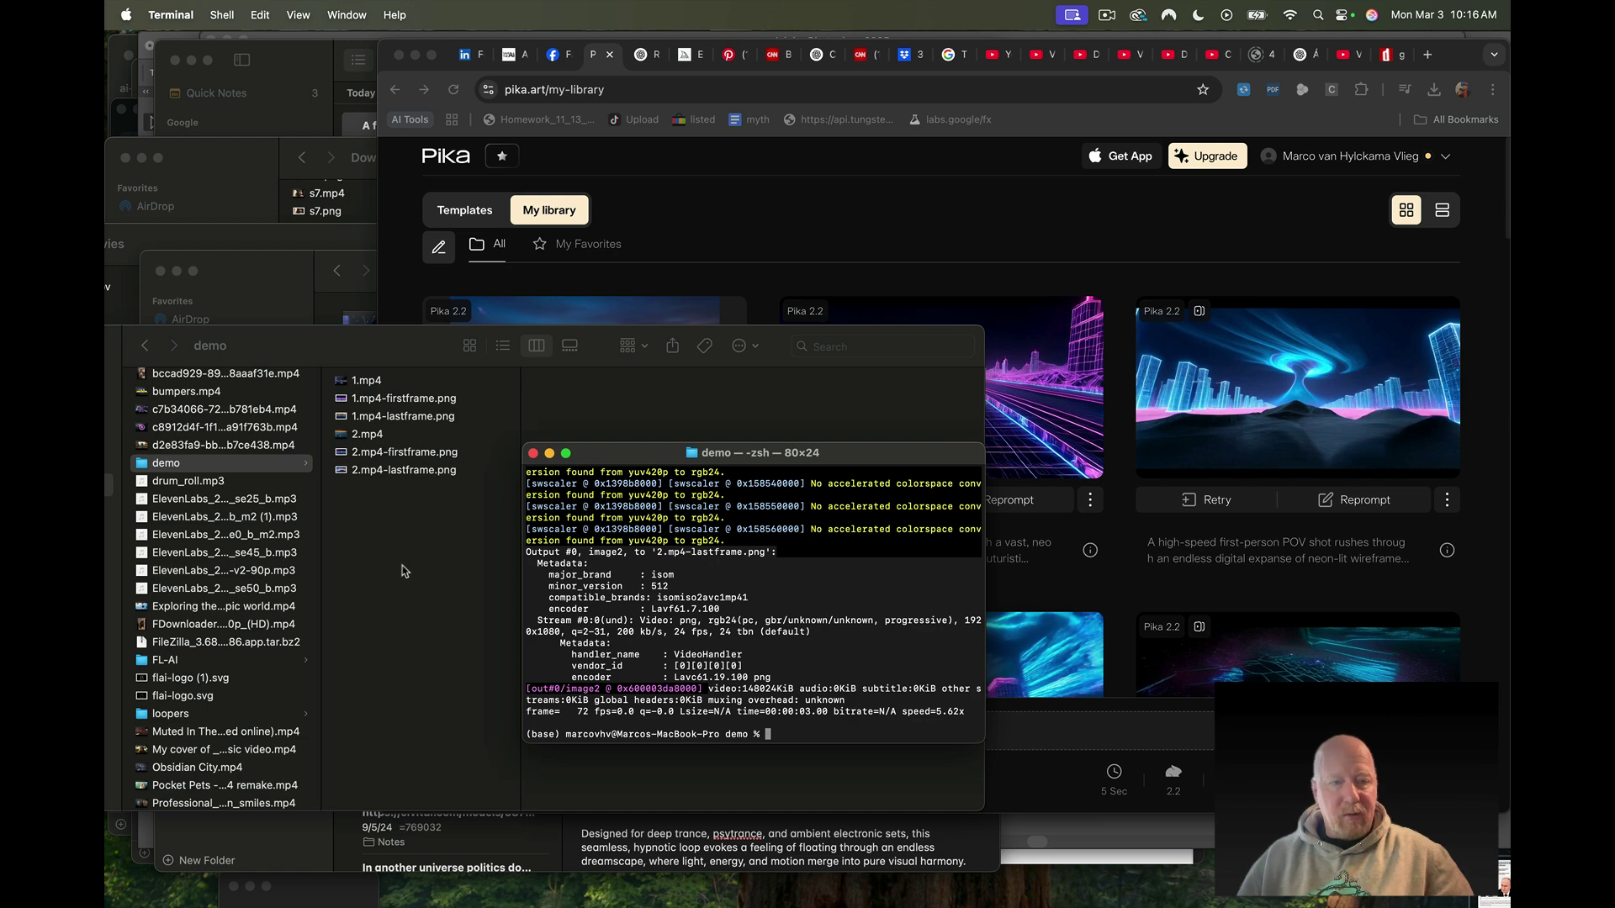
Check the four extracted first- and last-frame PNGs in the demo folder, then return to Chrome
click(404, 571)
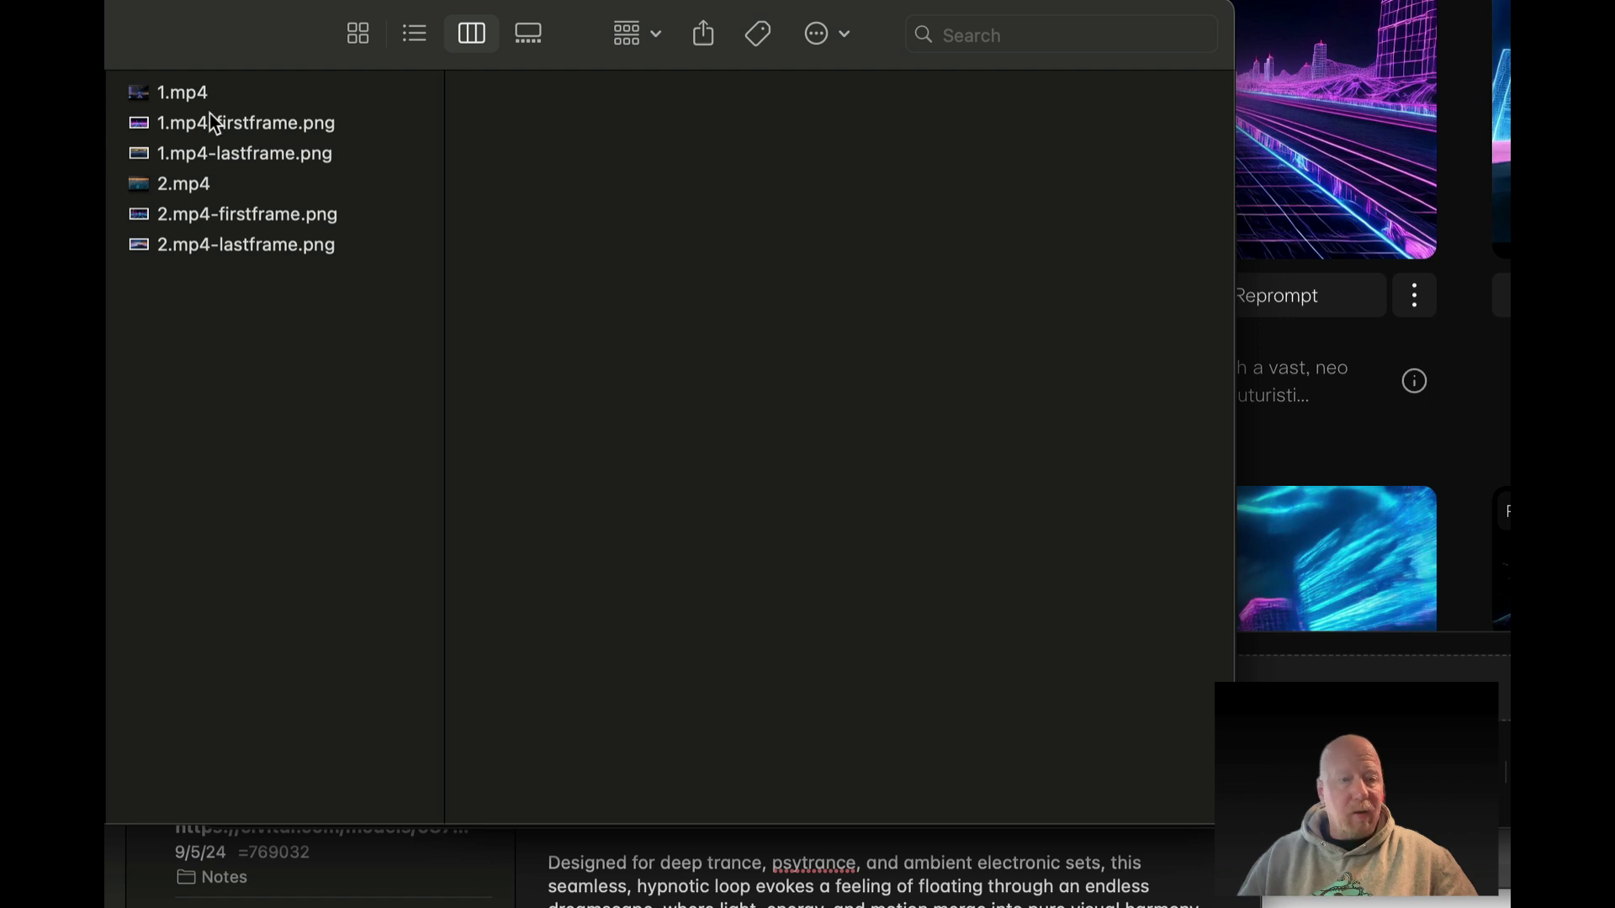
click(210, 123)
click(253, 160)
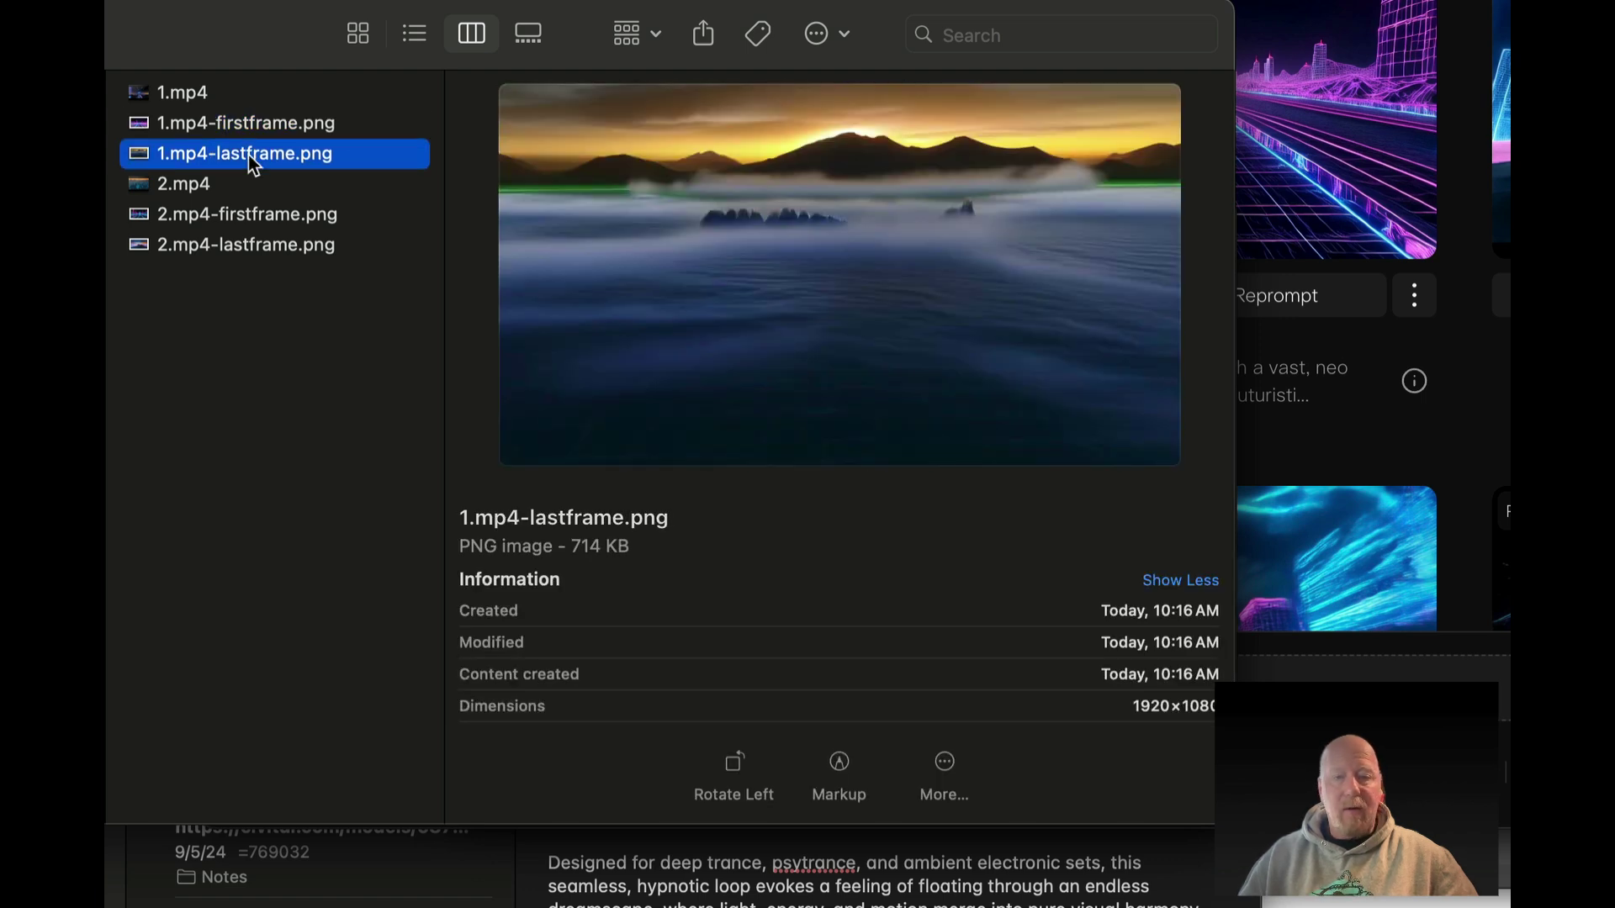
click(237, 217)
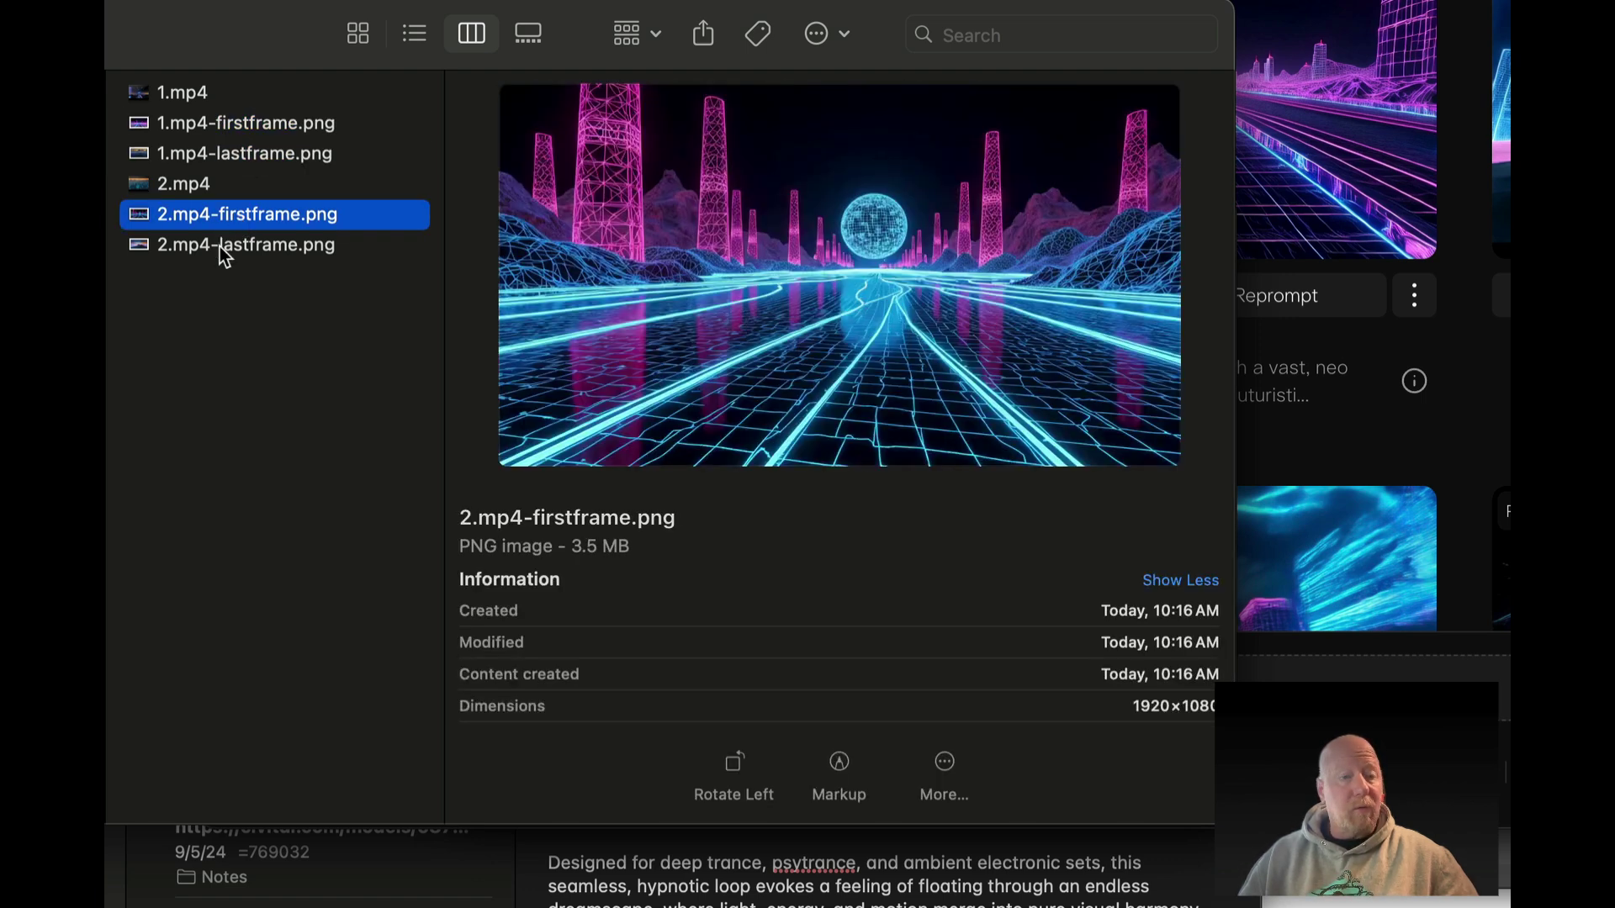
click(223, 248)
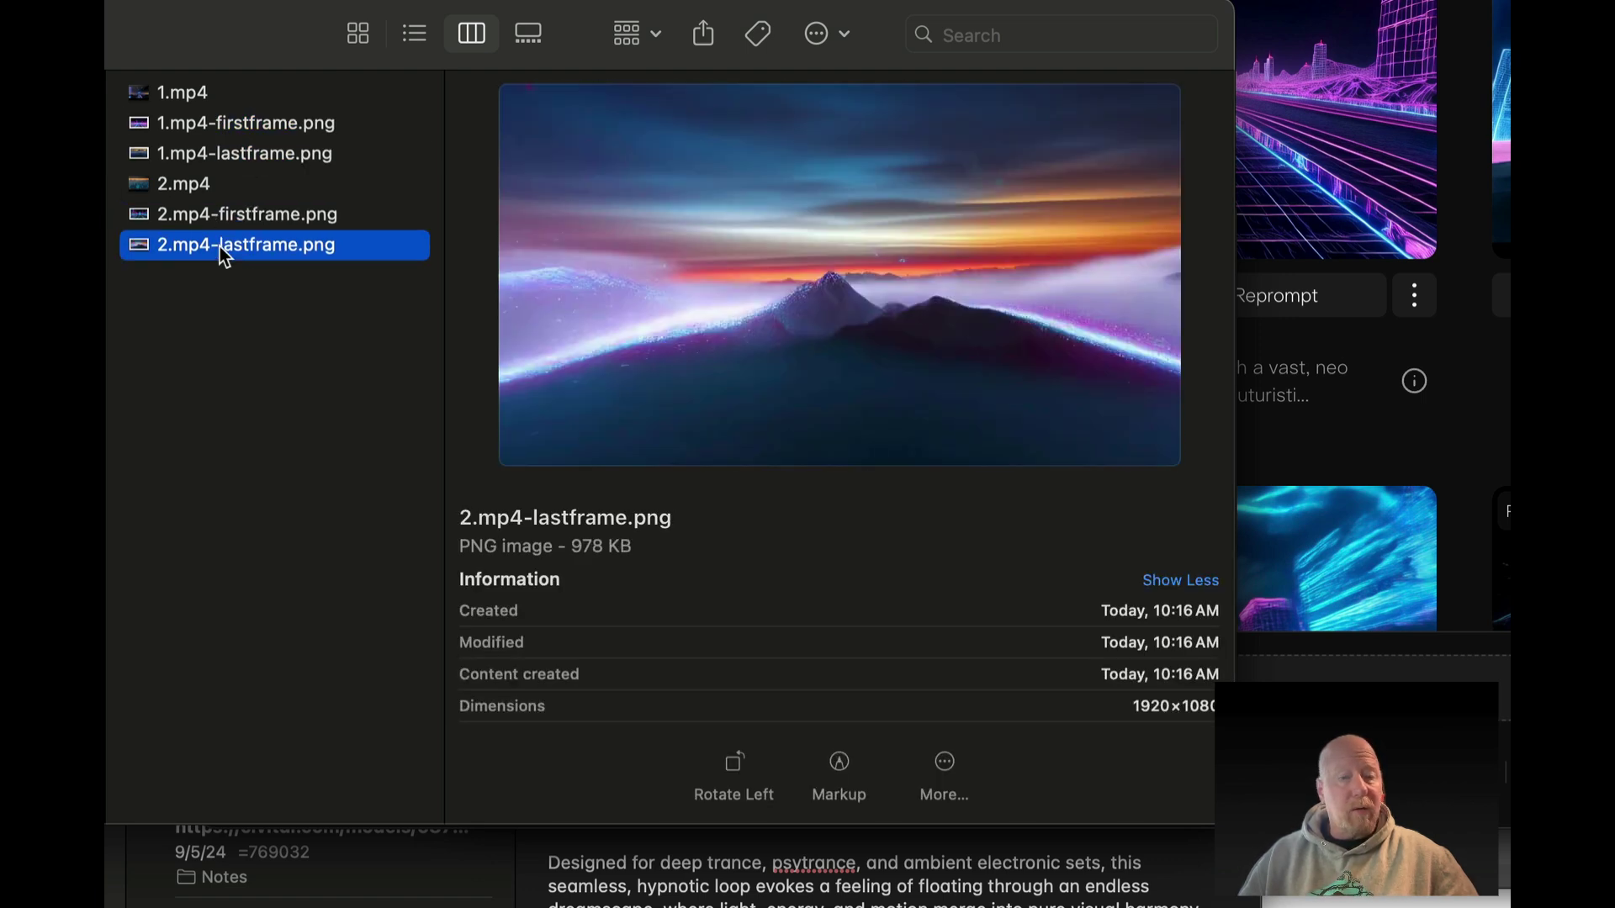
click(164, 98)
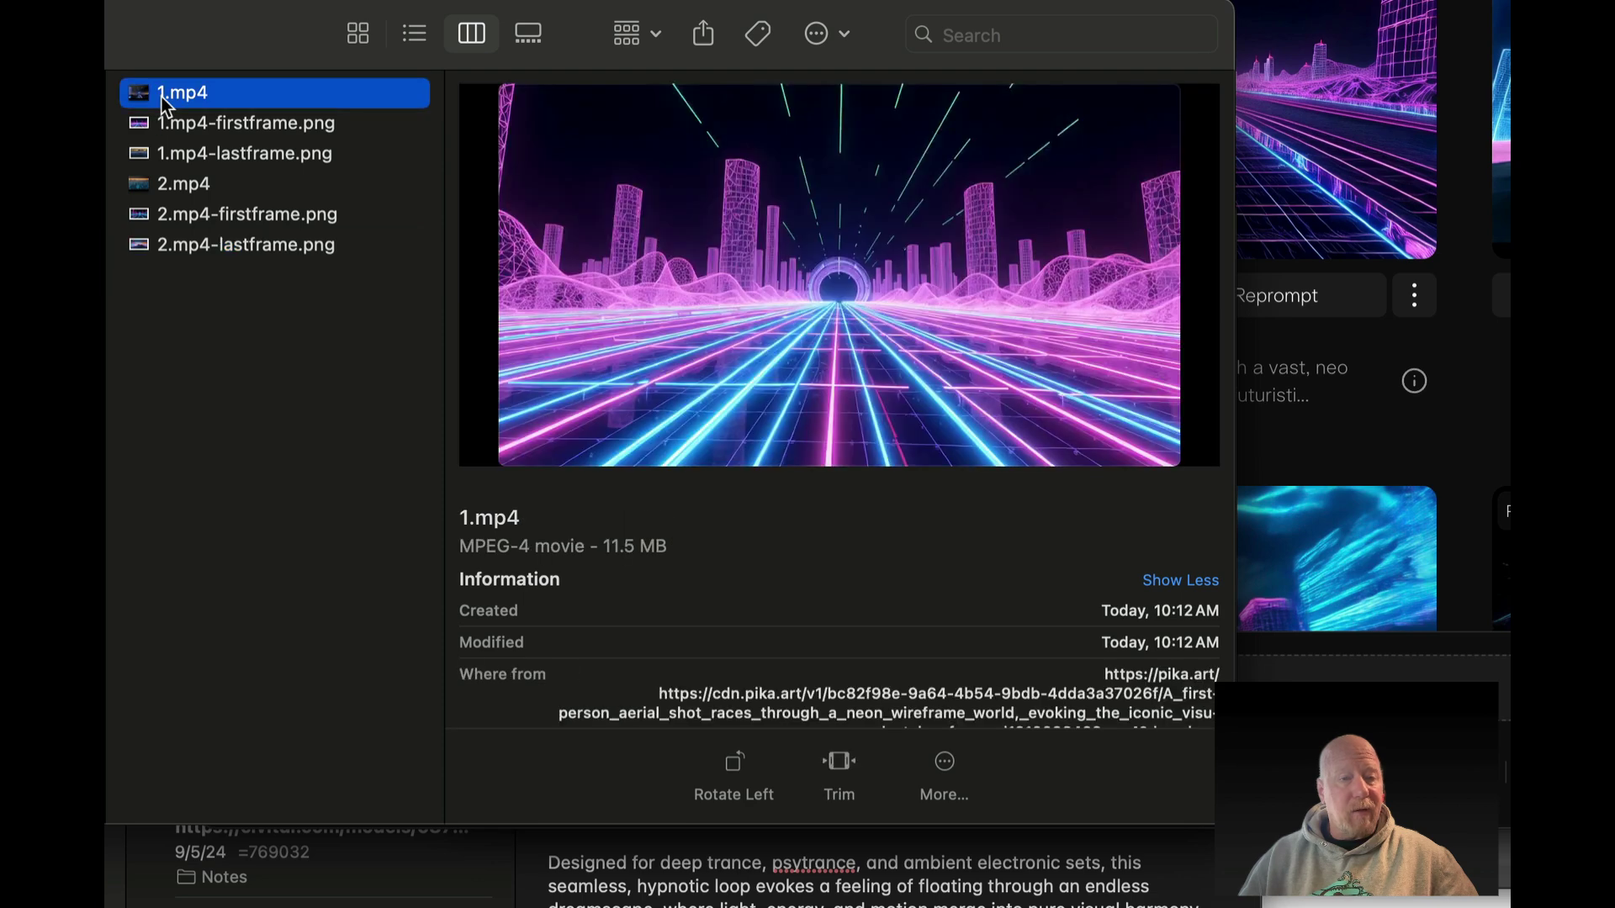
click(208, 127)
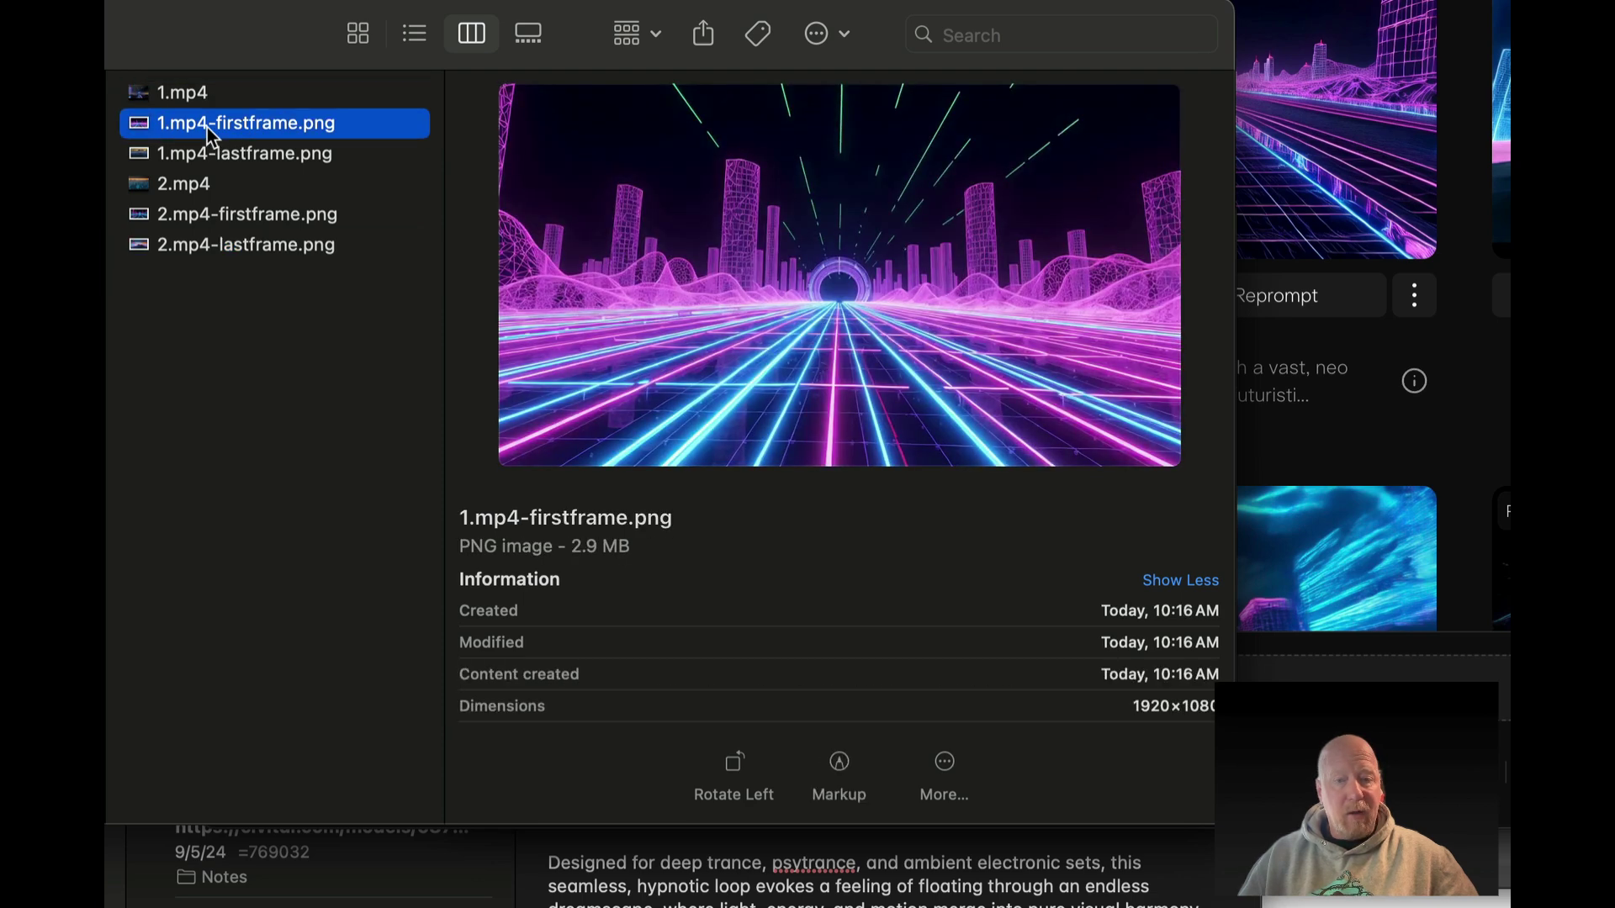
click(267, 380)
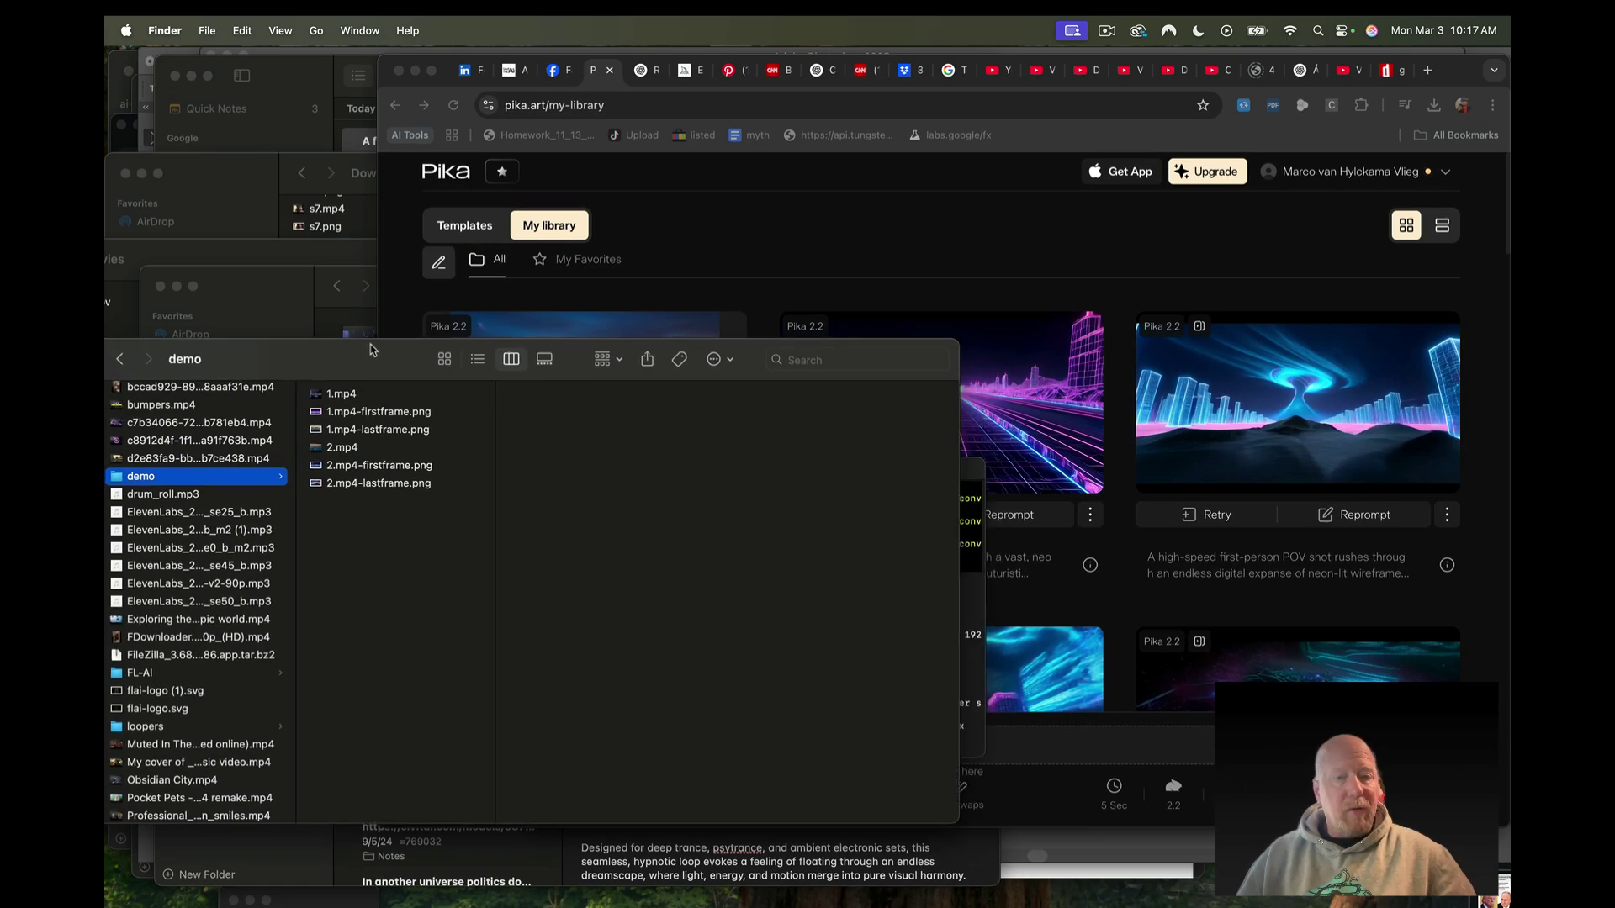
drag(369, 344, 366, 343)
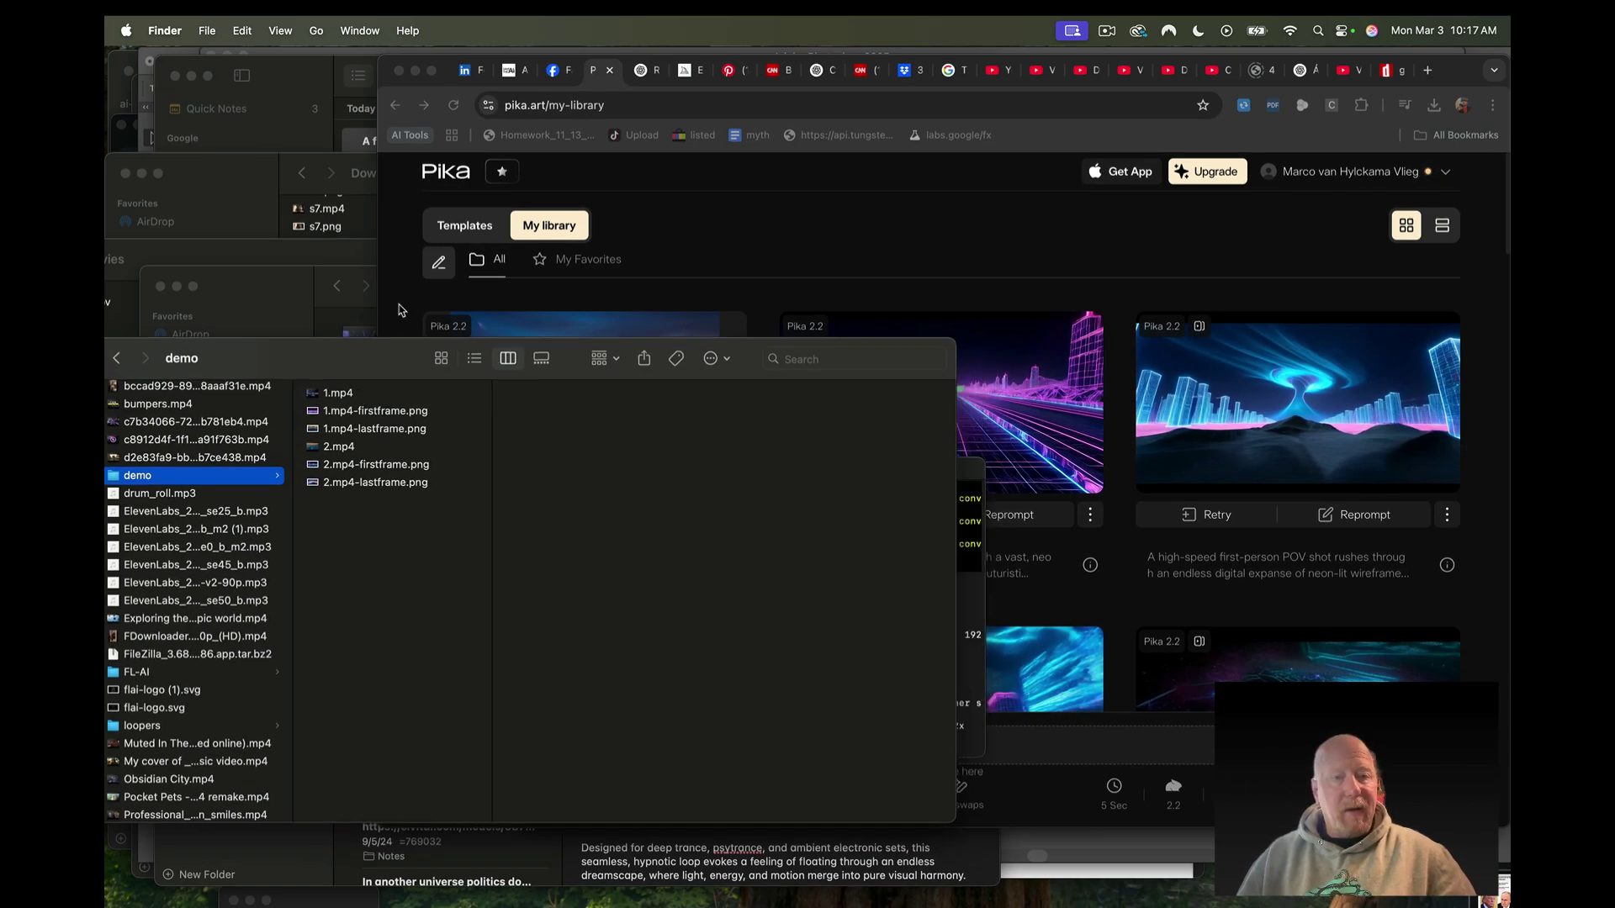
Copy the first video's prompt into a new Pikaframes composer
click(398, 311)
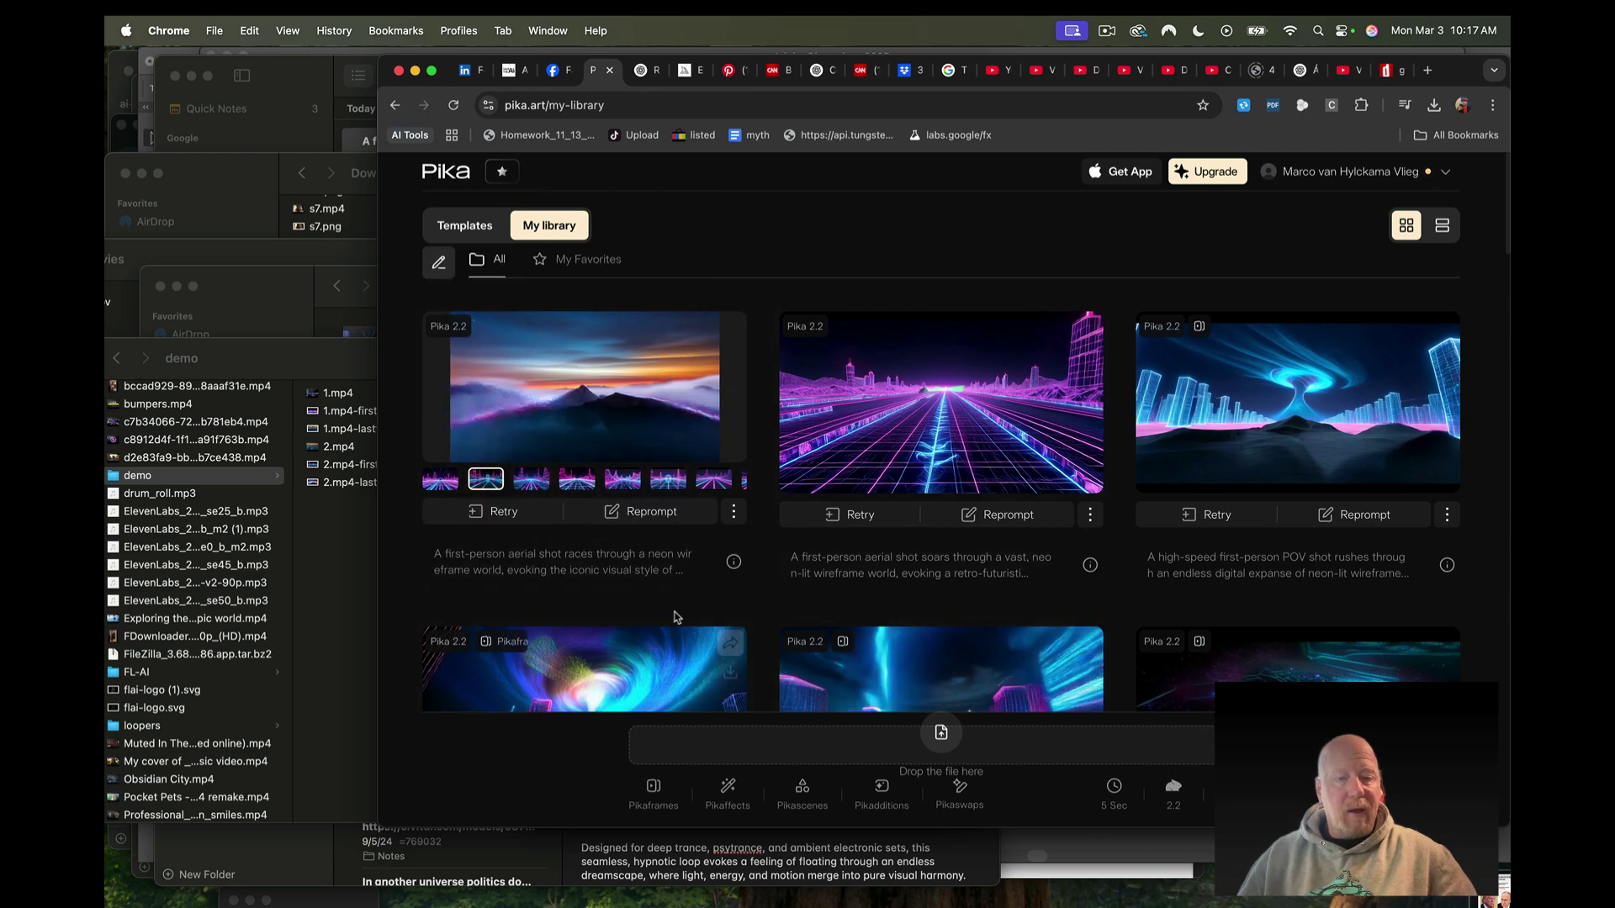
click(579, 563)
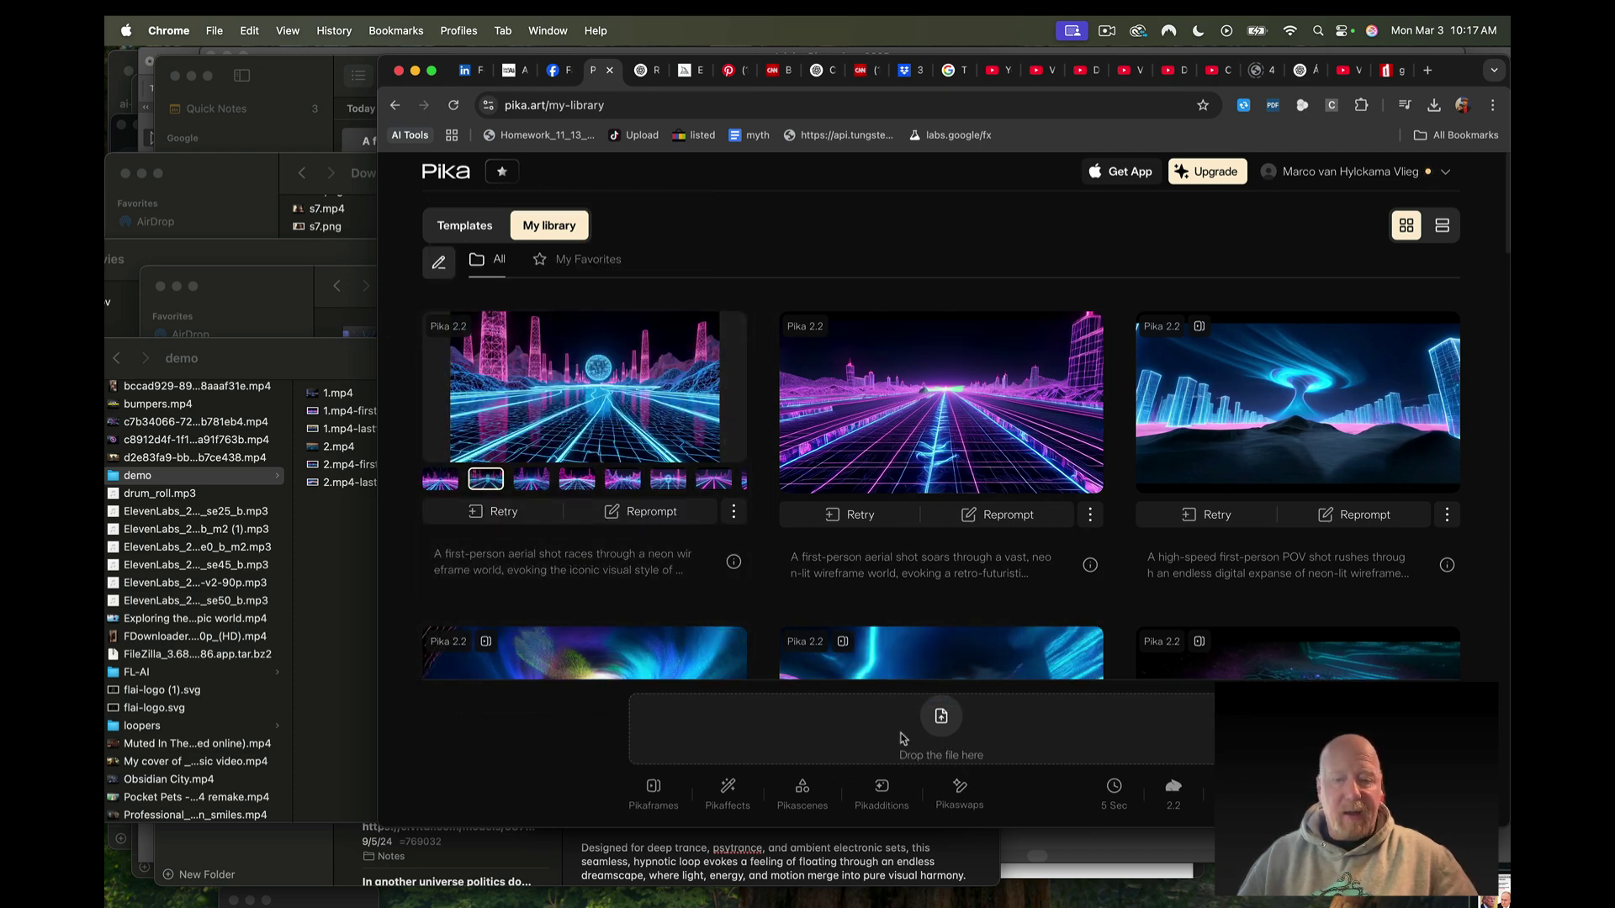
click(654, 791)
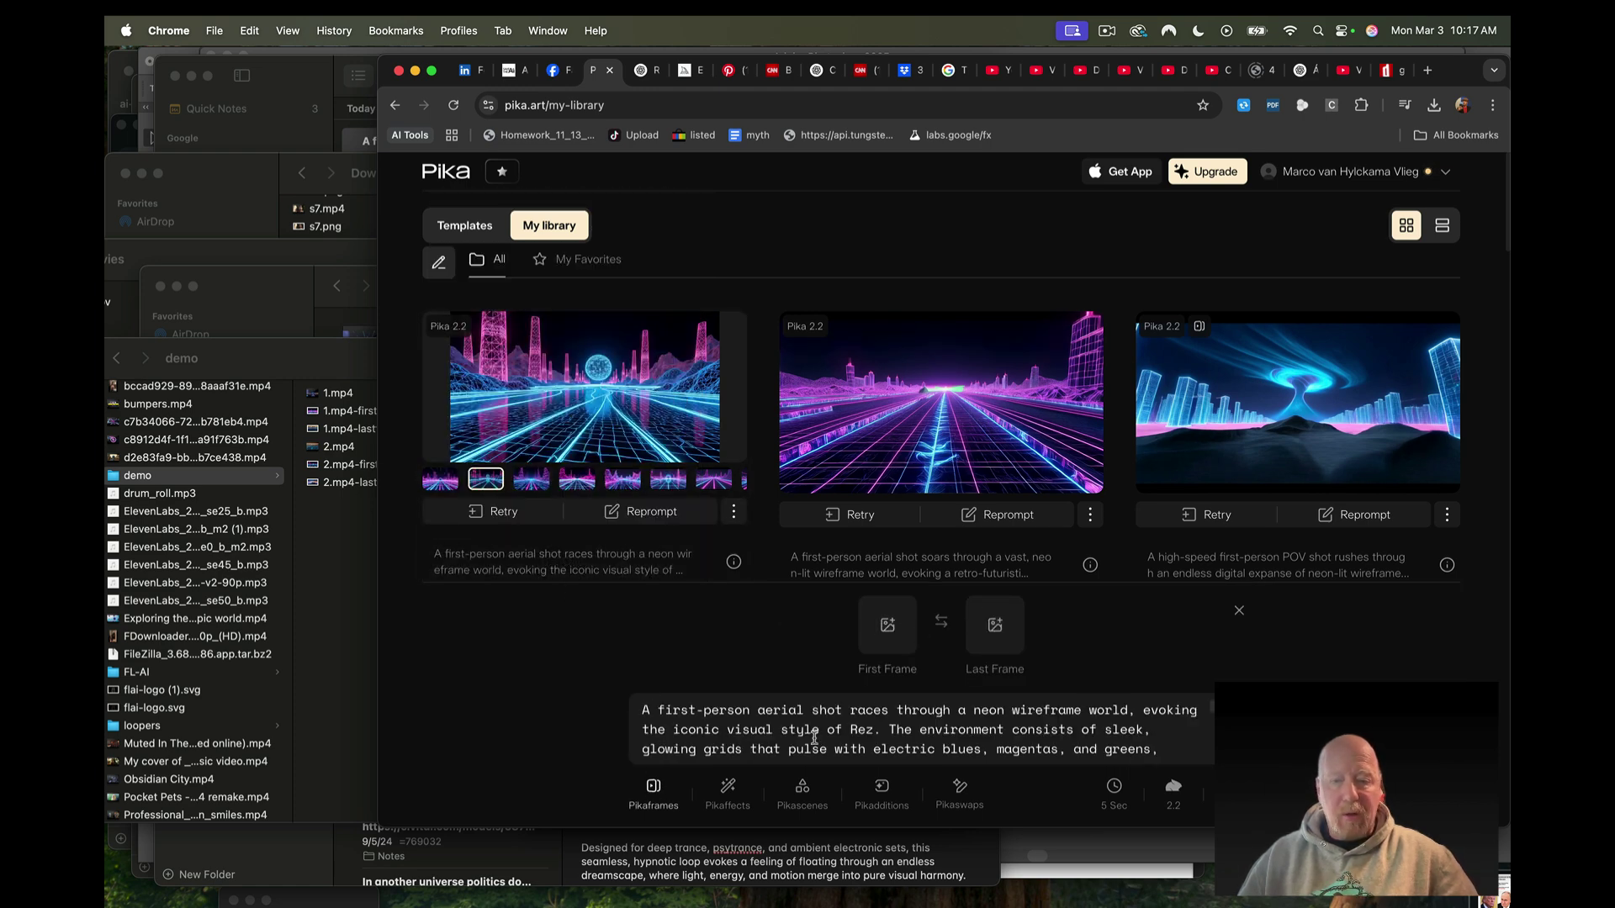
key(super+a)
key(Right)
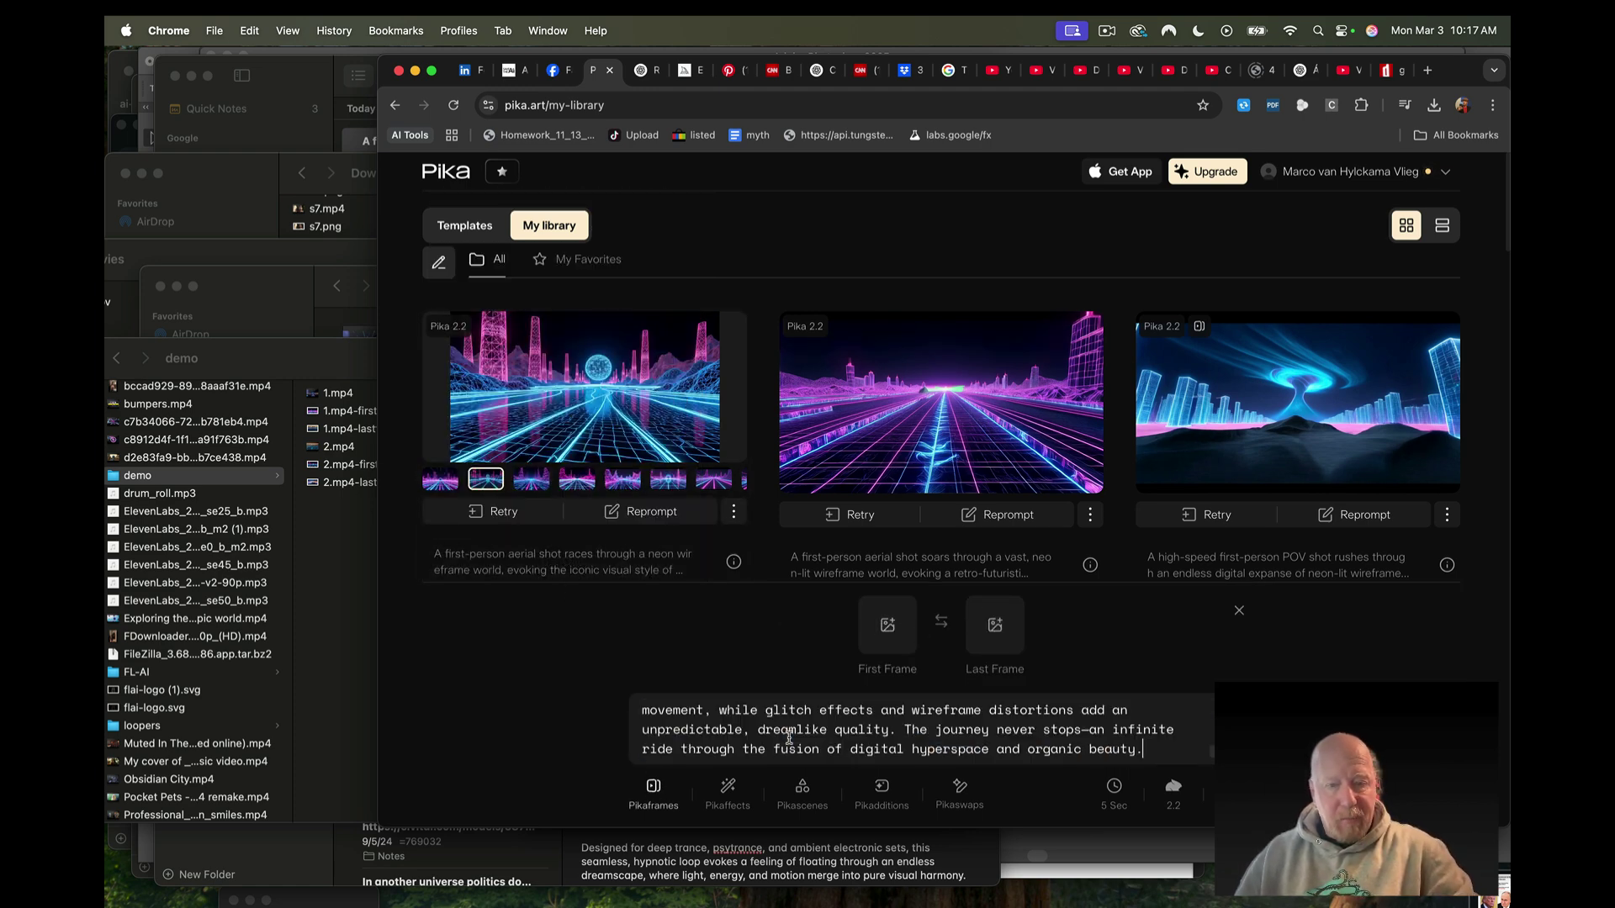
scroll(789, 739, up, 5)
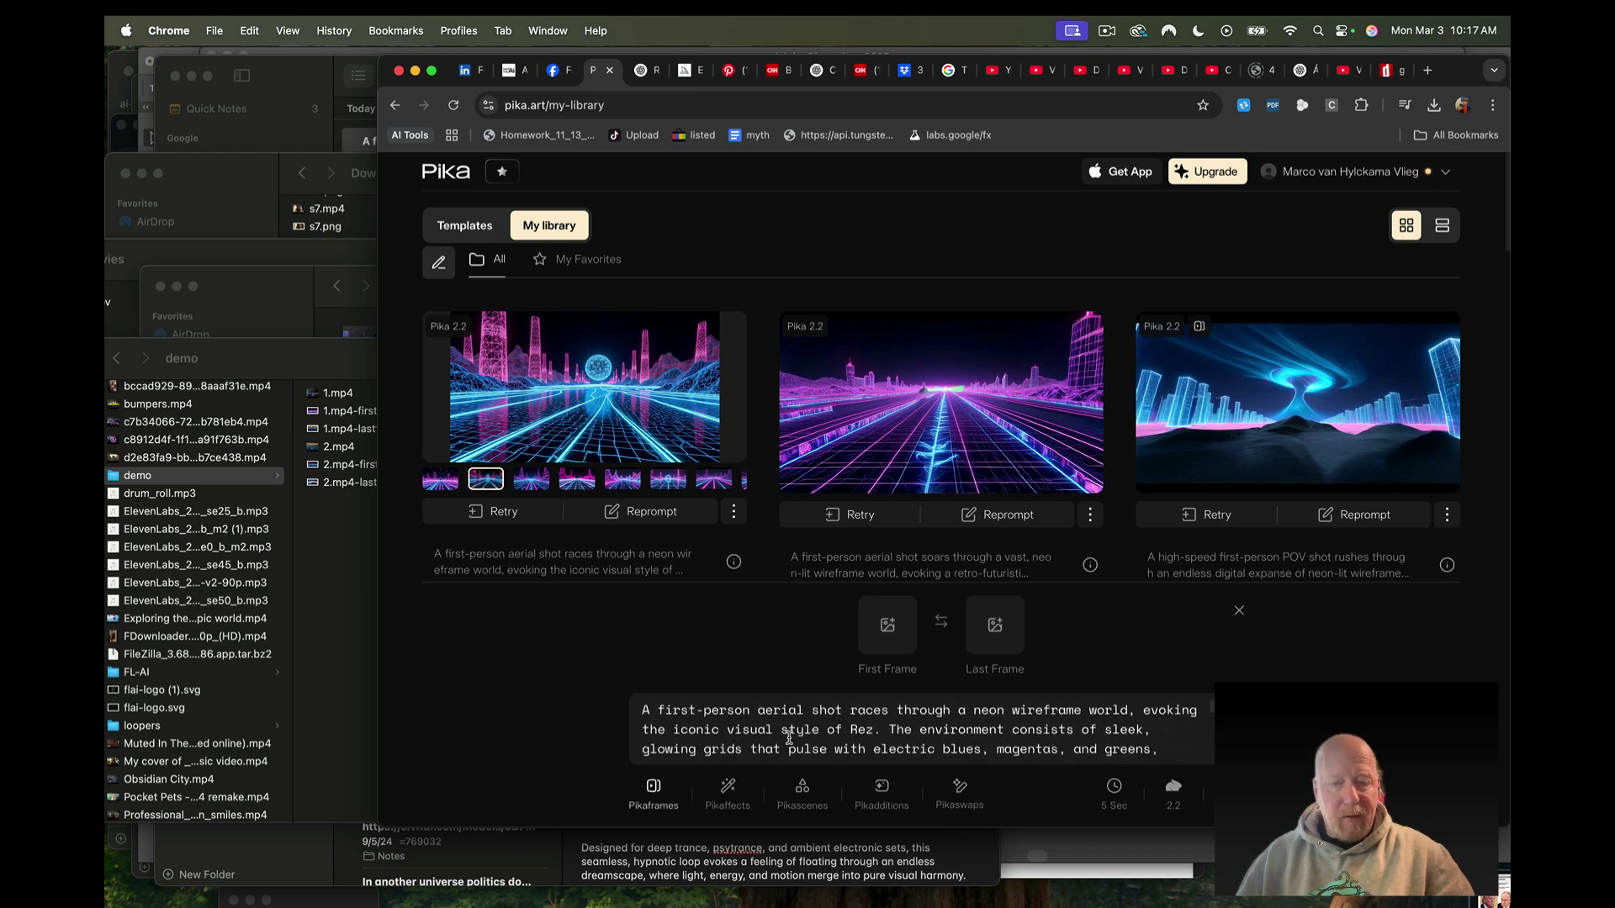
Upload 1.mp4-lastframe.png from Downloads/demo as the First Frame
click(889, 627)
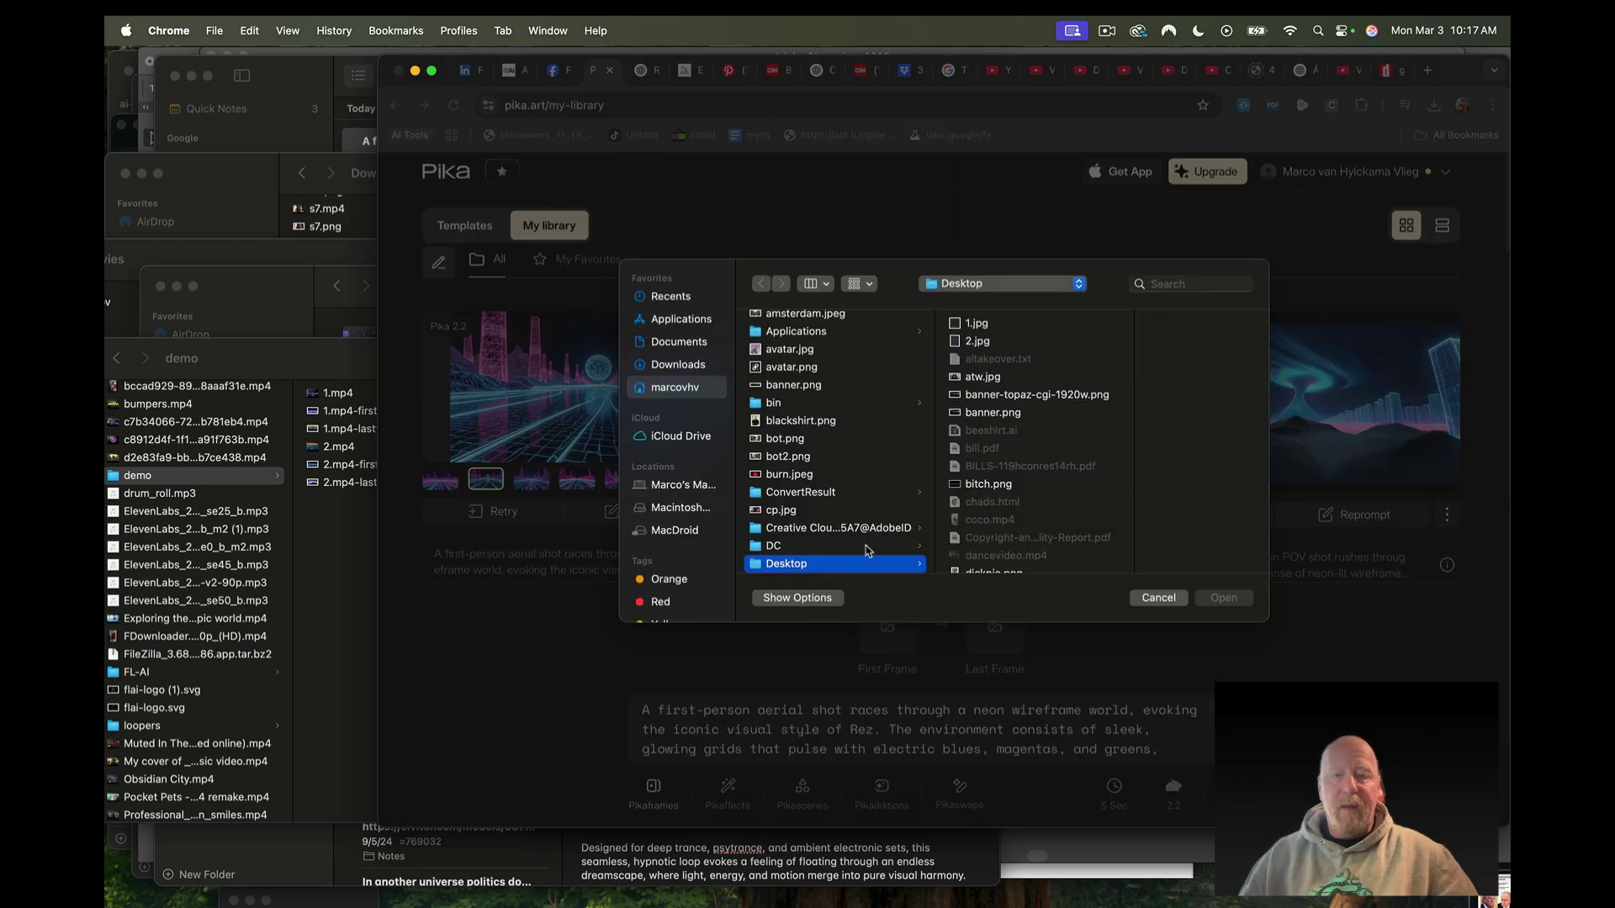
click(962, 286)
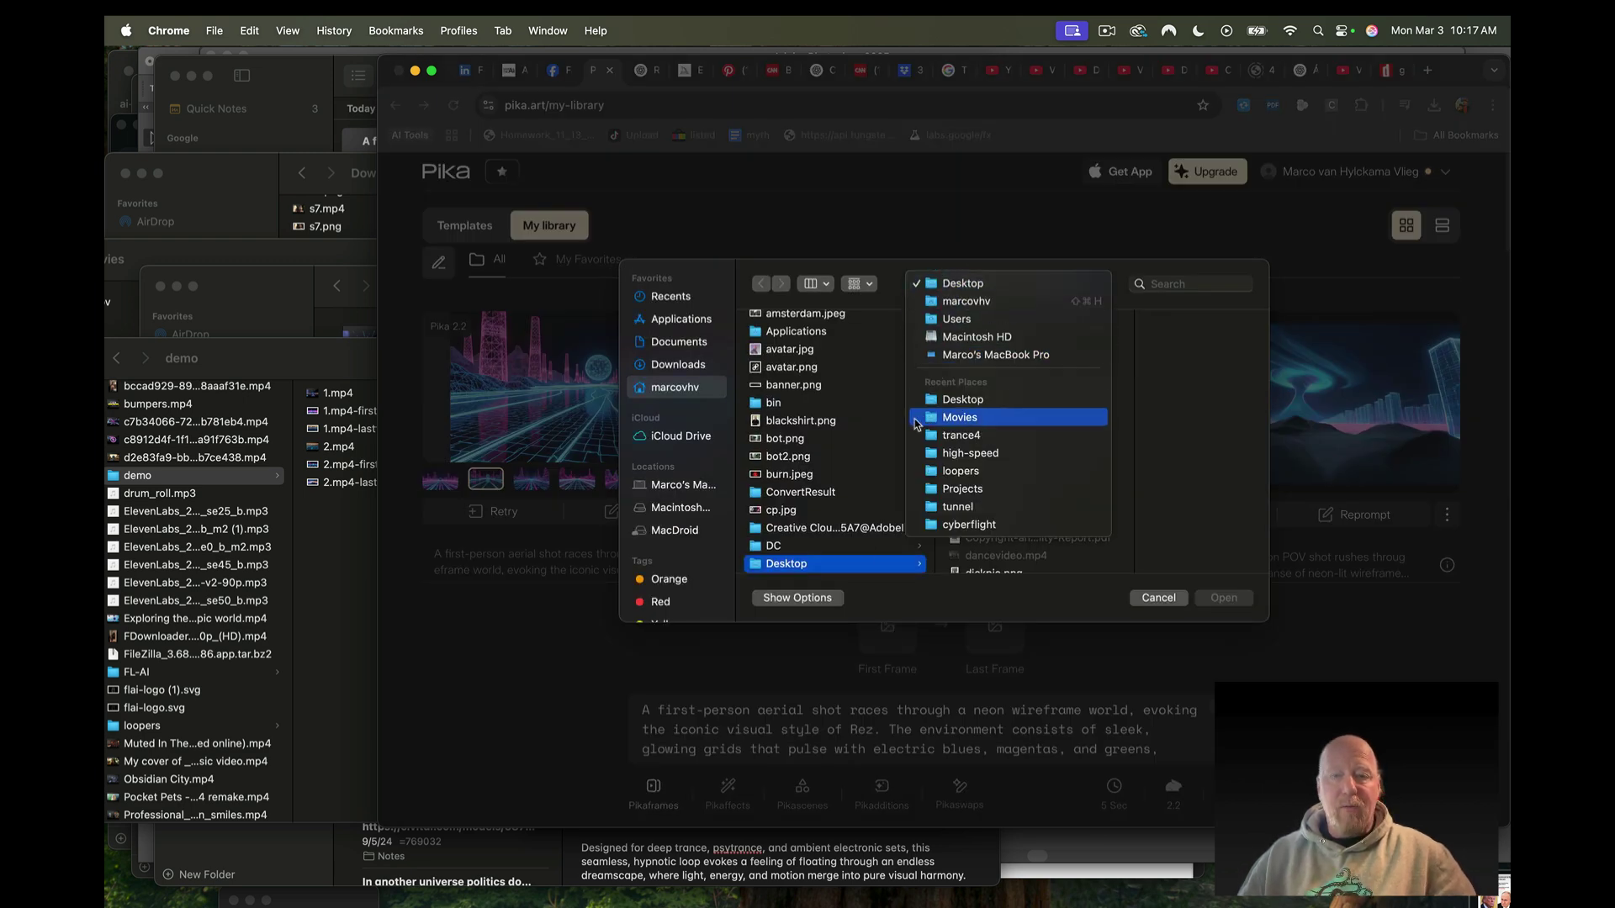
click(669, 372)
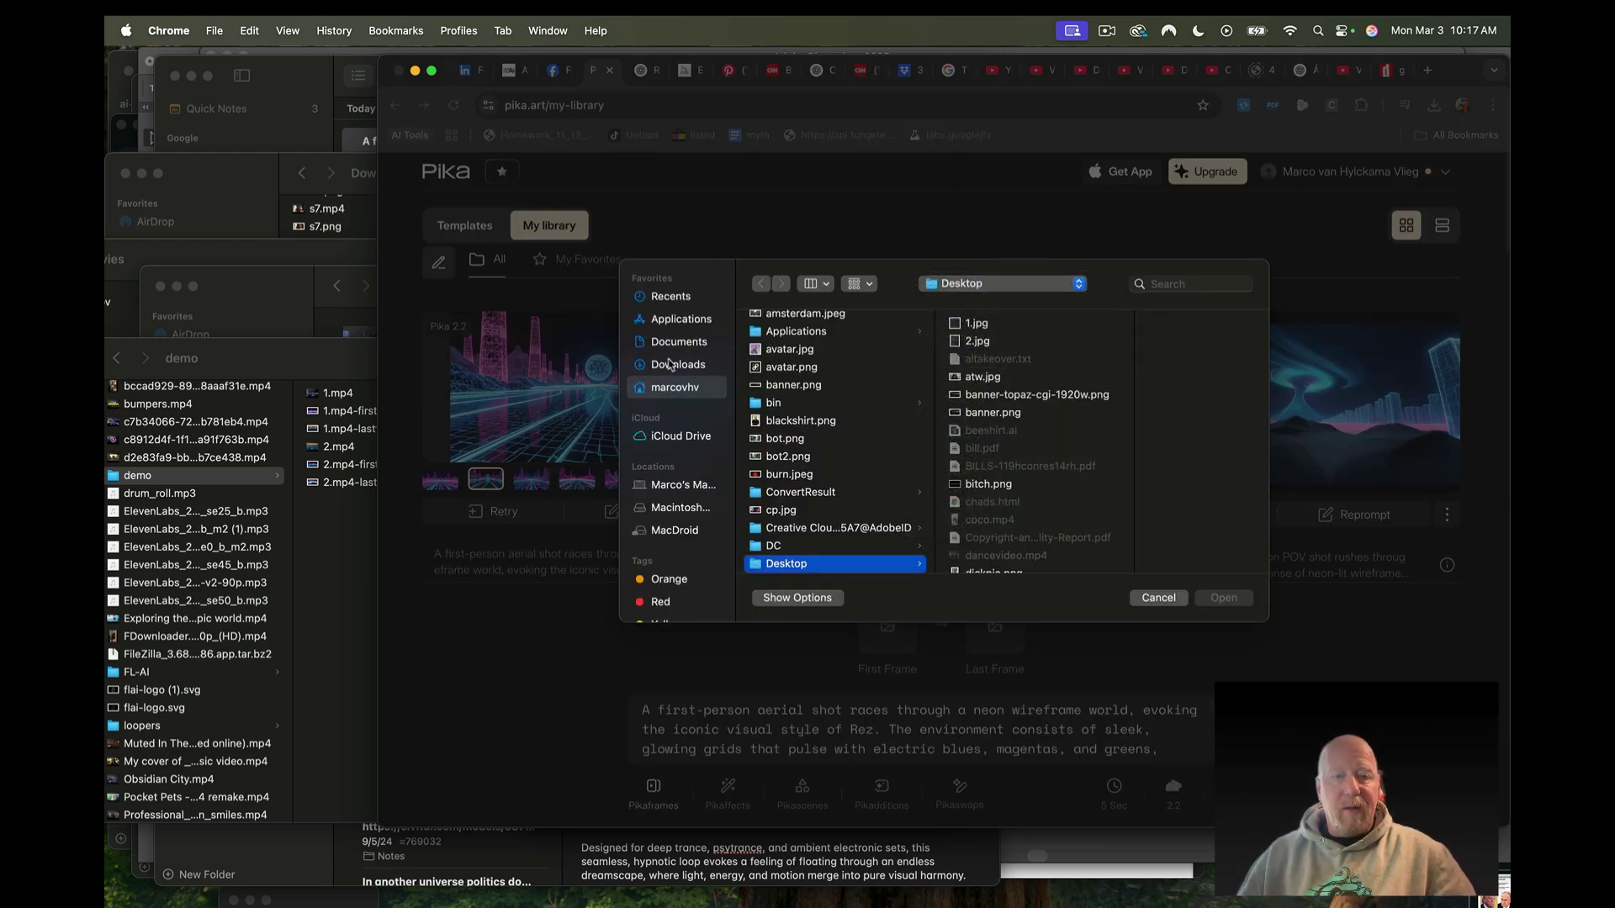
click(670, 365)
scroll(788, 452, down, 3)
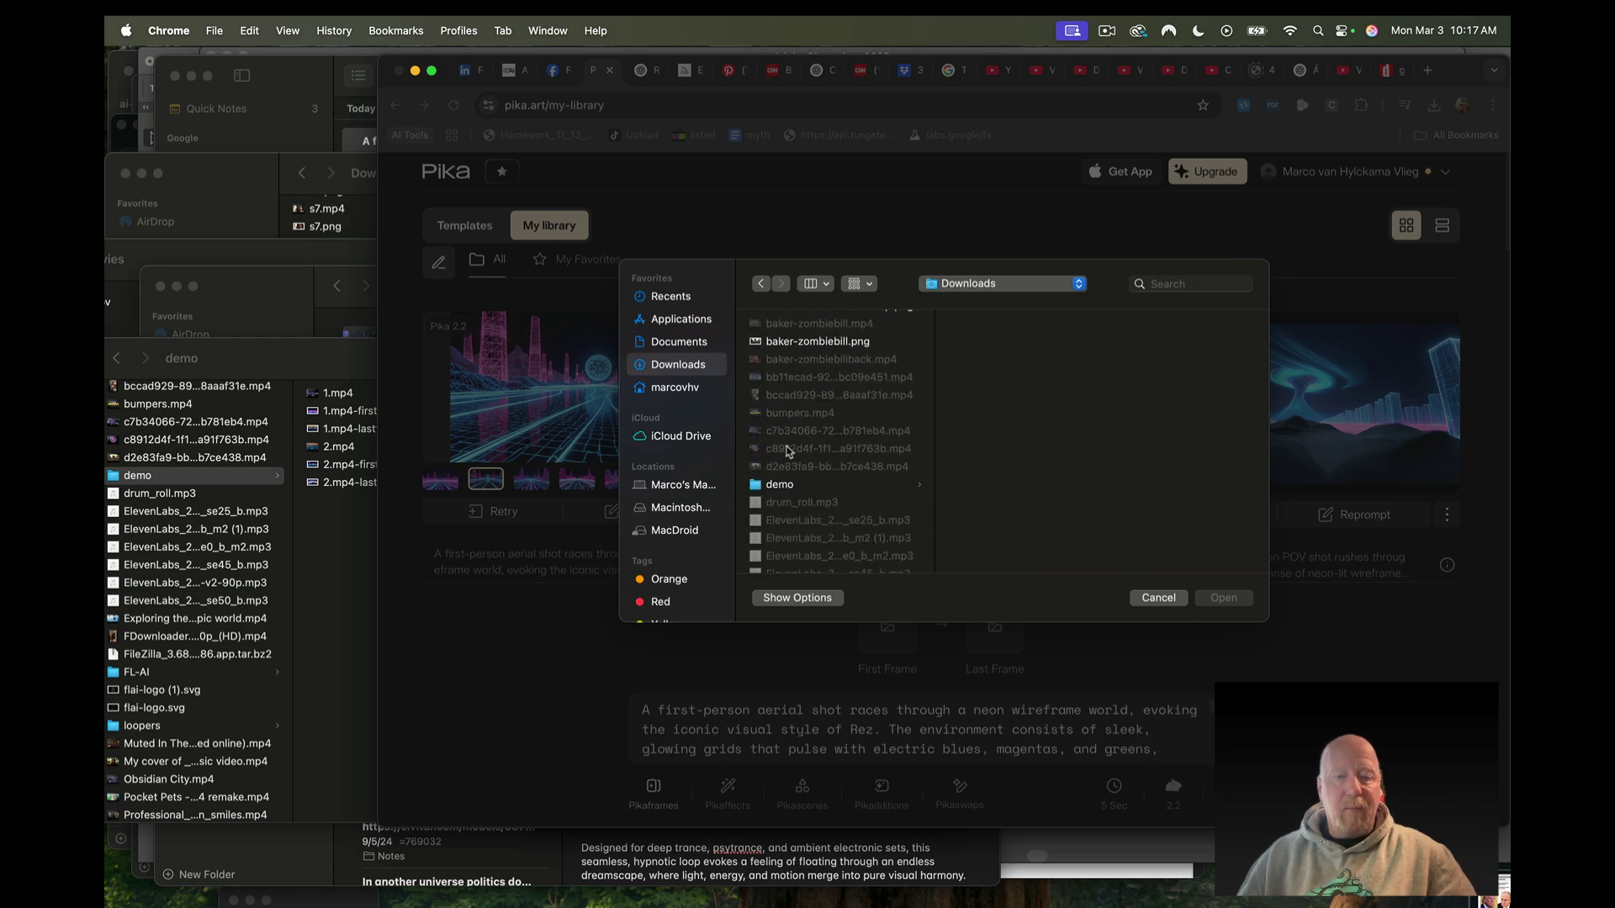
scroll(788, 451, down, 2)
click(782, 412)
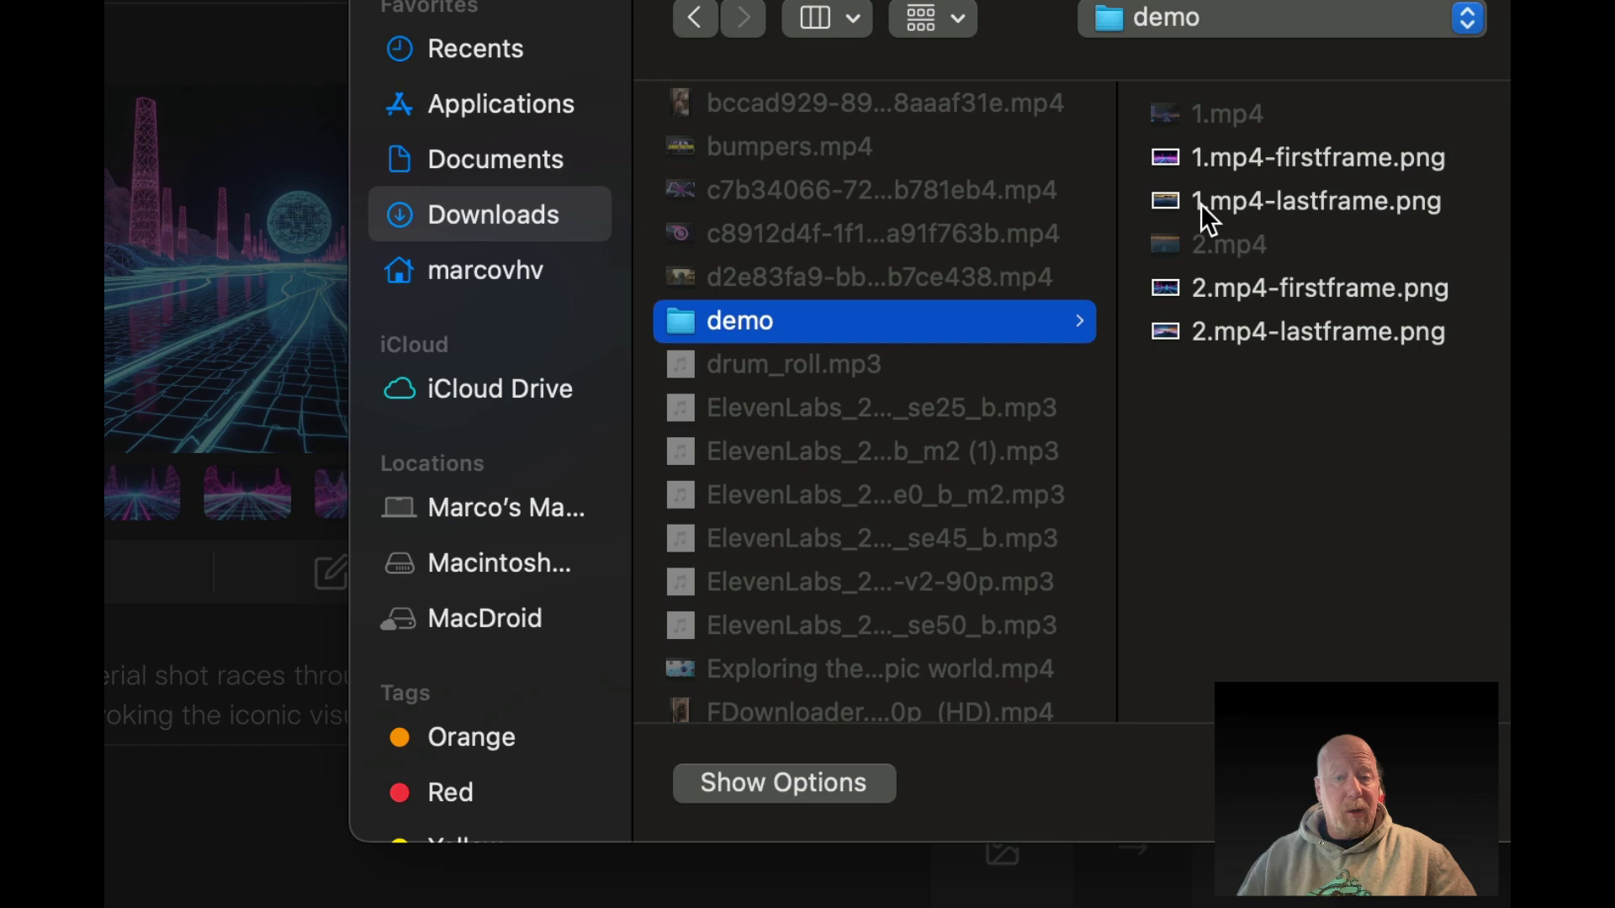
click(1244, 214)
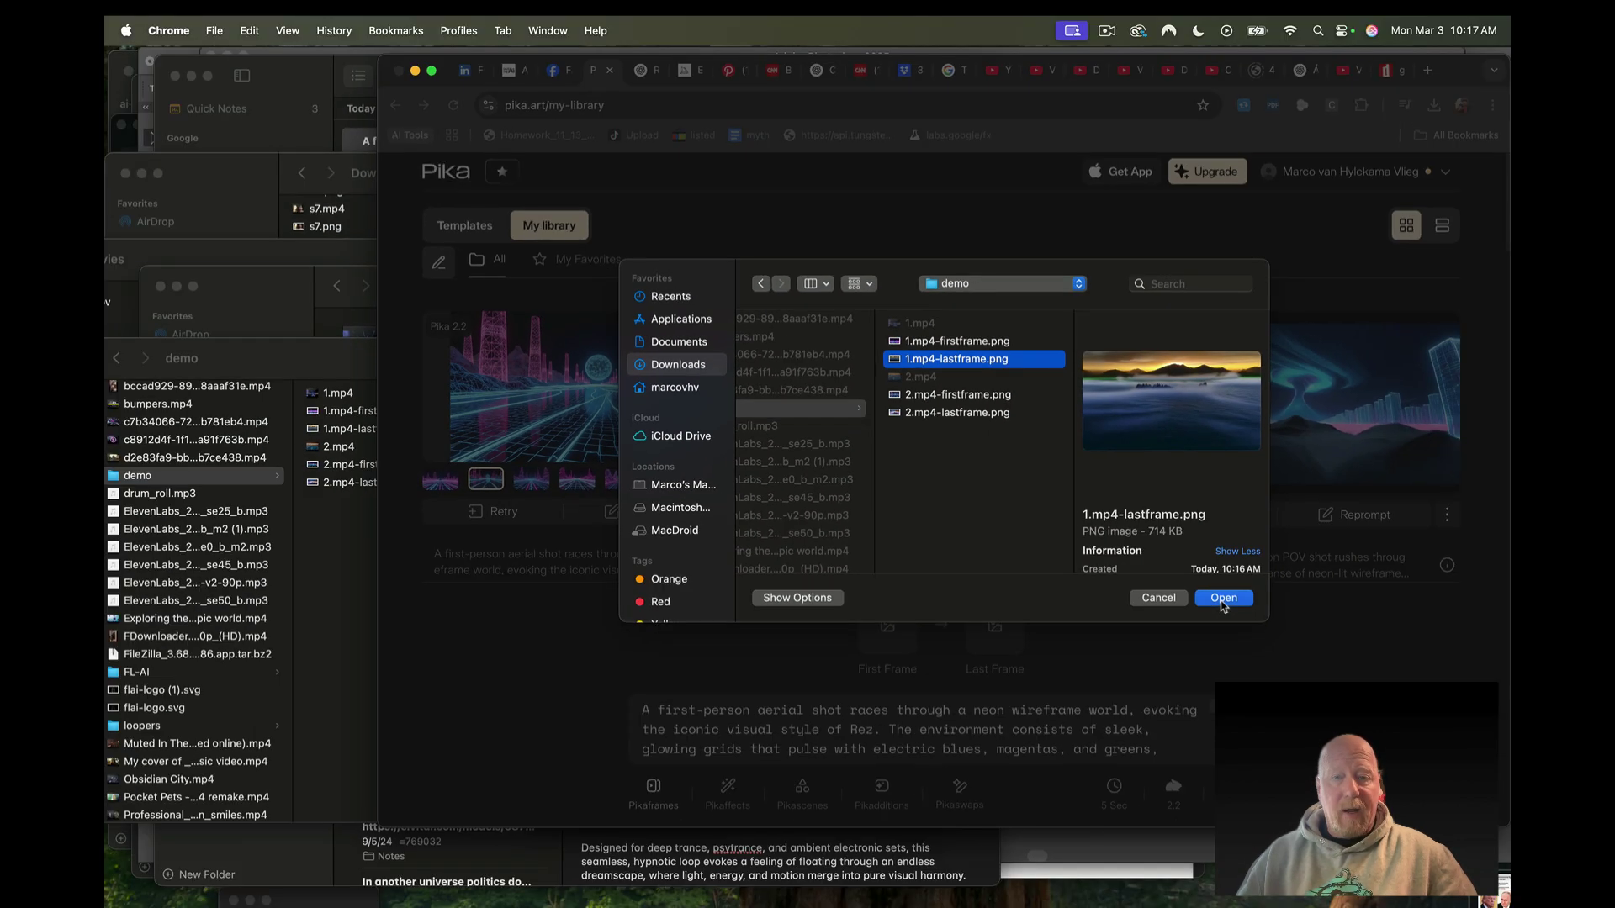
click(1298, 598)
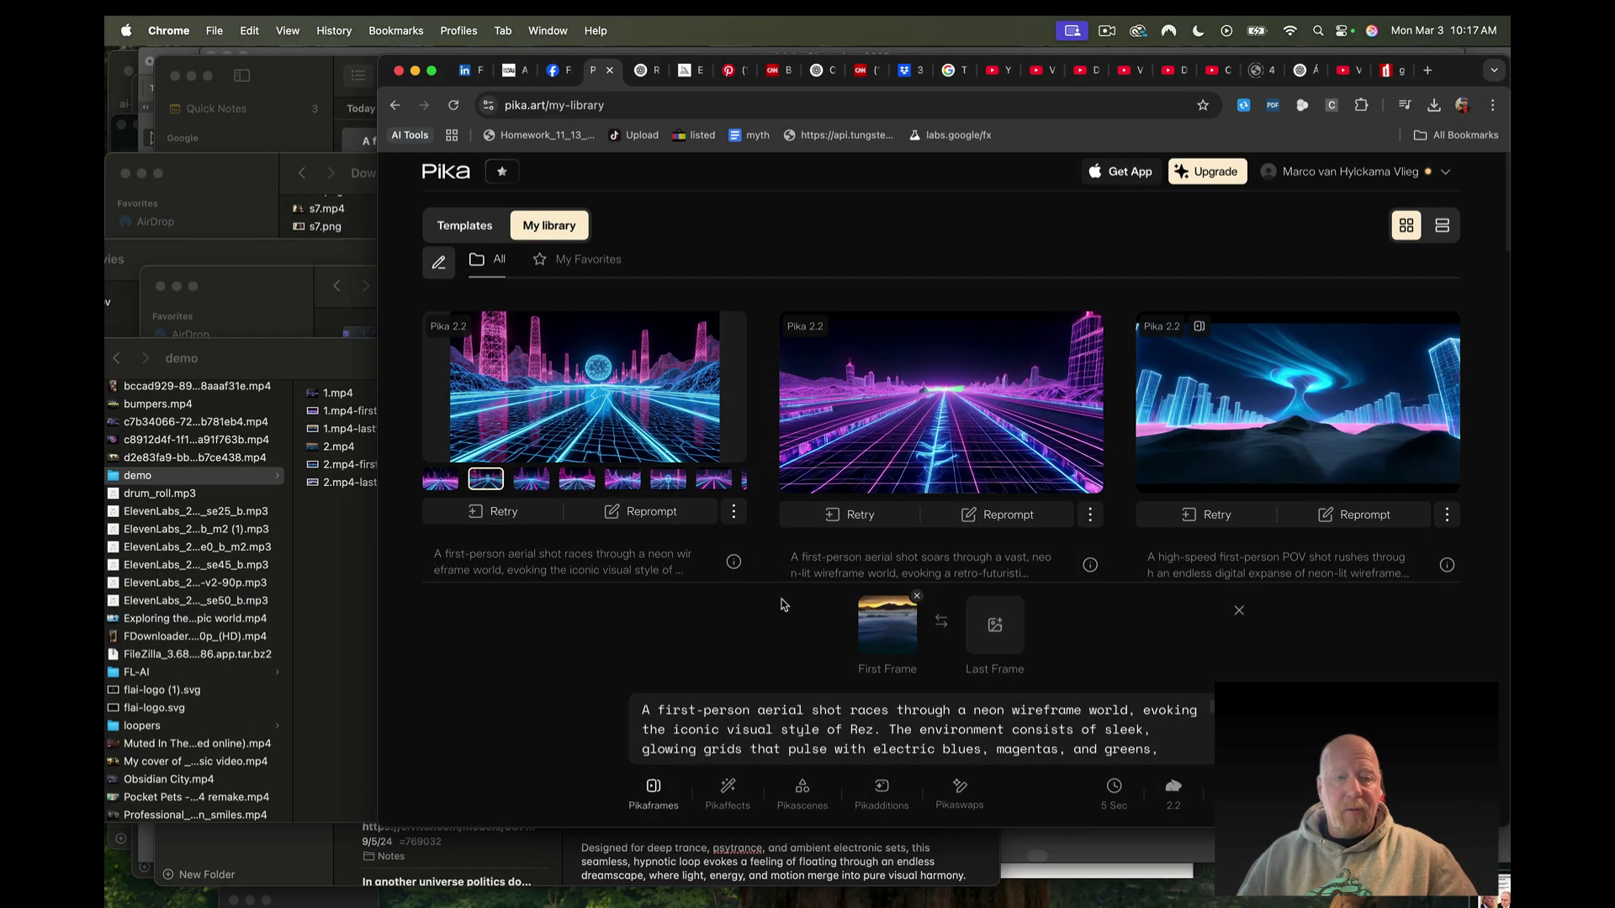
Upload 2.mp4-firstframe.png as the Last Frame
click(994, 641)
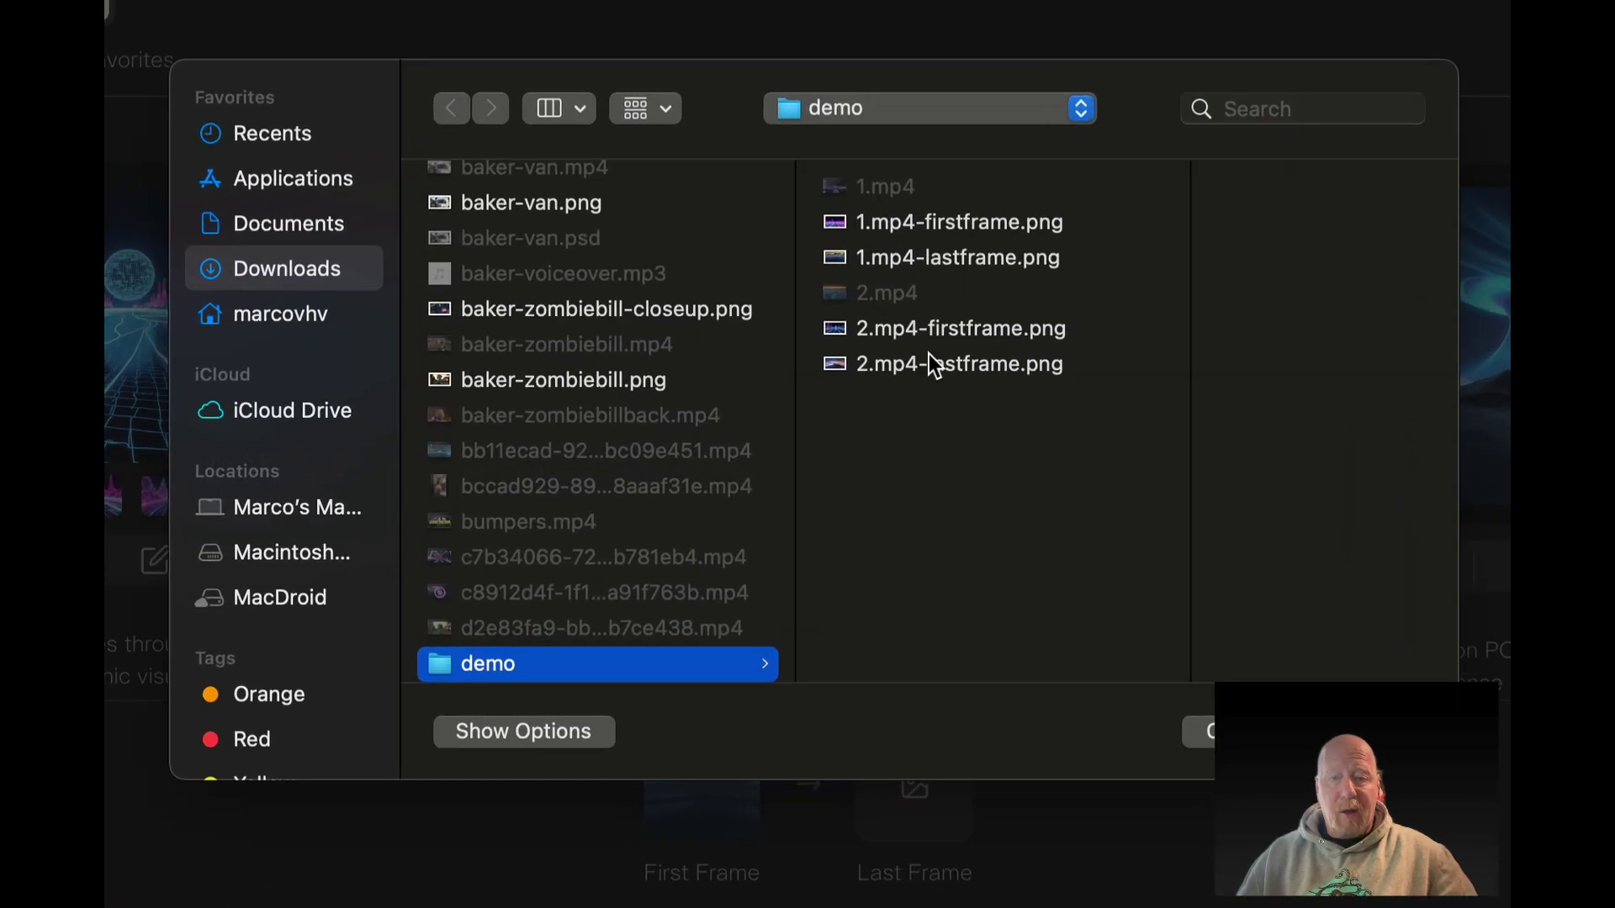
click(1057, 330)
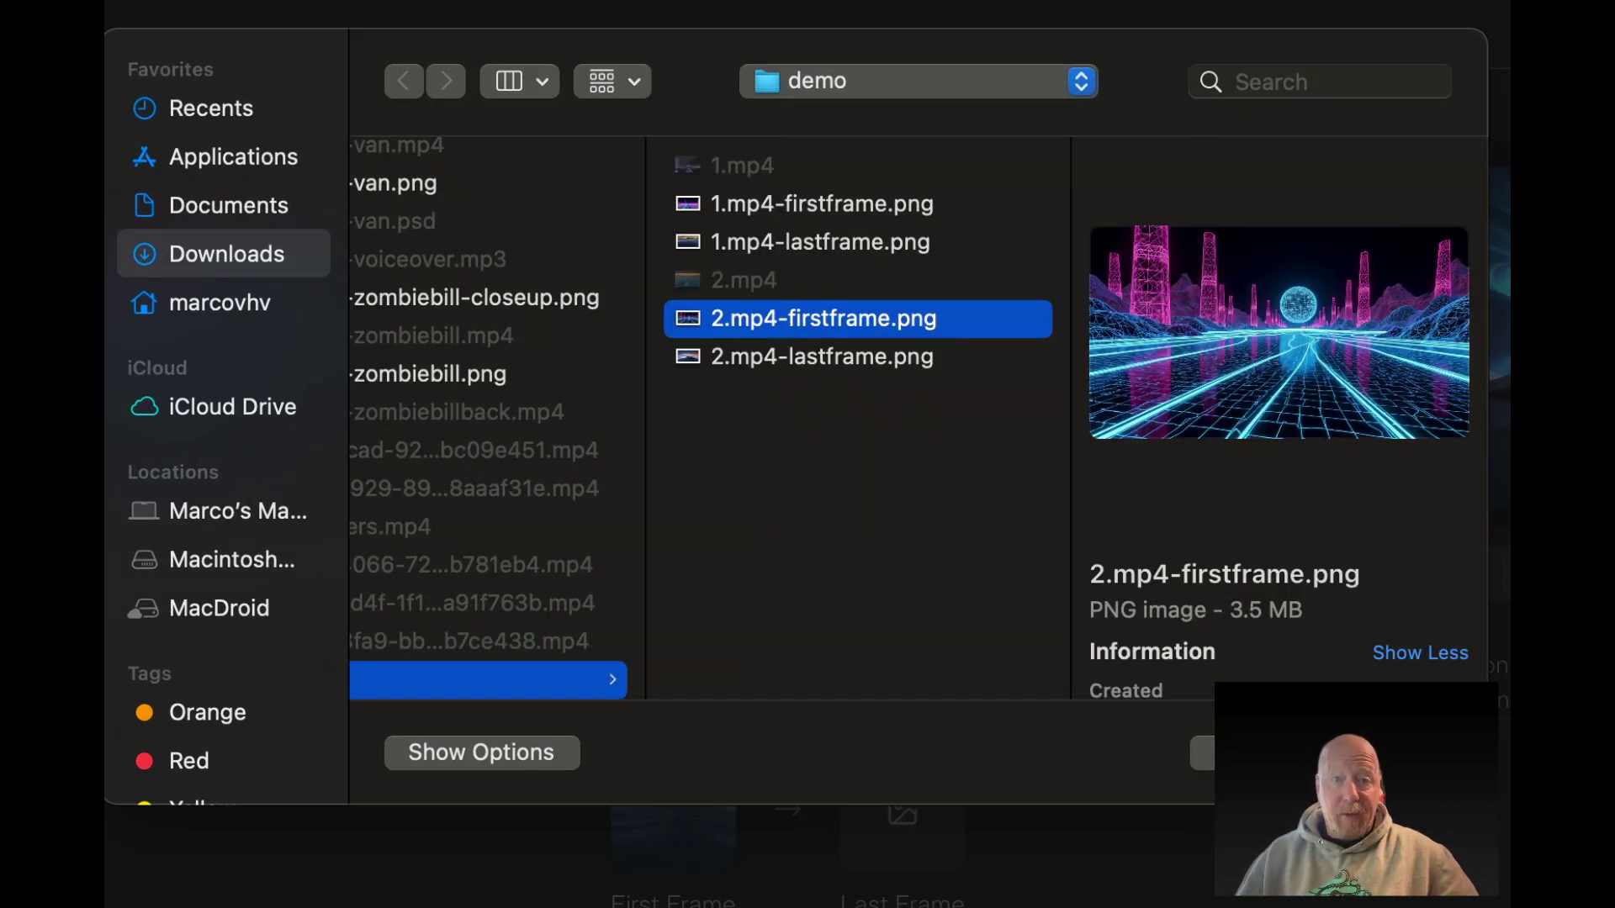
key(Return)
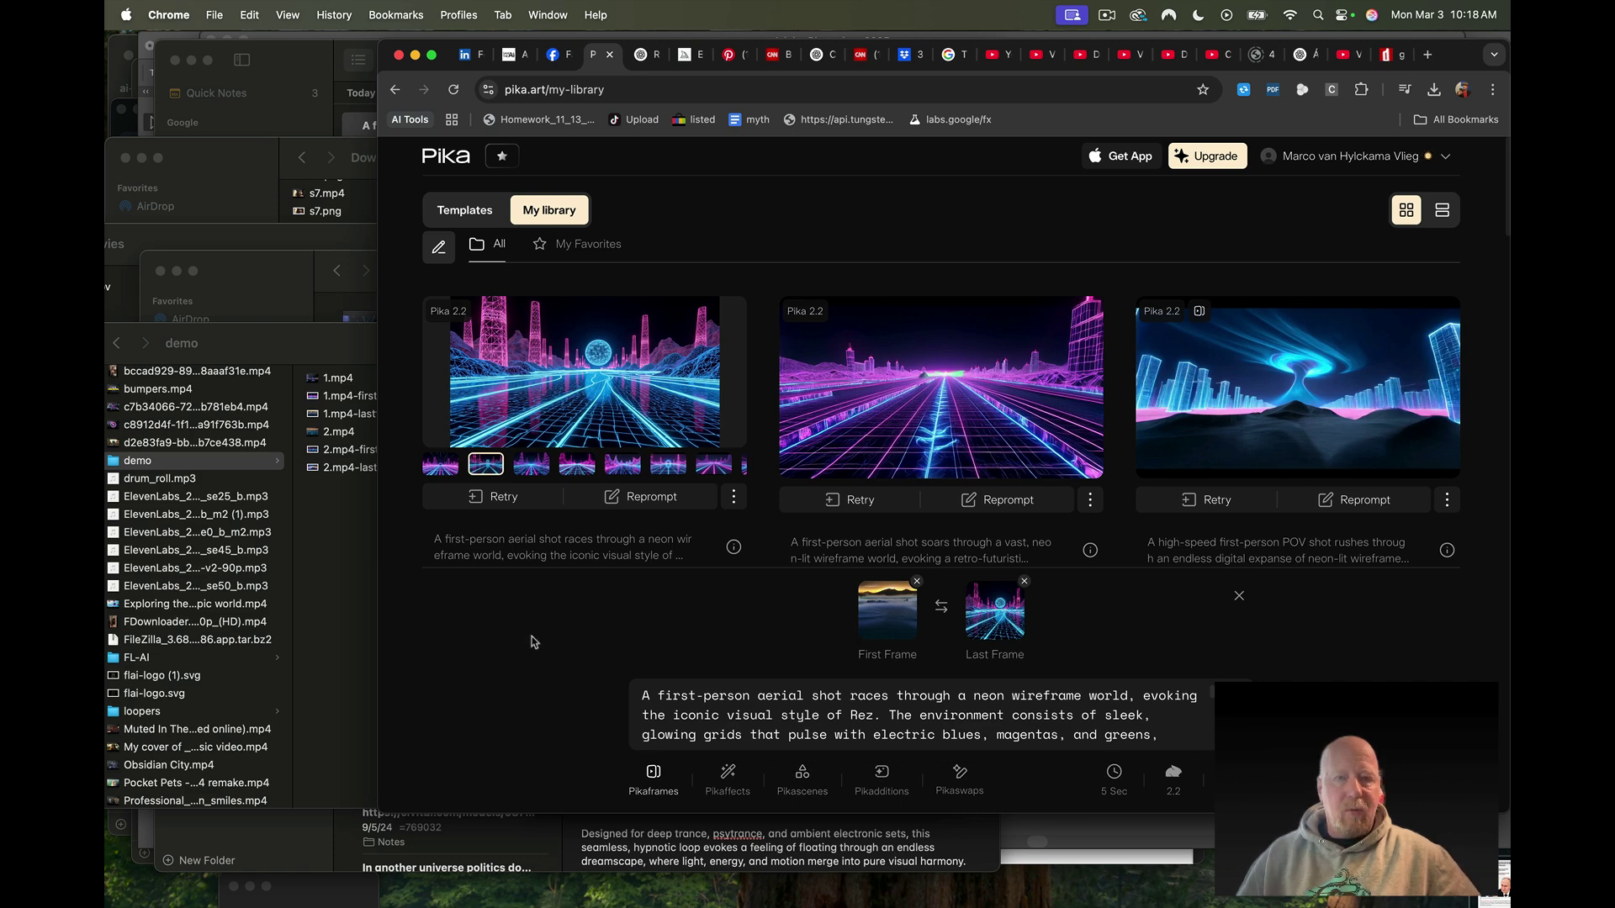
Remove both frame images and load 2.mp4-lastframe.png as the First Frame
click(917, 581)
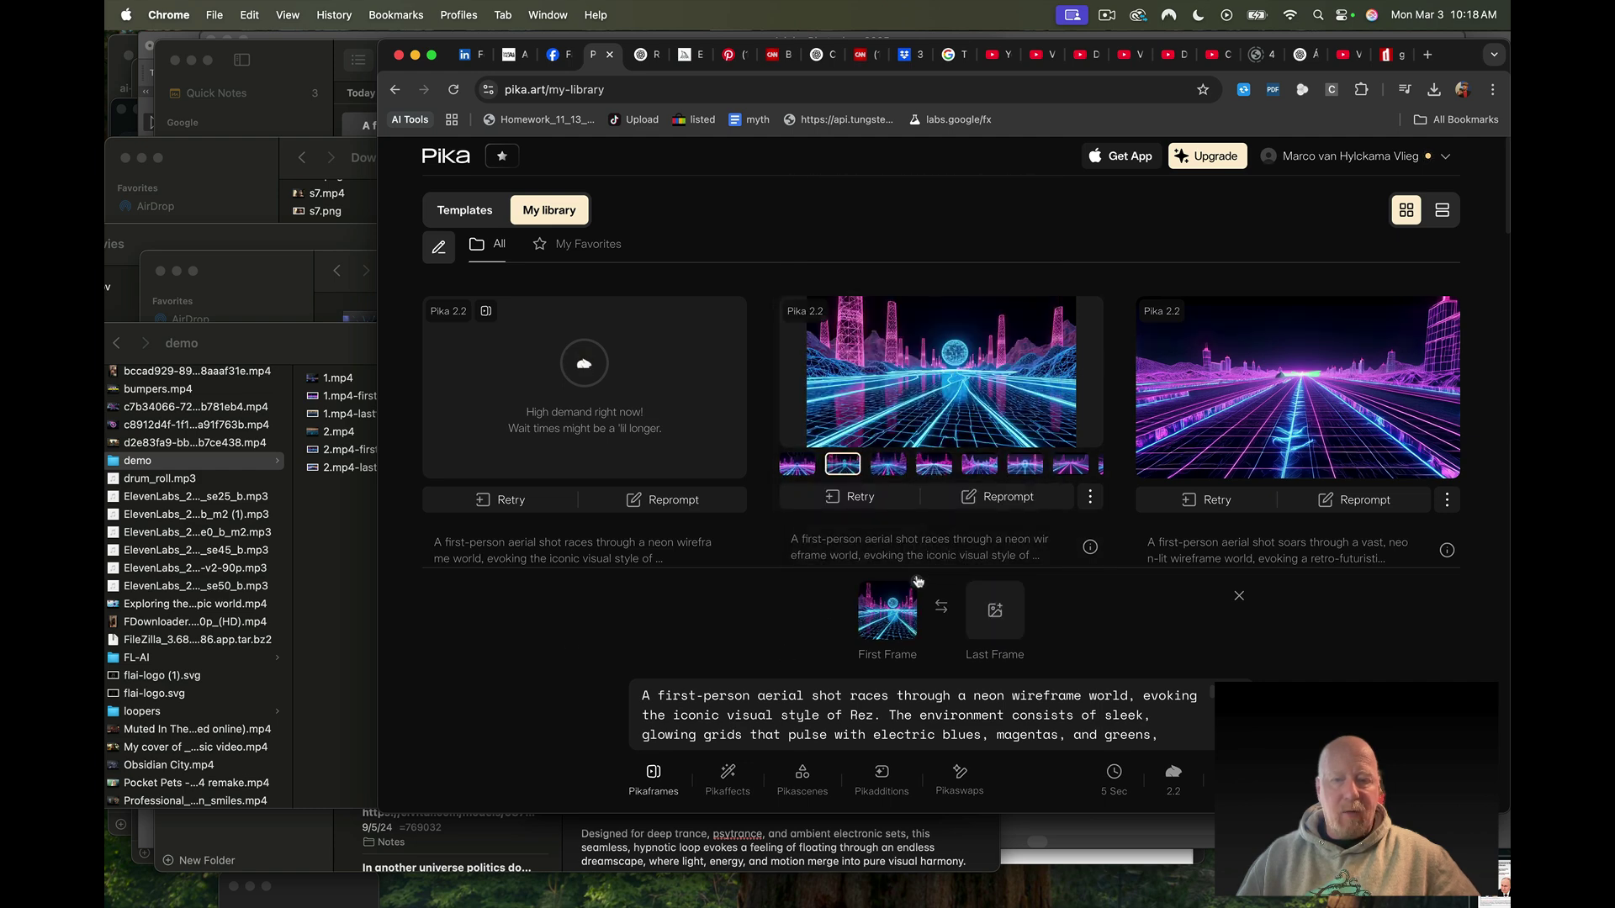
click(912, 592)
click(884, 609)
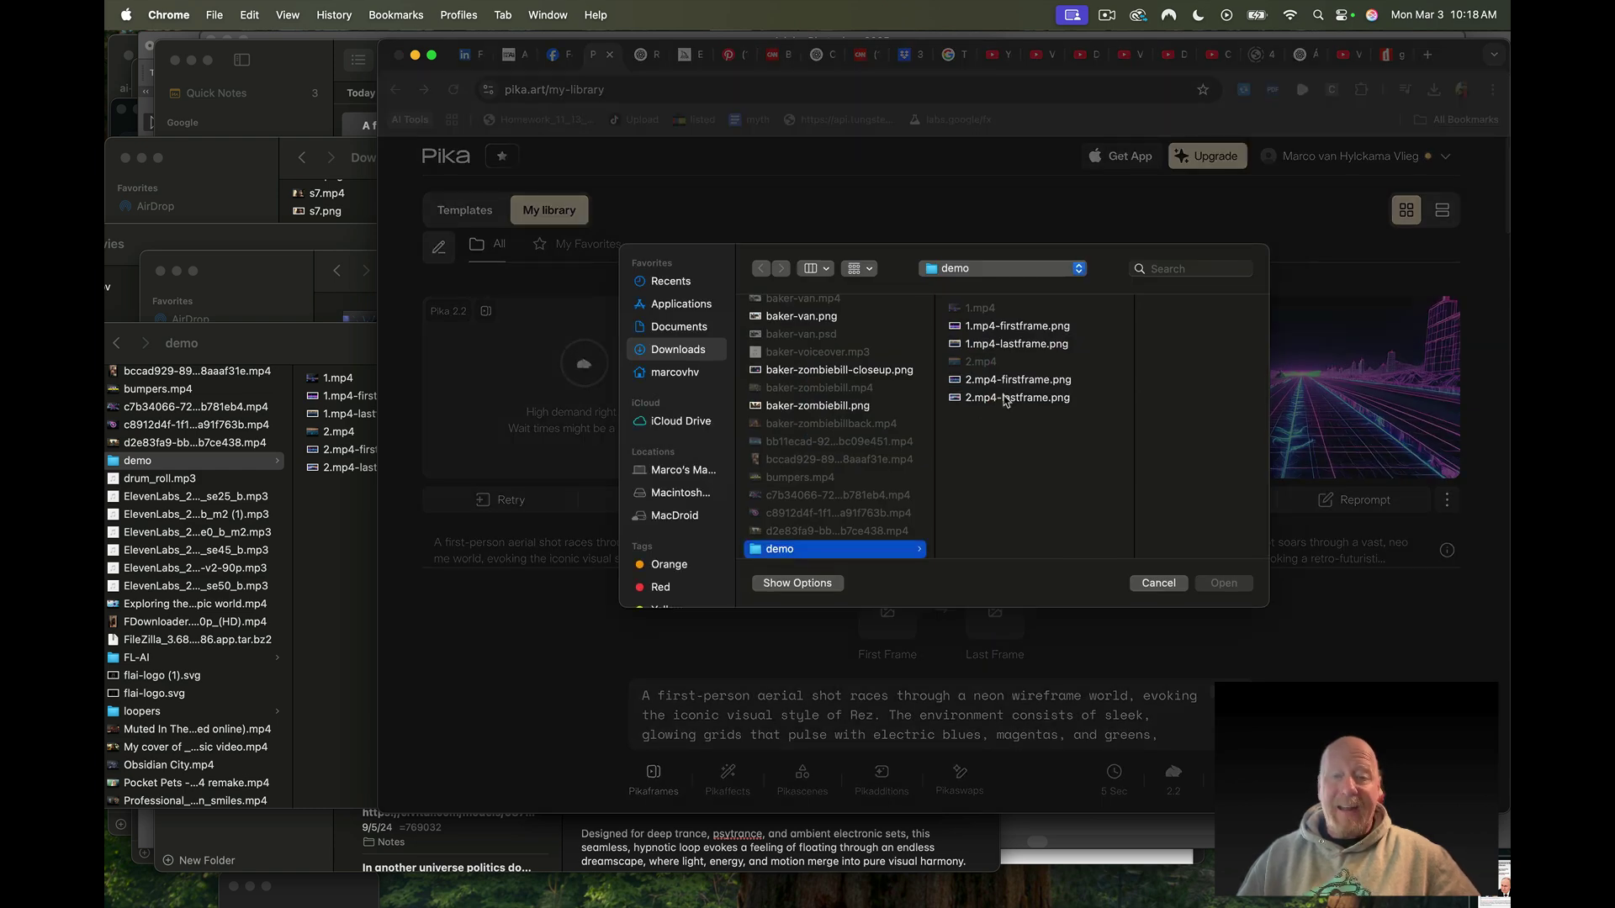
click(1007, 398)
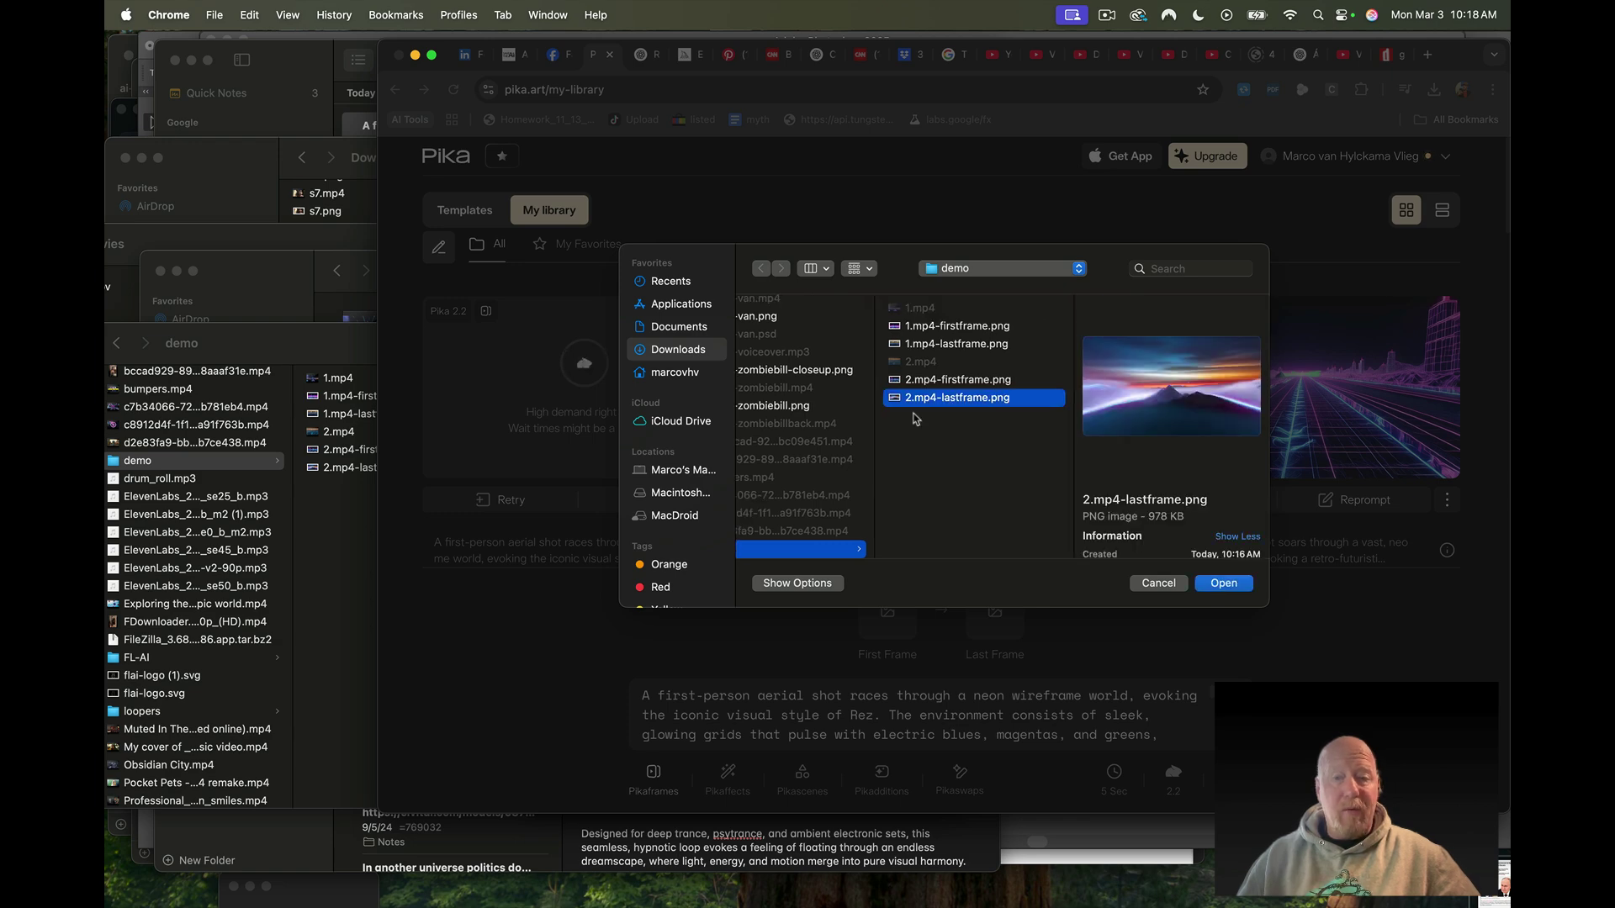
click(1223, 584)
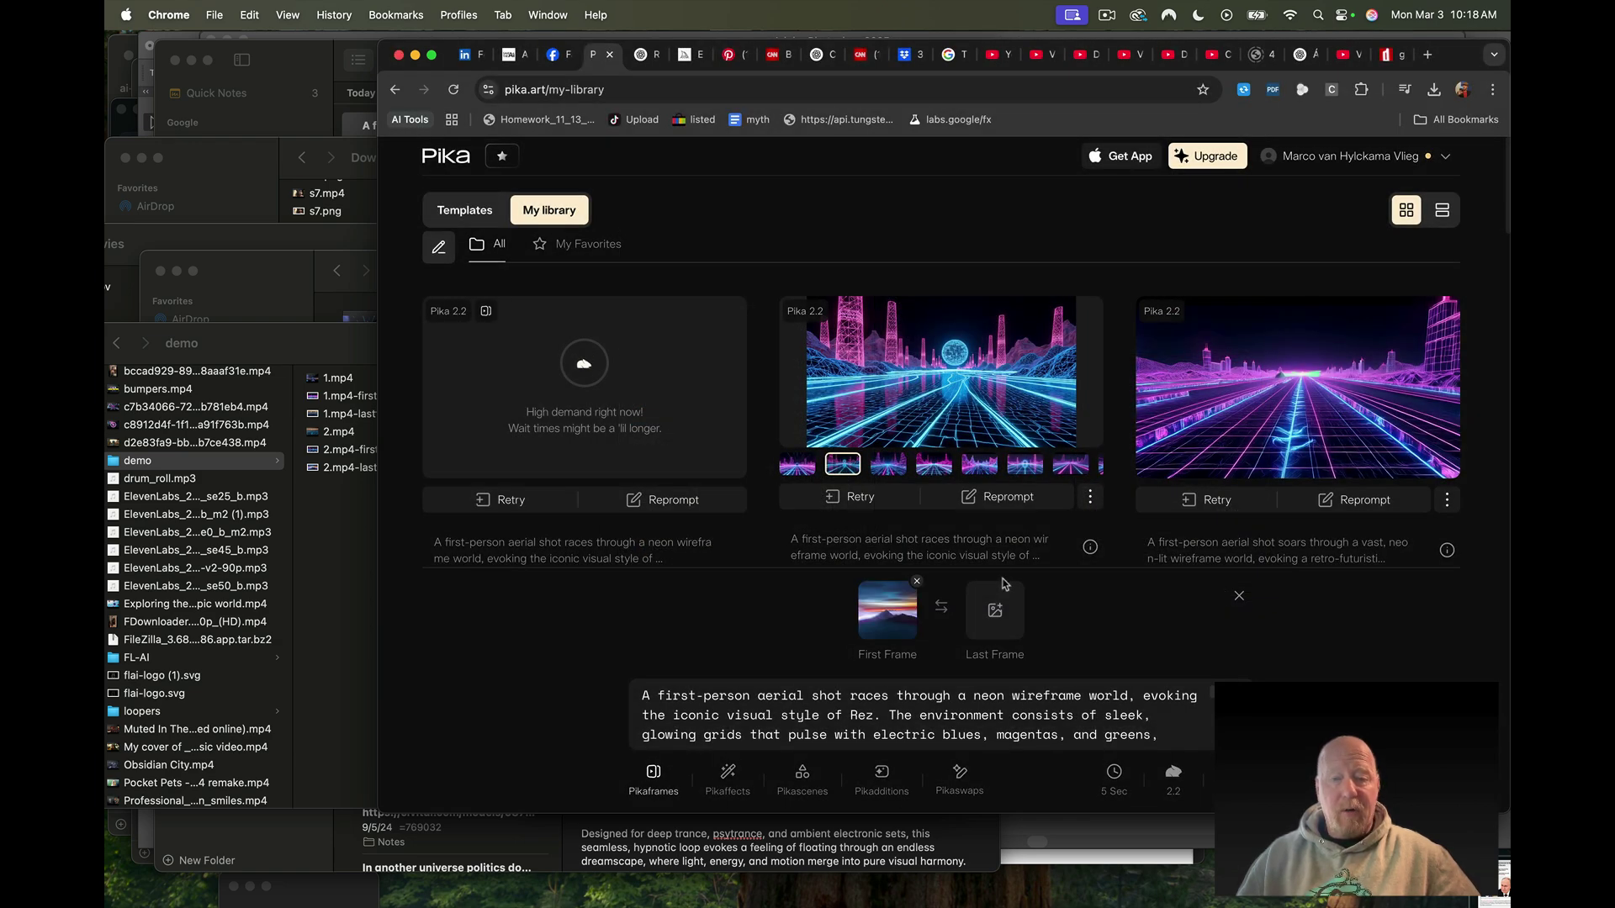
Load 1.mp4-firstframe.png as the Last Frame
click(994, 611)
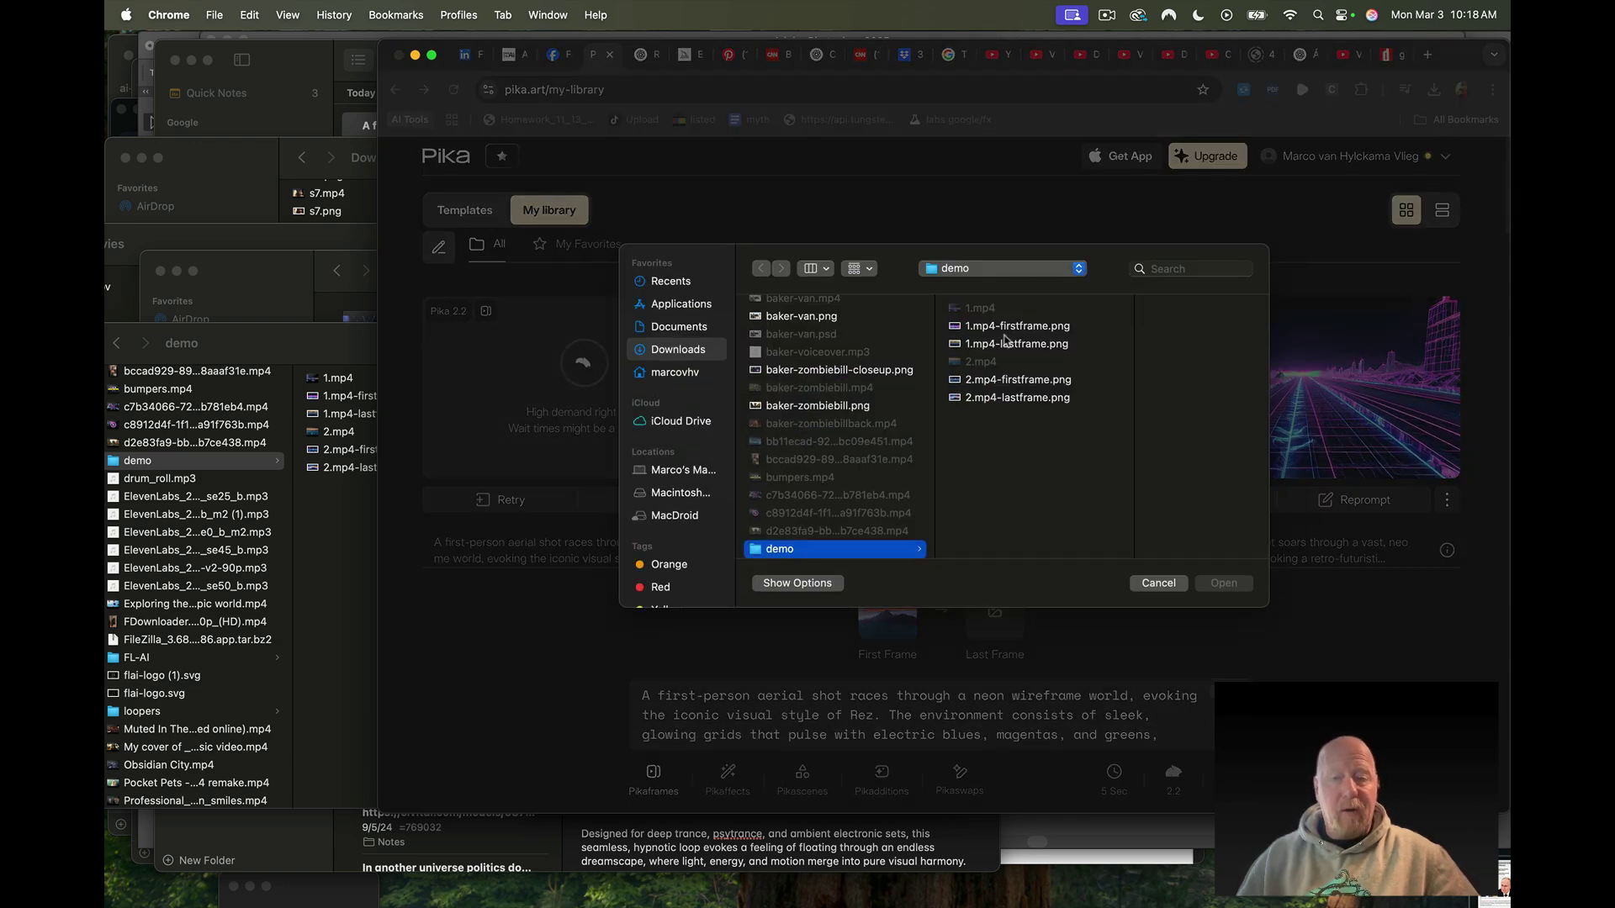
click(986, 326)
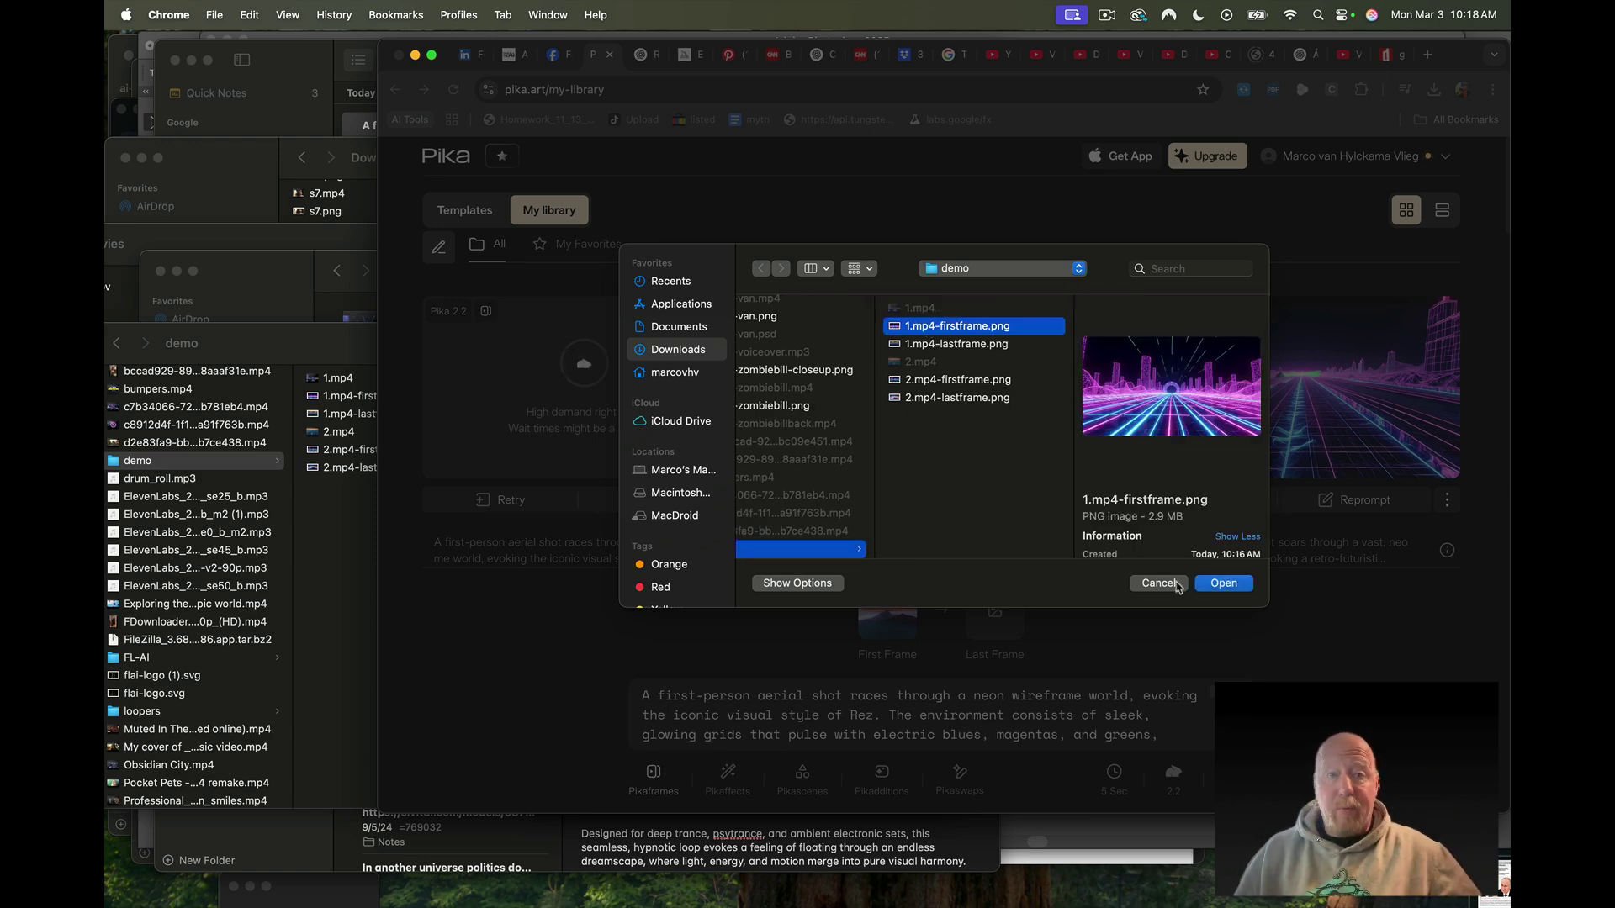
click(1223, 583)
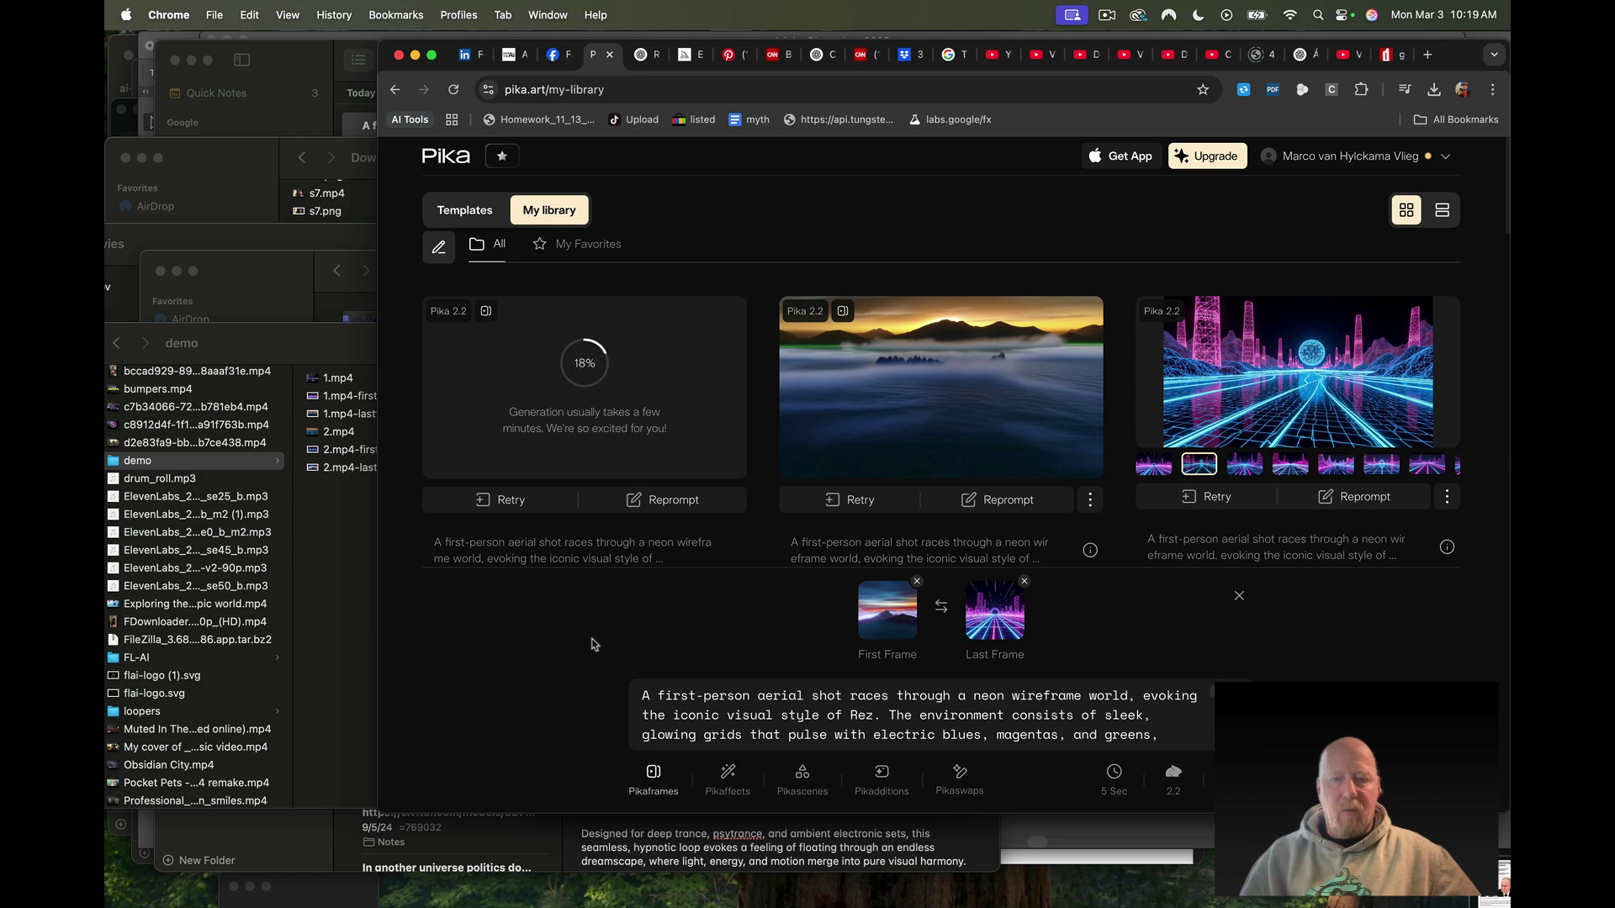
Wait on My library until the pending Pika 2.2 generation reaches 100%
mouse_move(898, 397)
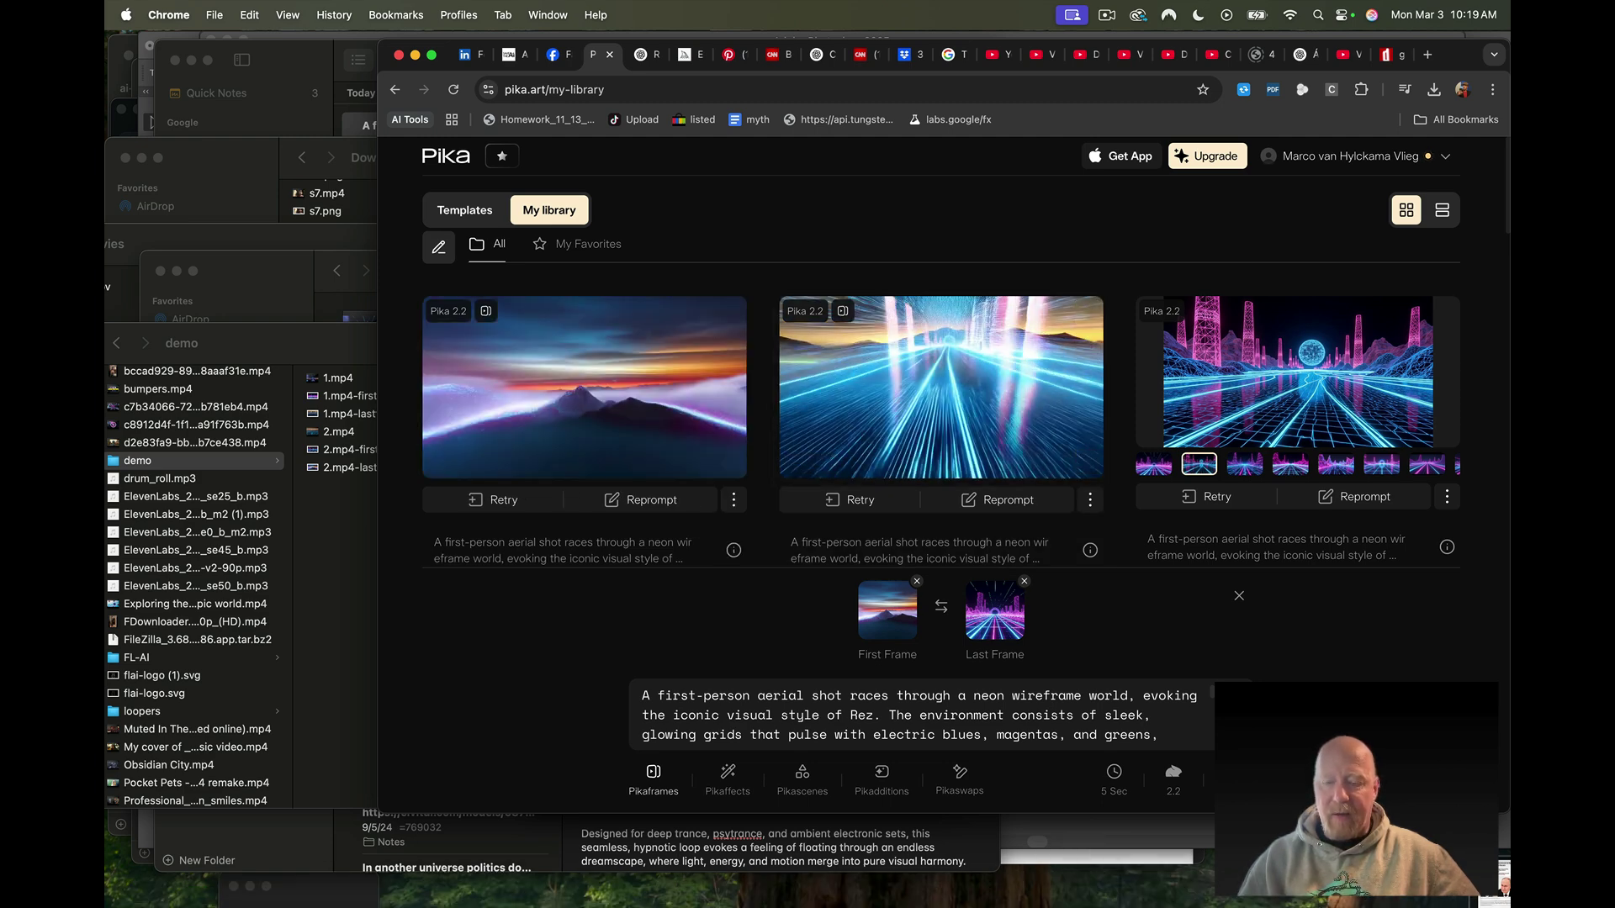
Import 1.mp4 and 2.mp4 from the demo folder into a new Filmora project
mouse_move(1017, 890)
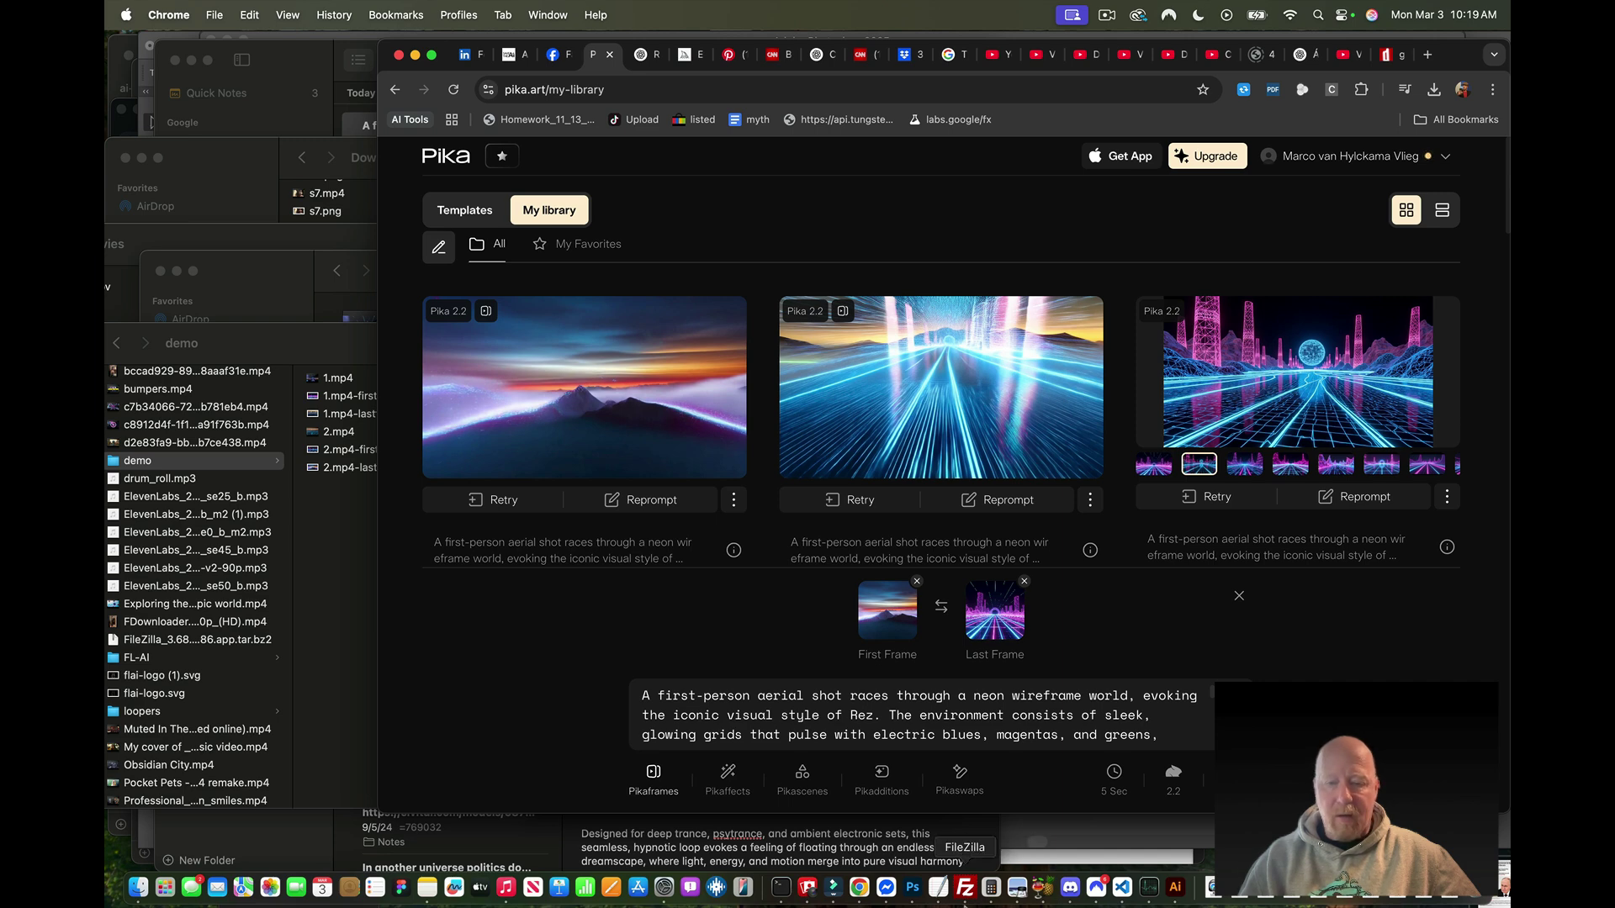
click(833, 887)
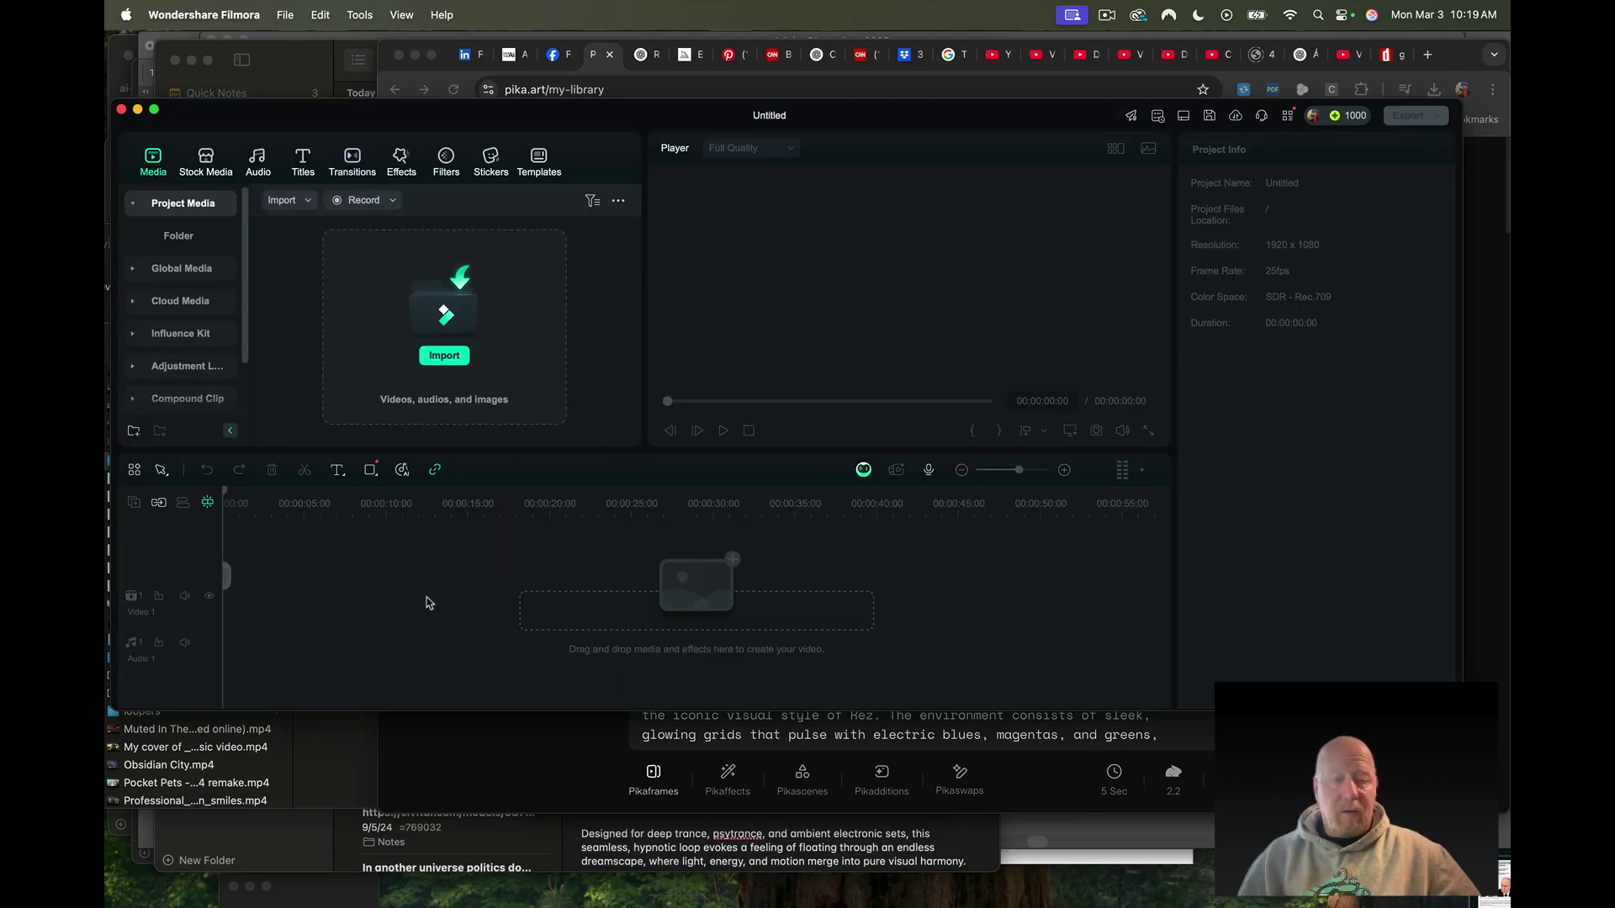
click(444, 355)
click(783, 268)
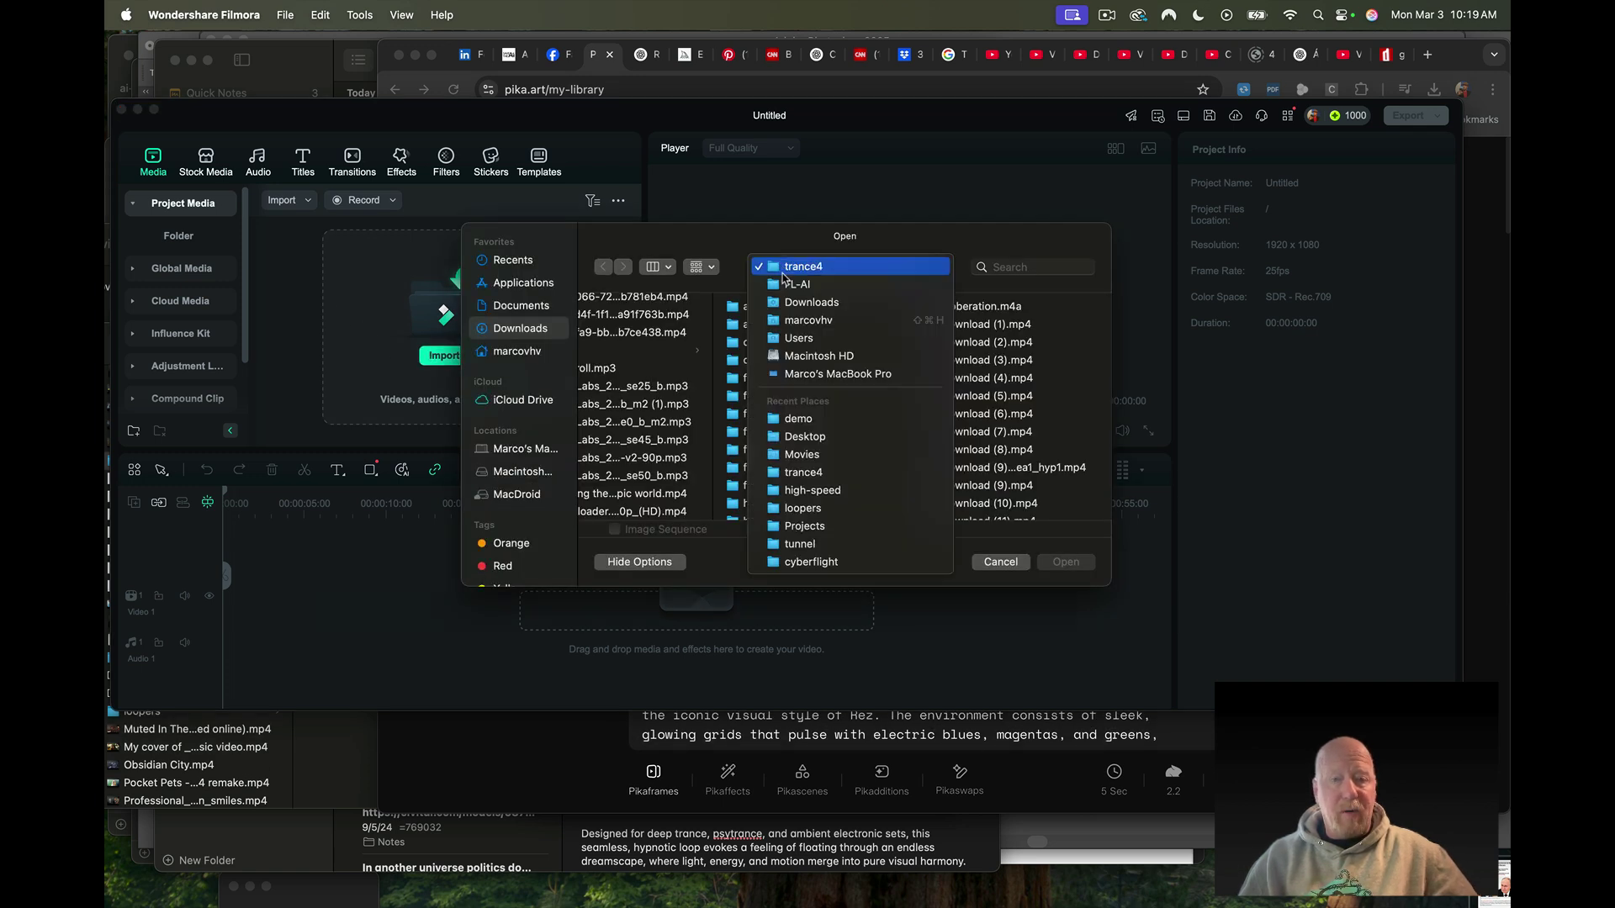
click(849, 415)
click(819, 309)
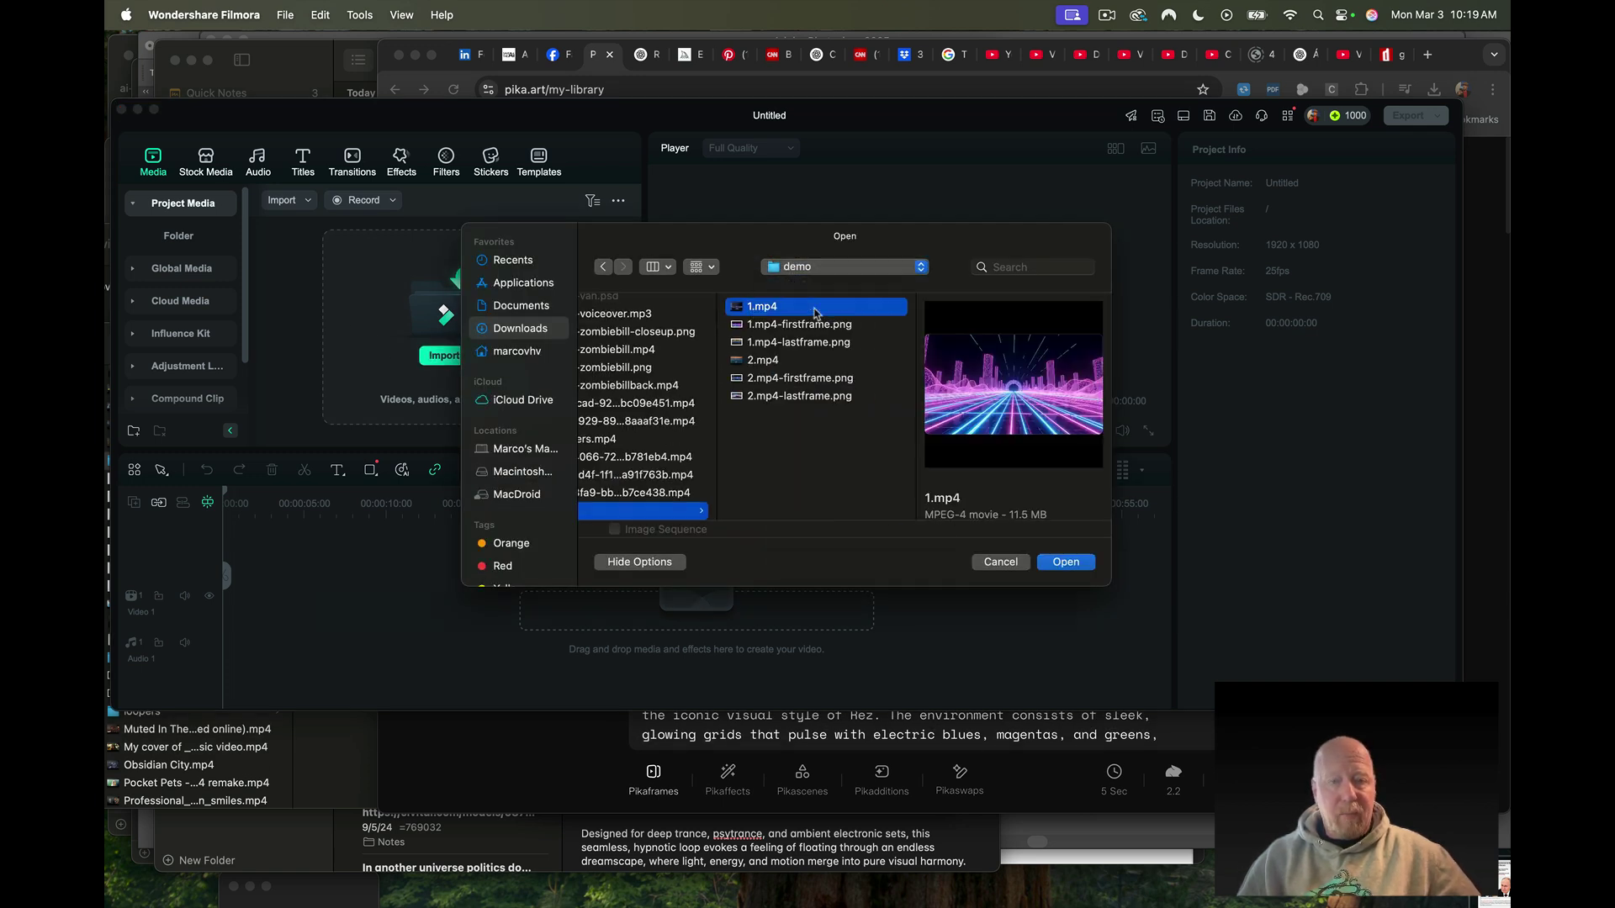
super+click(749, 360)
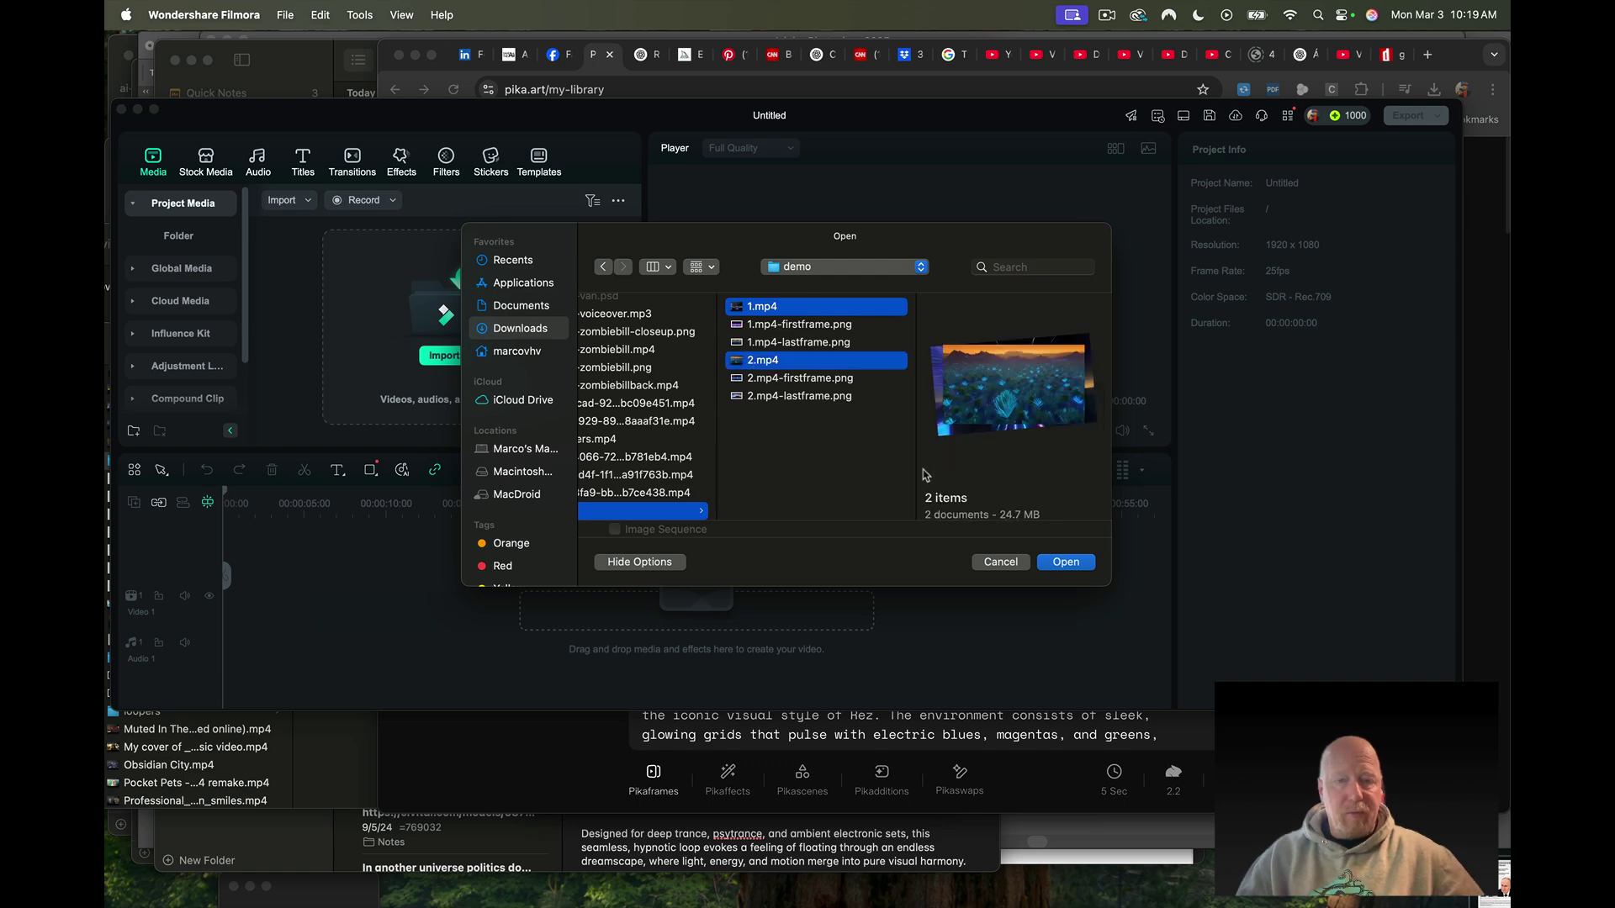
click(1058, 566)
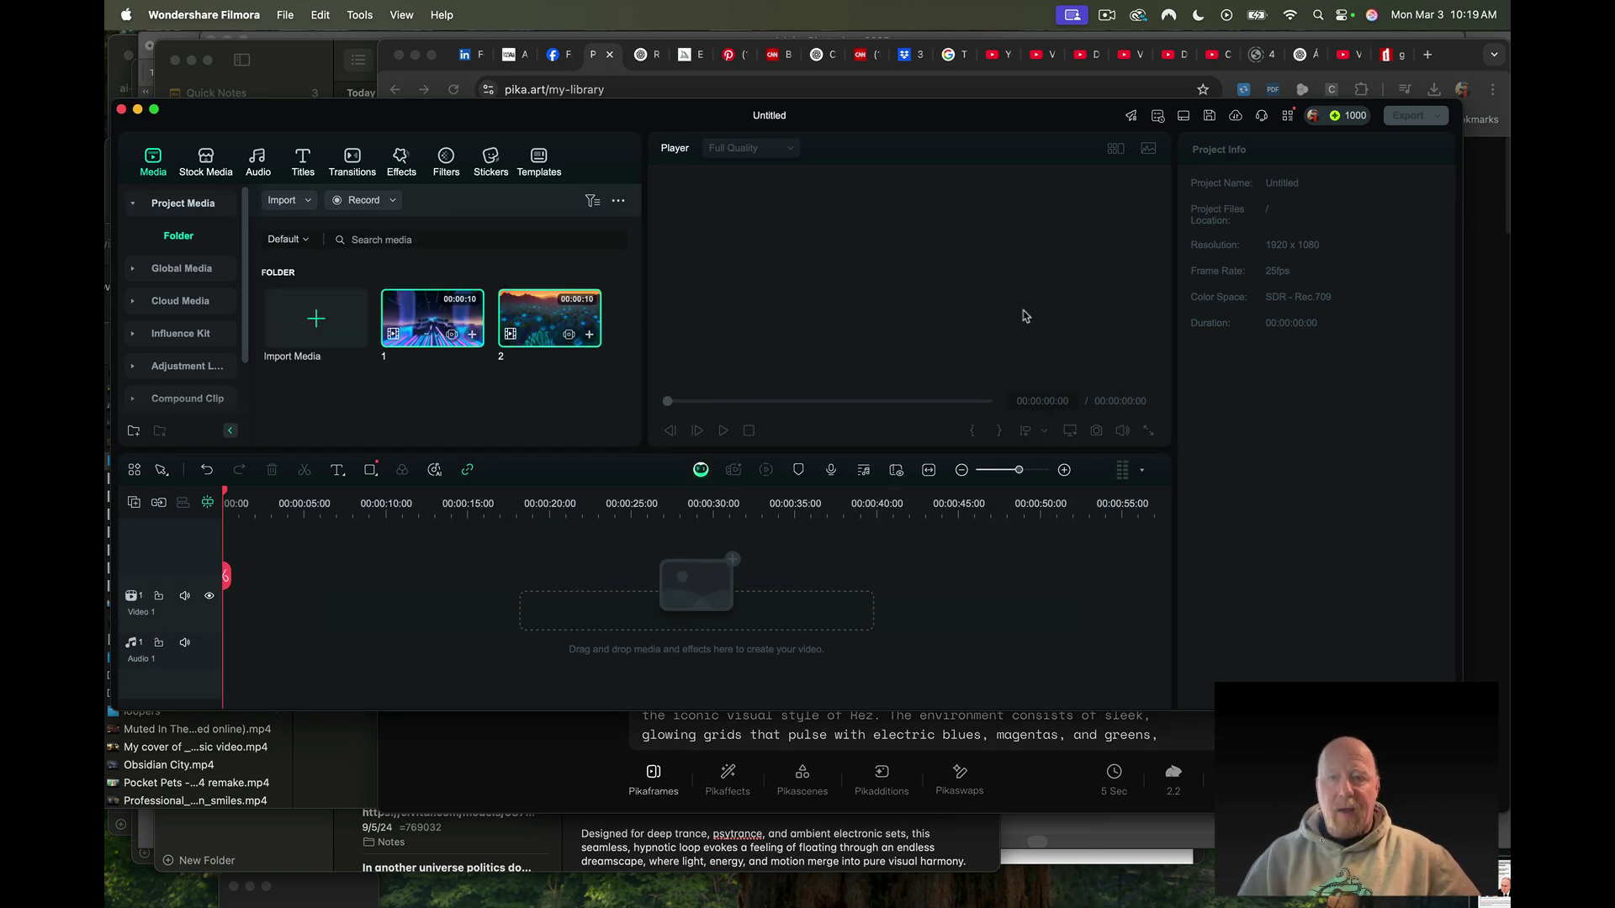
Download the second library video and rename it 1-2.mp4 in Finder
click(842, 71)
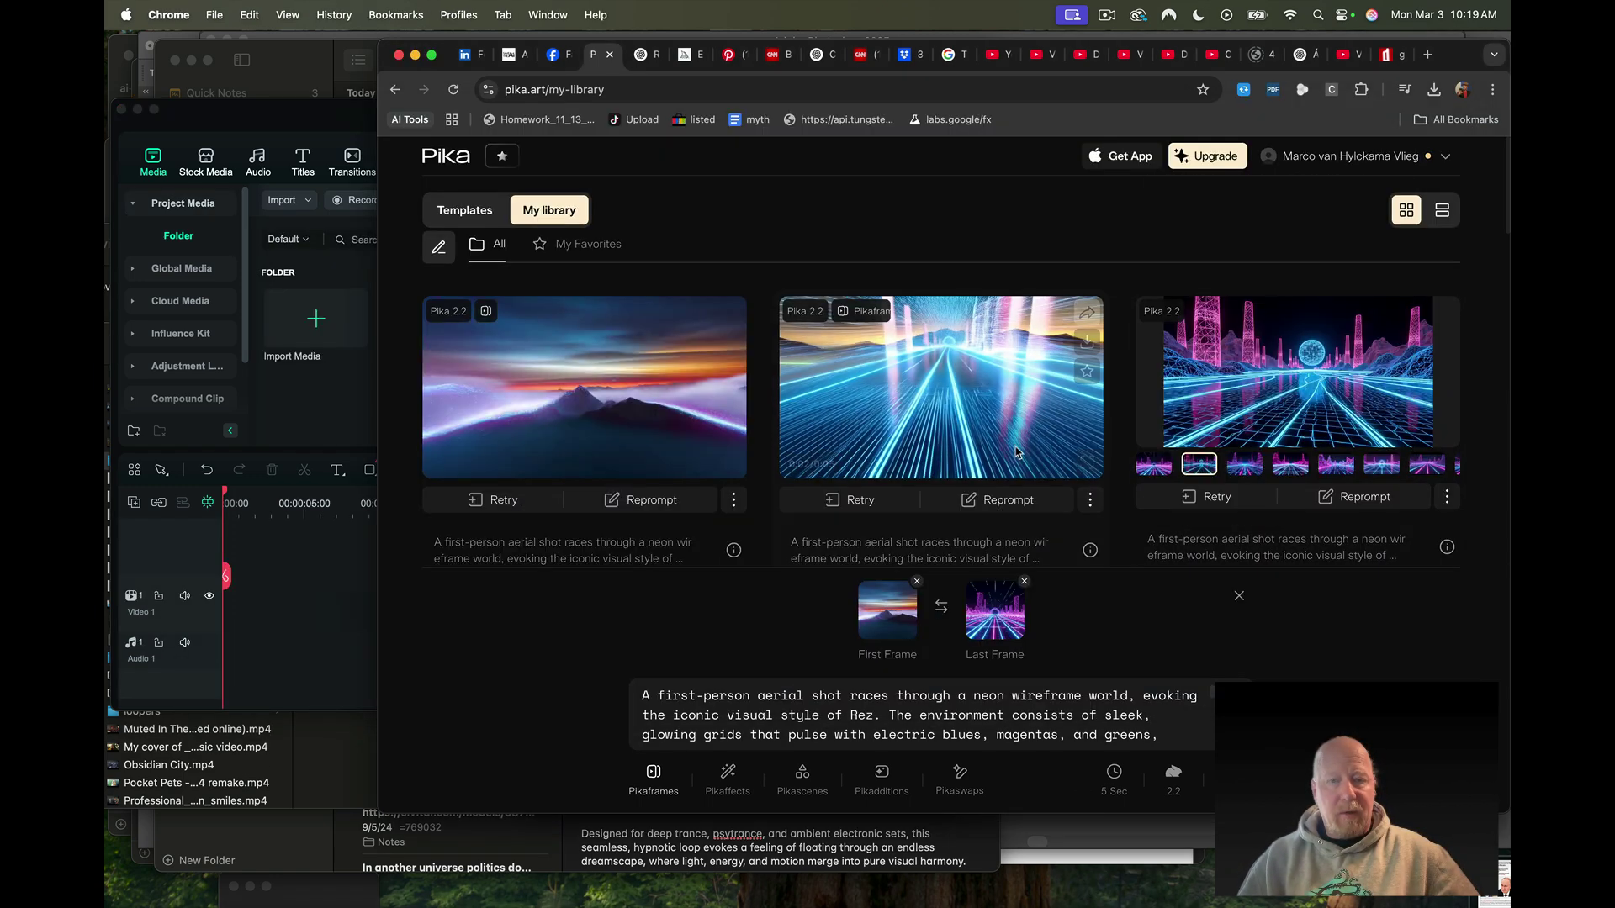
mouse_move(564, 414)
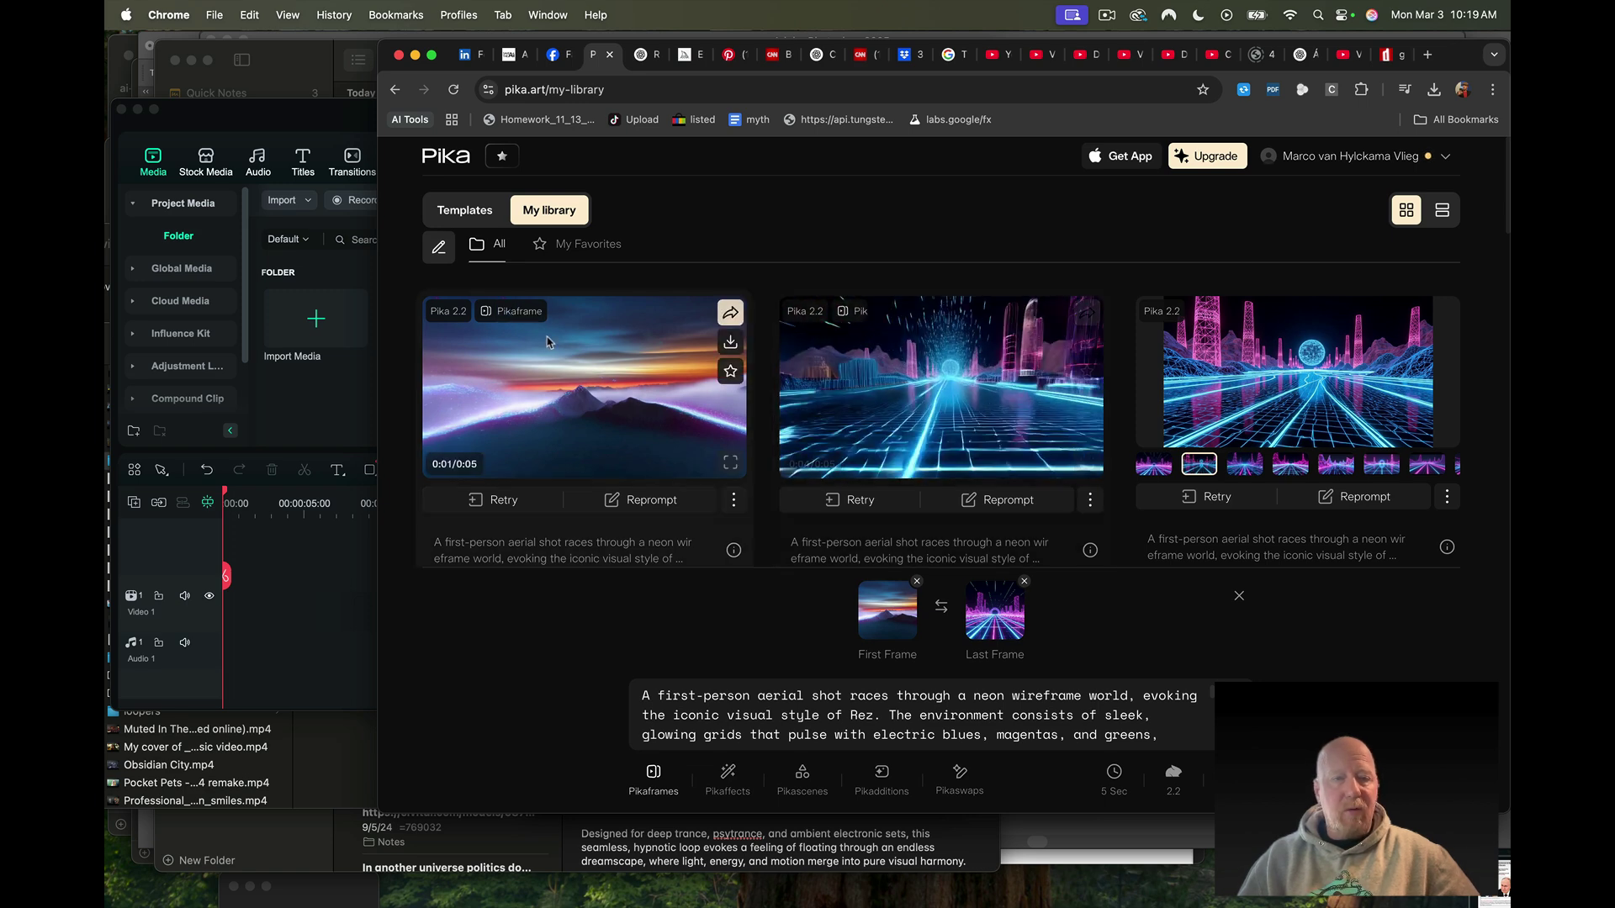
mouse_move(1085, 341)
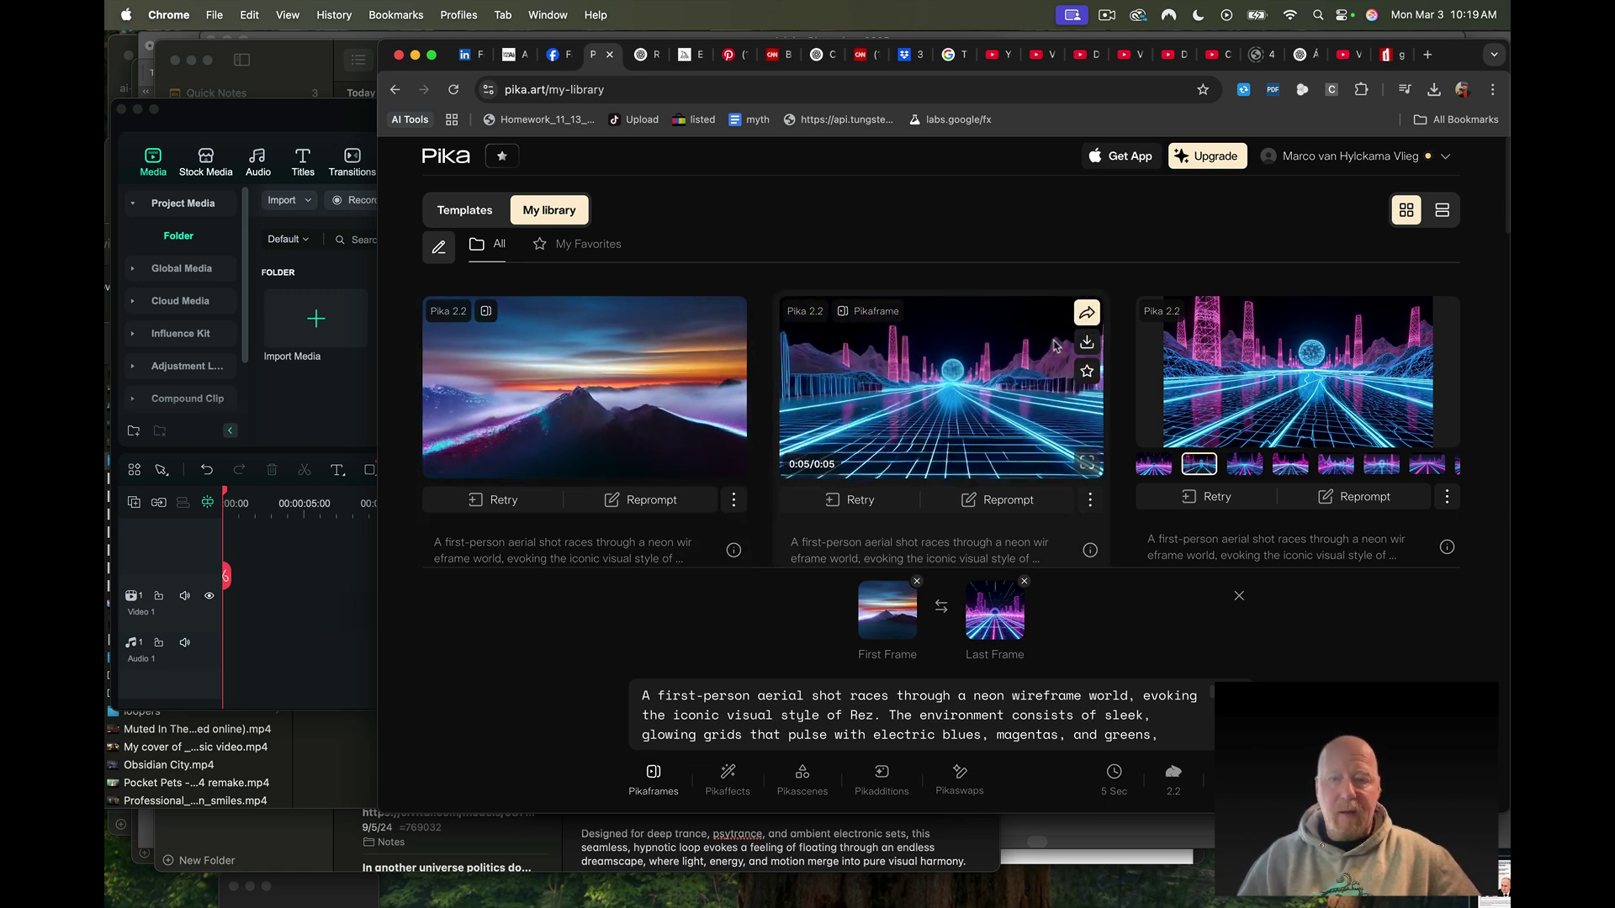
click(1088, 344)
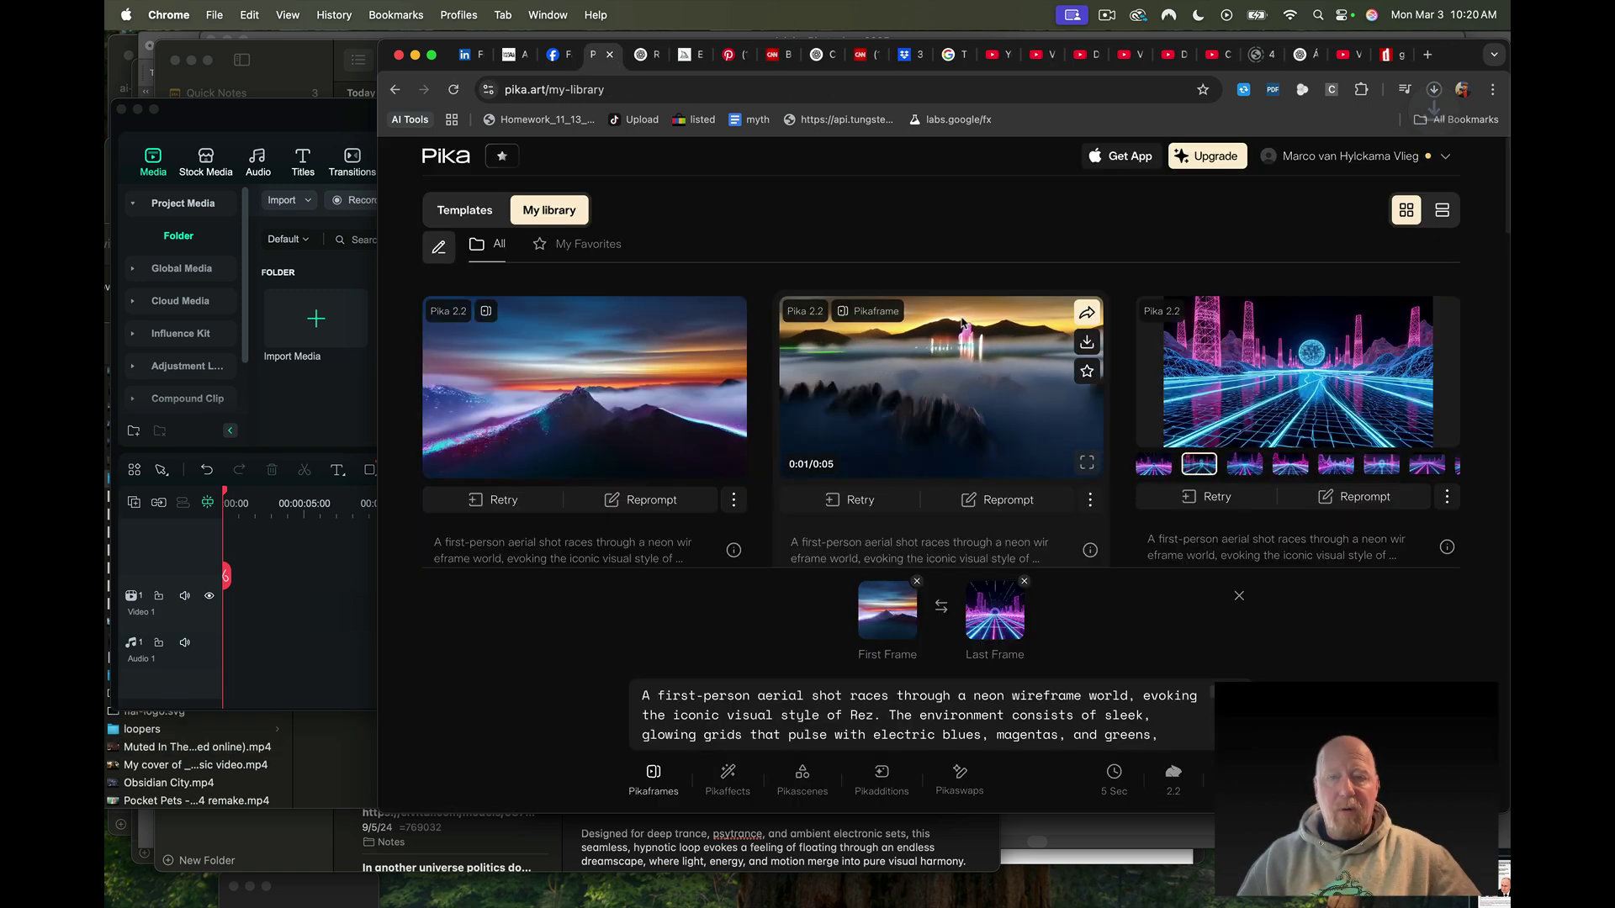
click(1386, 127)
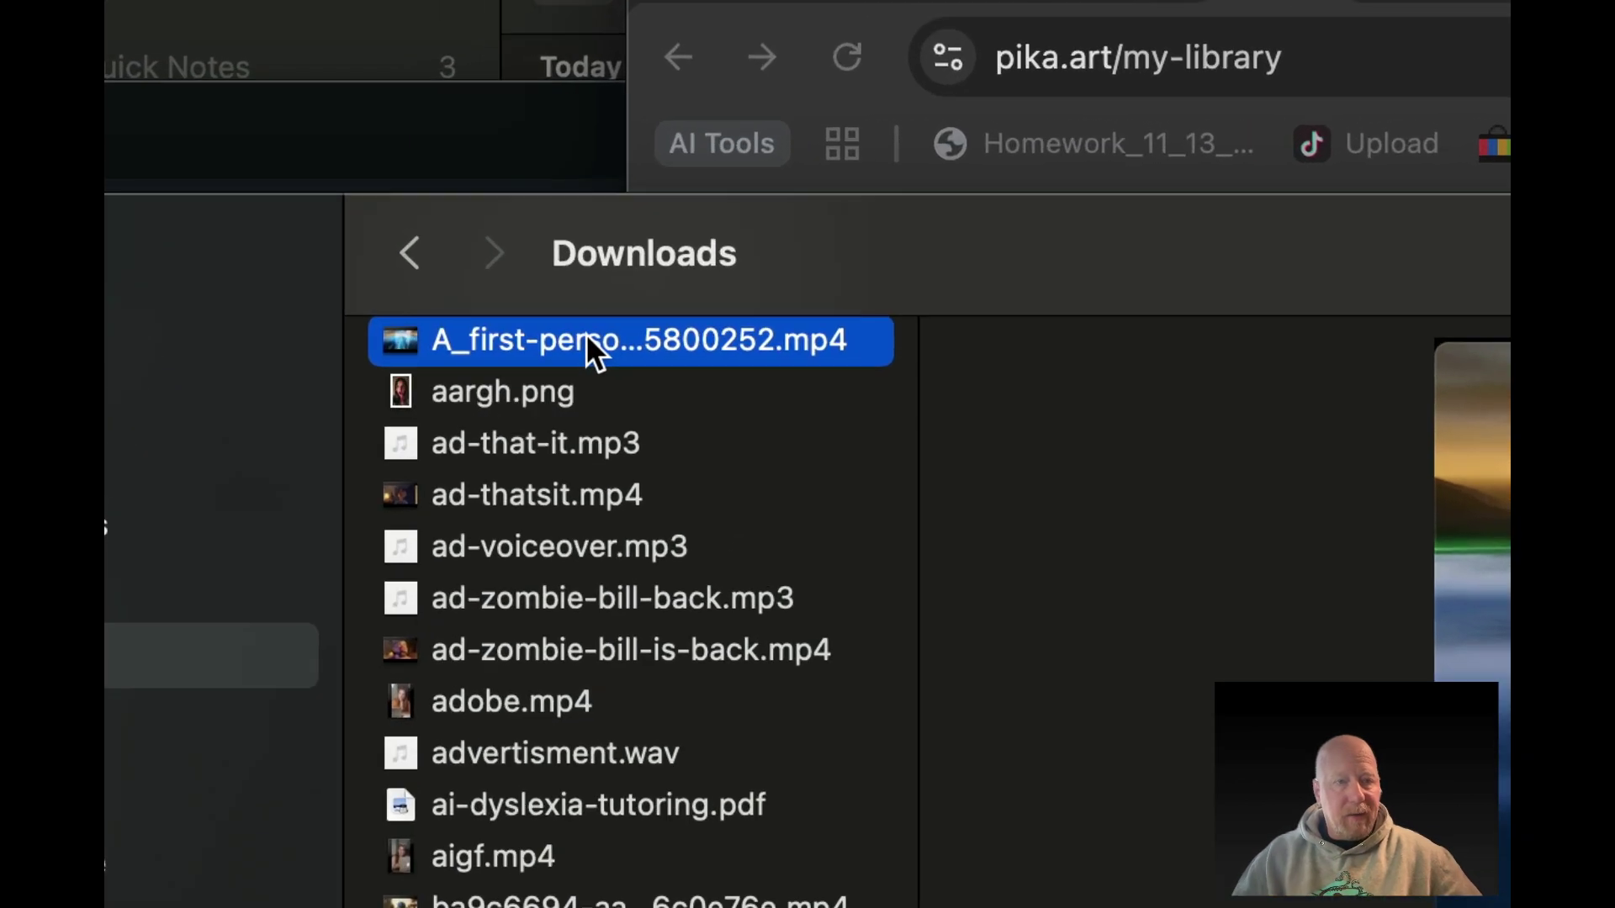
click(366, 190)
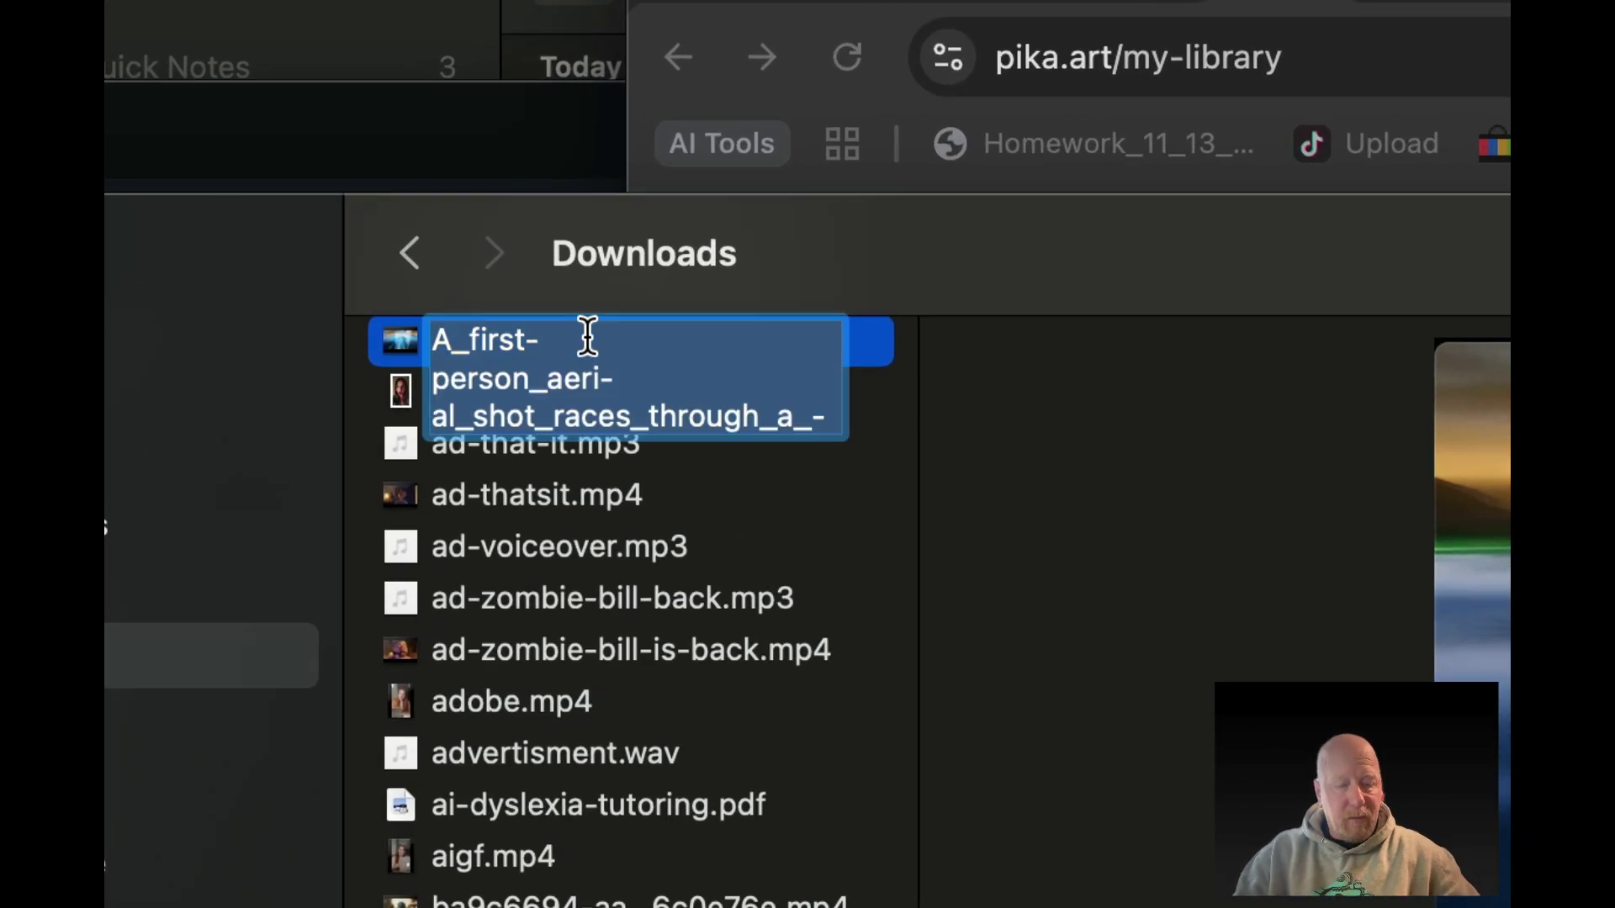
text(1-2.mp4)
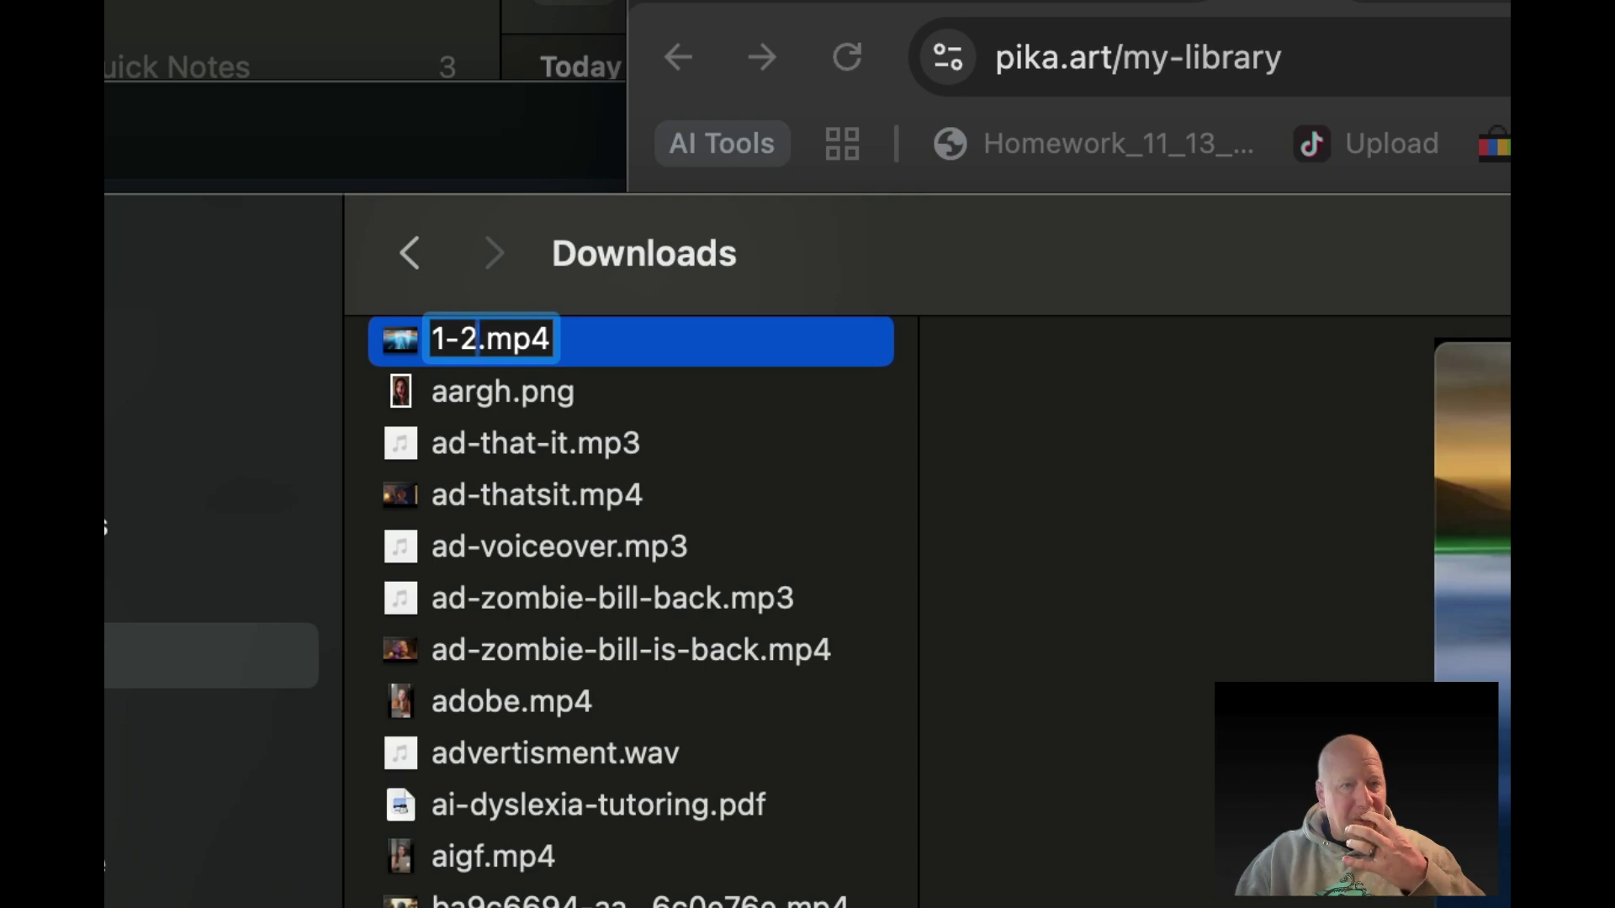
key(Return)
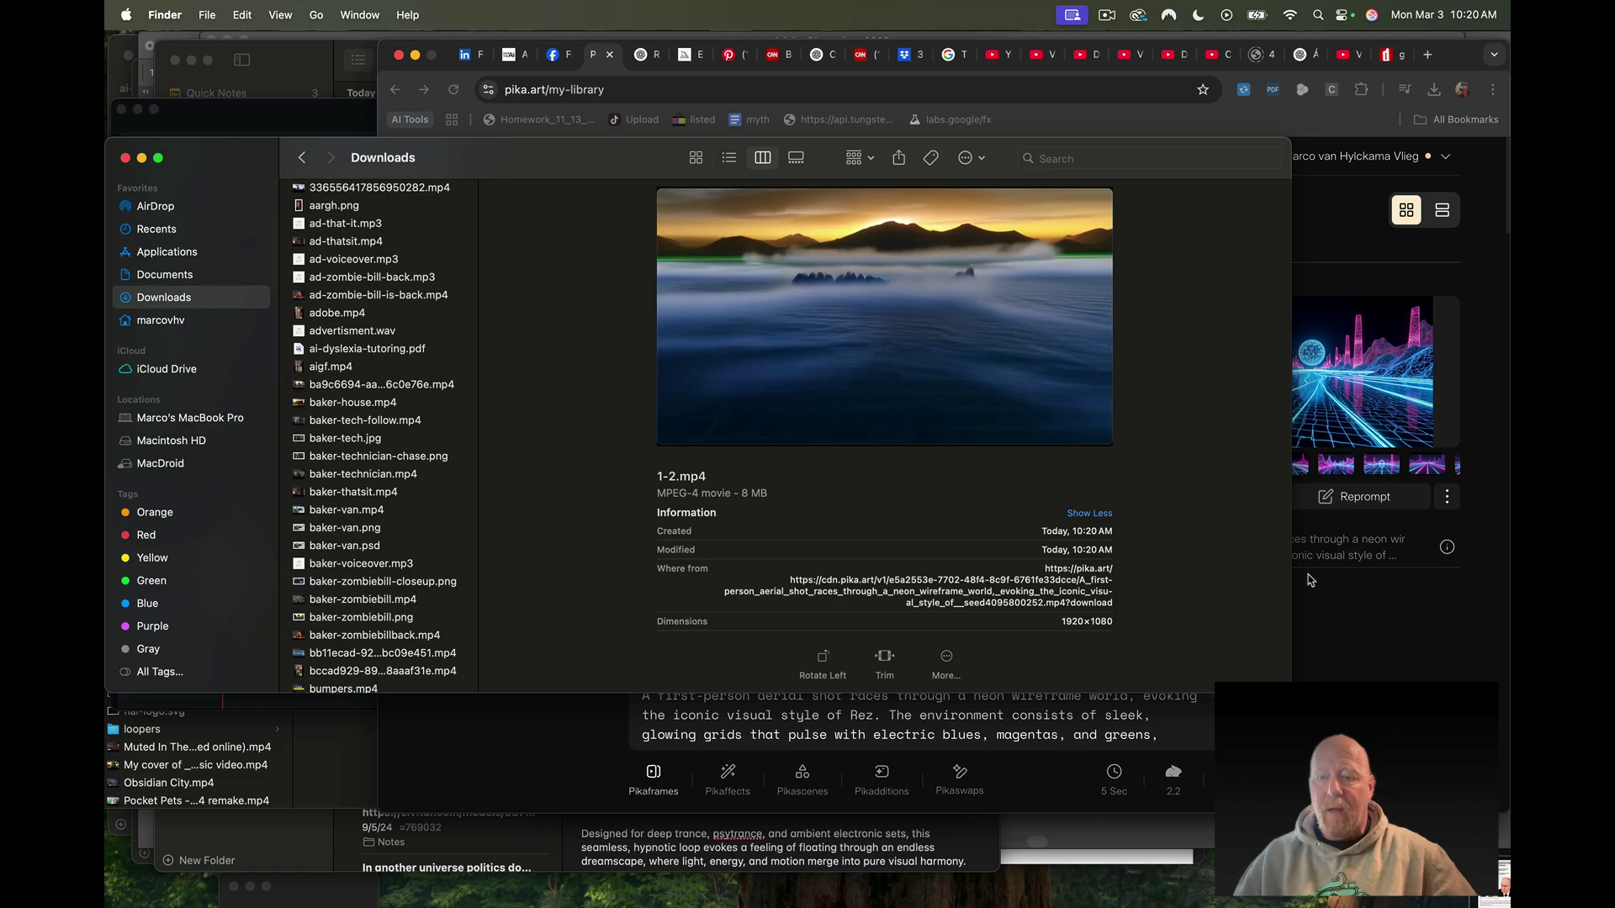
Download the first library video as 2-1.mp4 and move both renamed clips into demo
click(1308, 580)
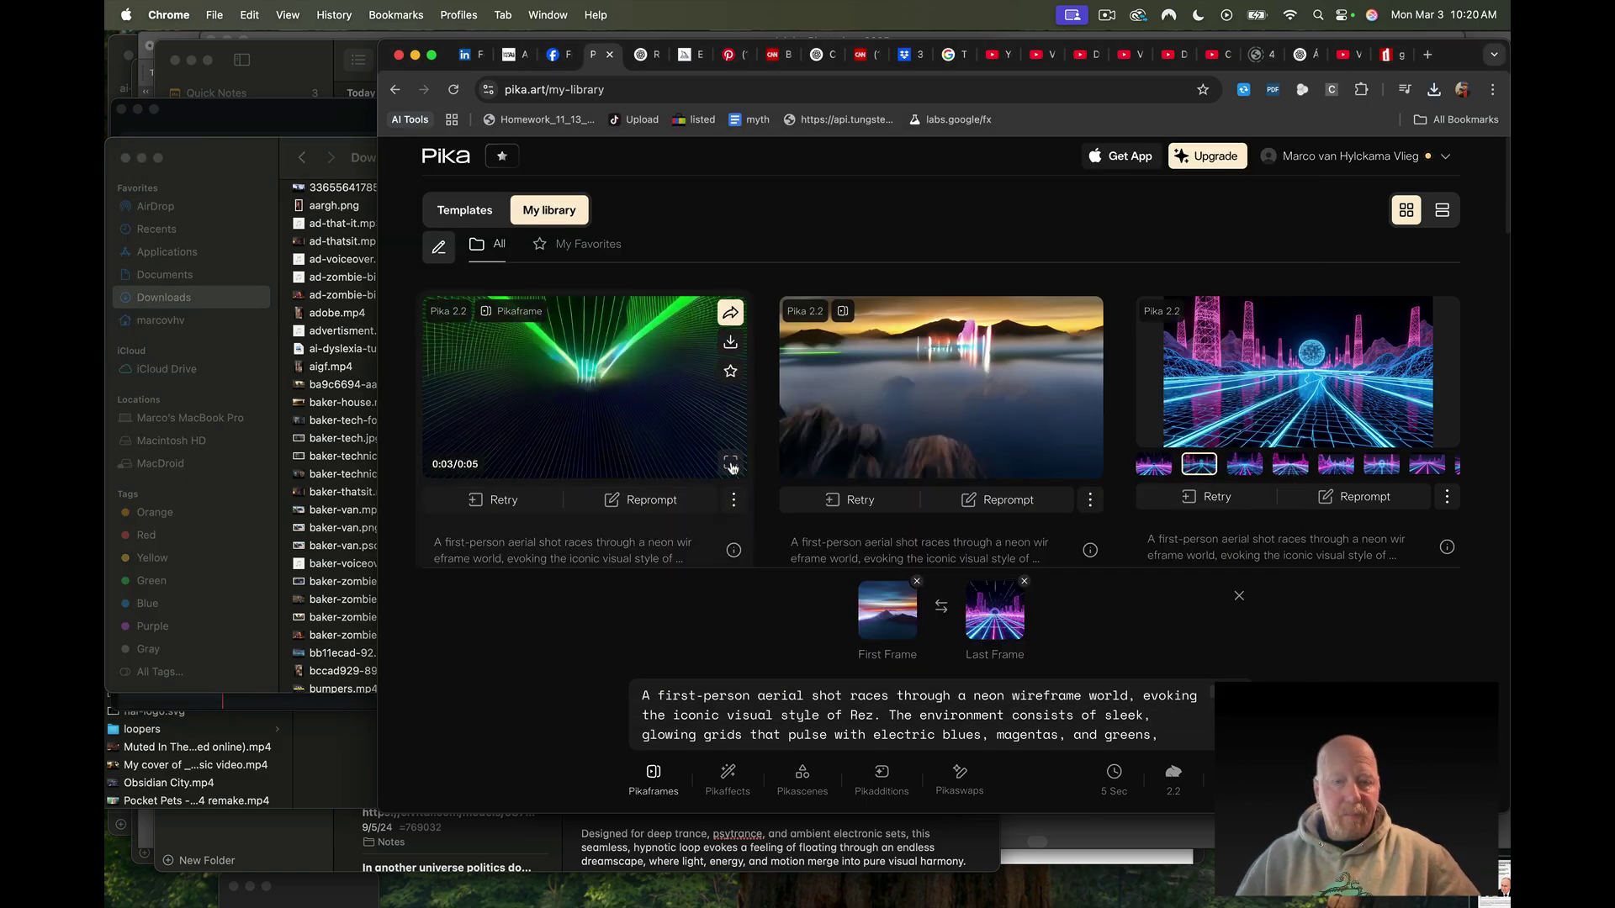
click(730, 343)
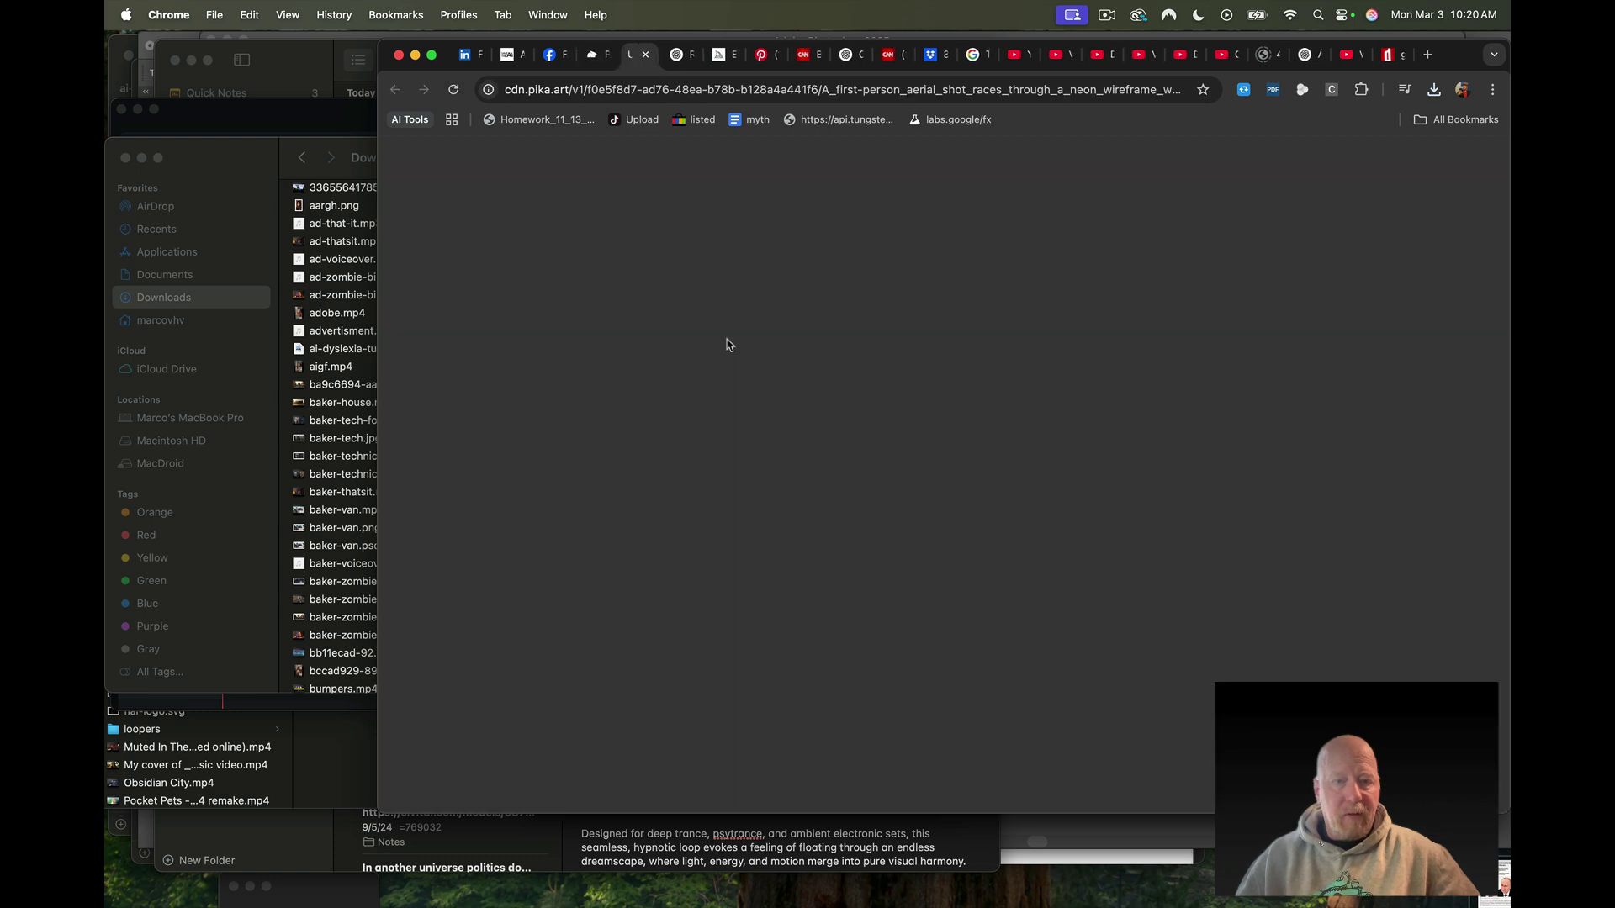
click(1434, 89)
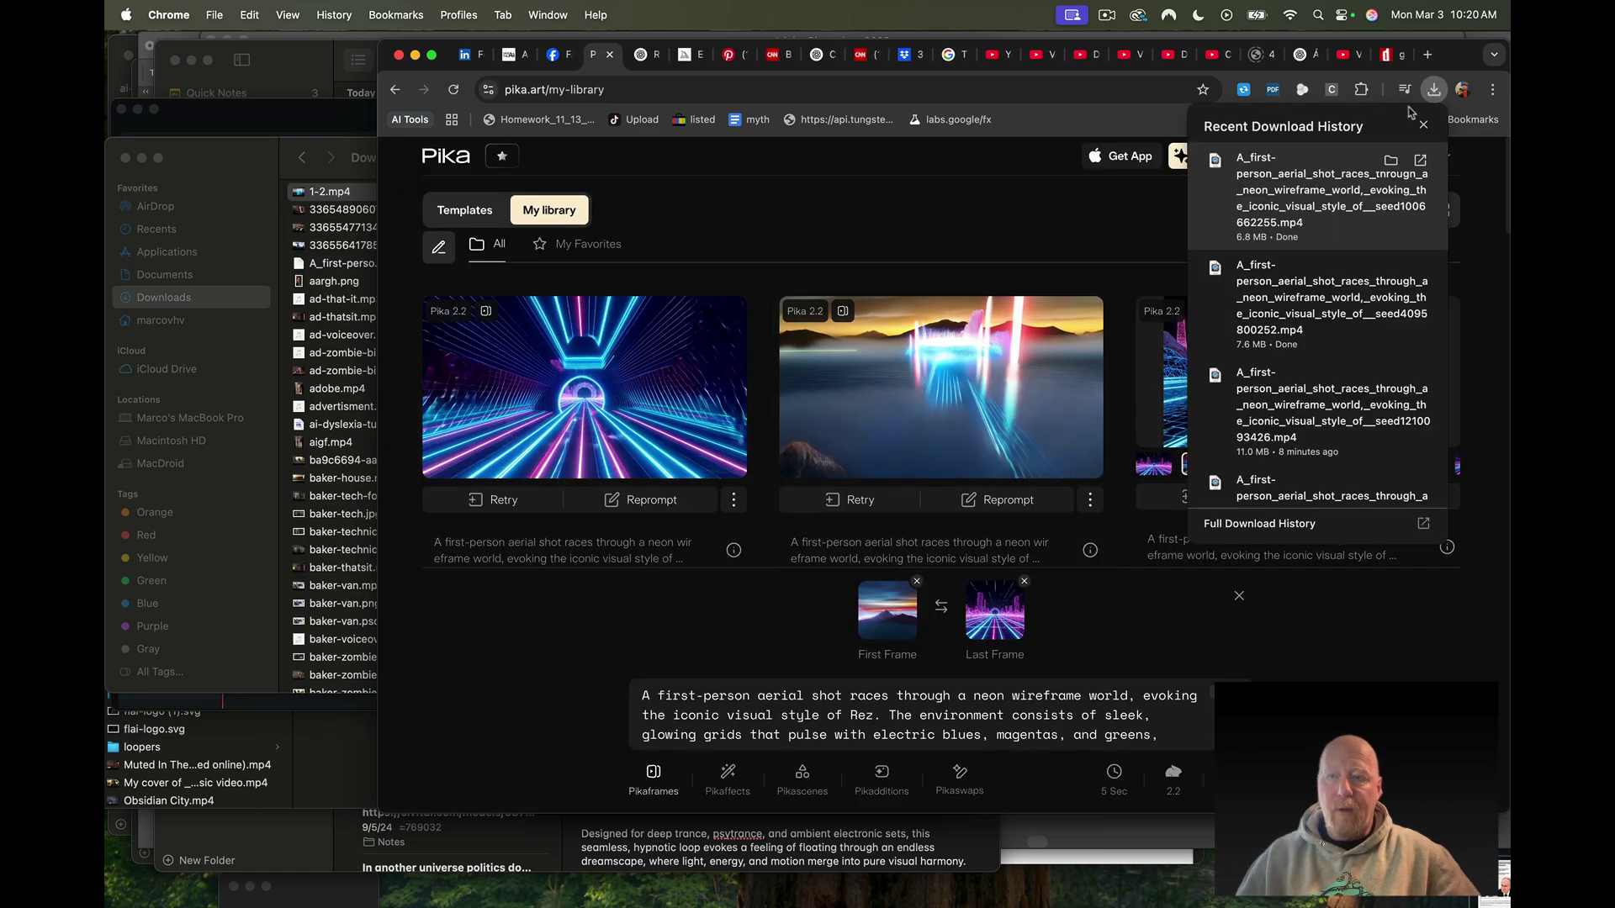
click(1390, 160)
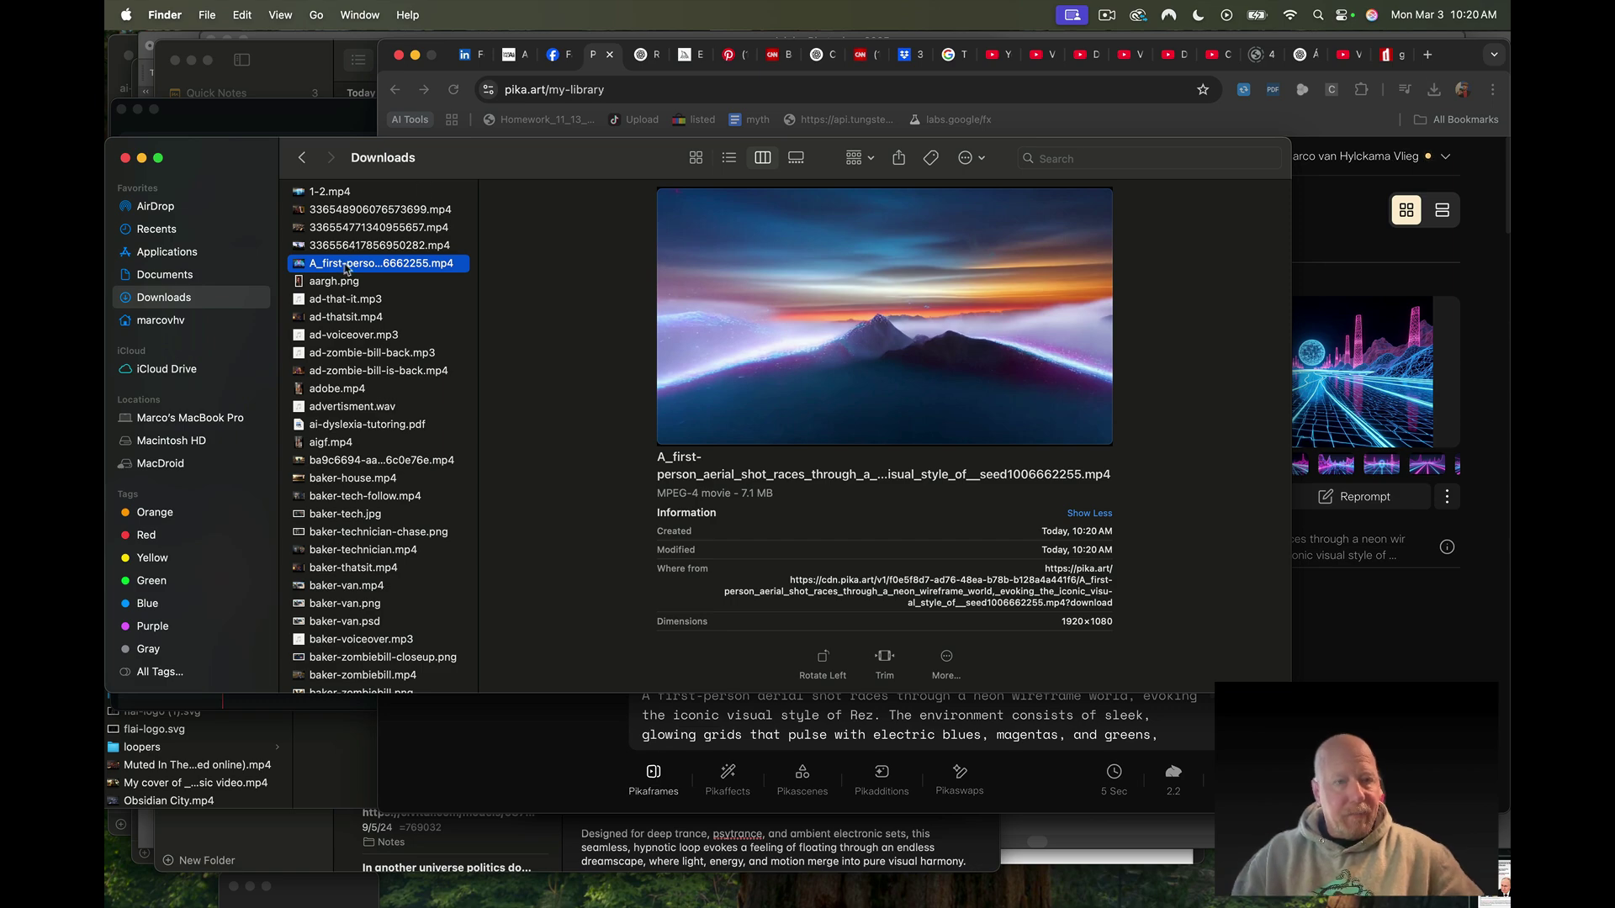
key(Return)
text(2-1)
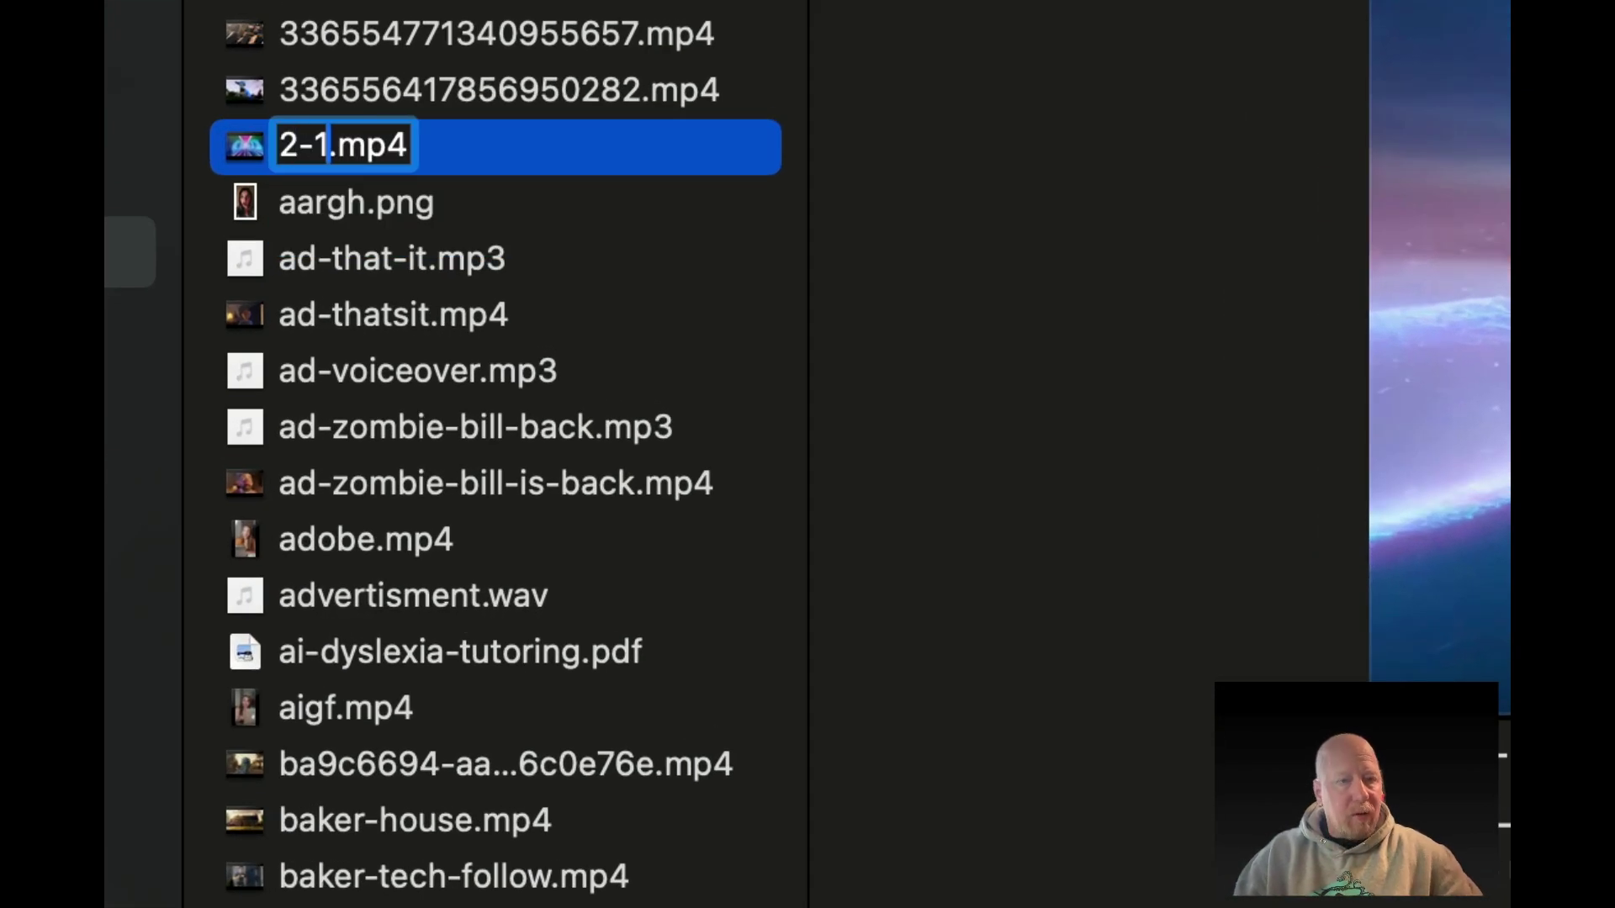
key(Return)
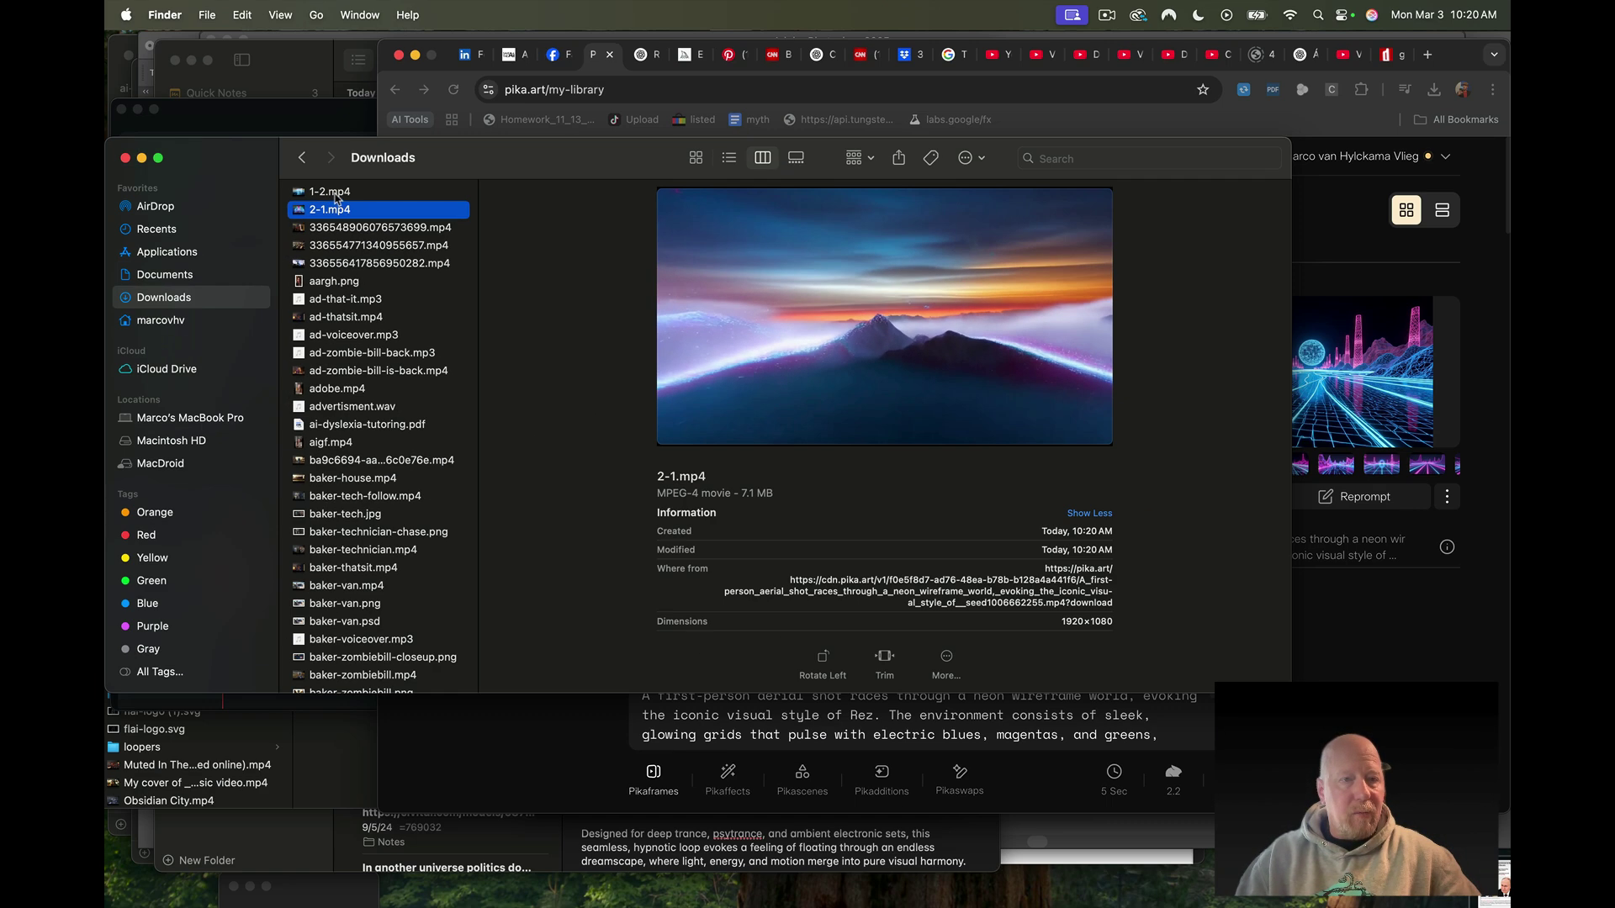
shift+click(335, 193)
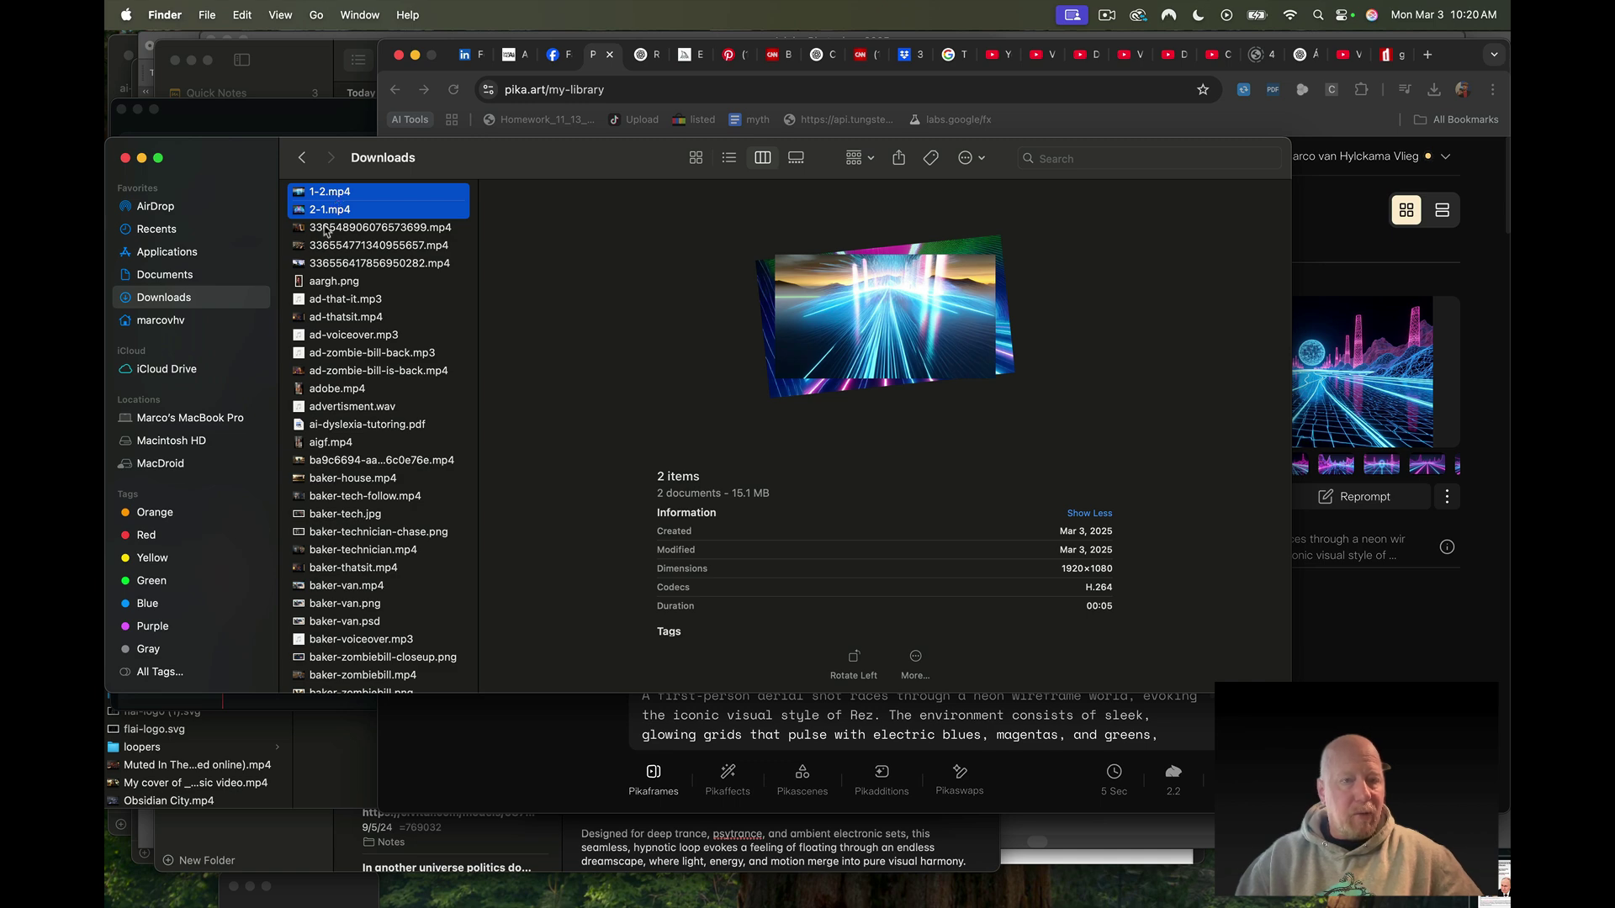
drag(326, 213, 319, 429)
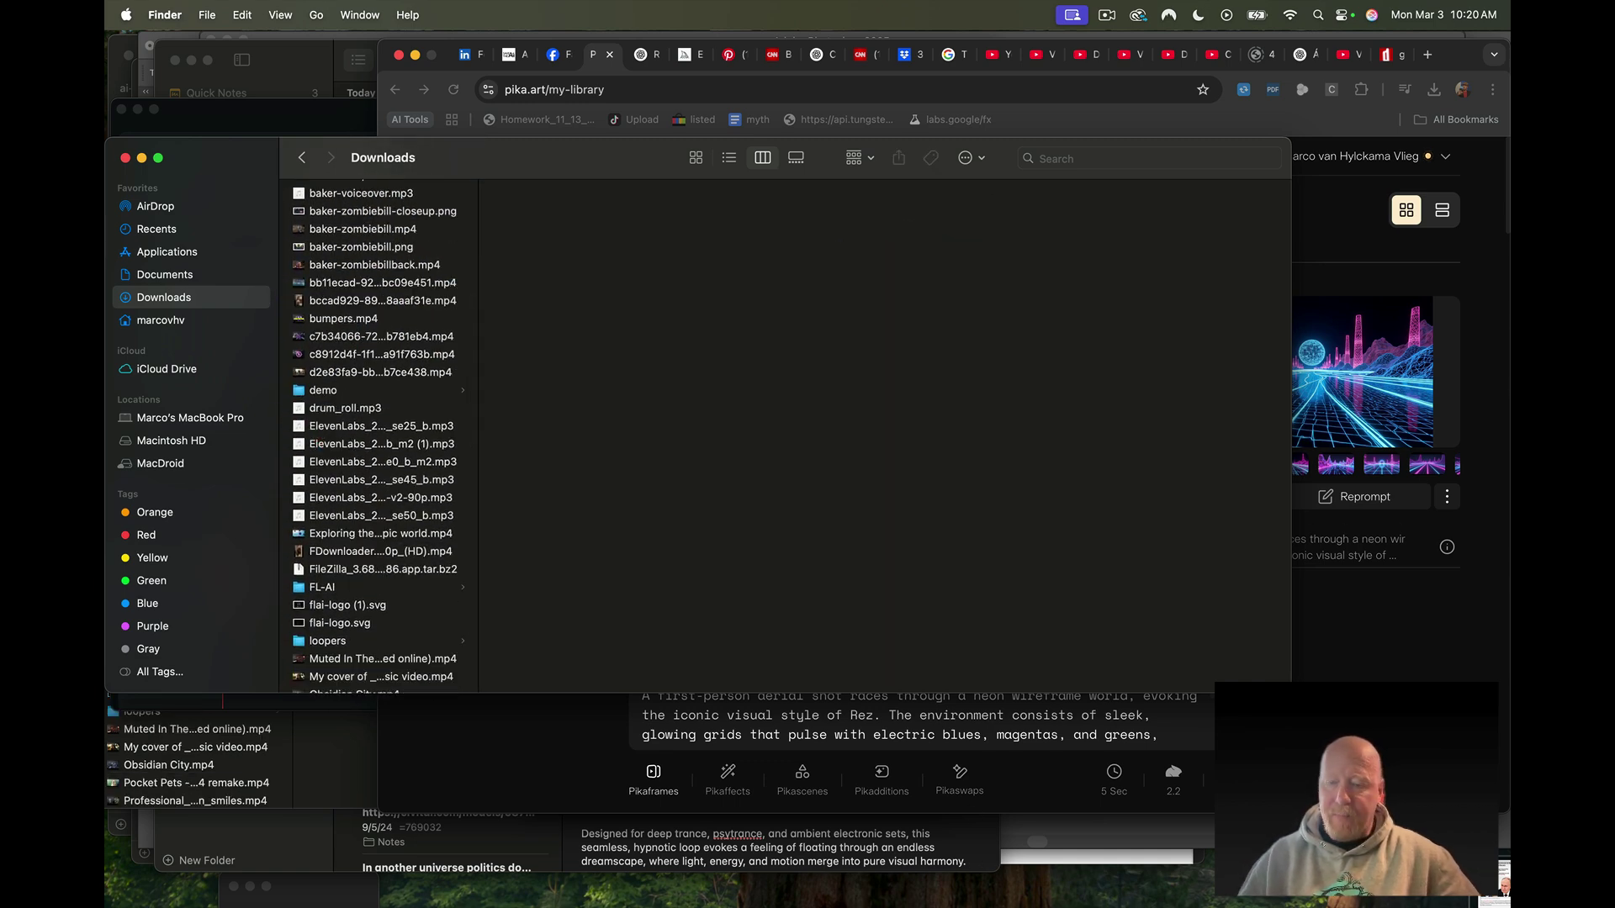
Import 1-2.mp4 and 2-1.mp4 from the demo folder into Filmora's project media
mouse_move(1140, 894)
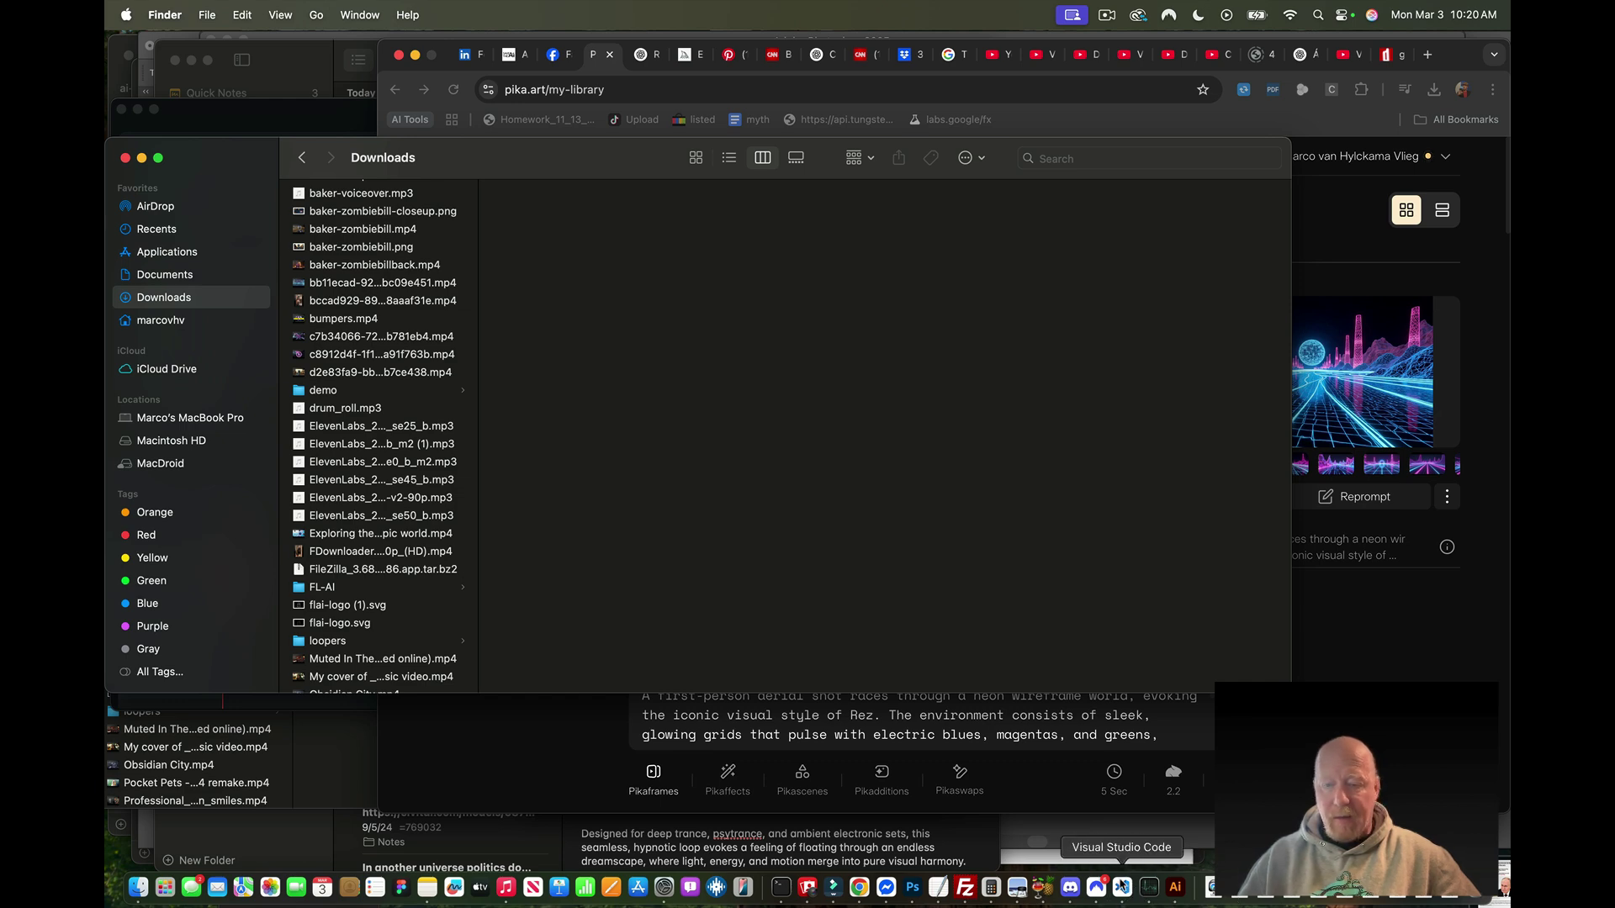
click(833, 893)
click(316, 304)
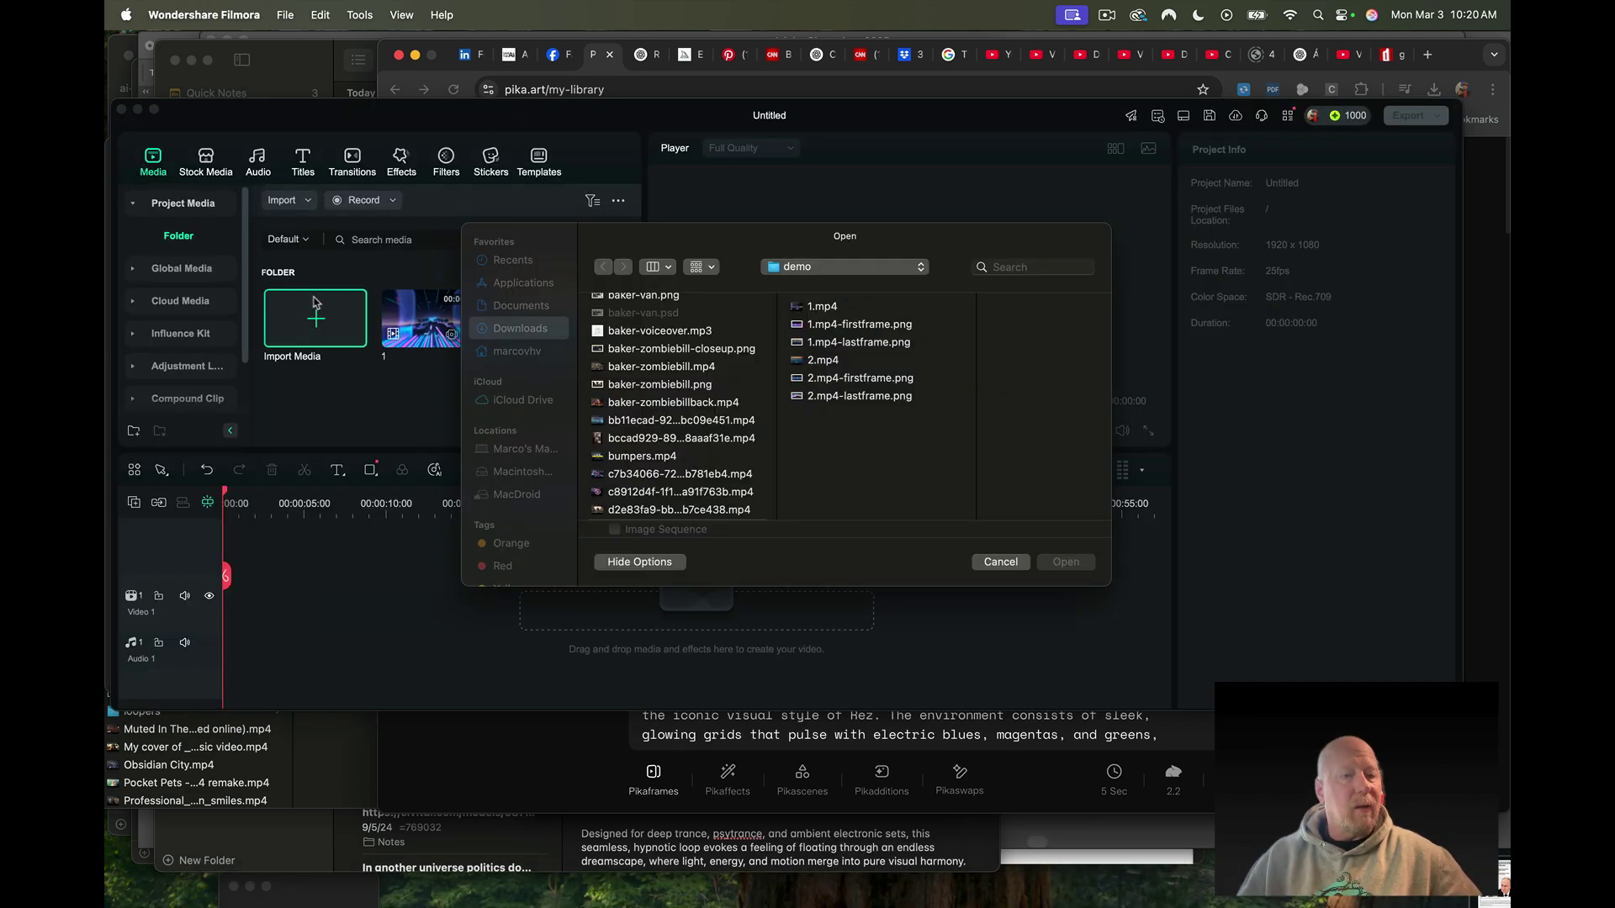
click(813, 307)
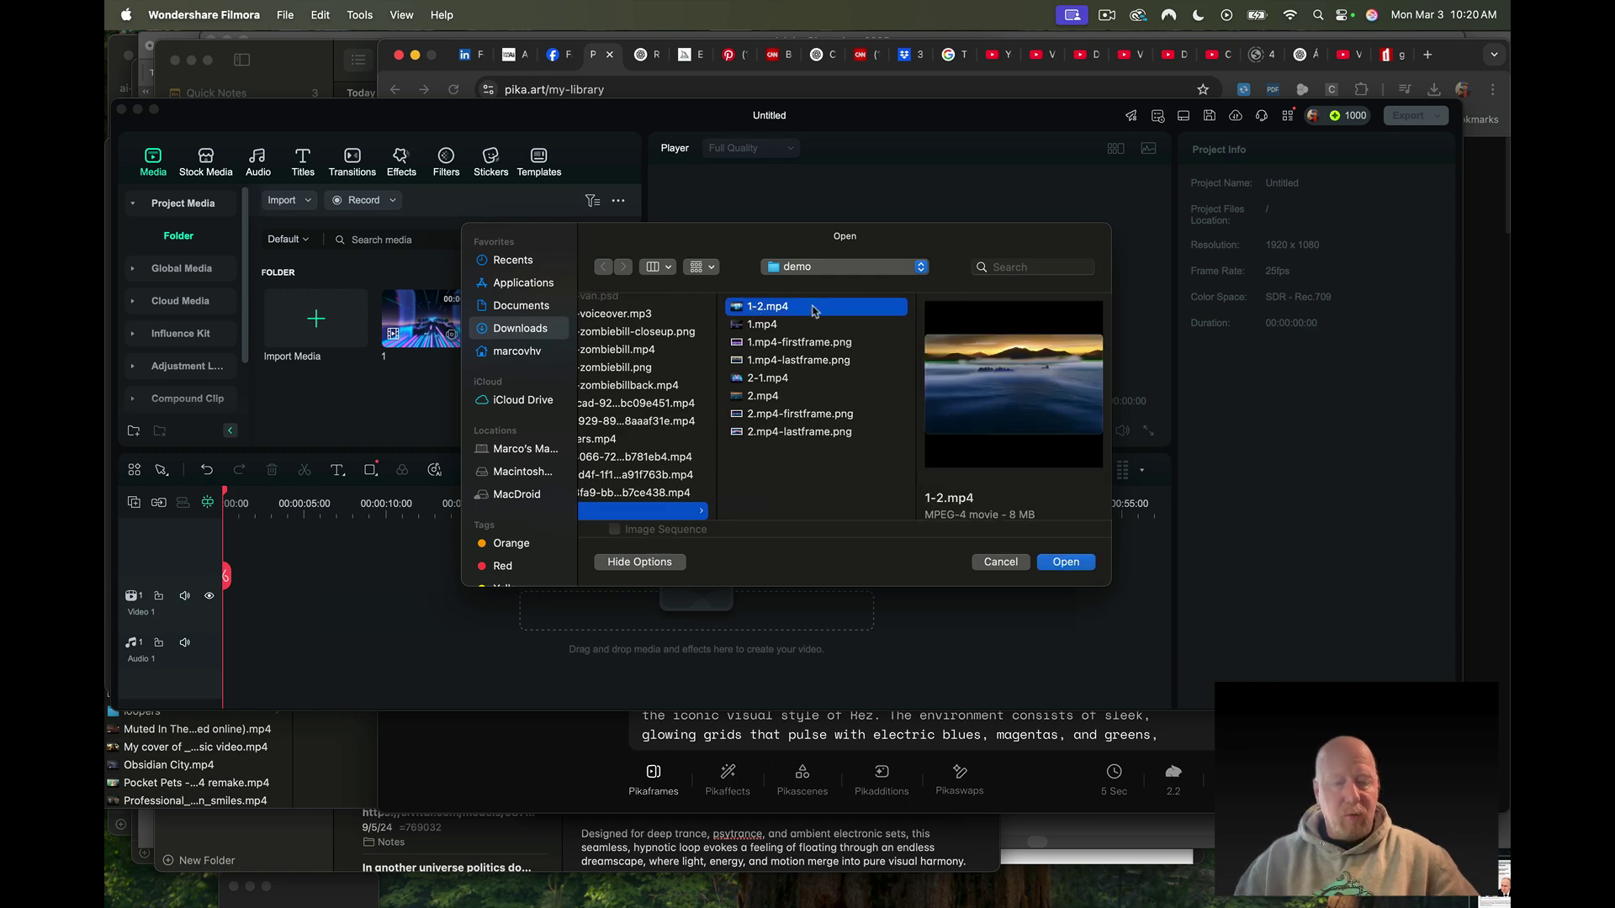
super+click(749, 380)
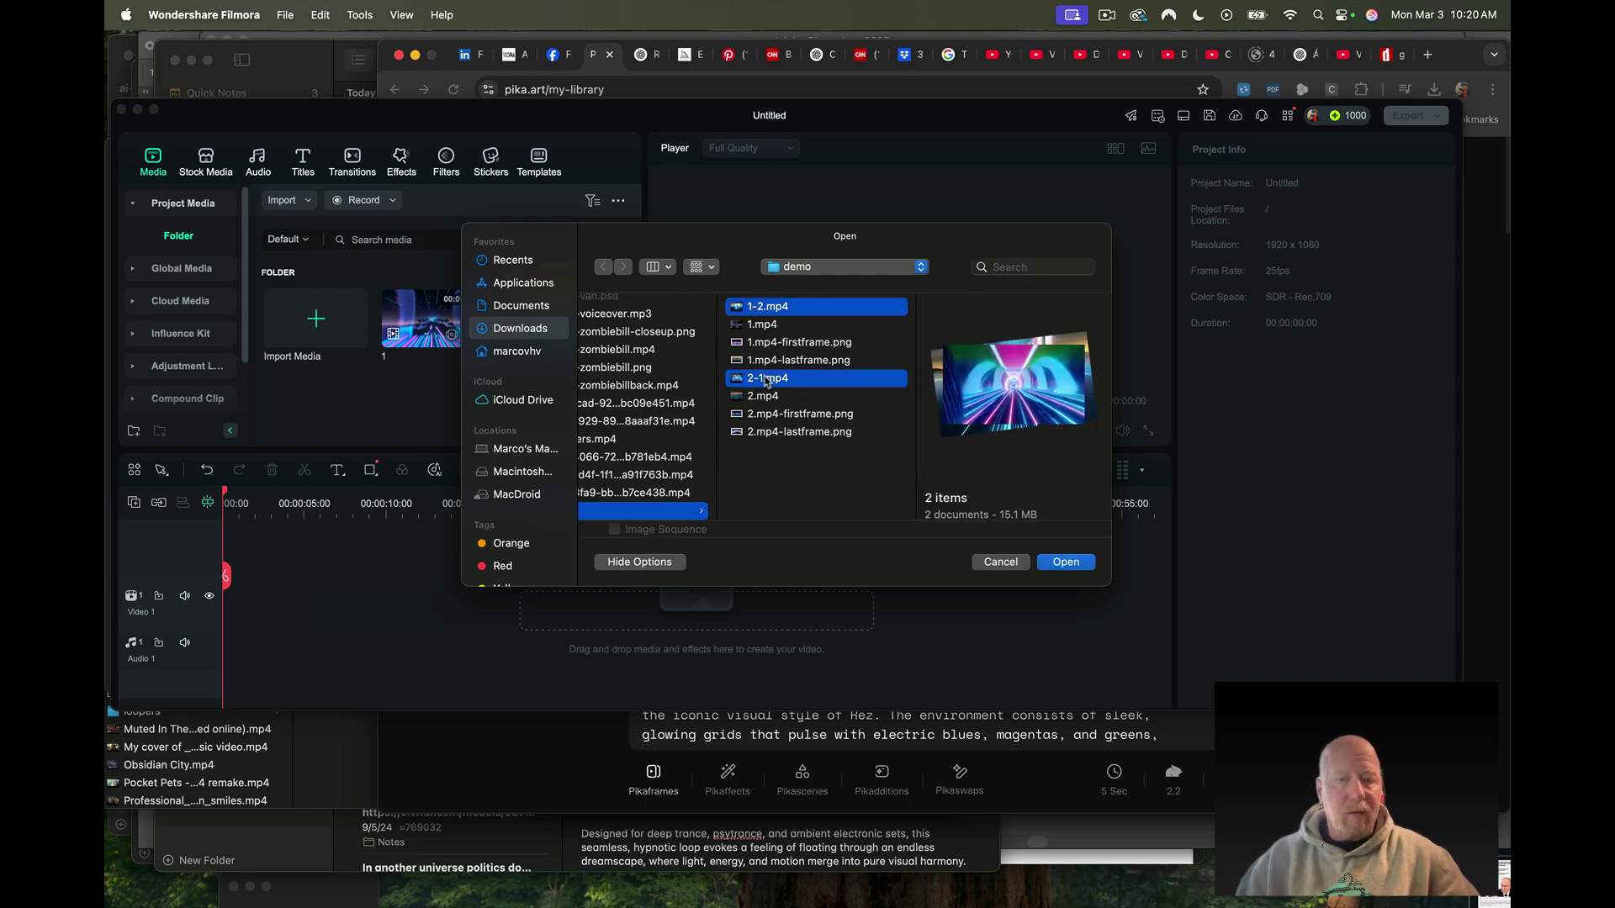
click(1074, 571)
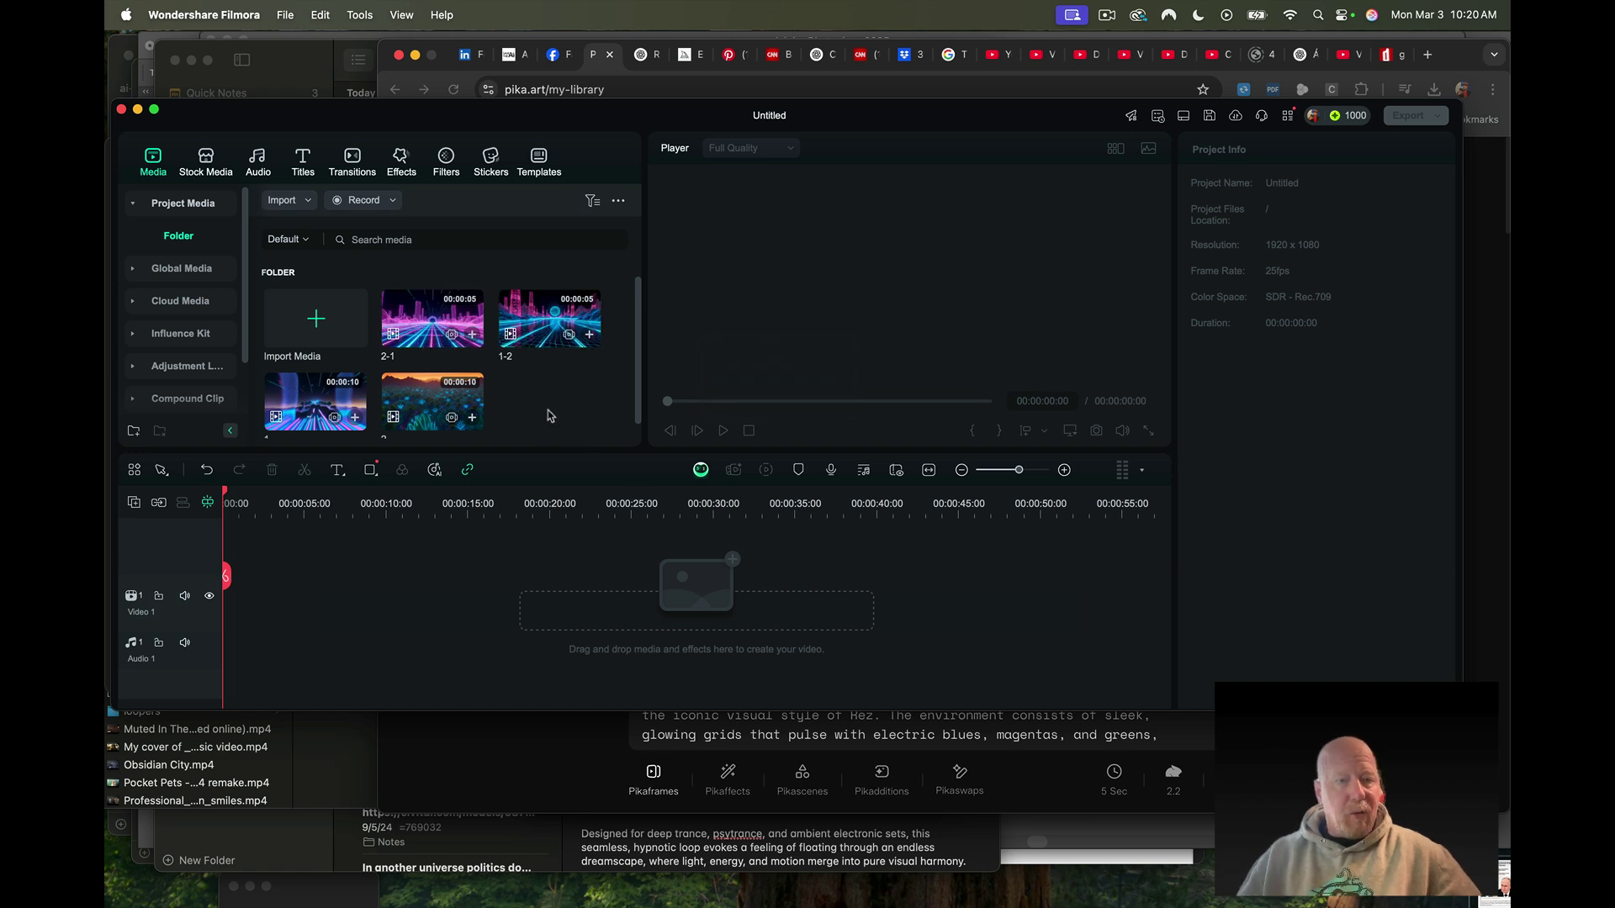
scroll(551, 416, down, 1)
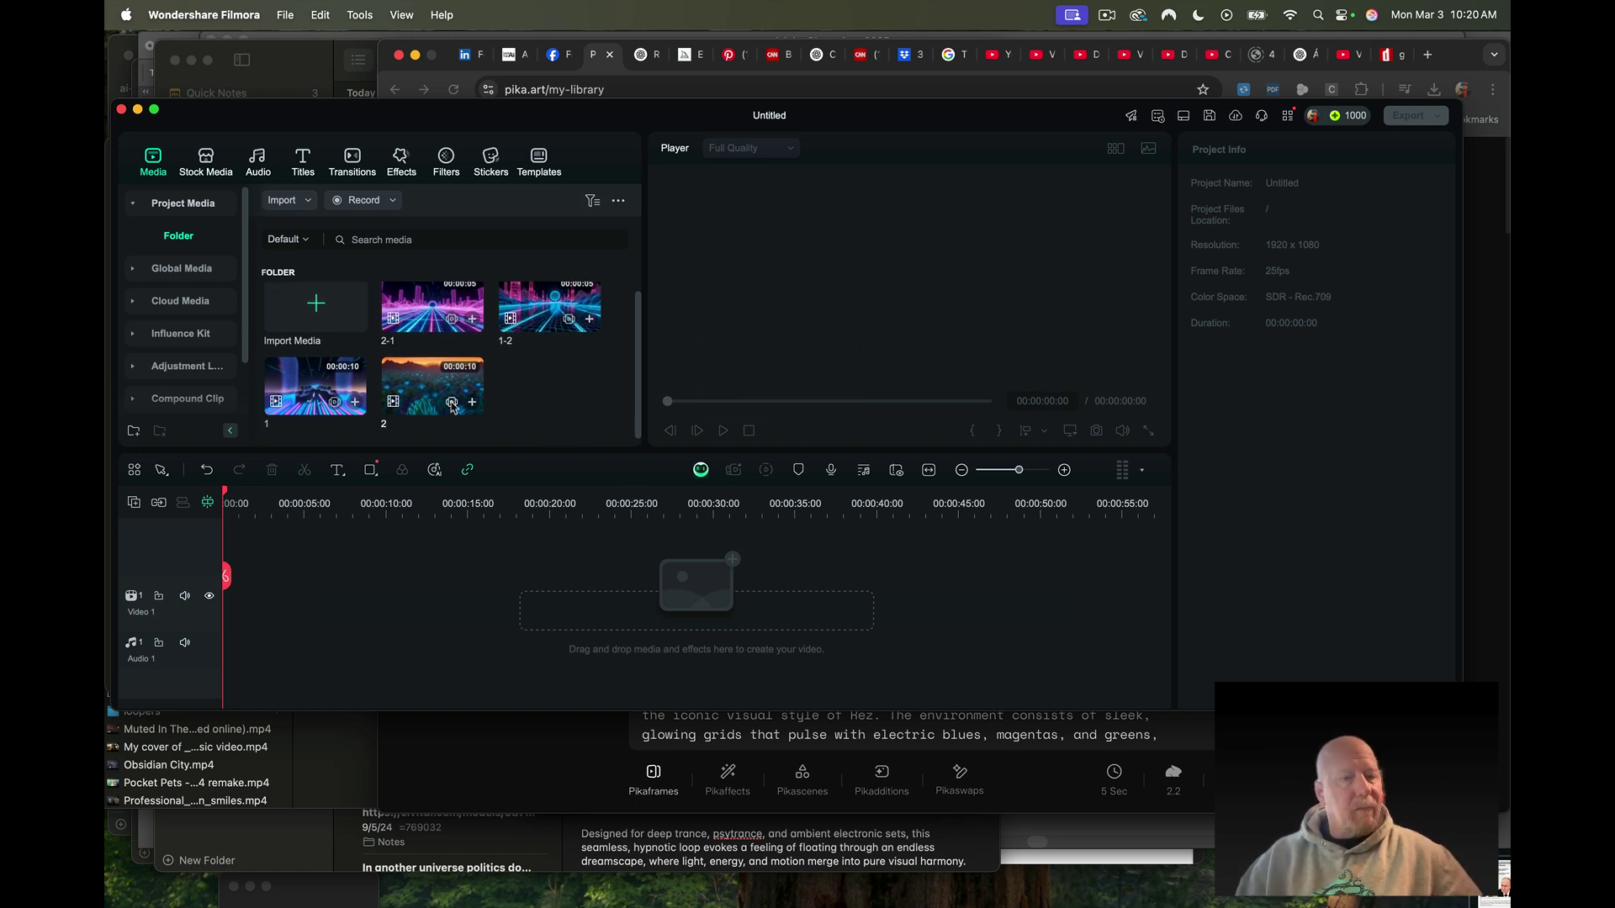
Lay clips 1, 1-2, 2 and 2-1 in order on Video 1, matching the project to 24fps
drag(300, 389, 235, 622)
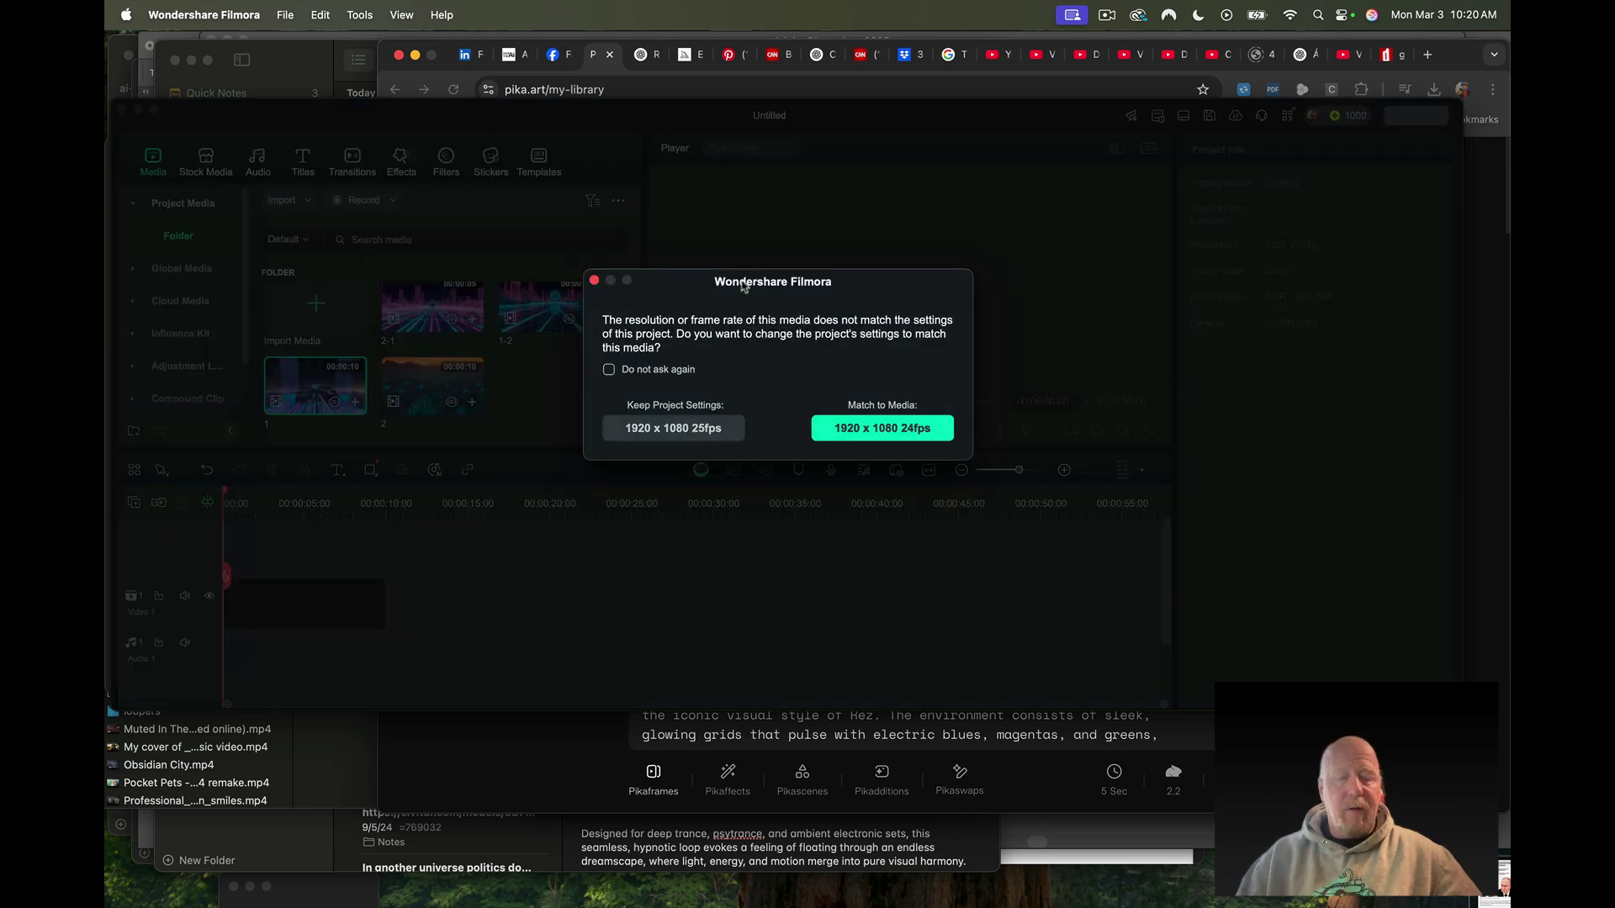
click(901, 433)
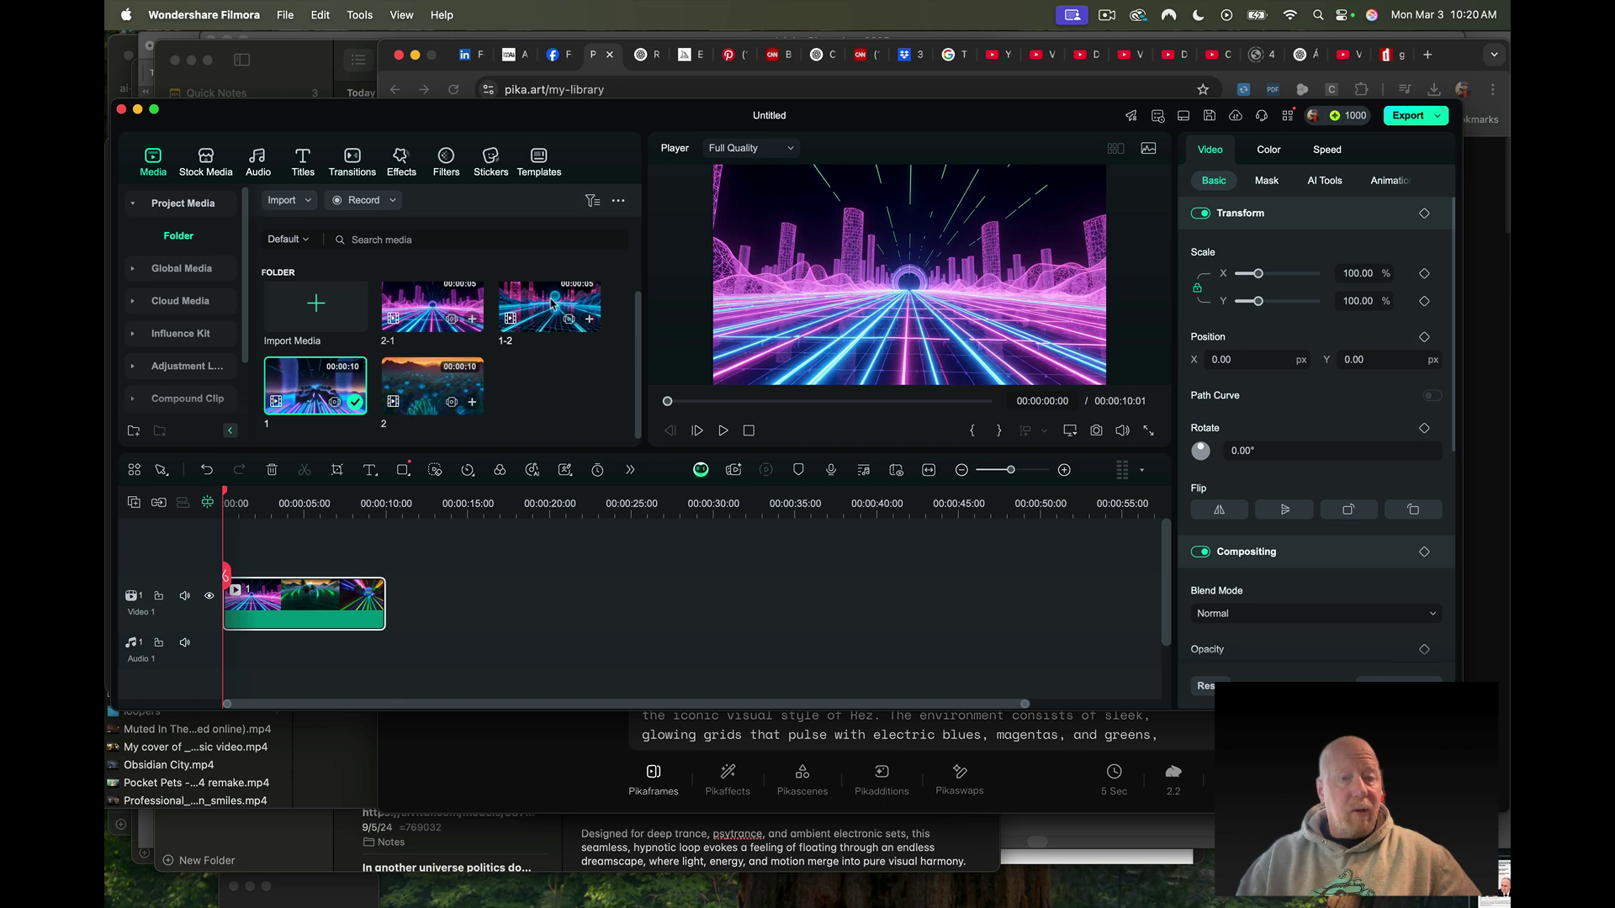
drag(552, 304, 392, 616)
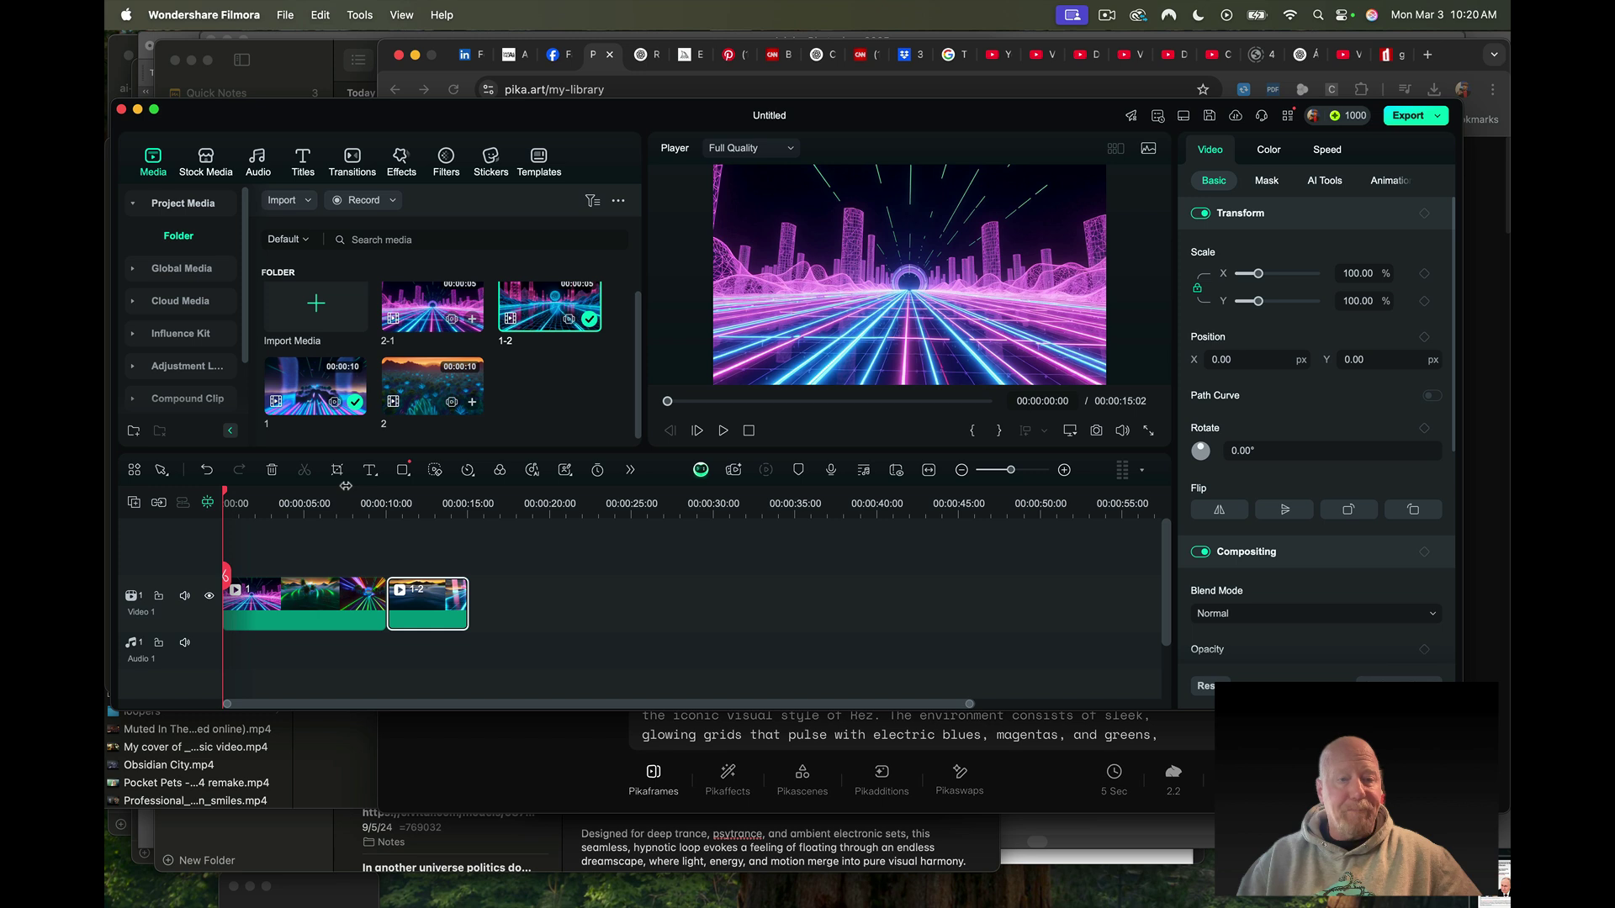
drag(432, 387, 474, 614)
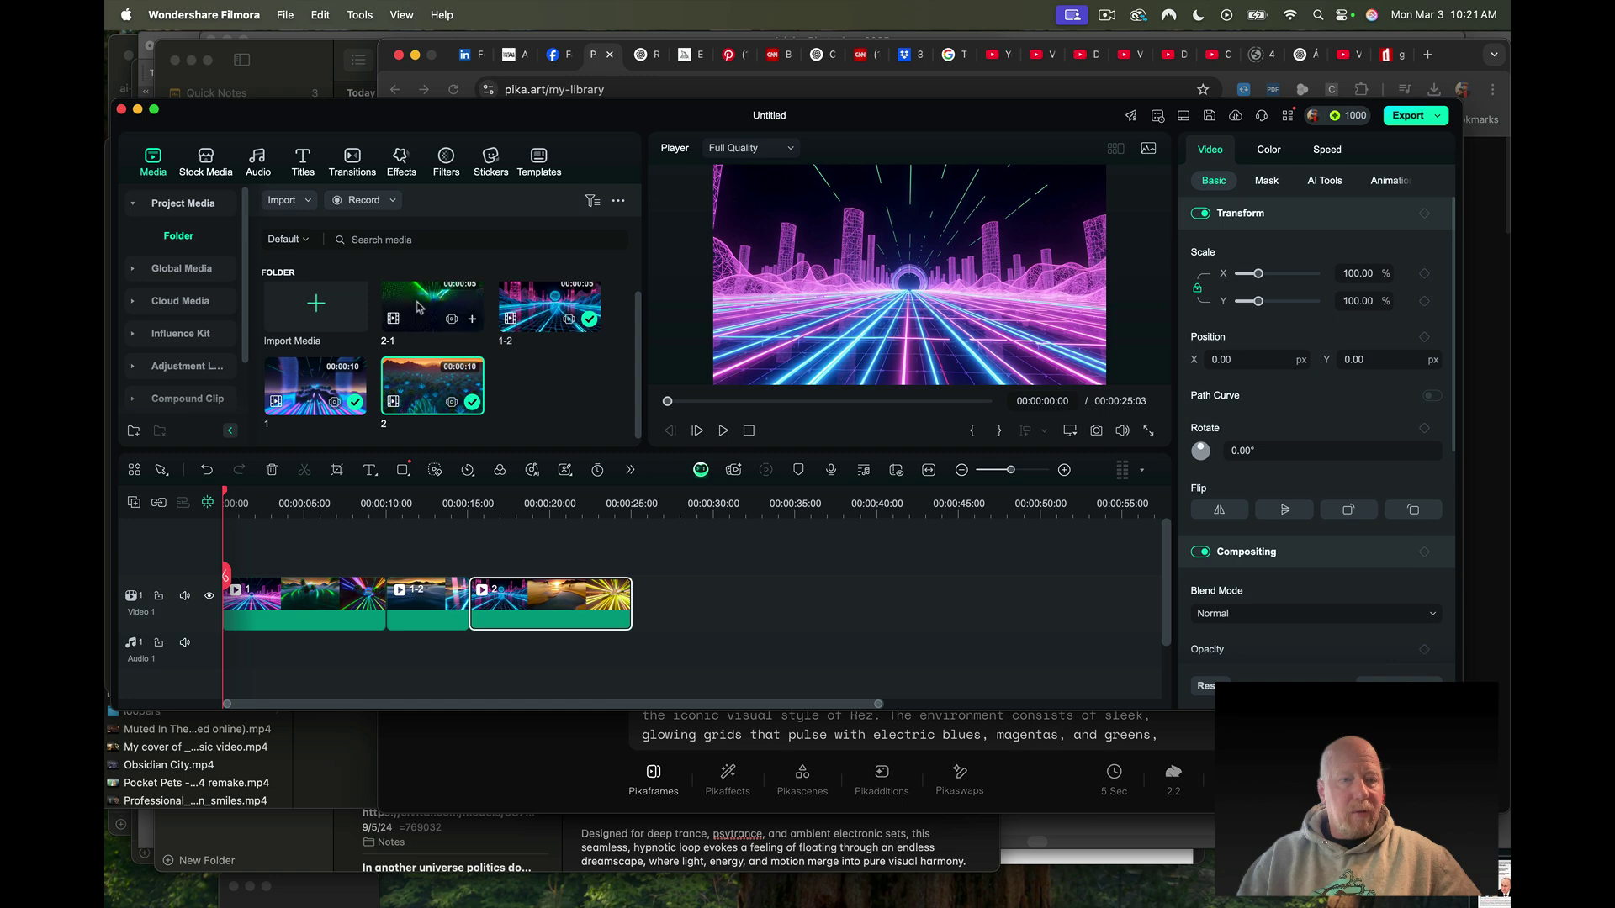
drag(416, 315, 632, 623)
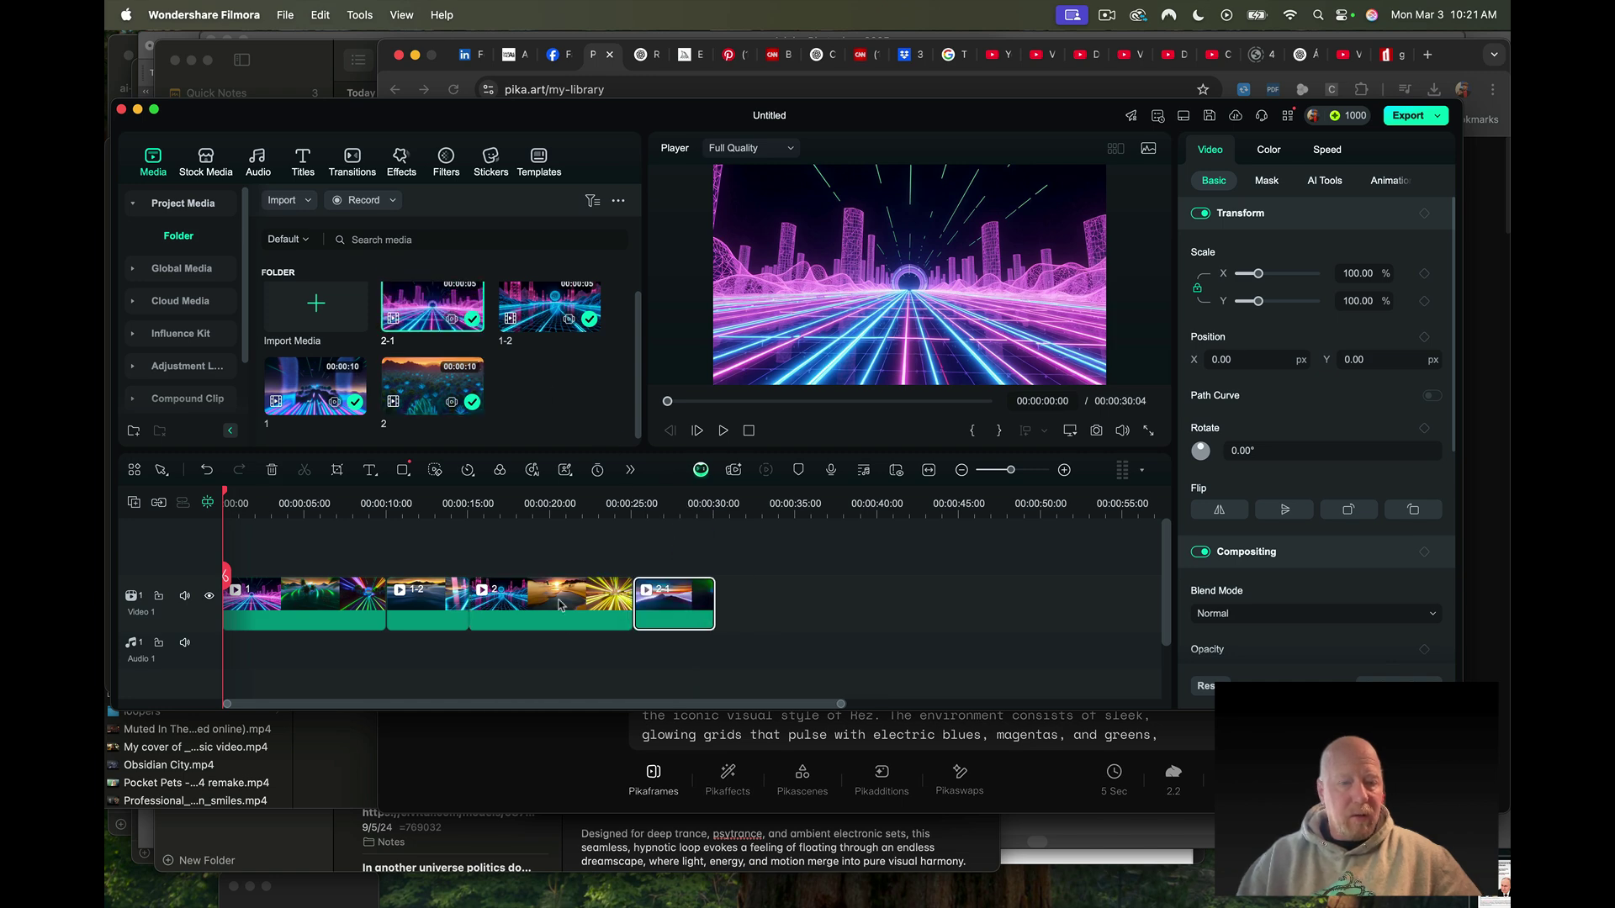
click(250, 506)
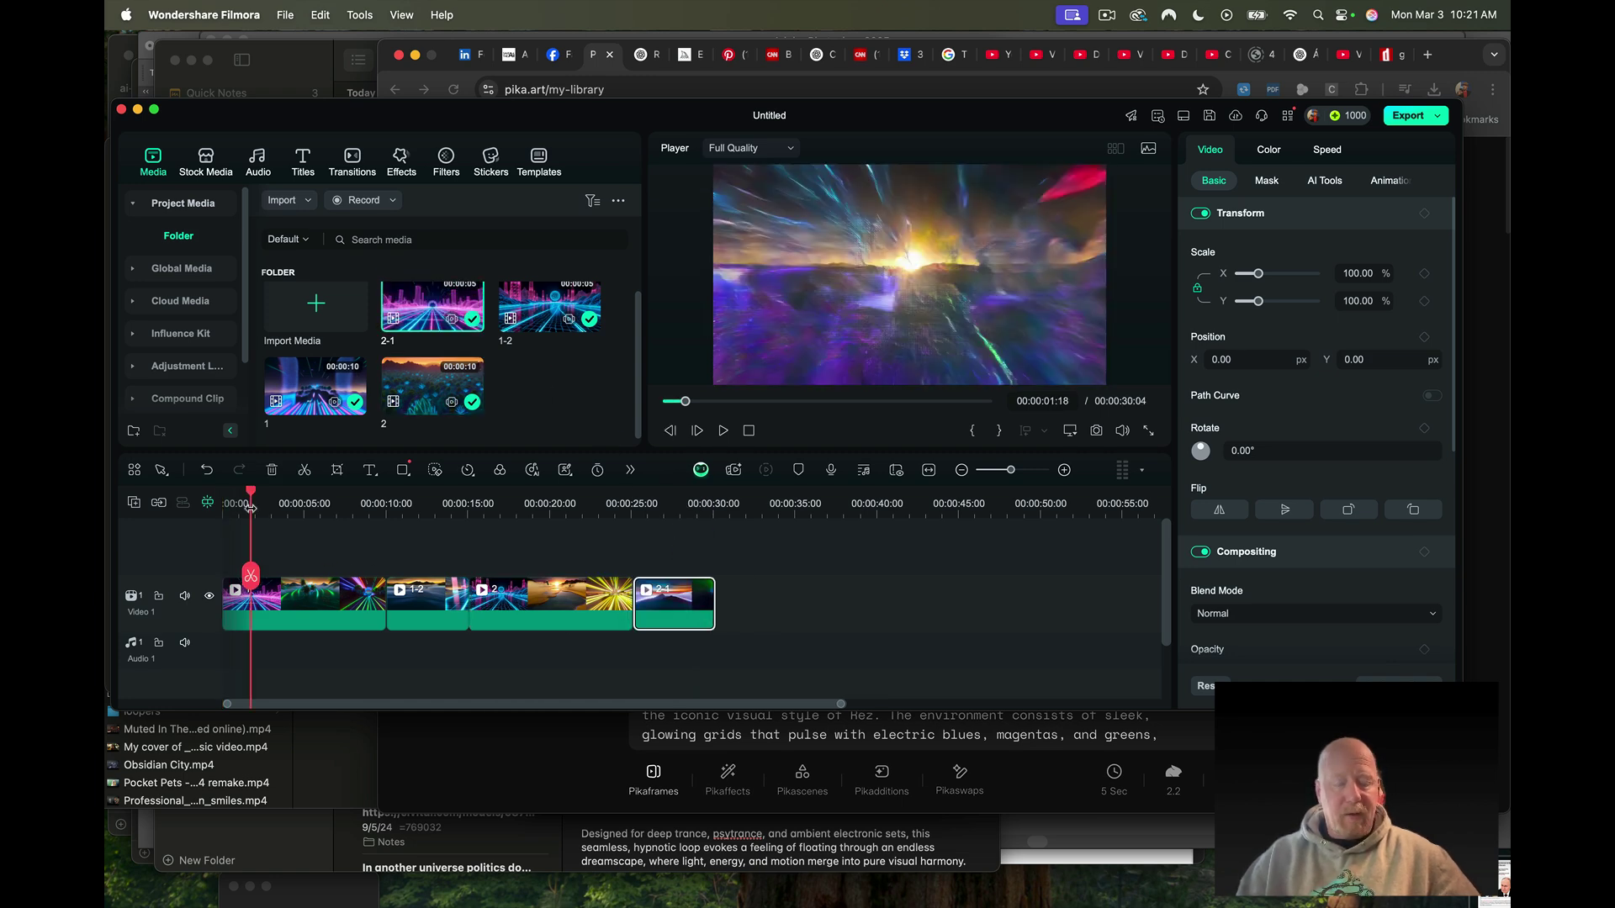
key(space)
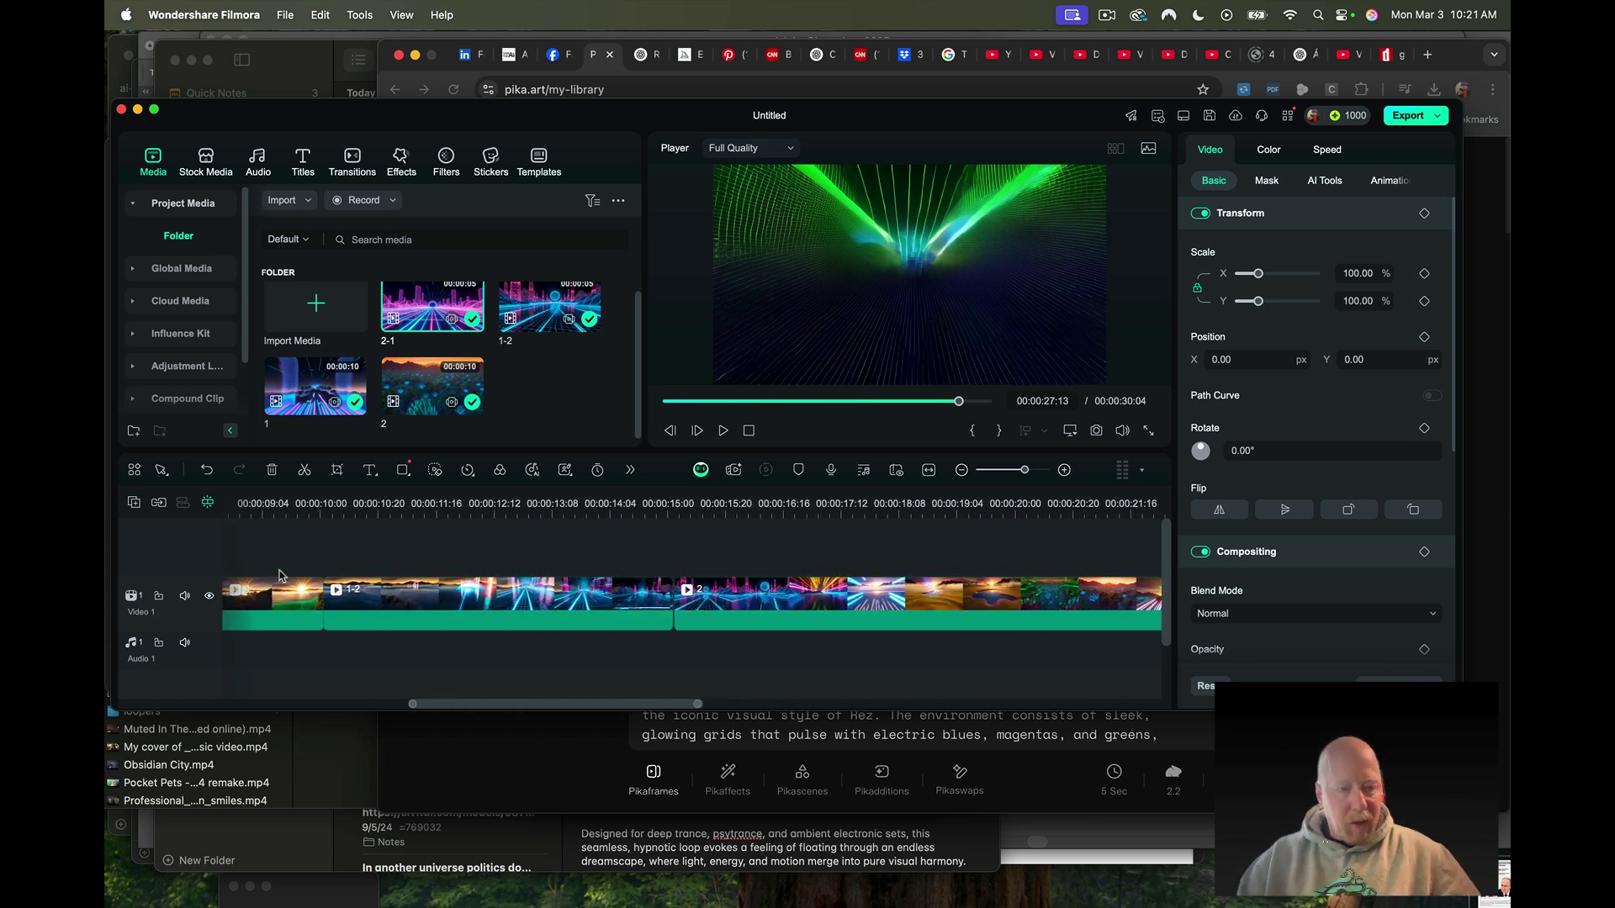
Zoom the timeline in and trim the first frame off clip 2-1
scroll(280, 576, left, 5)
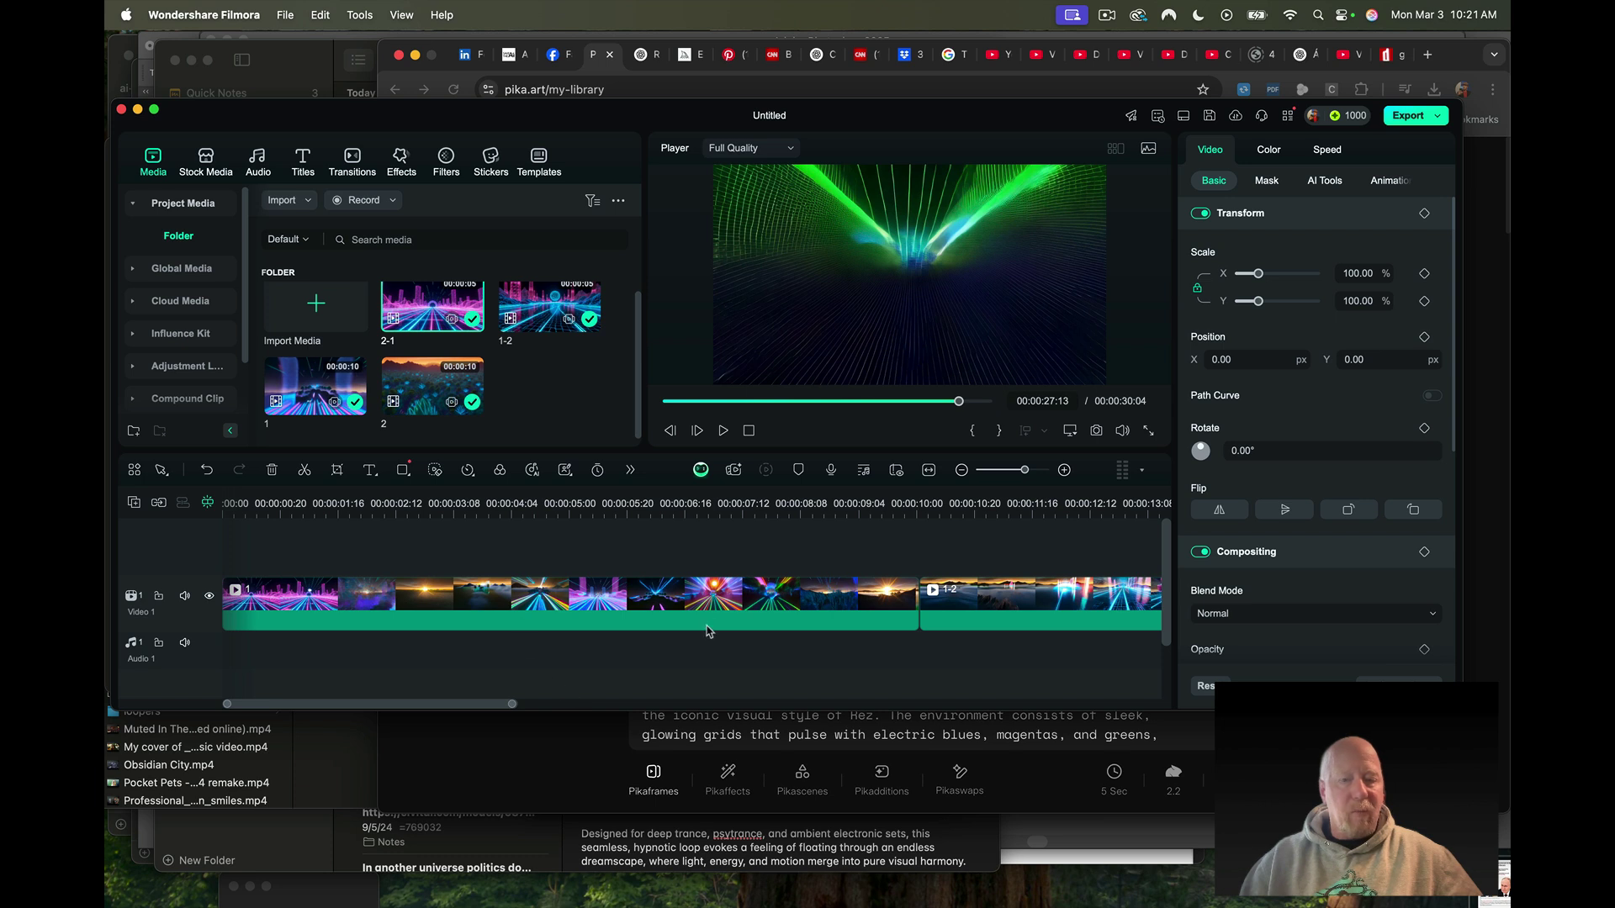
click(792, 599)
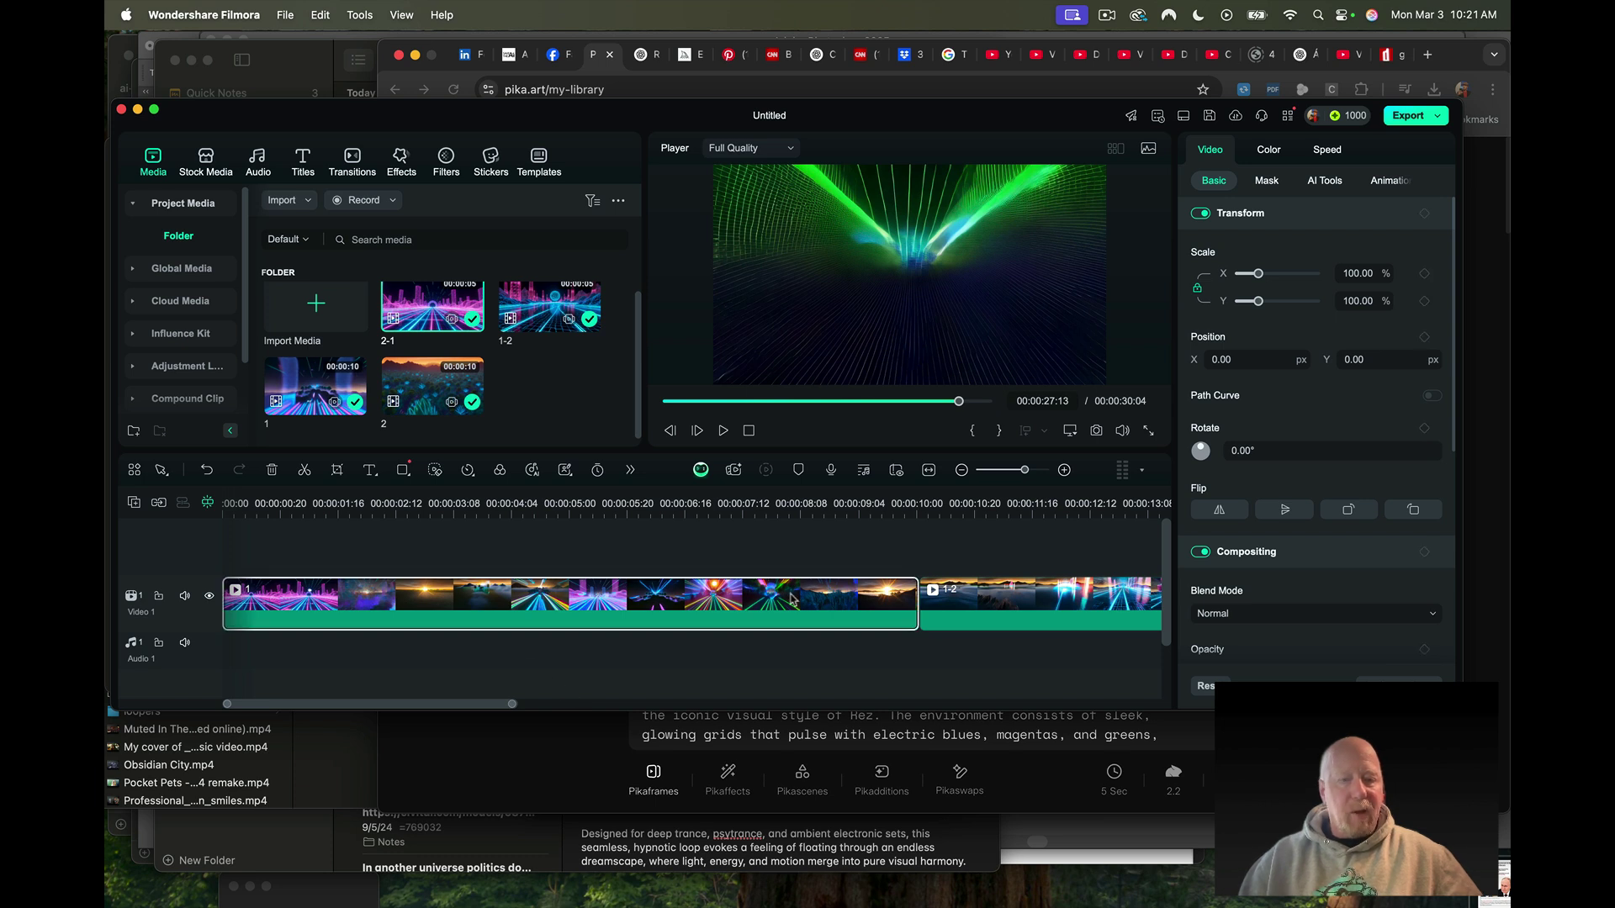
scroll(965, 614, right, 5)
click(936, 616)
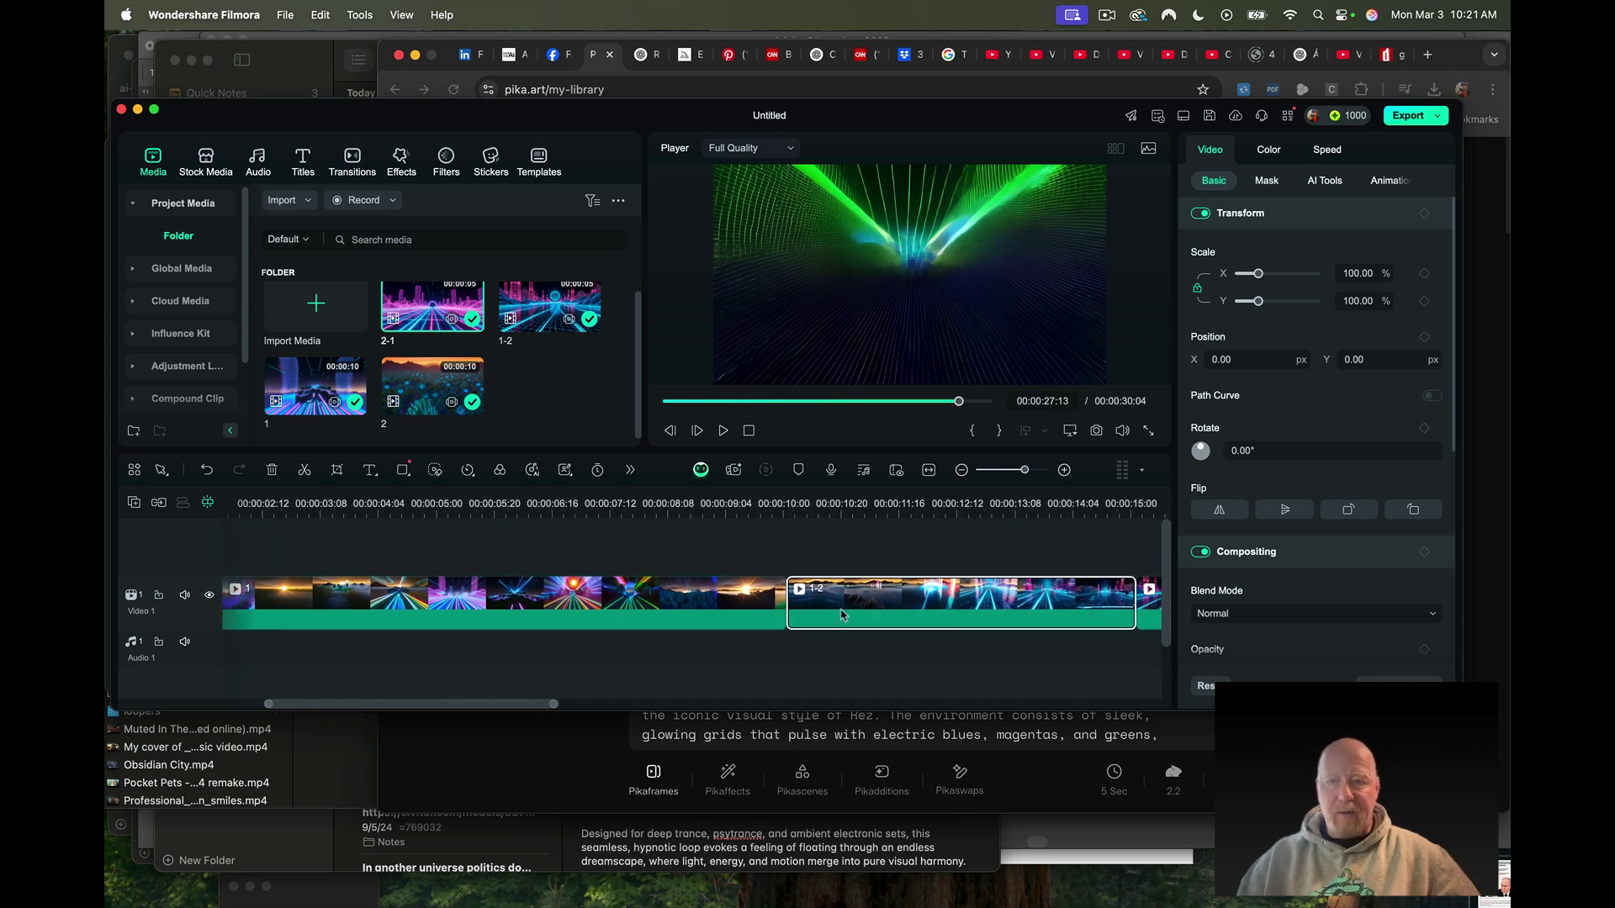
key(super+equal)
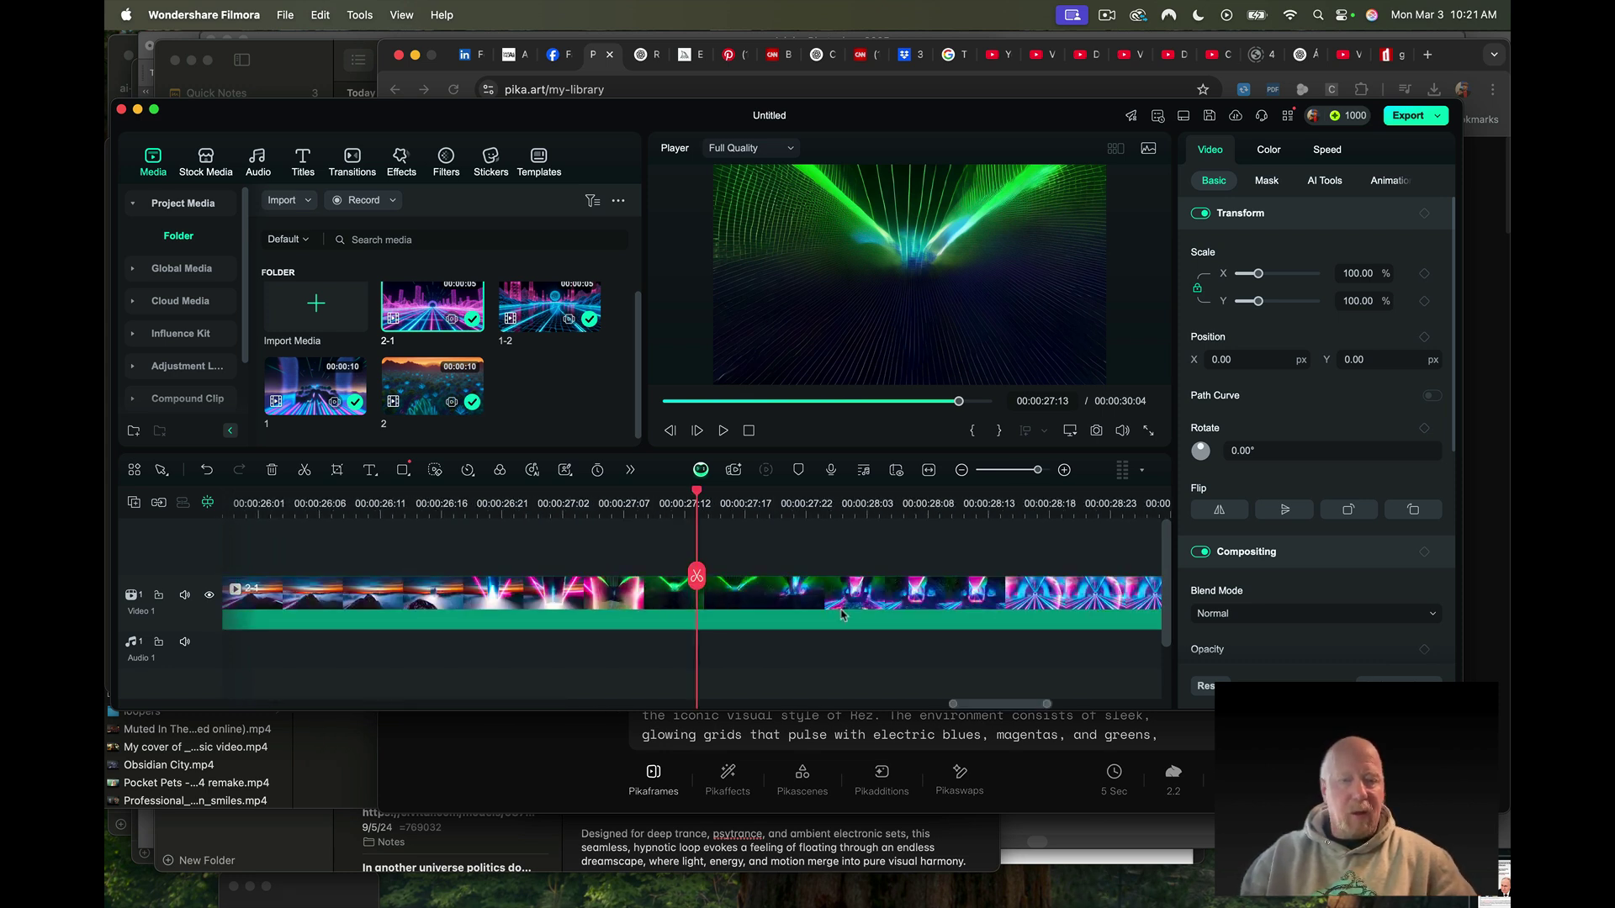
scroll(659, 588, left, 6)
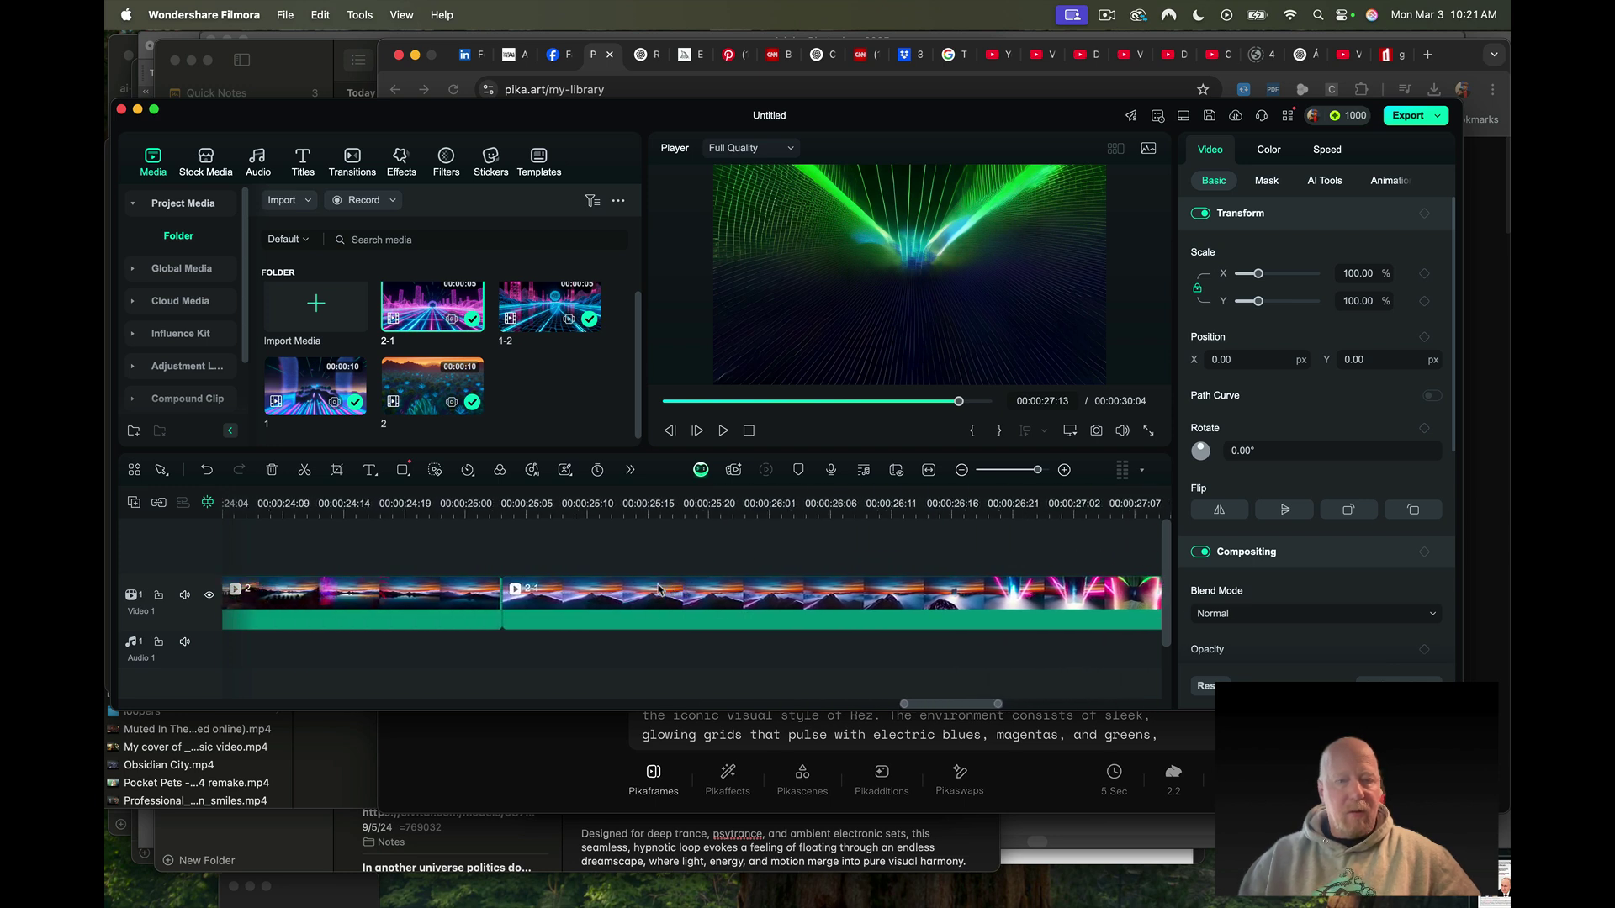
click(565, 611)
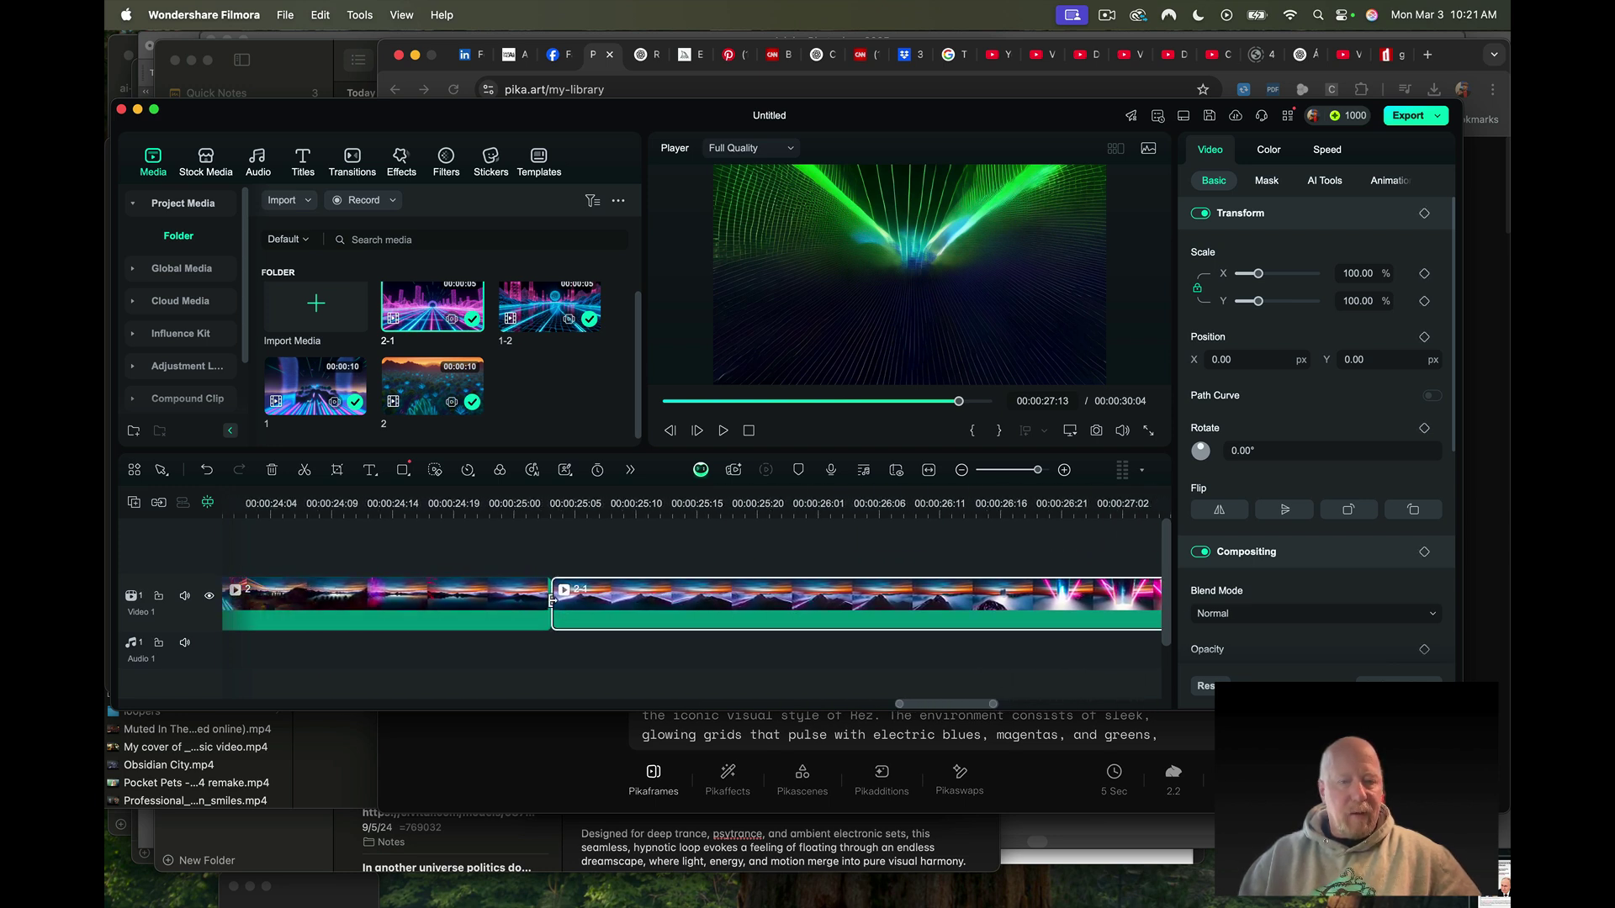
drag(552, 599, 555, 600)
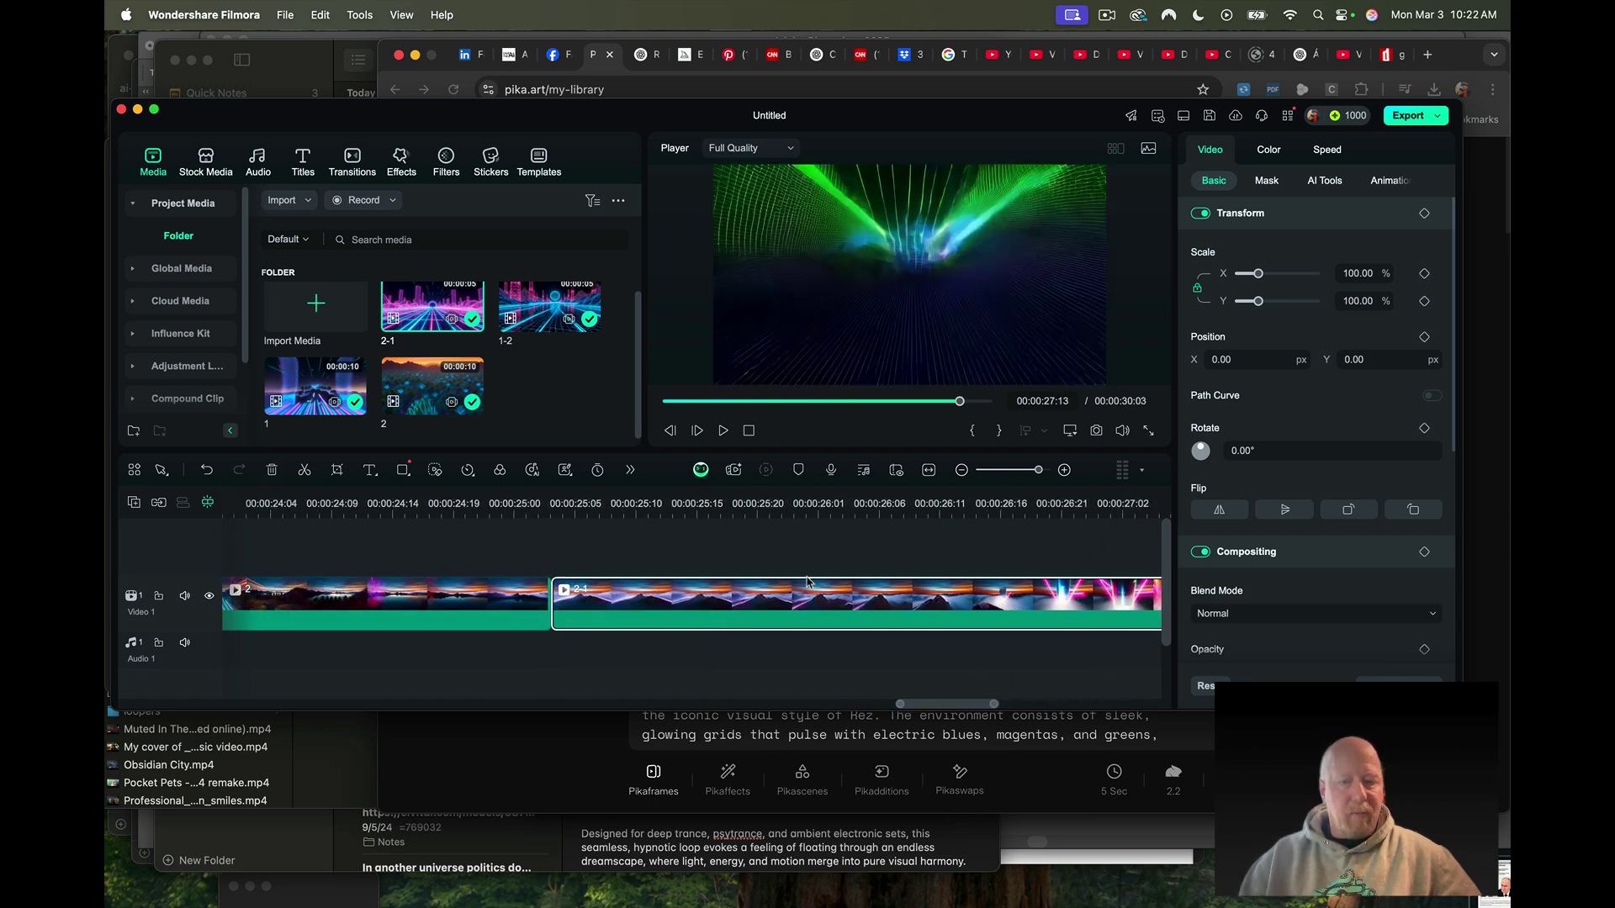
Play back the cut from around 24–25 seconds to check it
scroll(806, 580, right, 6)
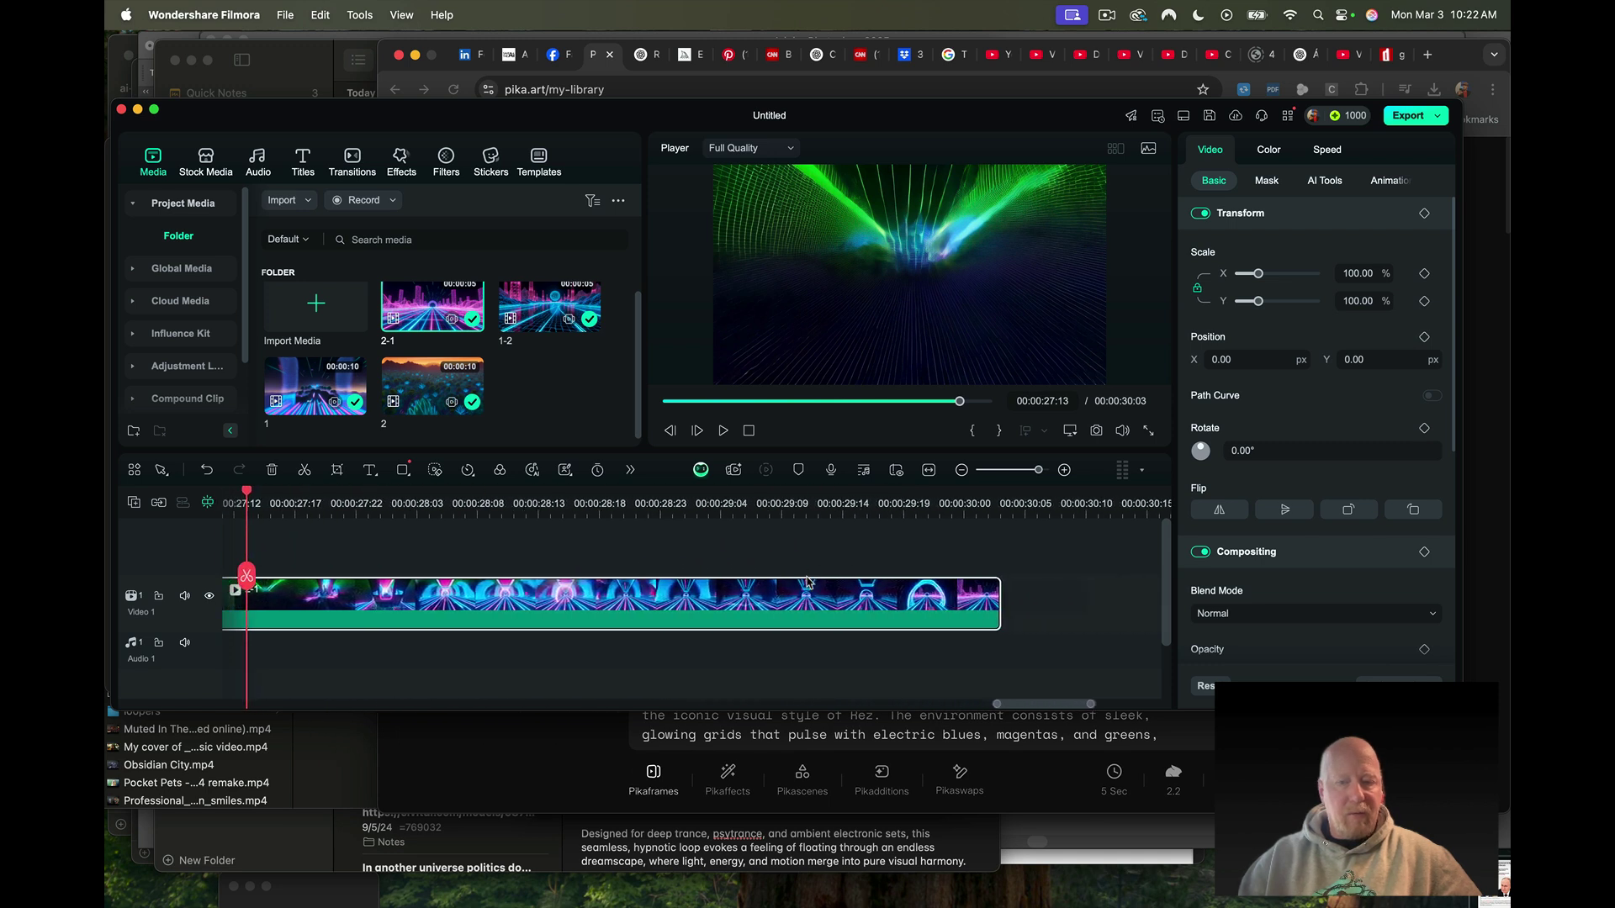
scroll(807, 580, left, 5)
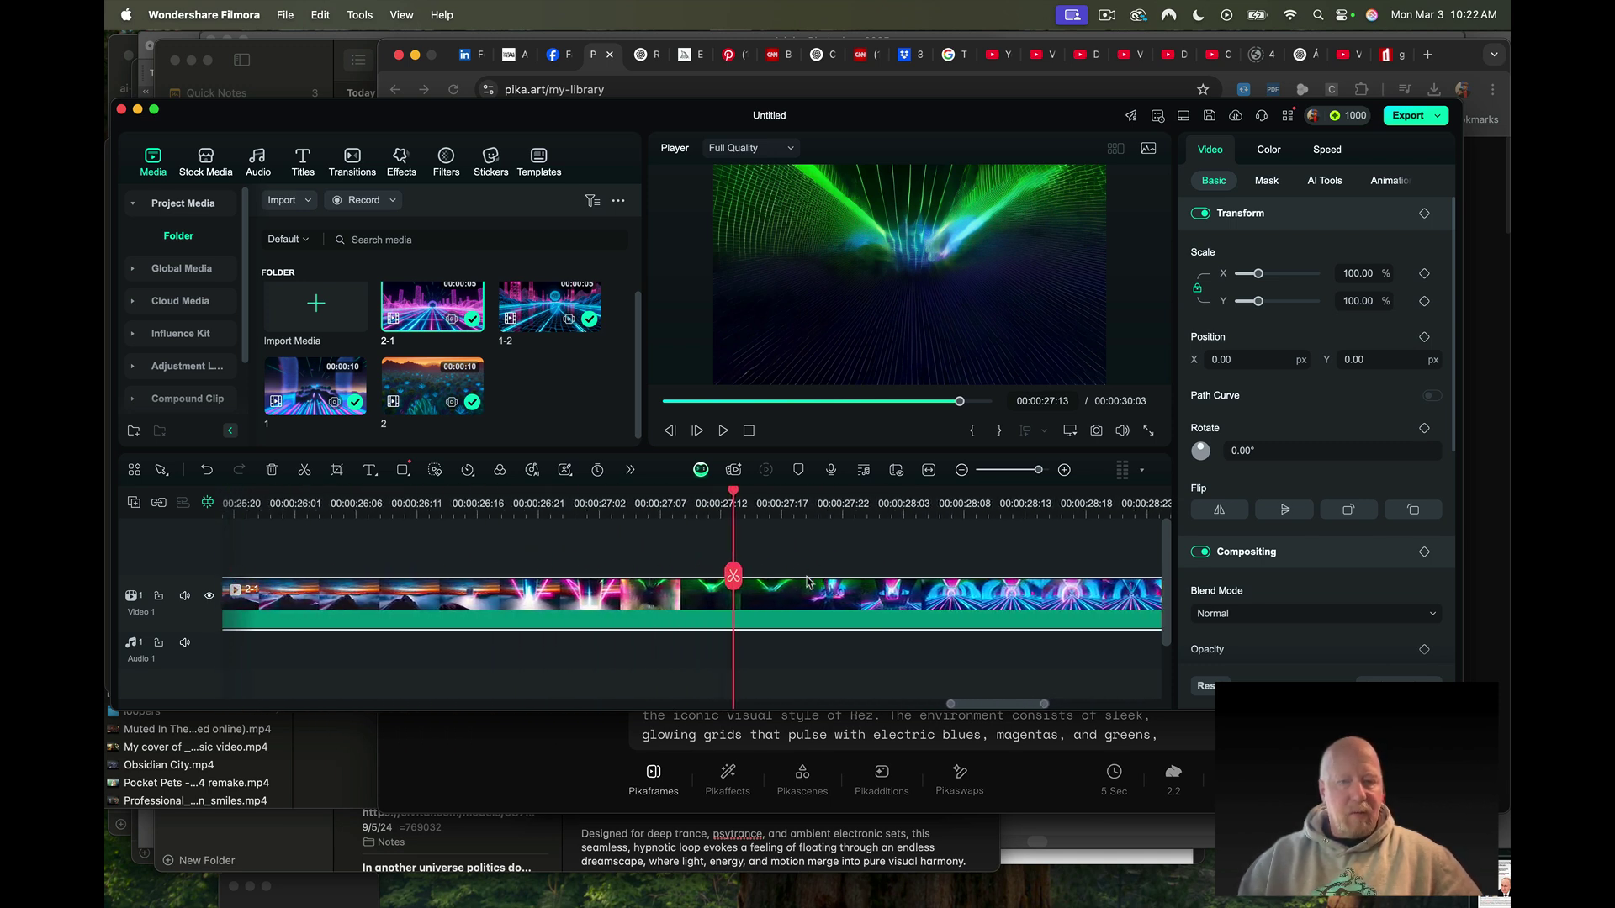
scroll(586, 579, down, 3)
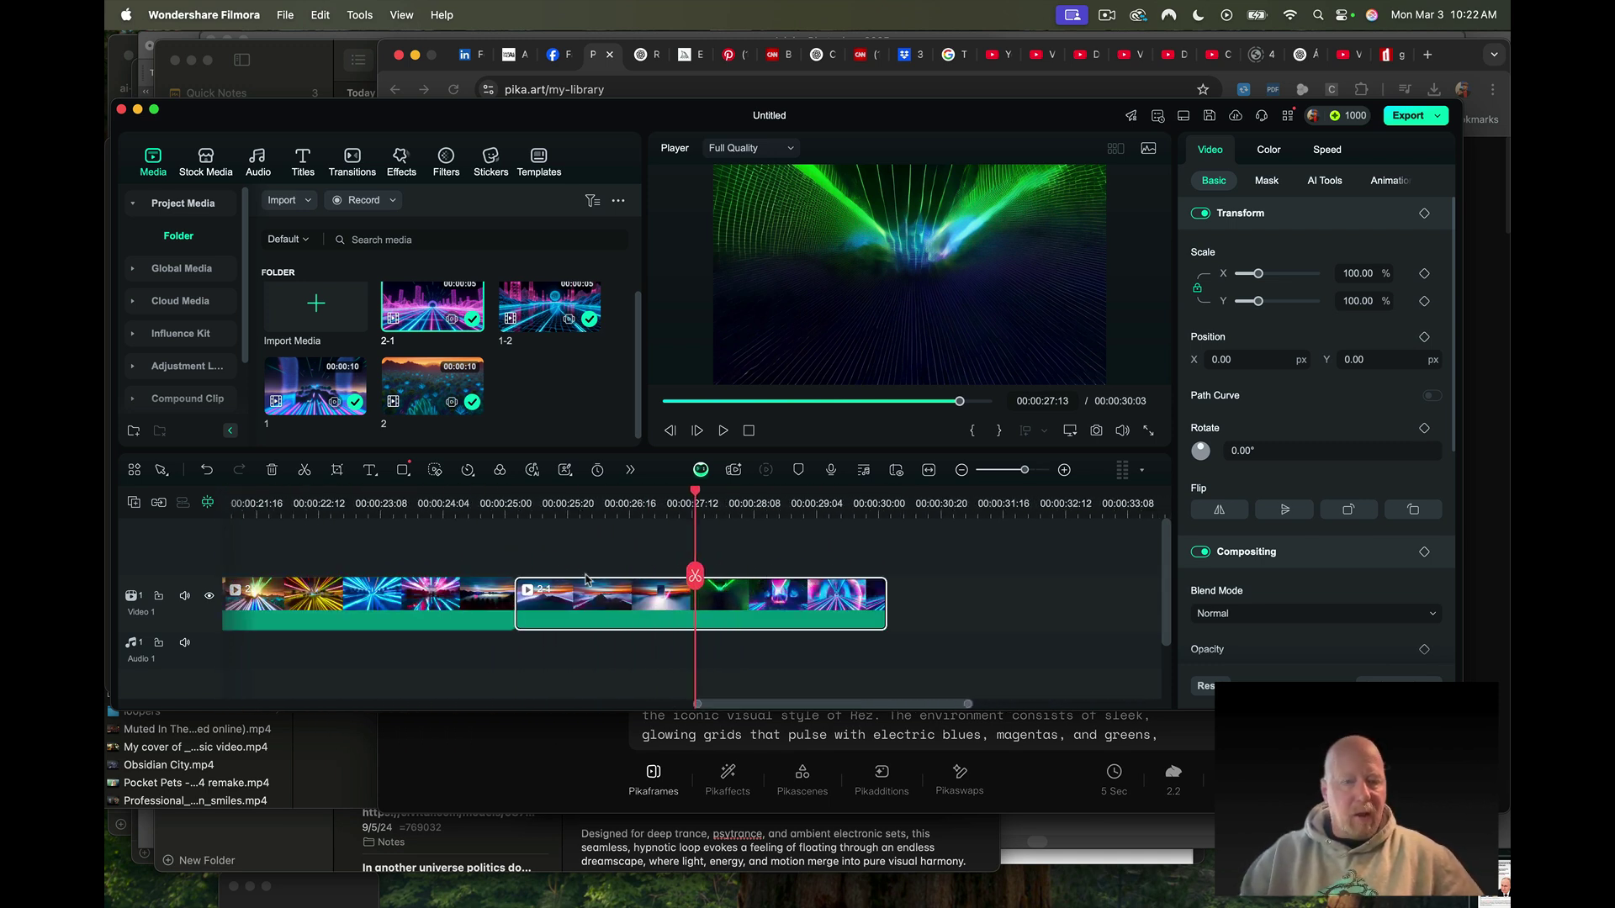
click(482, 505)
key(space)
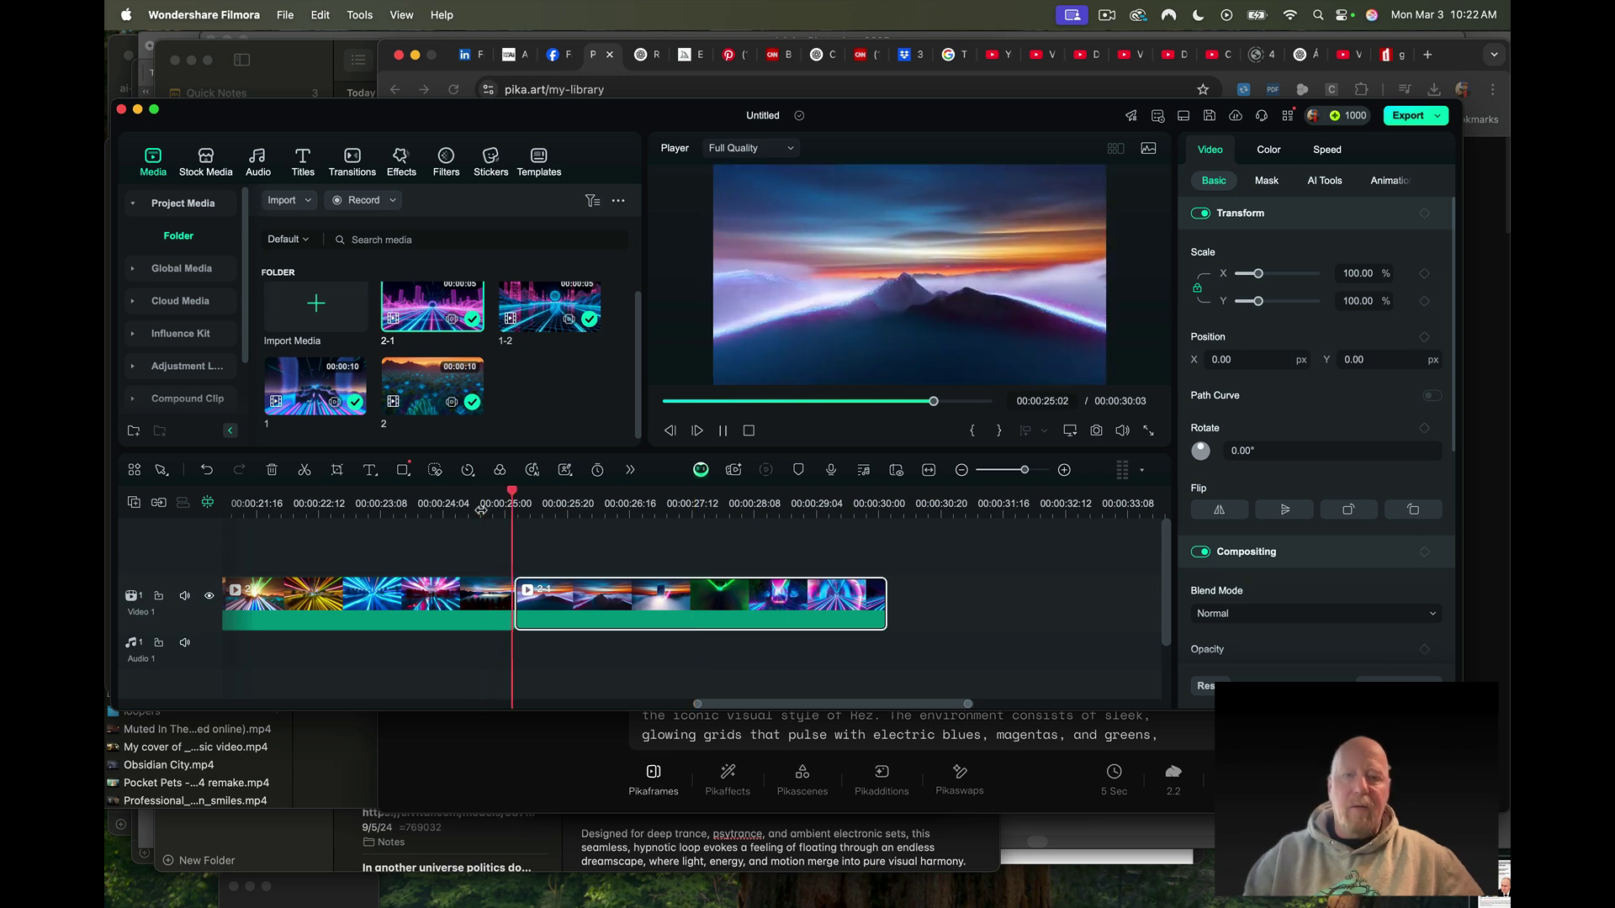
click(462, 509)
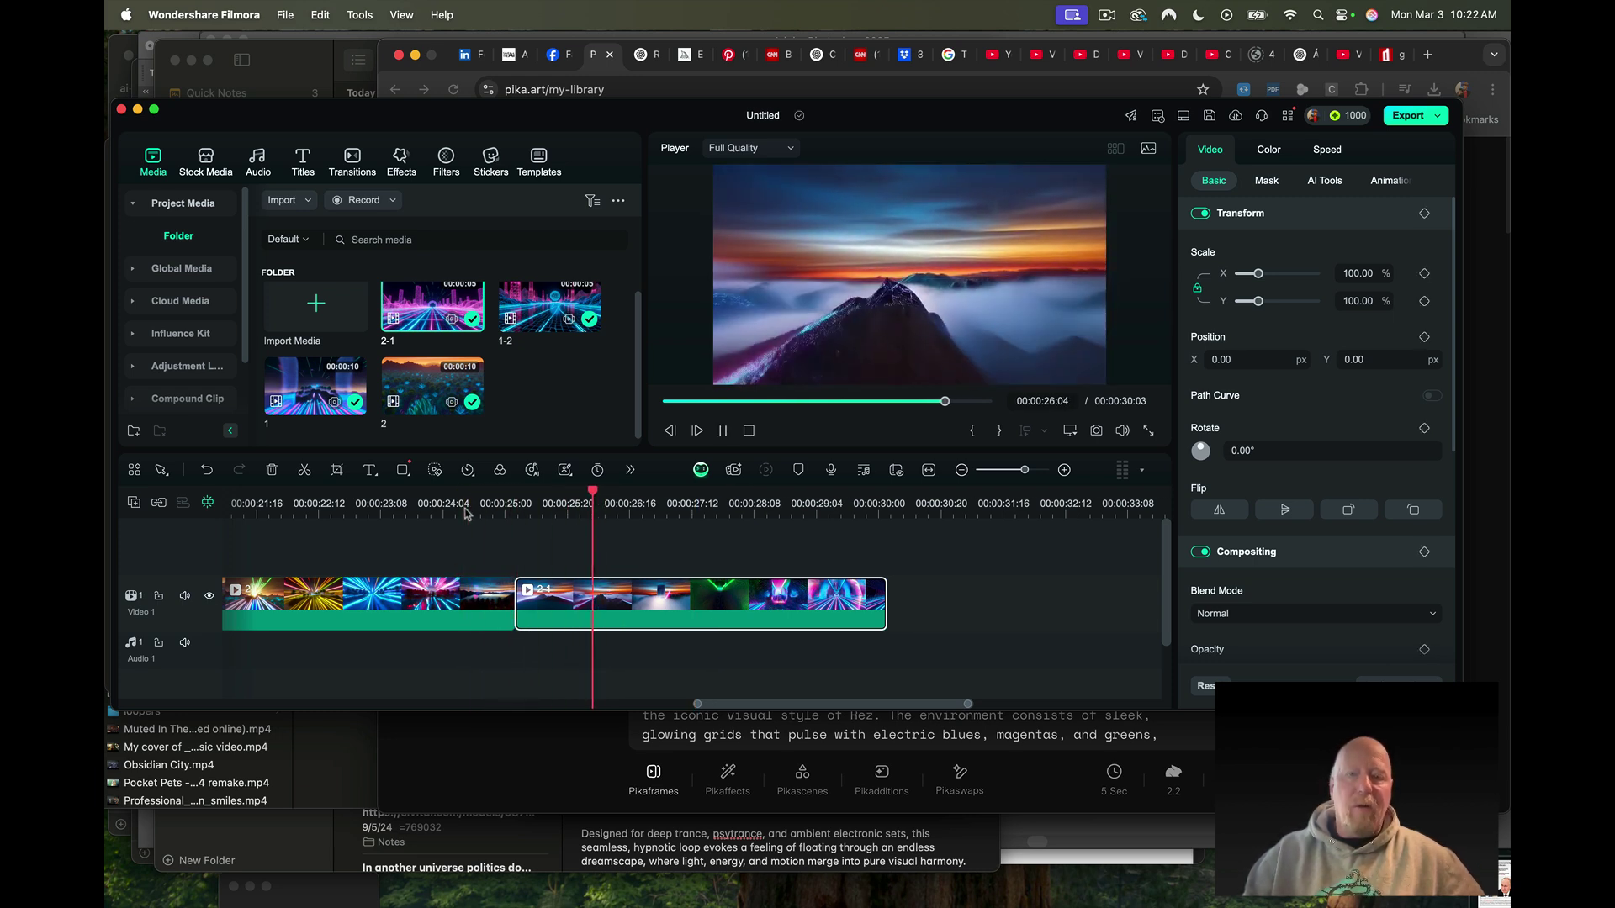
key(space)
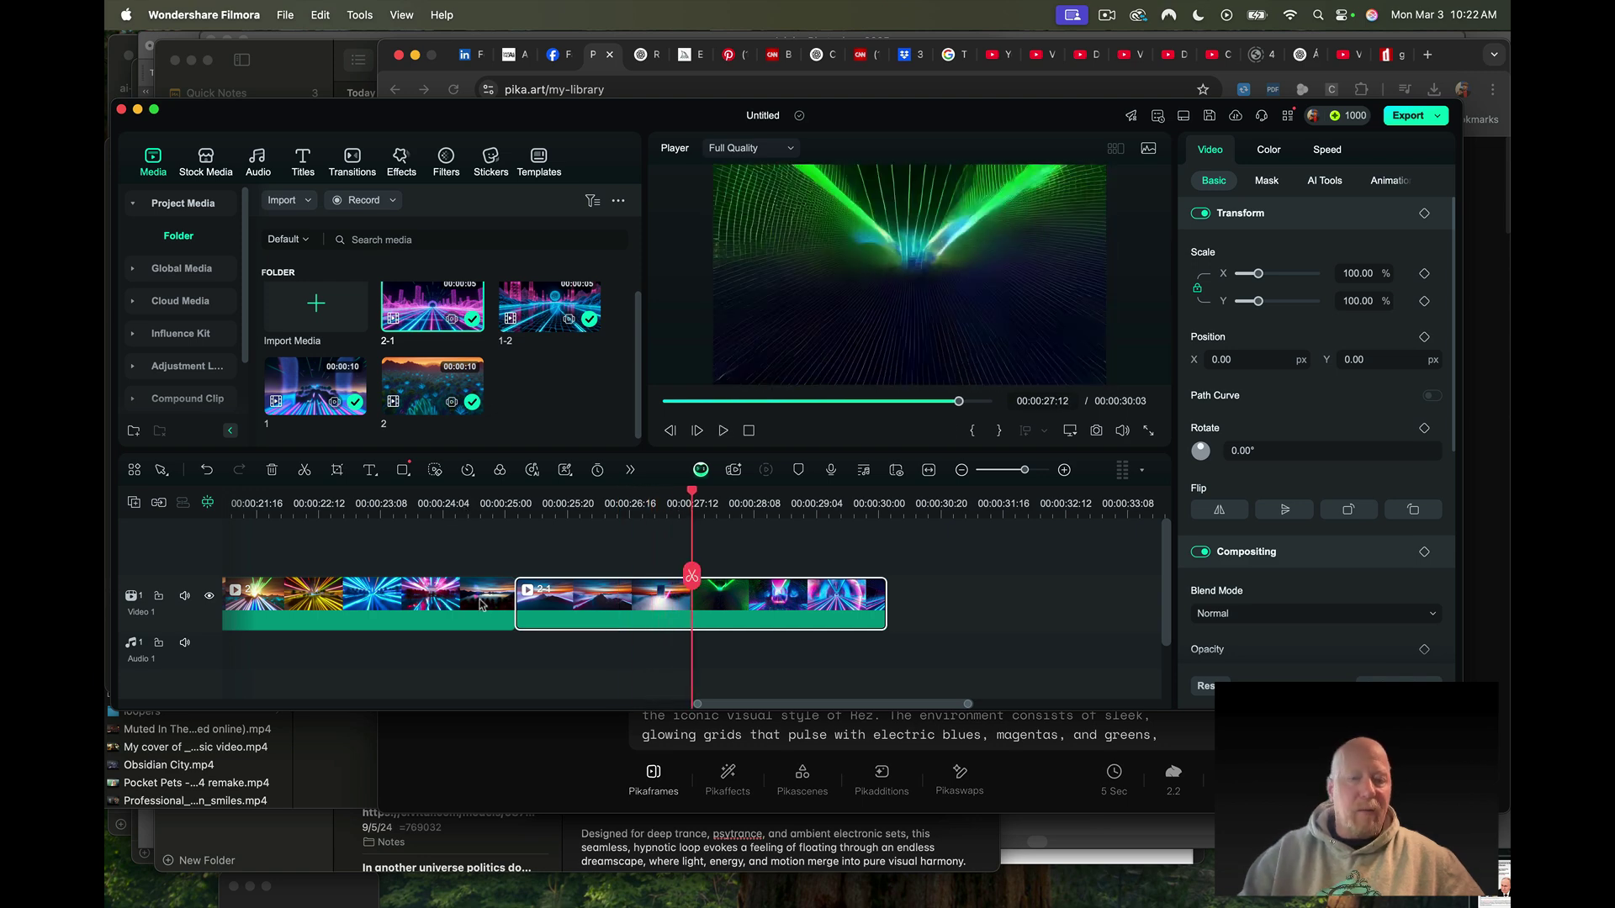
Trim the start of clip 1-2 so the sequence runs 00:00:30:01
scroll(481, 603, left, 10)
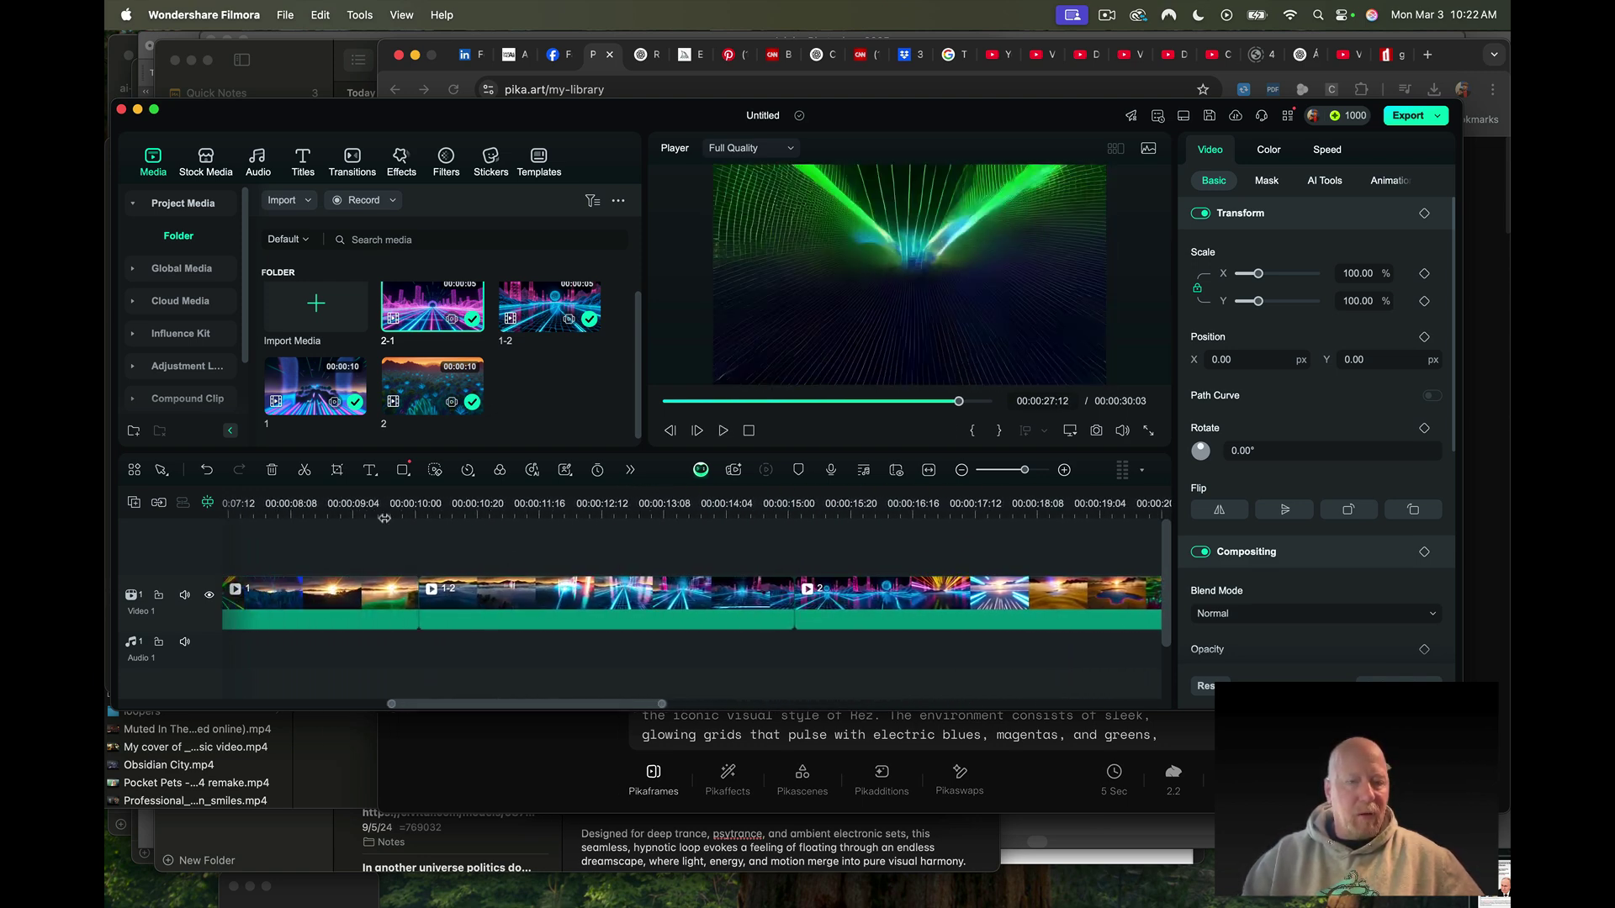
click(446, 615)
drag(419, 603, 426, 605)
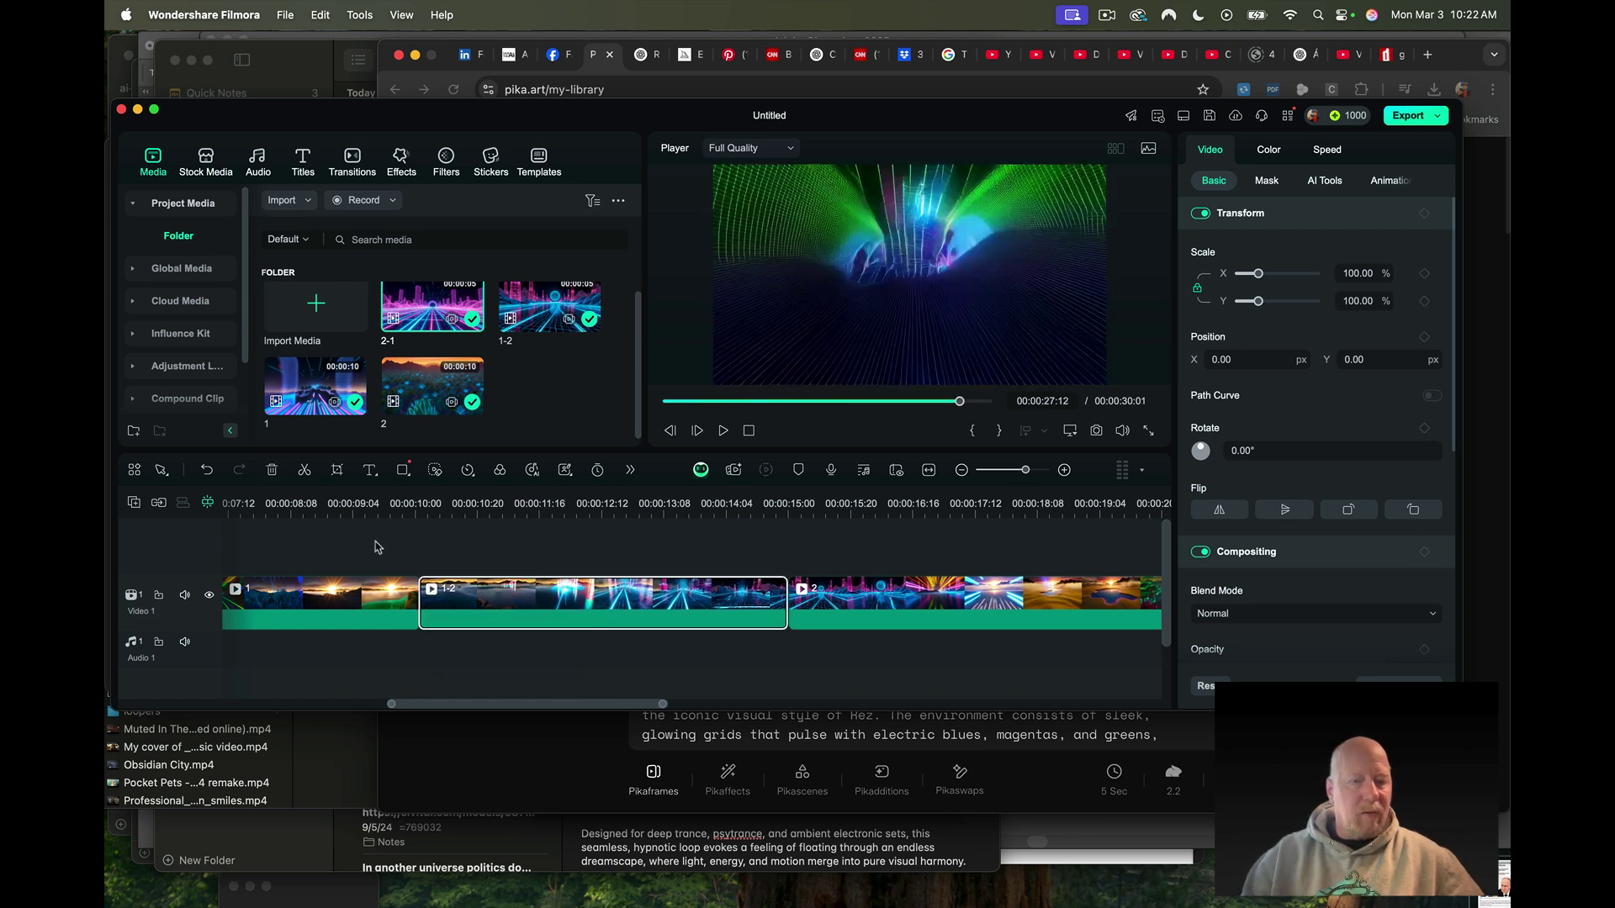
Replay from about 9 seconds, trim clip 2's start slightly, and play across that cut
click(372, 505)
key(space)
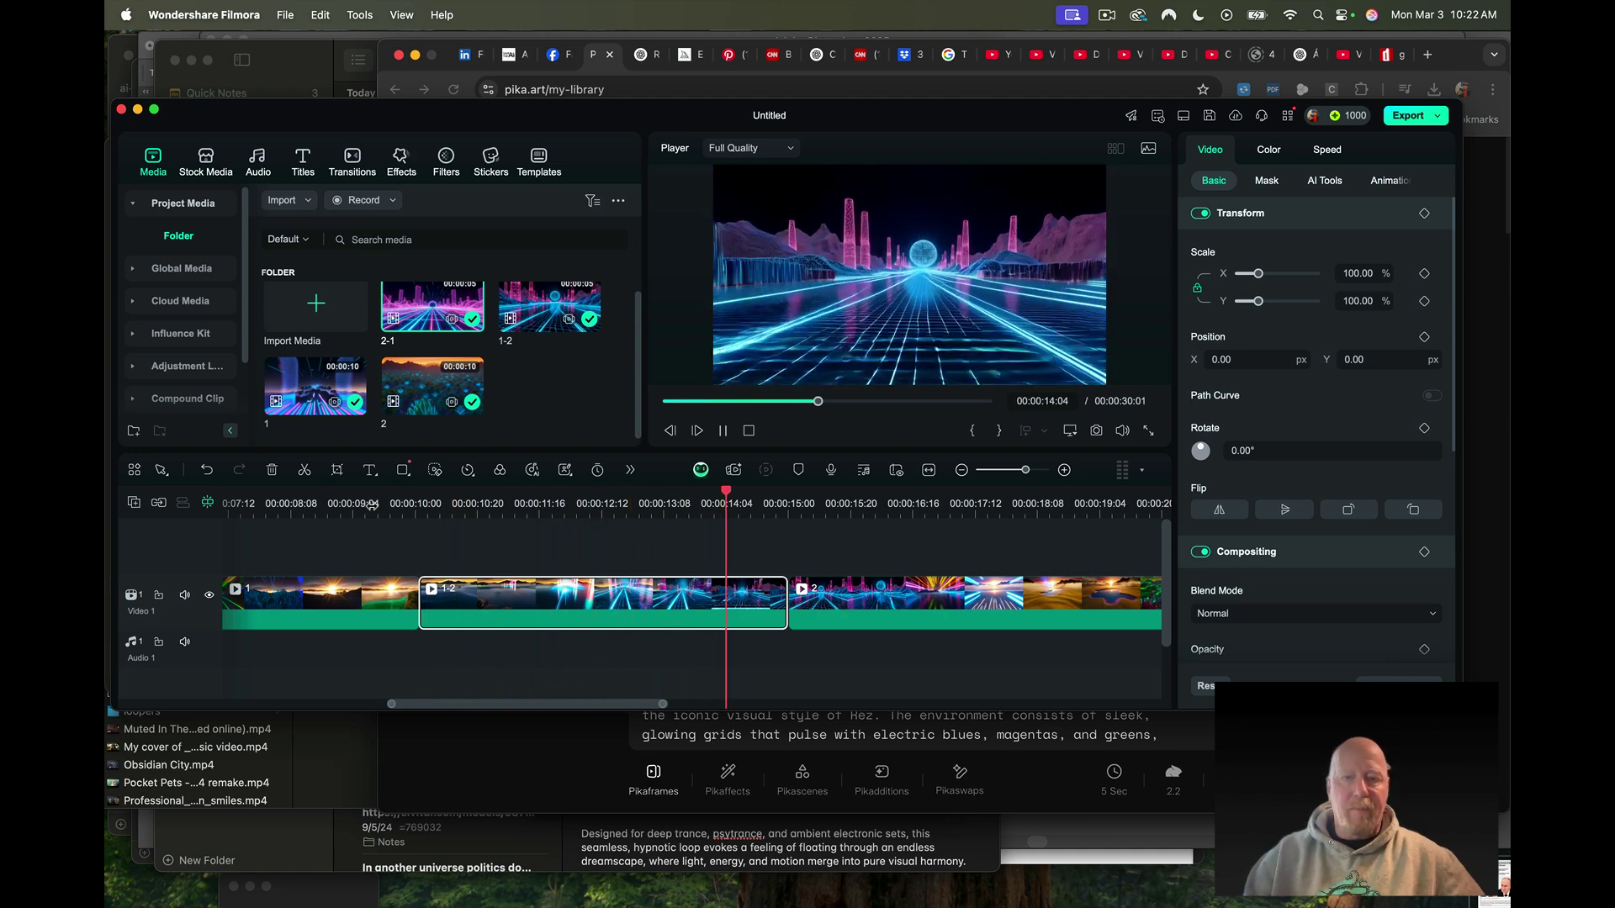
key(space)
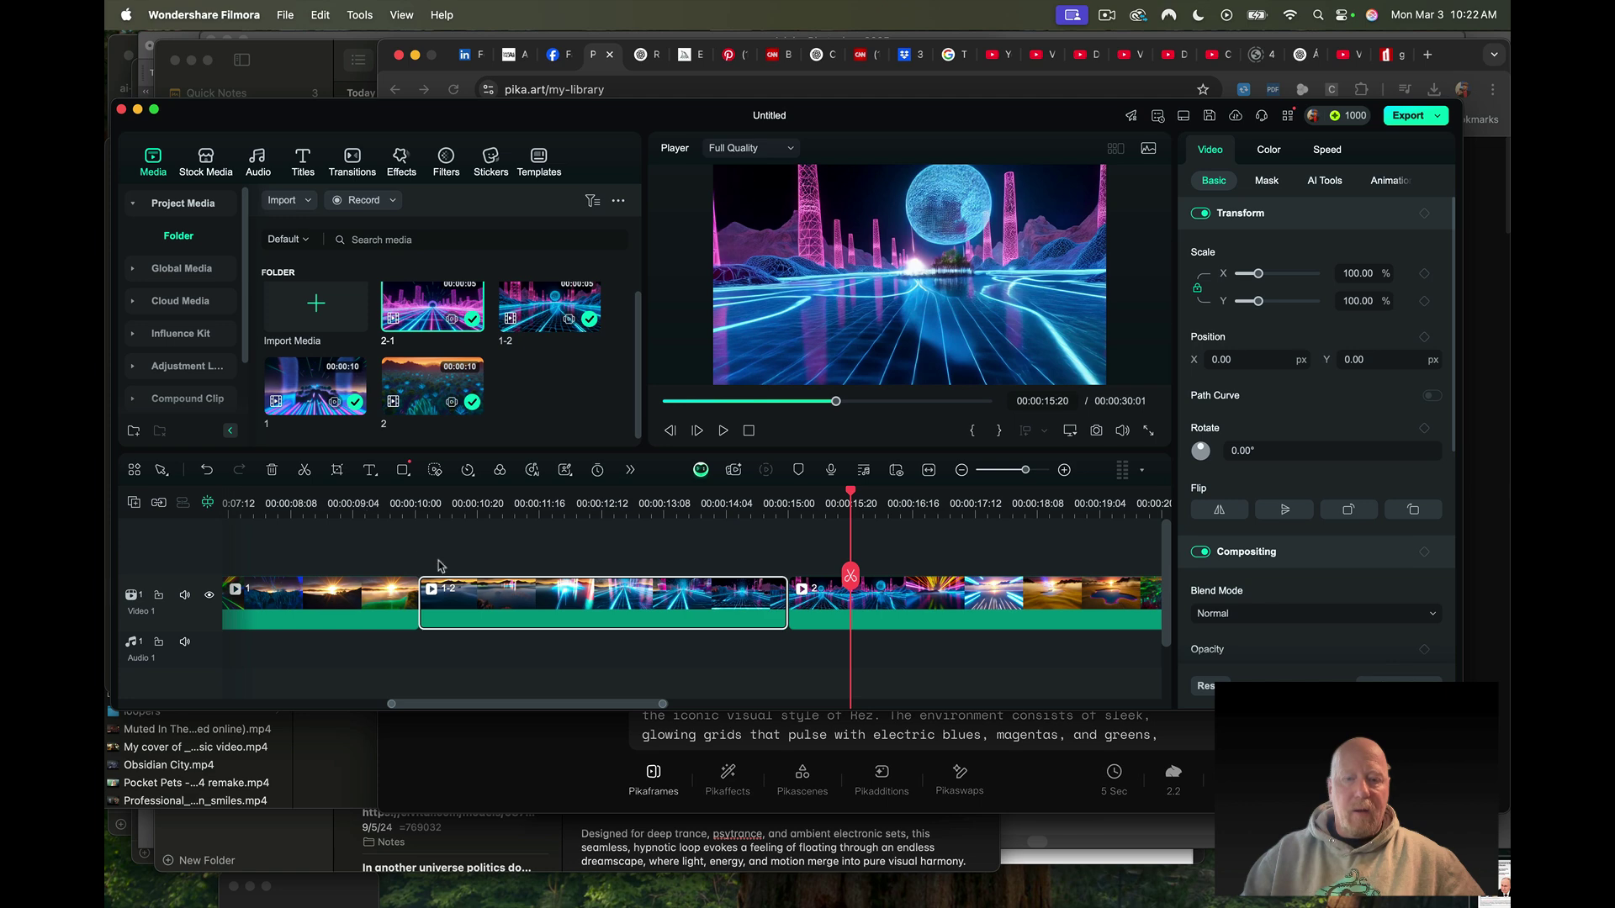
click(807, 613)
drag(794, 608, 799, 607)
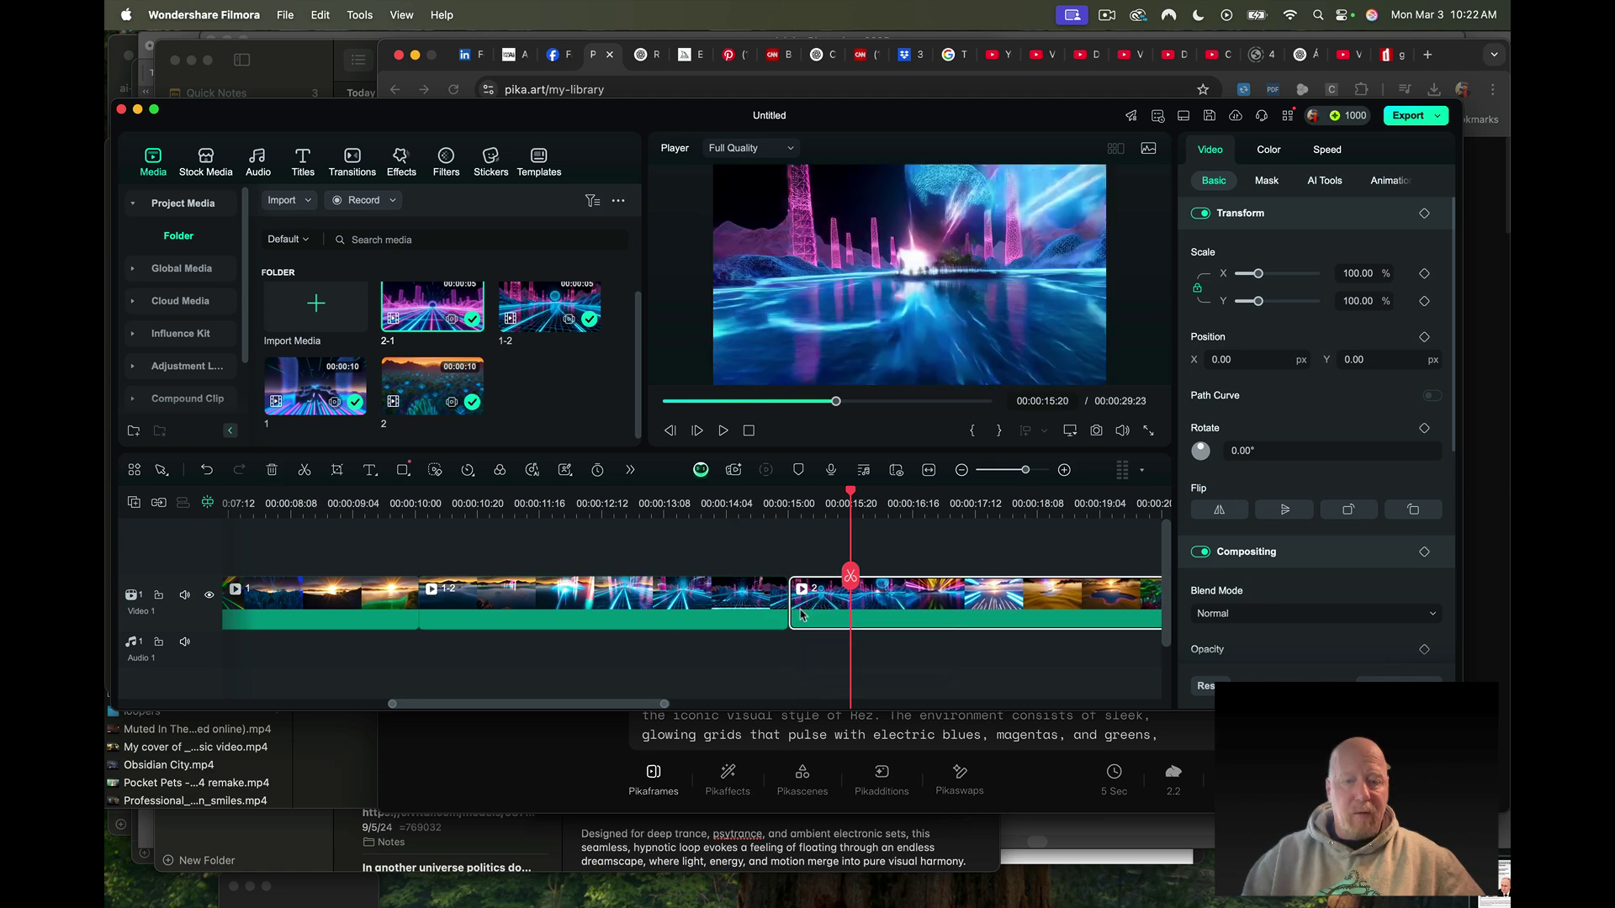
click(694, 516)
key(space)
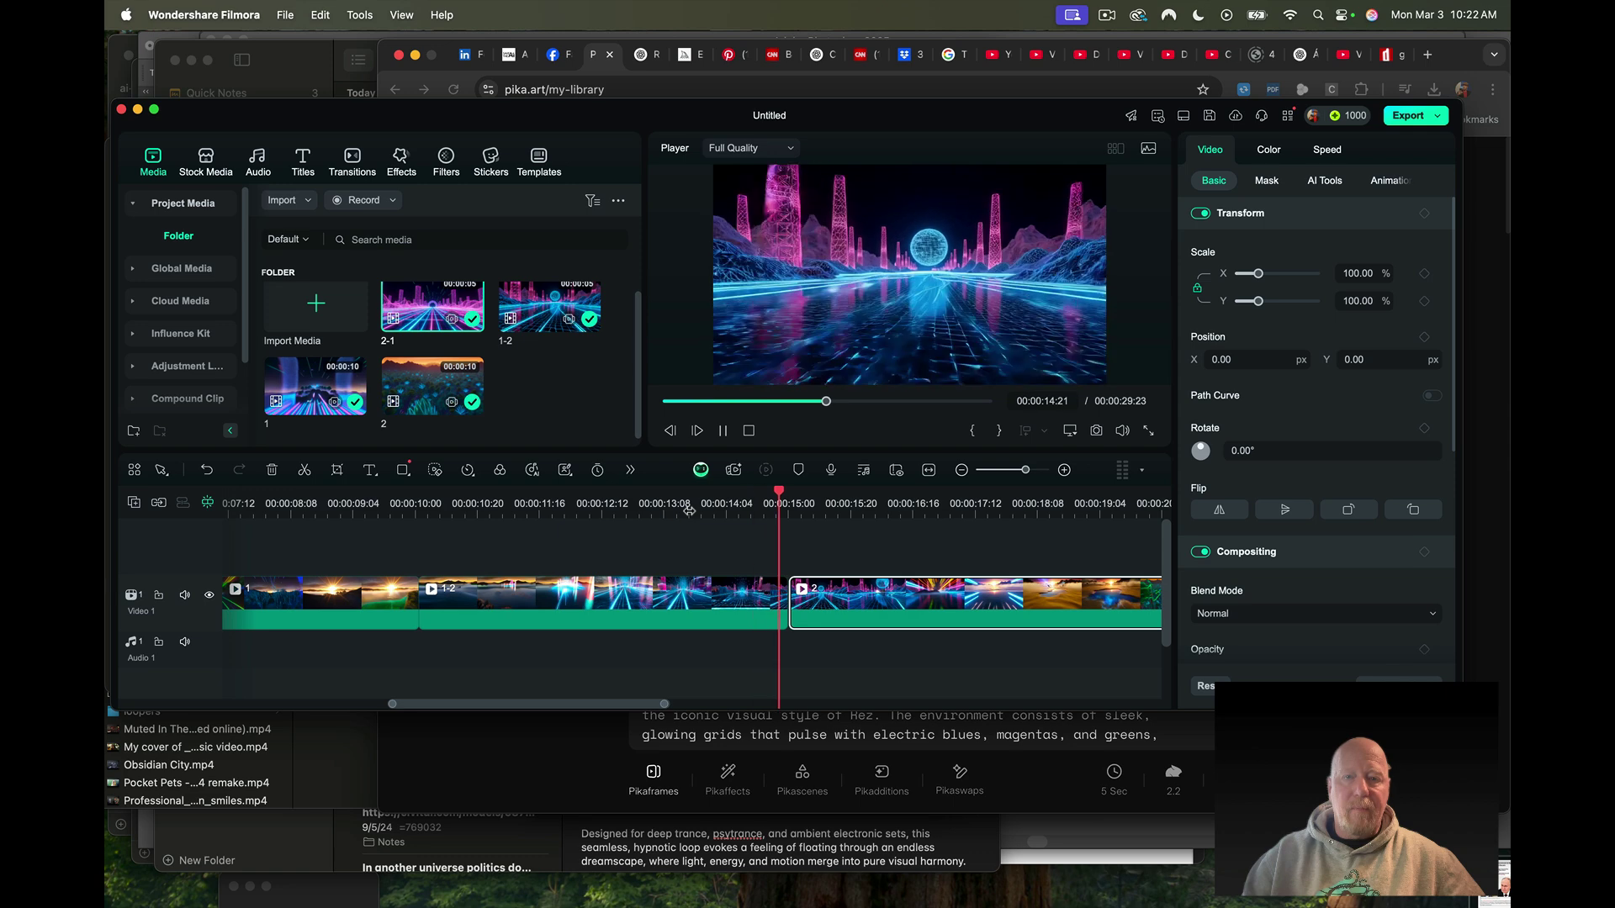
Trim the end of clip 1-2 slightly and replay the join
click(758, 600)
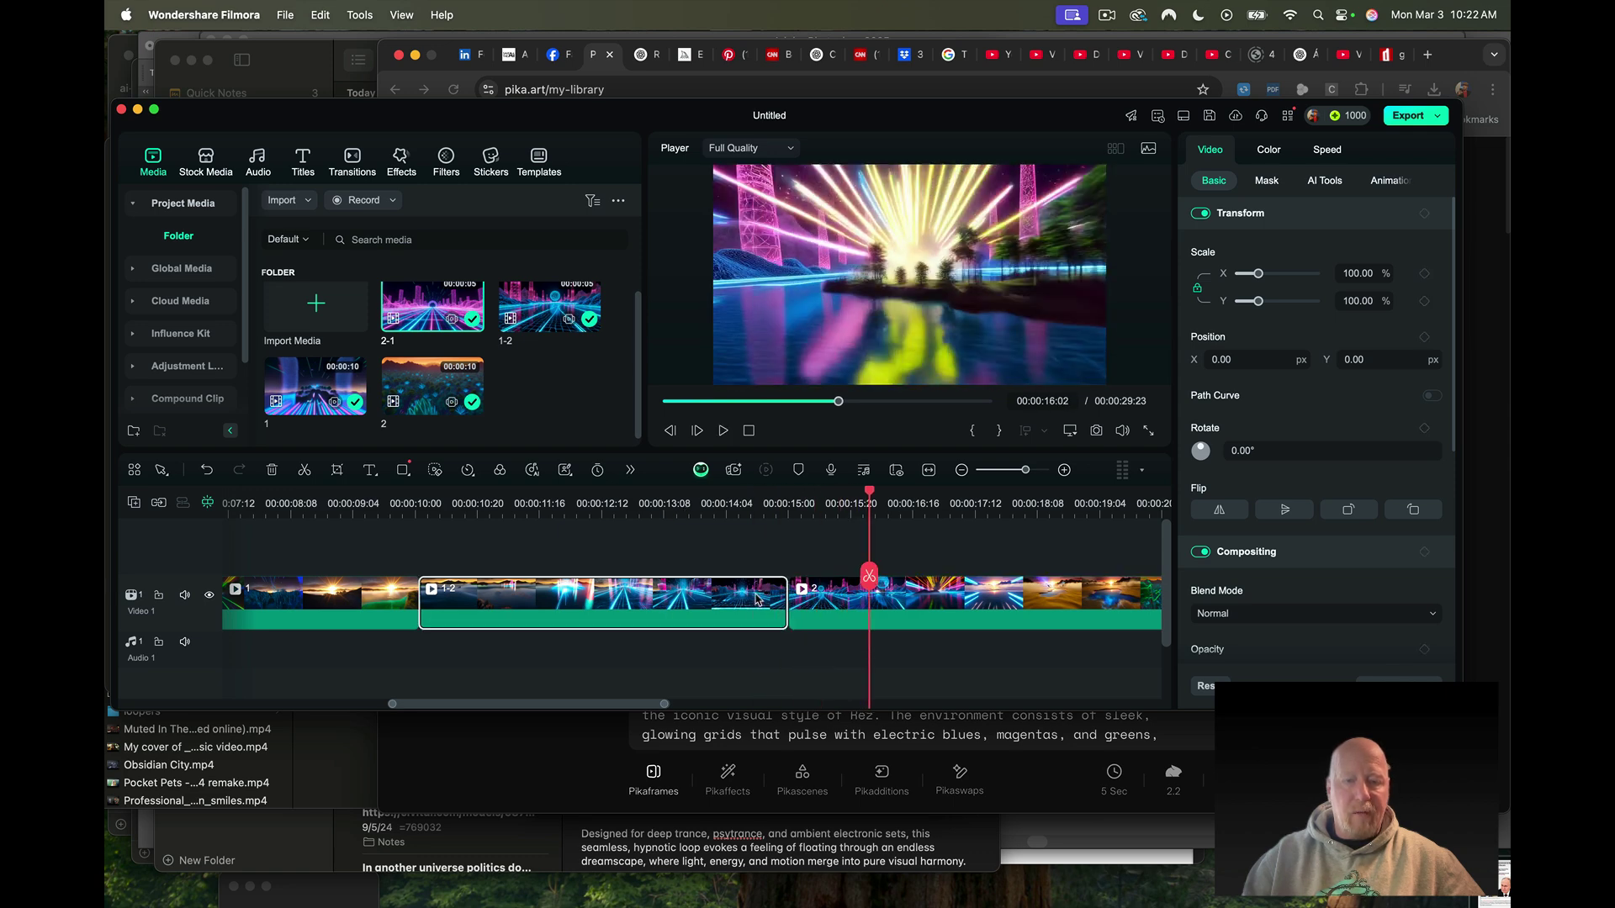
drag(783, 601, 781, 601)
click(728, 515)
key(space)
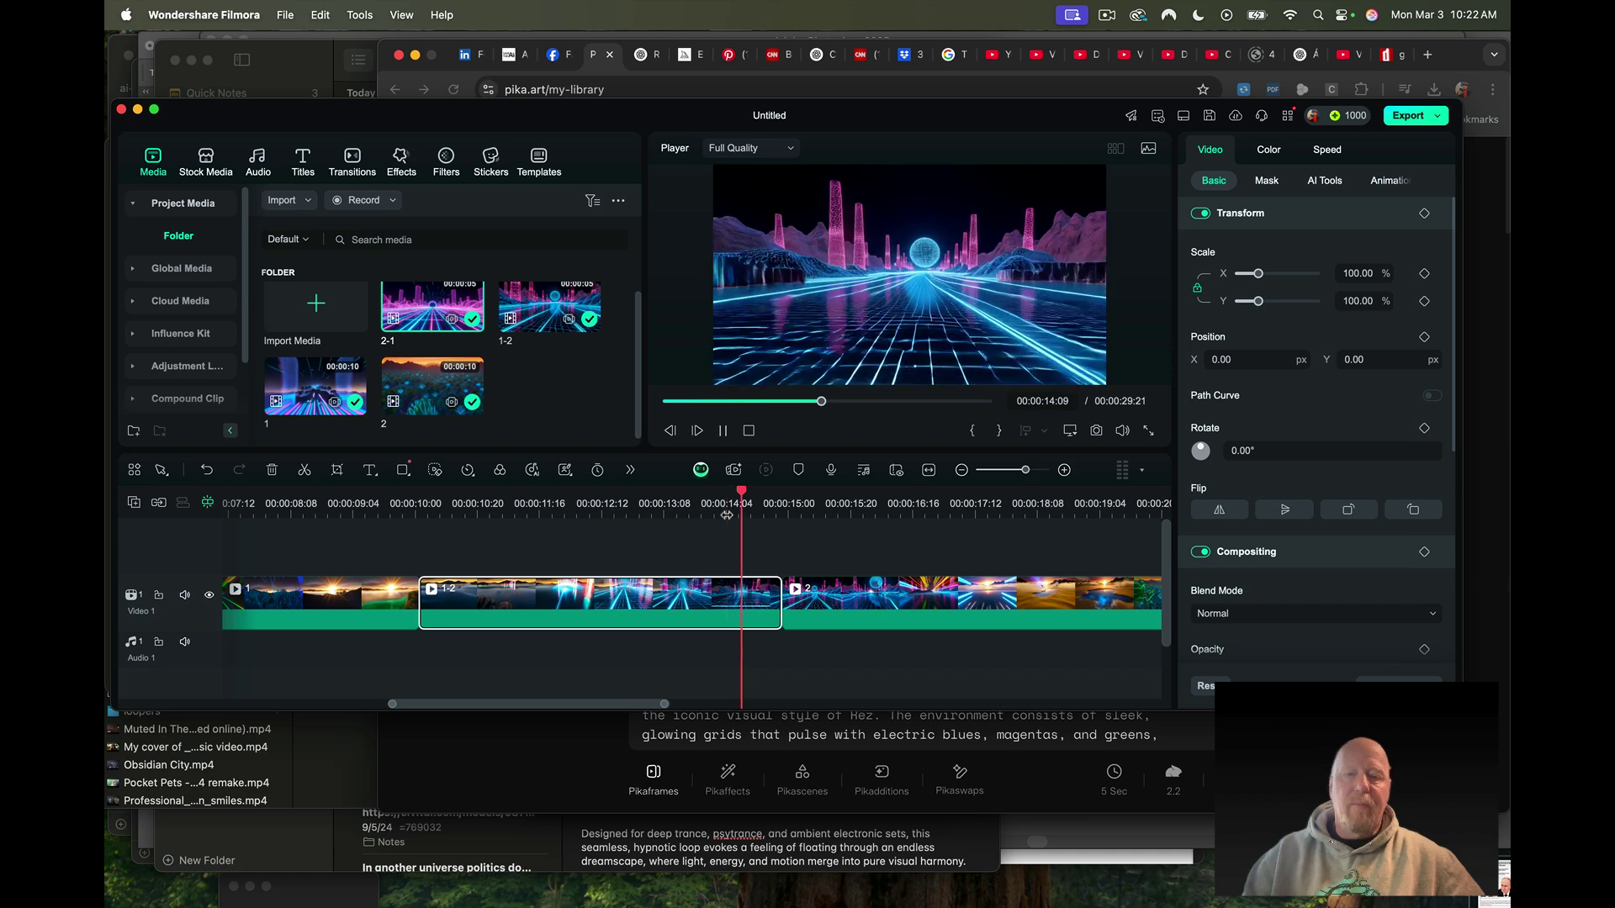
key(space)
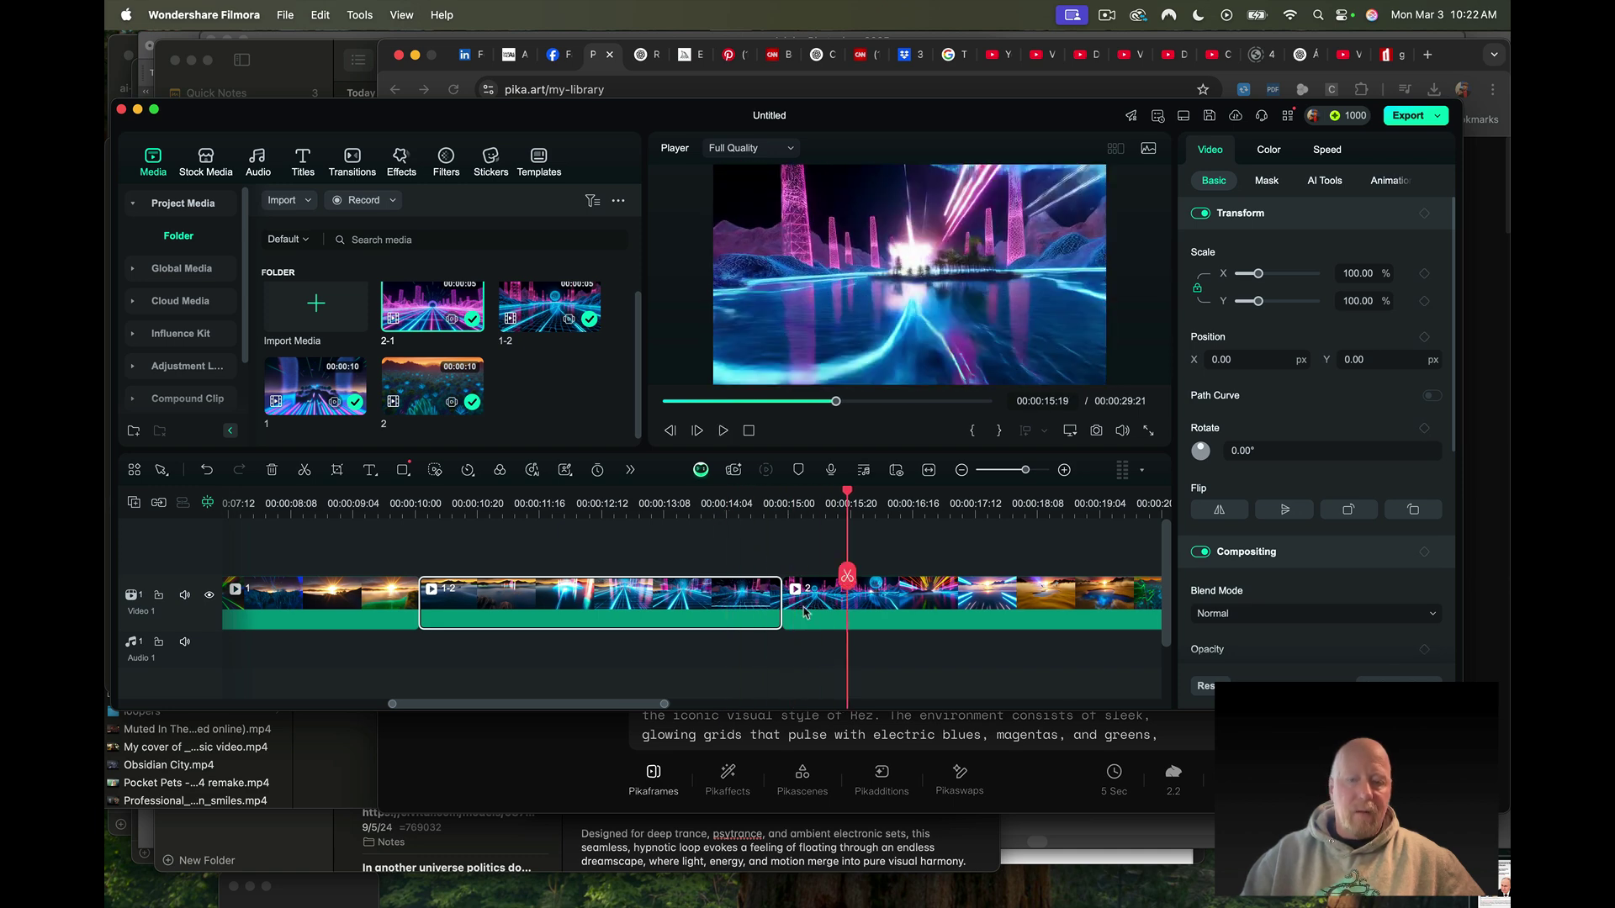
Trim a few more frames off clip 2's start, replaying the join from about 14:04
click(799, 611)
drag(785, 600, 785, 600)
click(731, 516)
key(space)
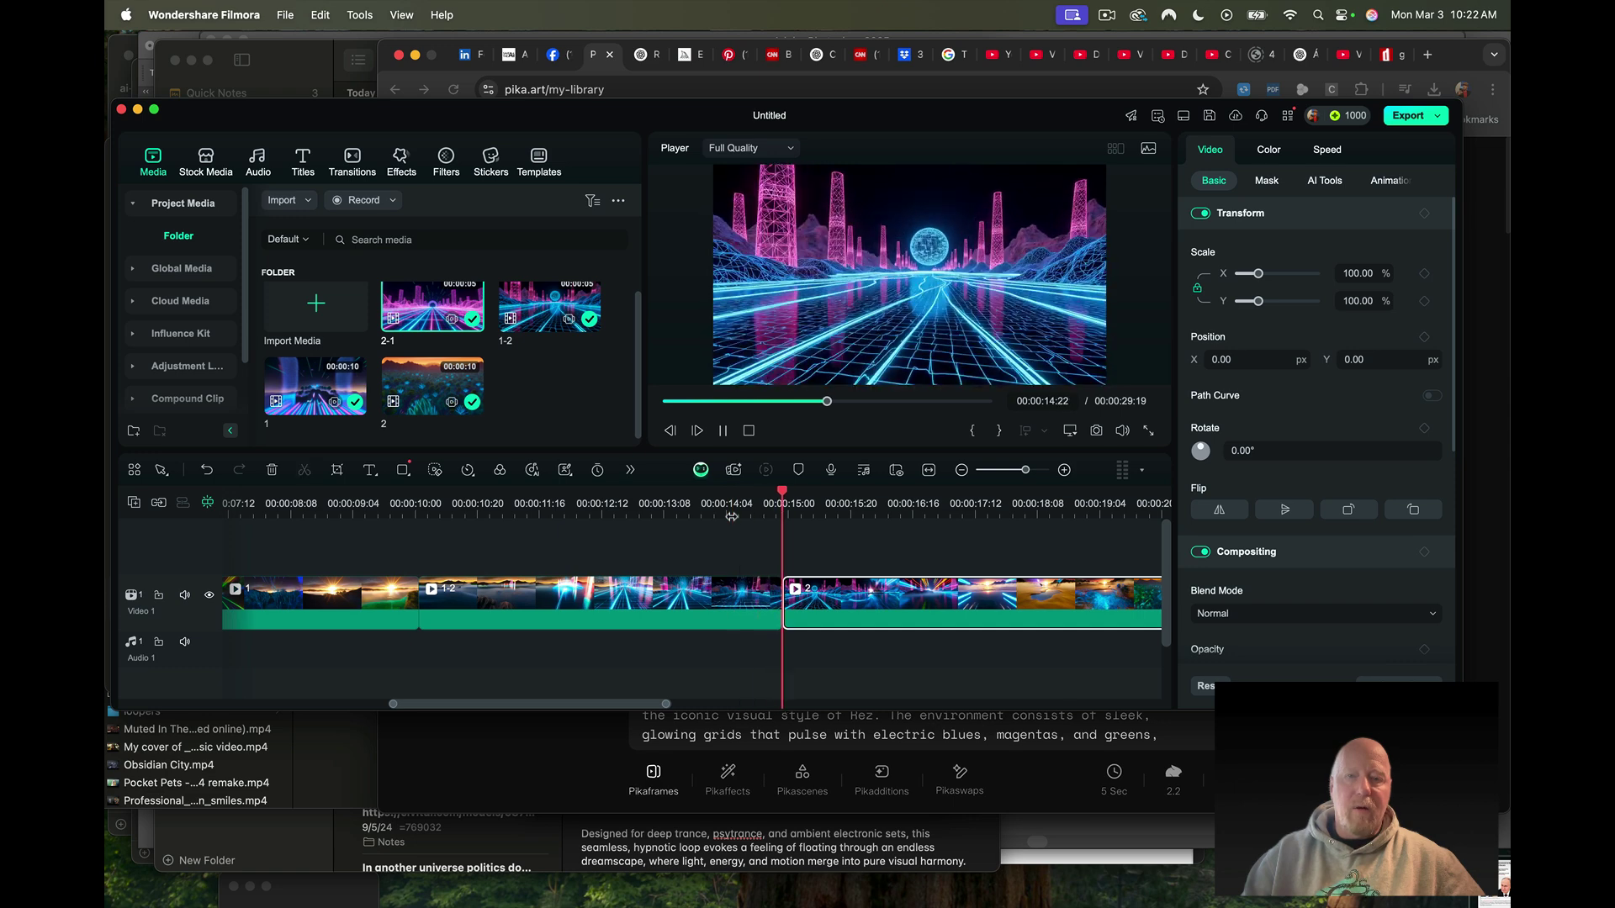
key(space)
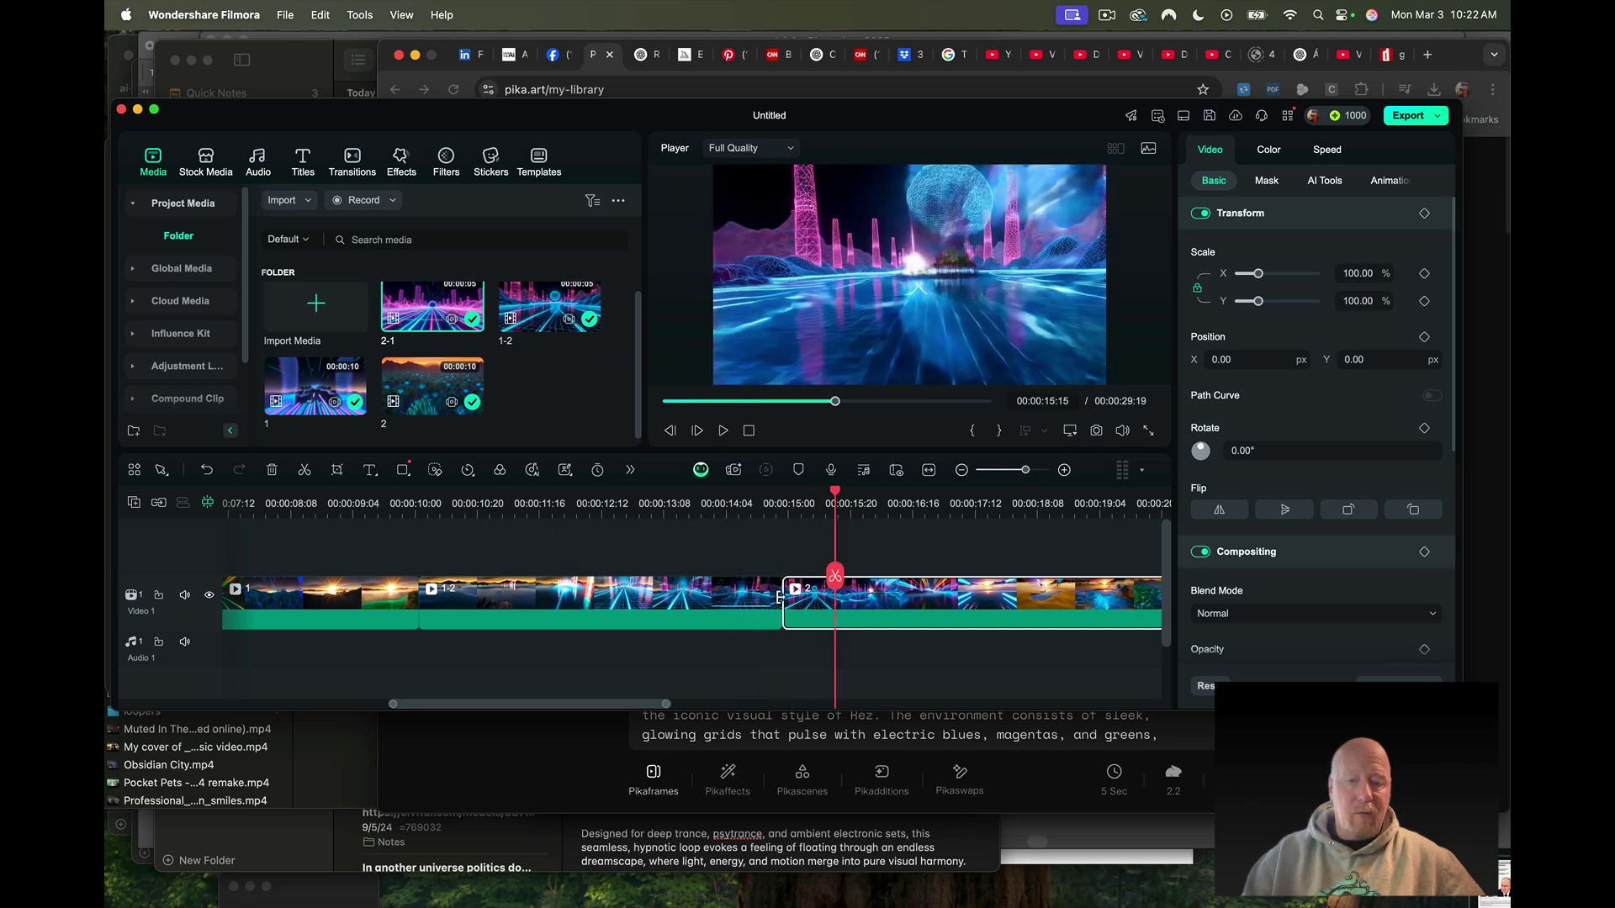
drag(778, 598, 783, 598)
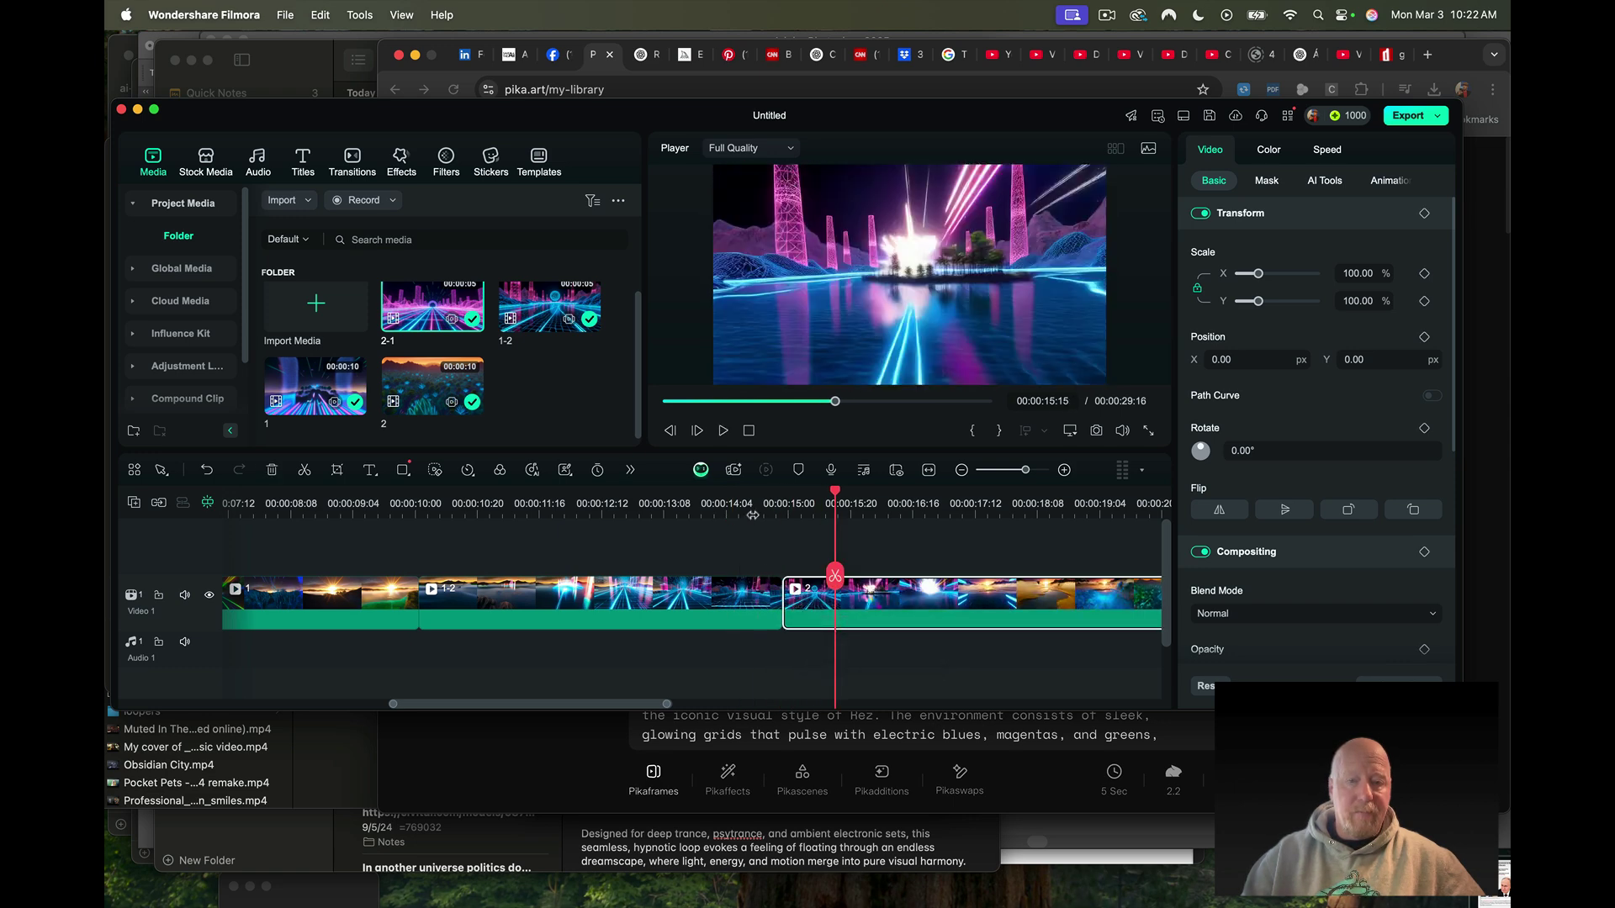
click(753, 514)
key(space)
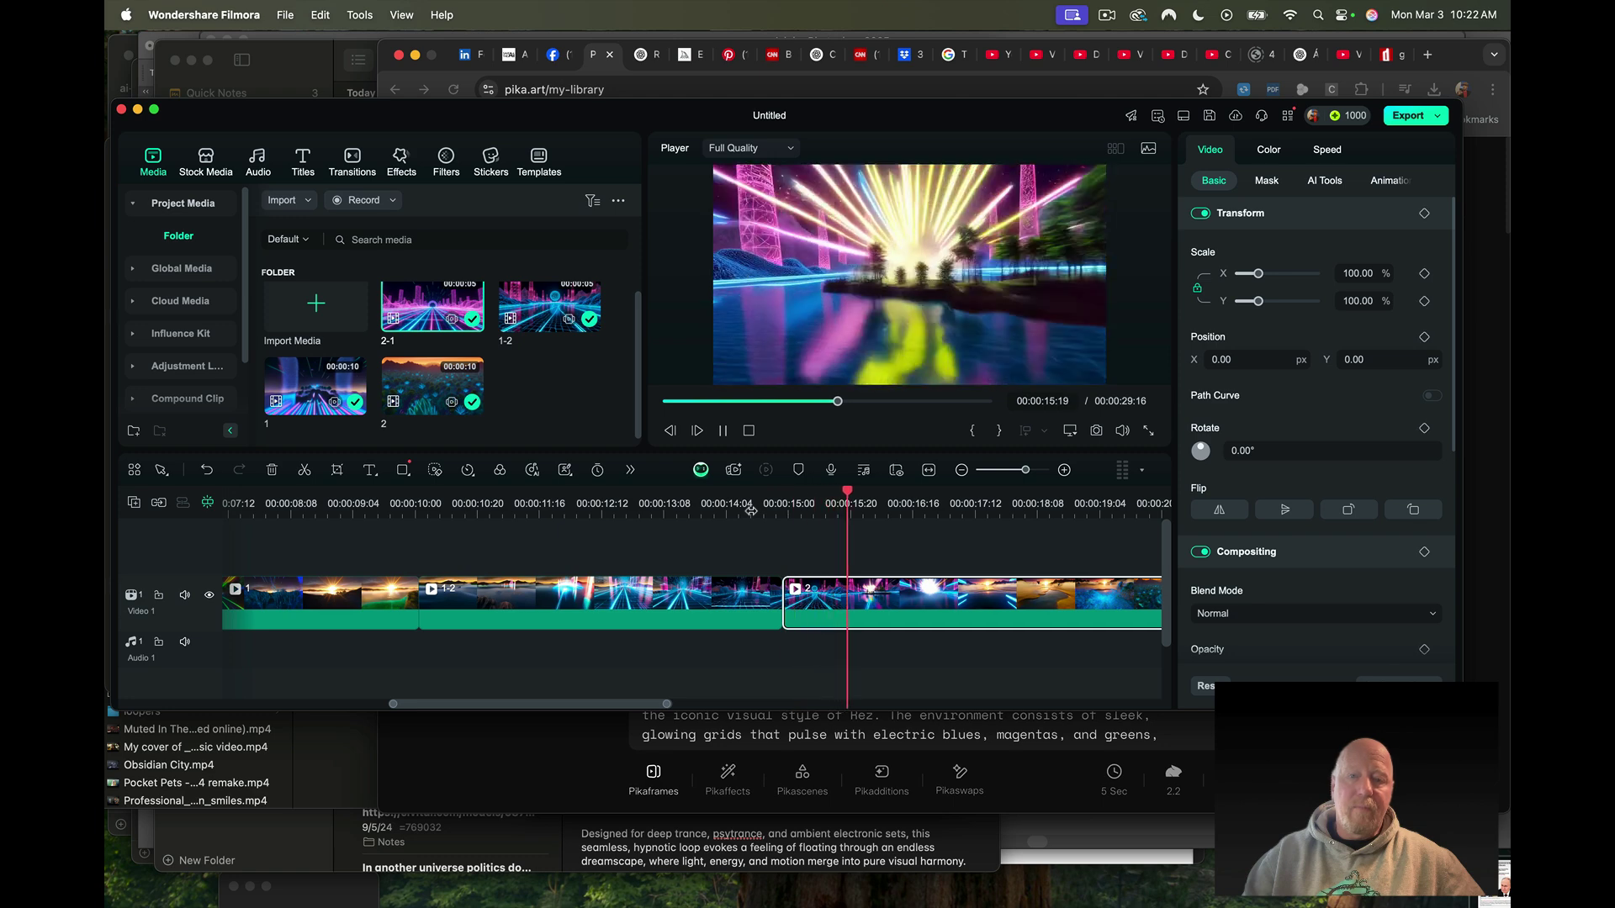
key(space)
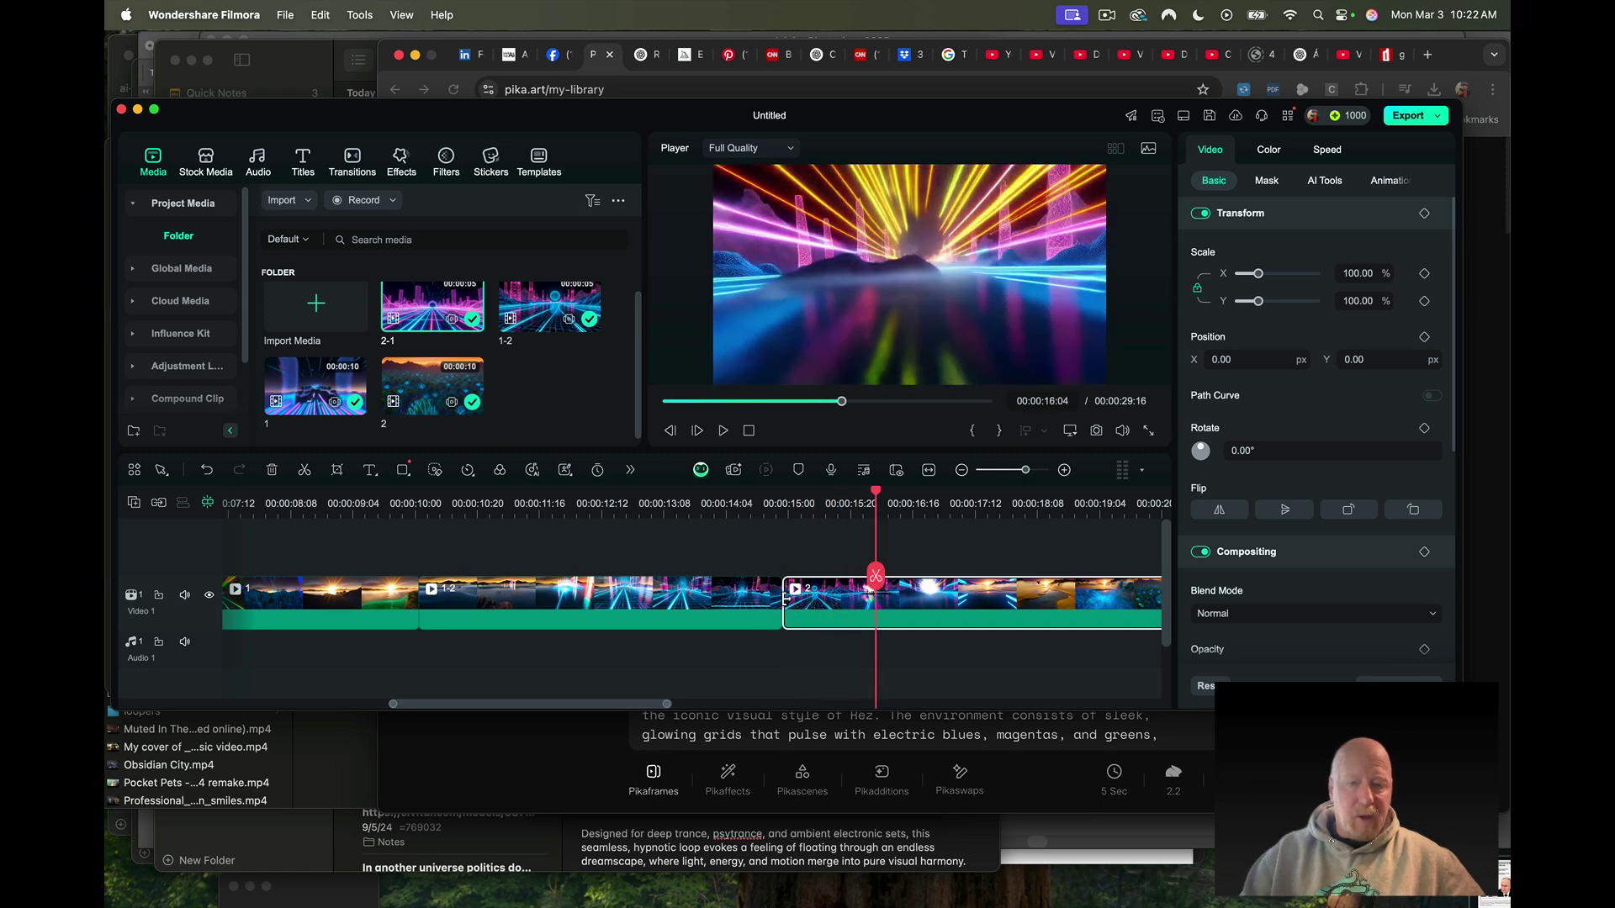
Set clip 2 to start at 15:00, bringing the total to 00:00:29:14, and replay from 13:08
drag(784, 598, 784, 599)
click(713, 504)
key(space)
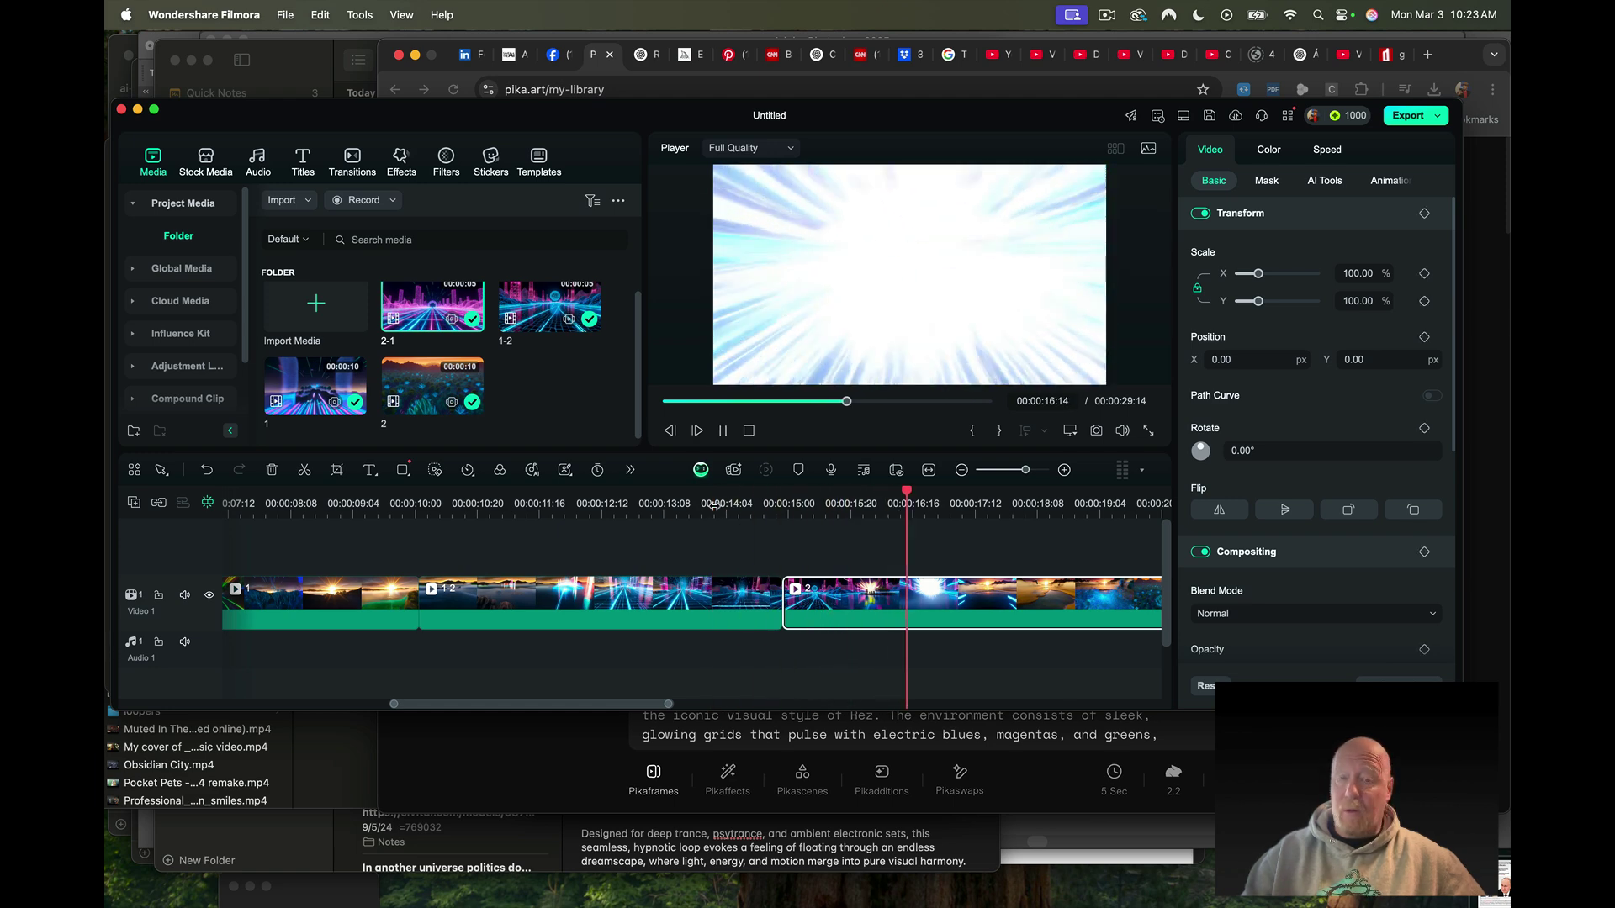
click(667, 505)
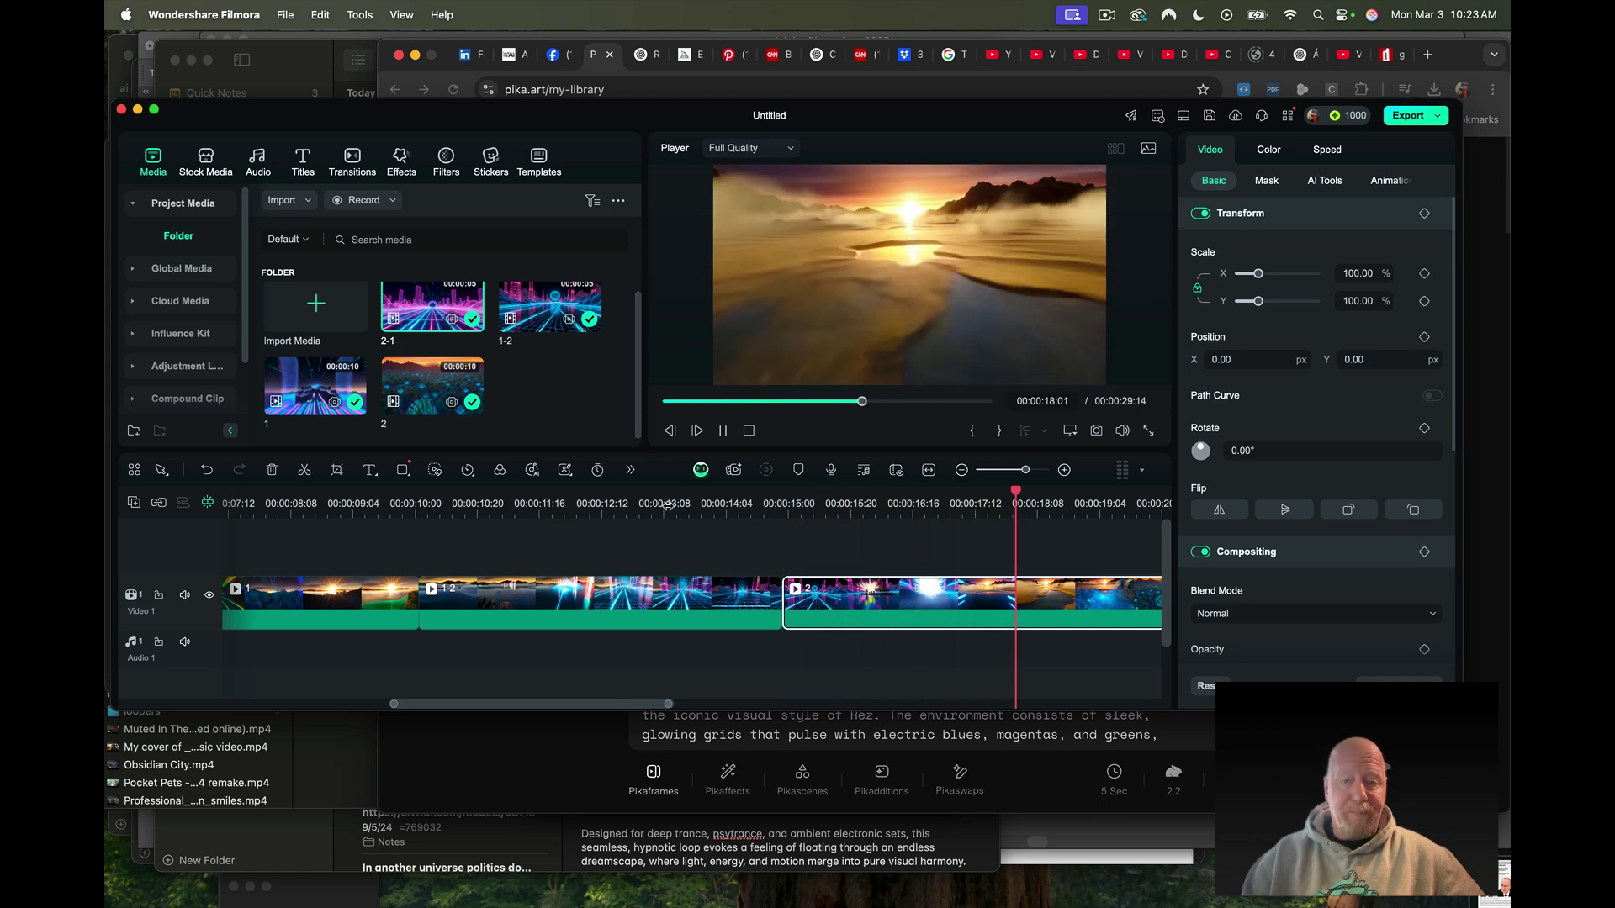
key(space)
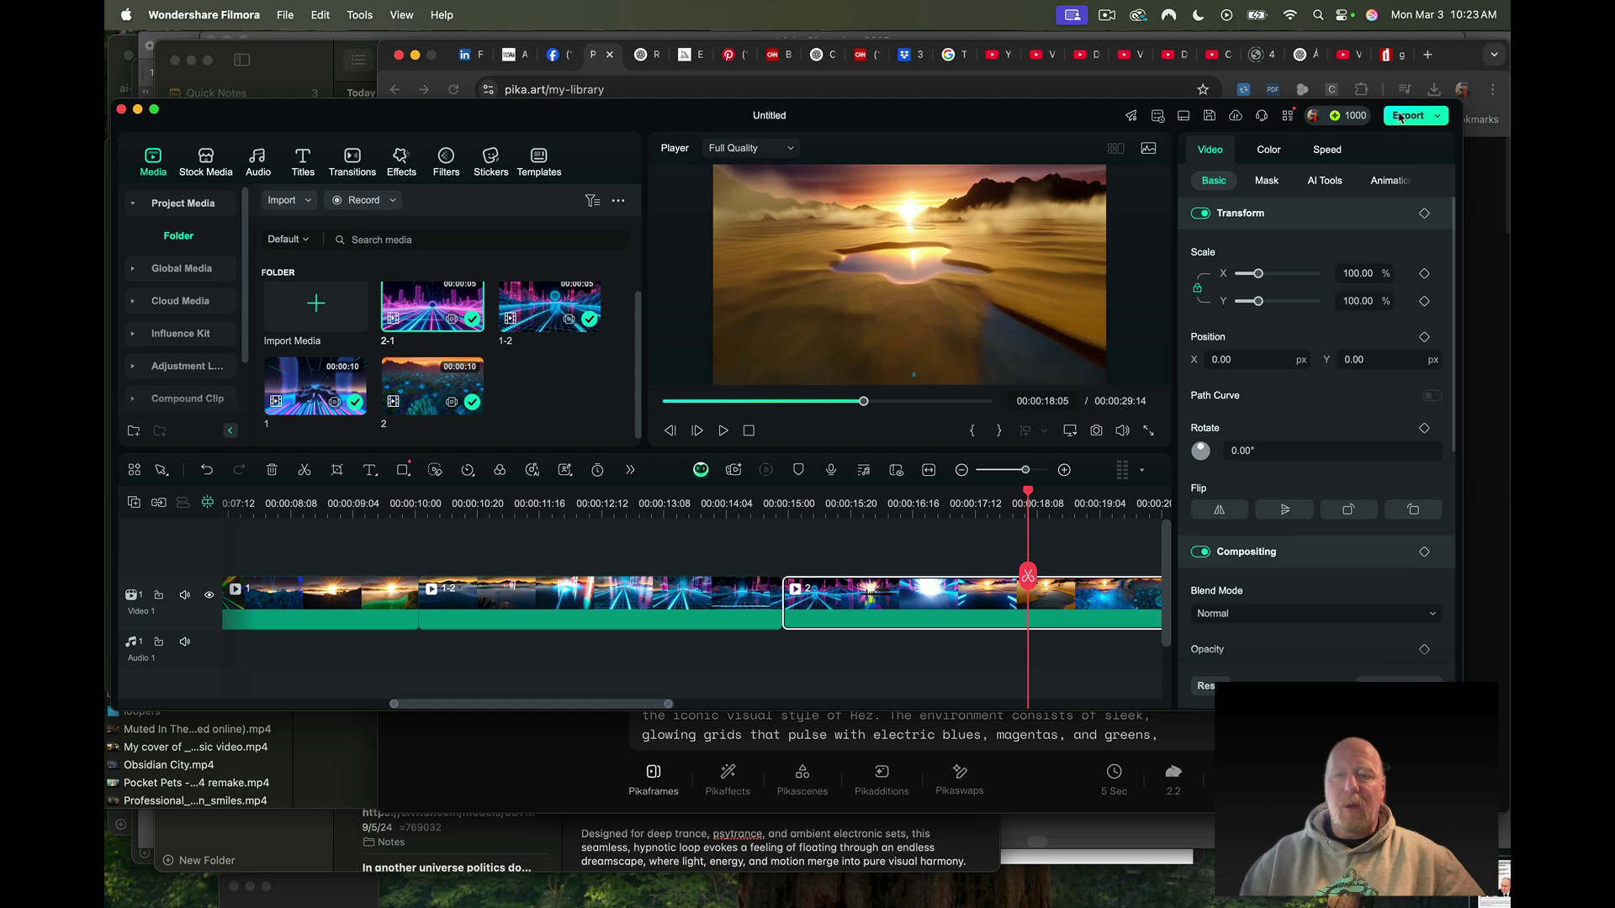
Export the sequence as demo-loop.mp4 into the Downloads > demo folder
key(super+e)
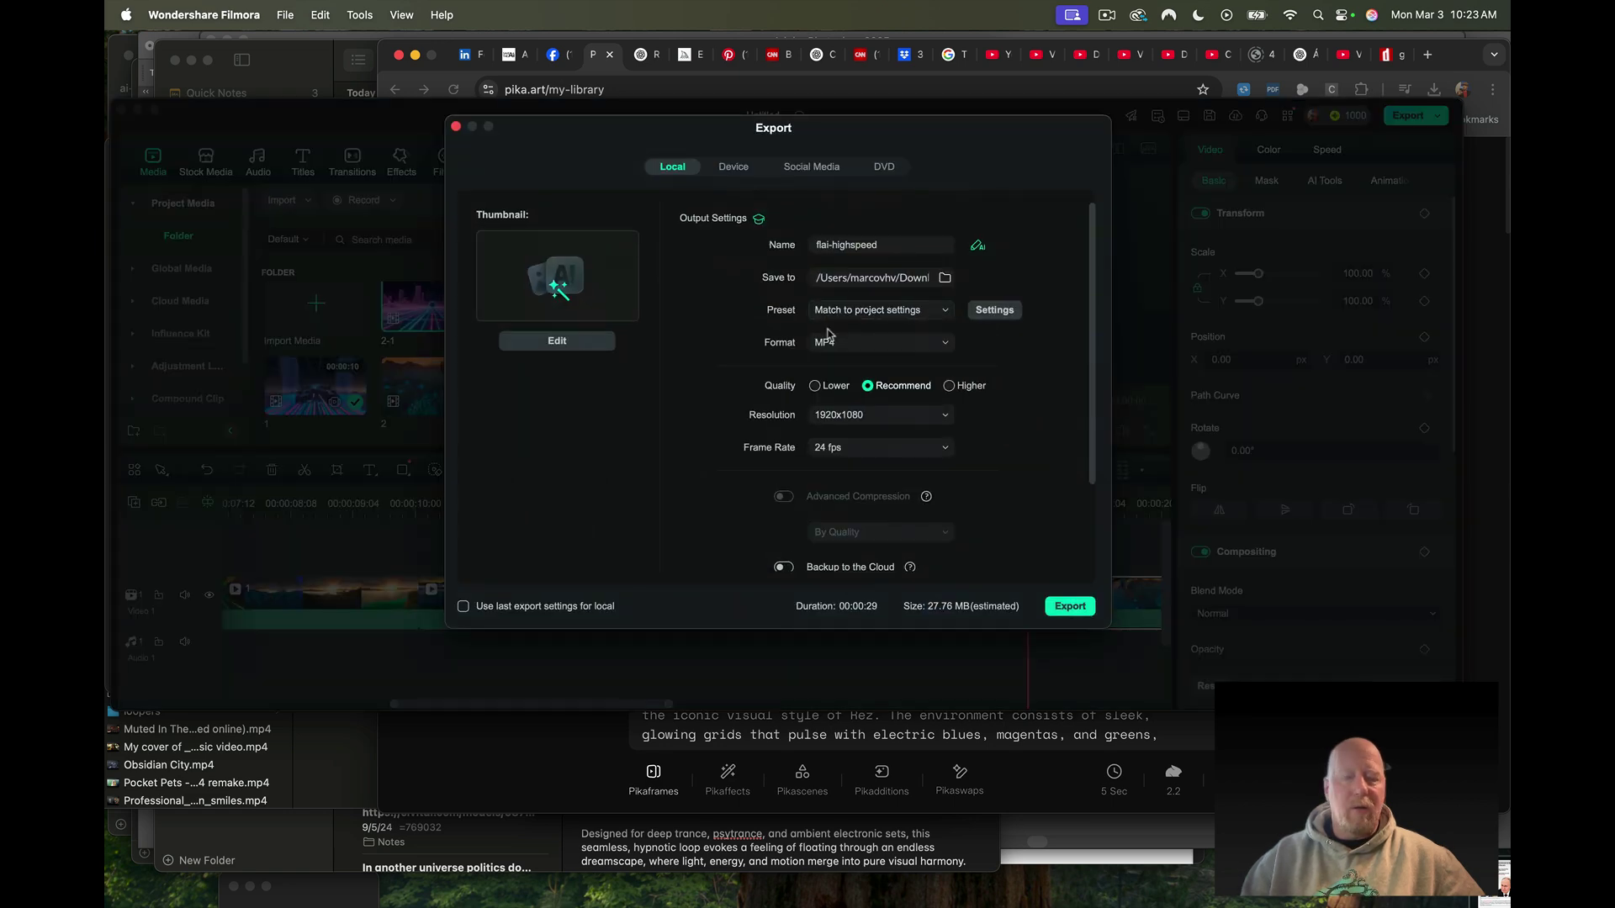
click(863, 245)
text(demo-)
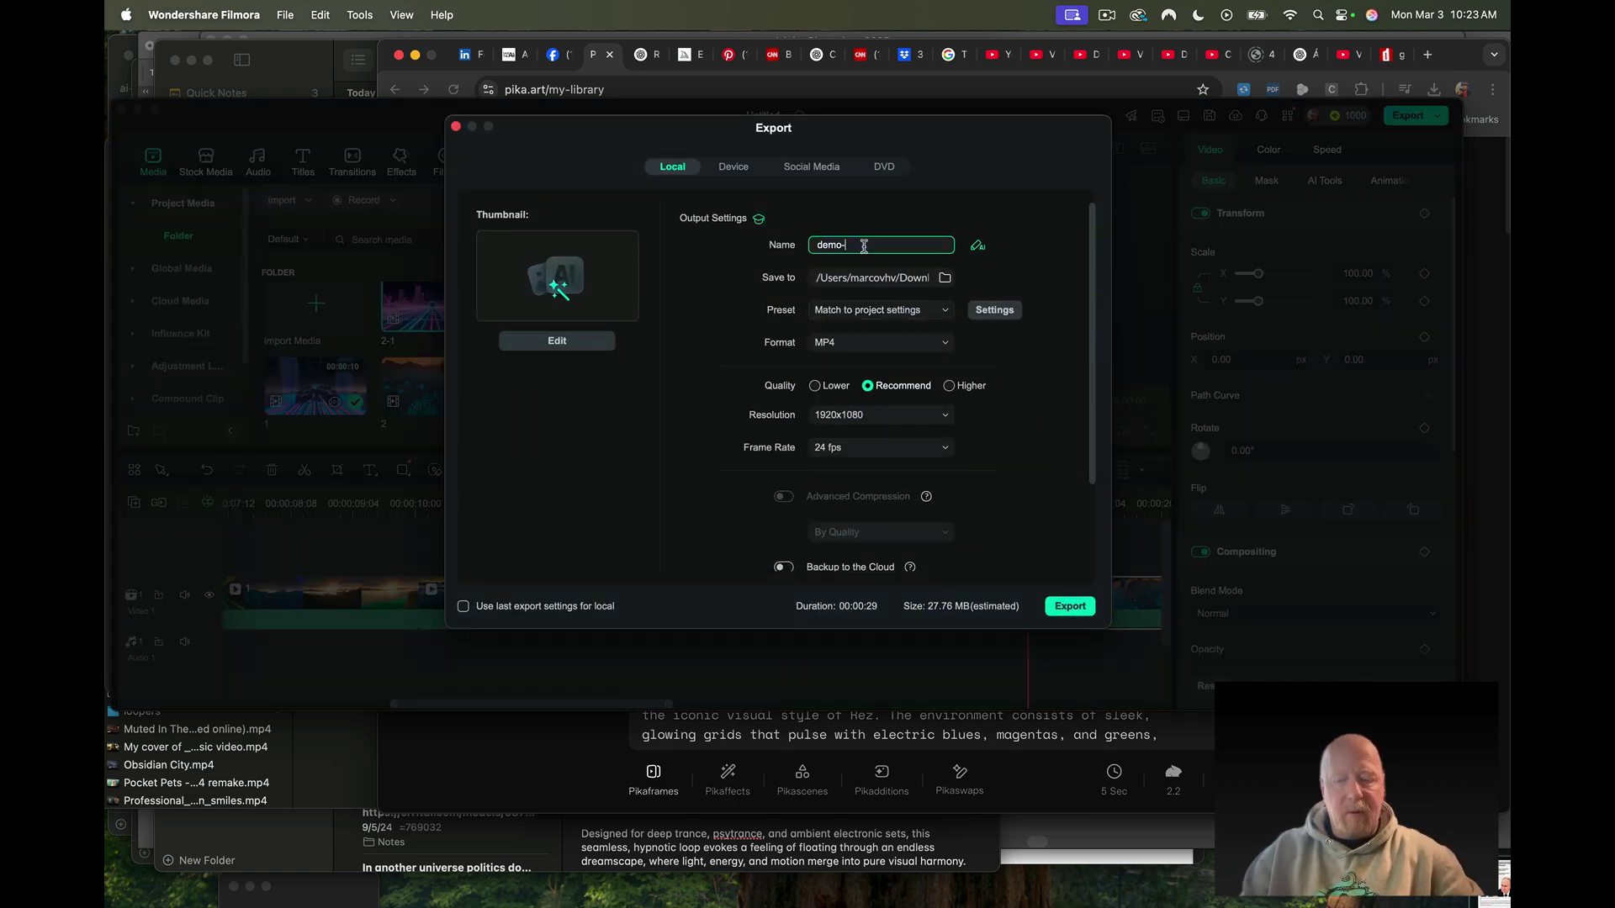
text(loop)
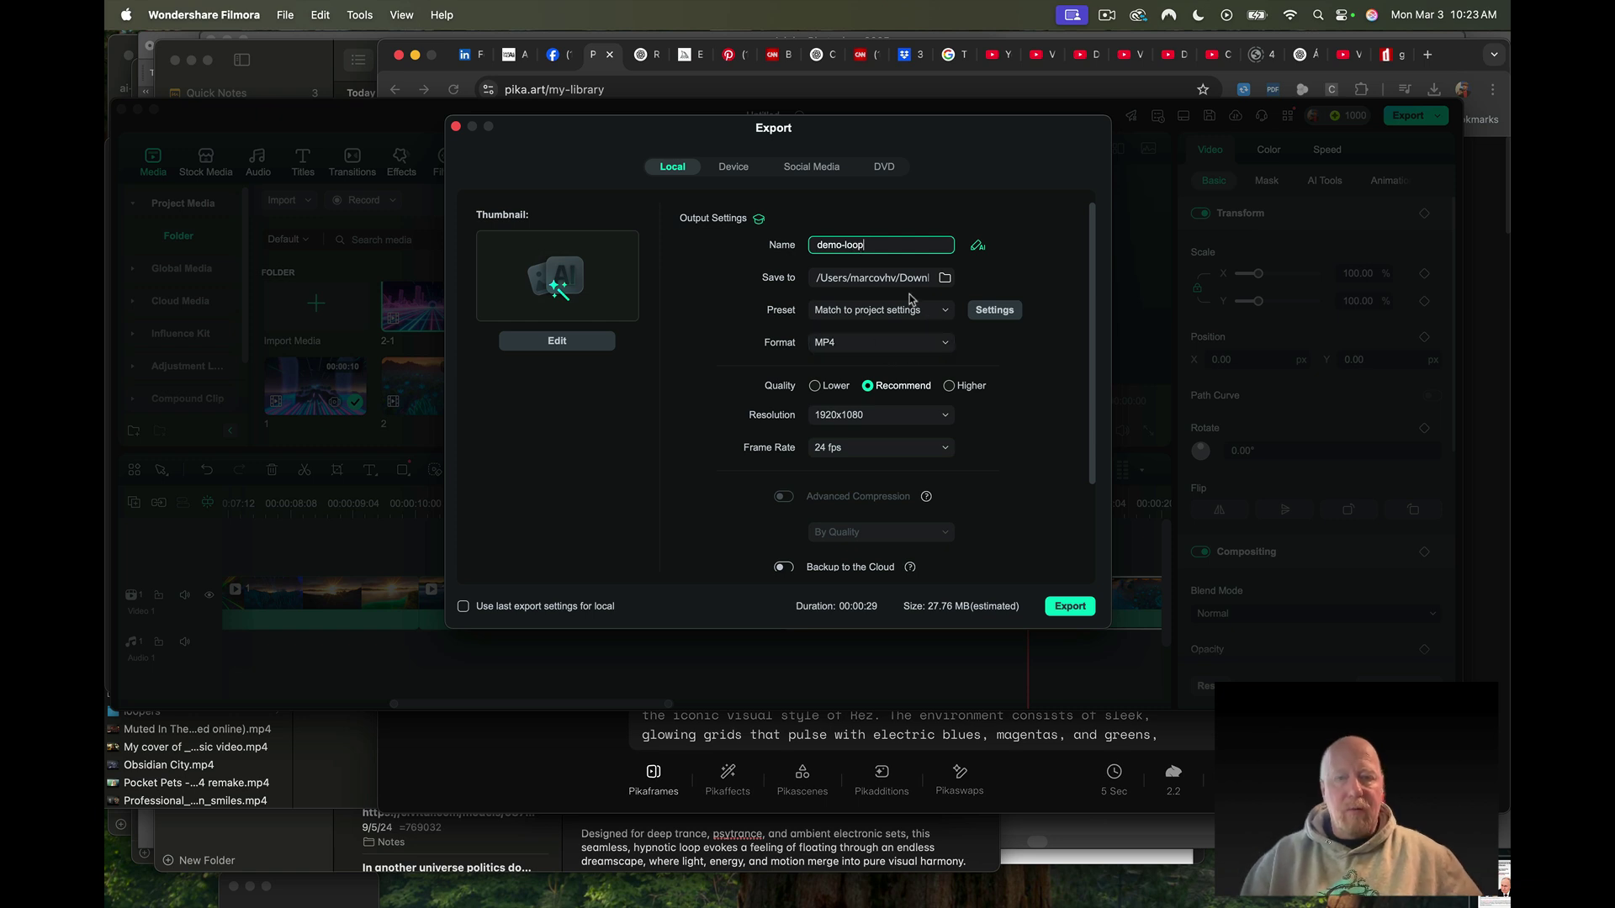
click(942, 283)
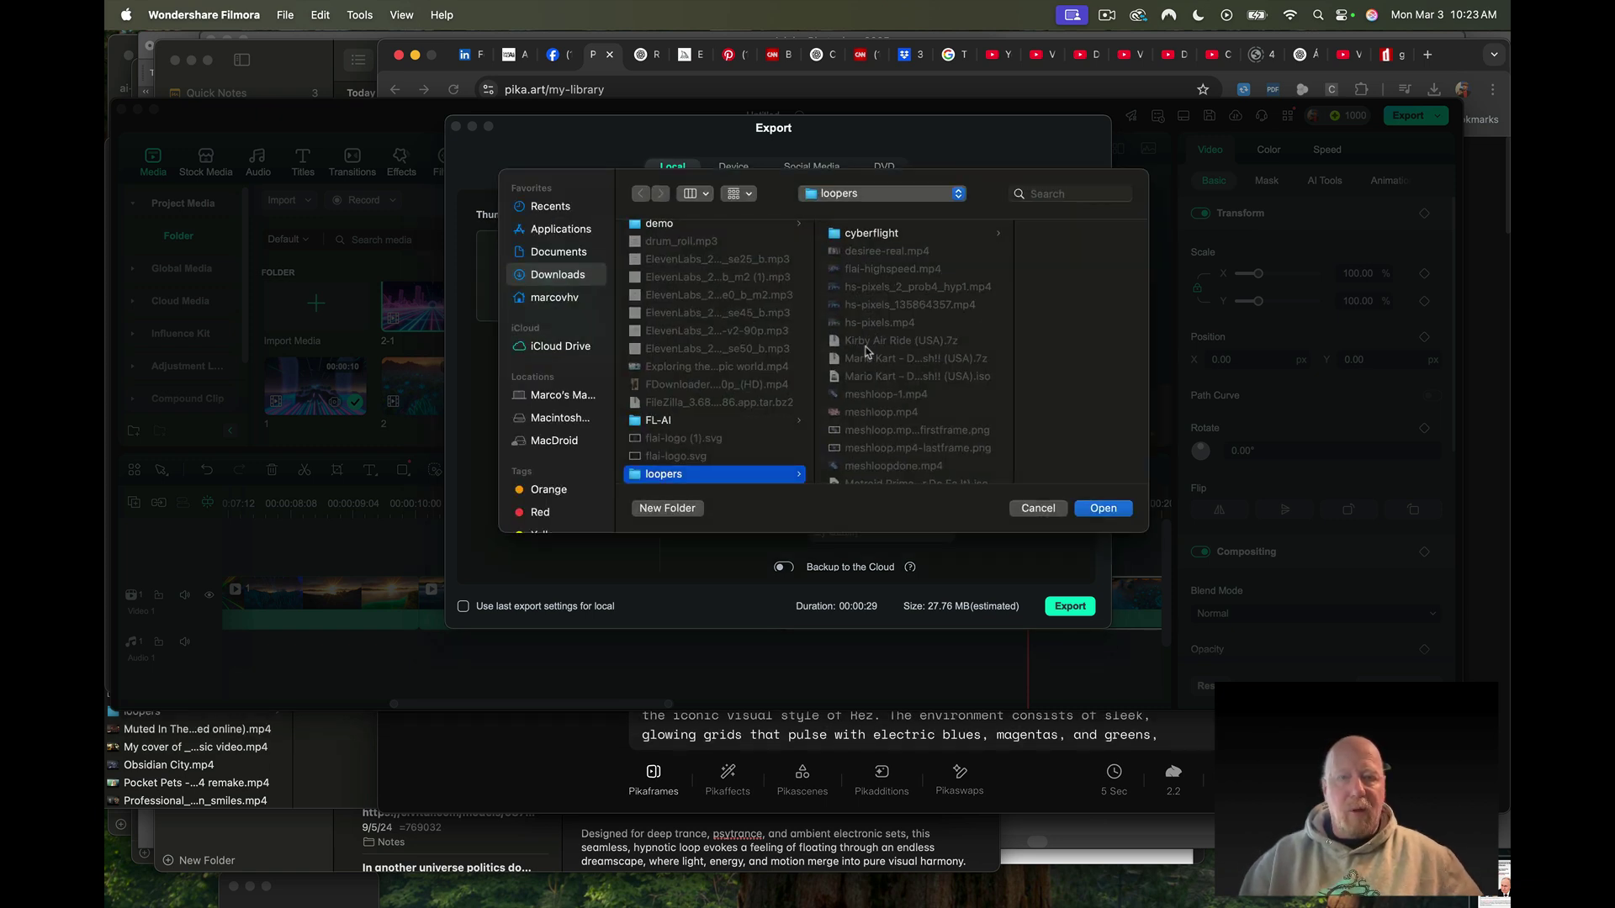
click(833, 196)
click(839, 328)
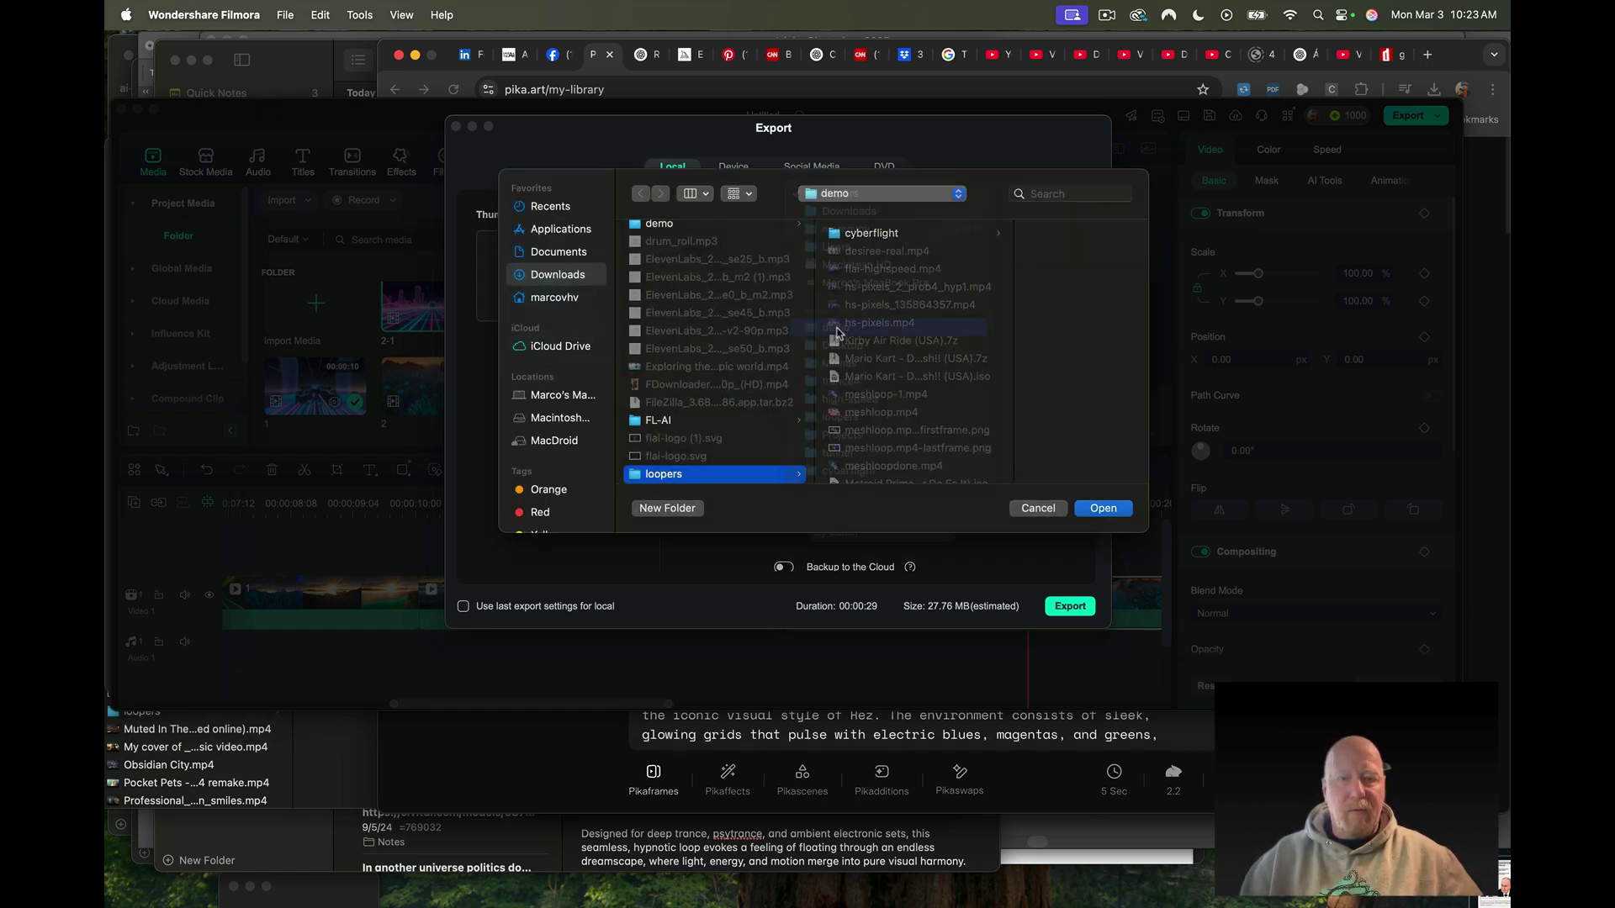
click(1103, 509)
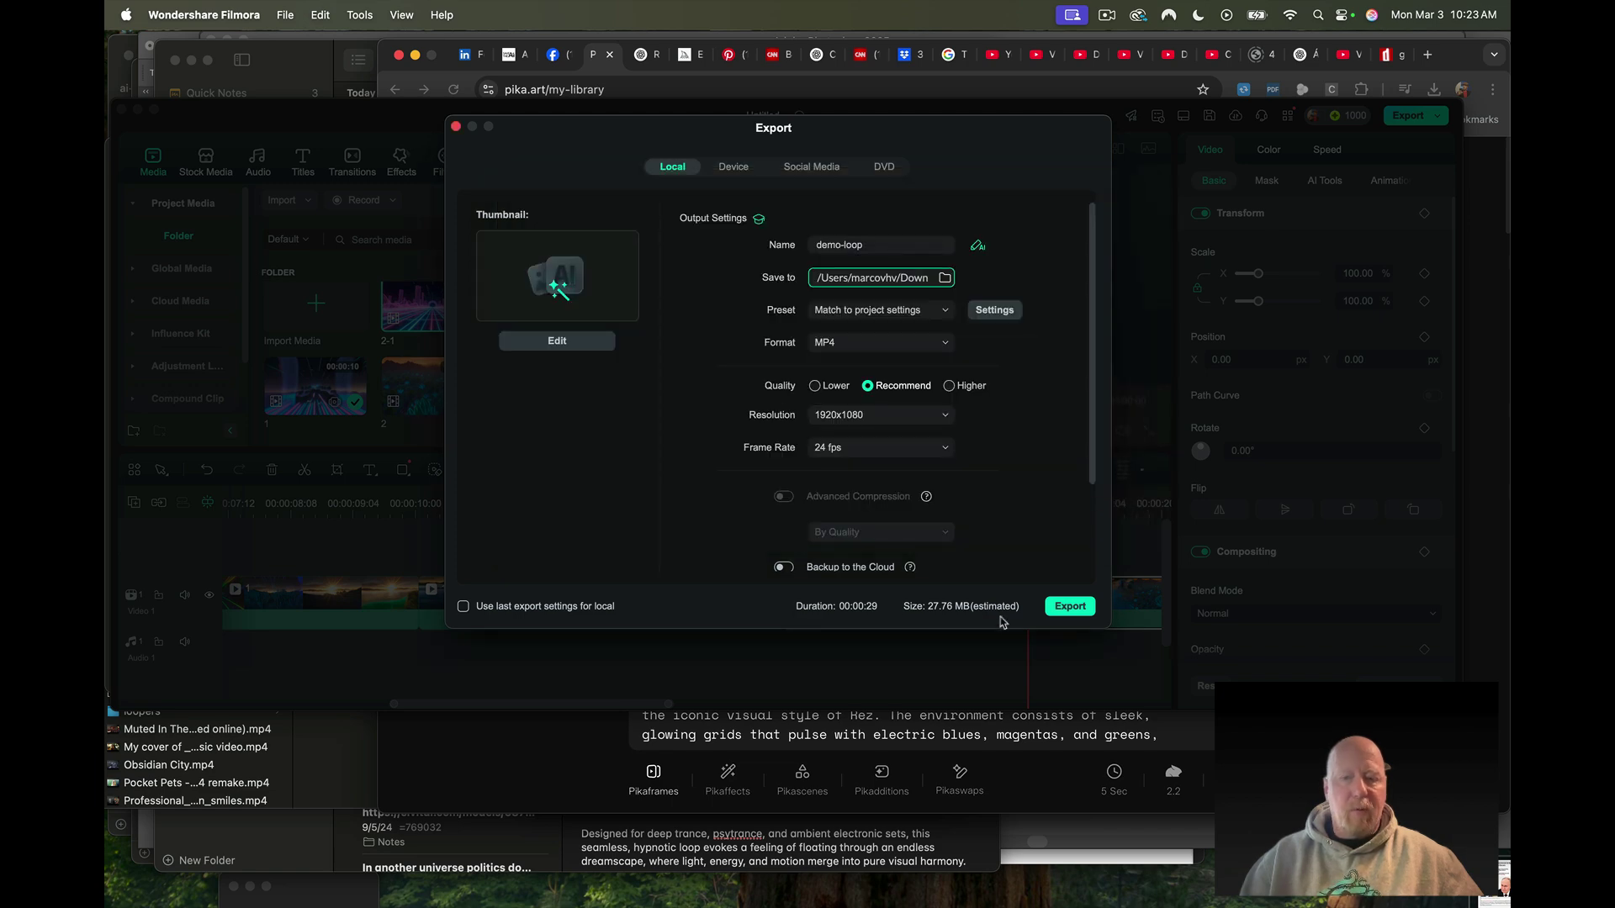
click(1063, 609)
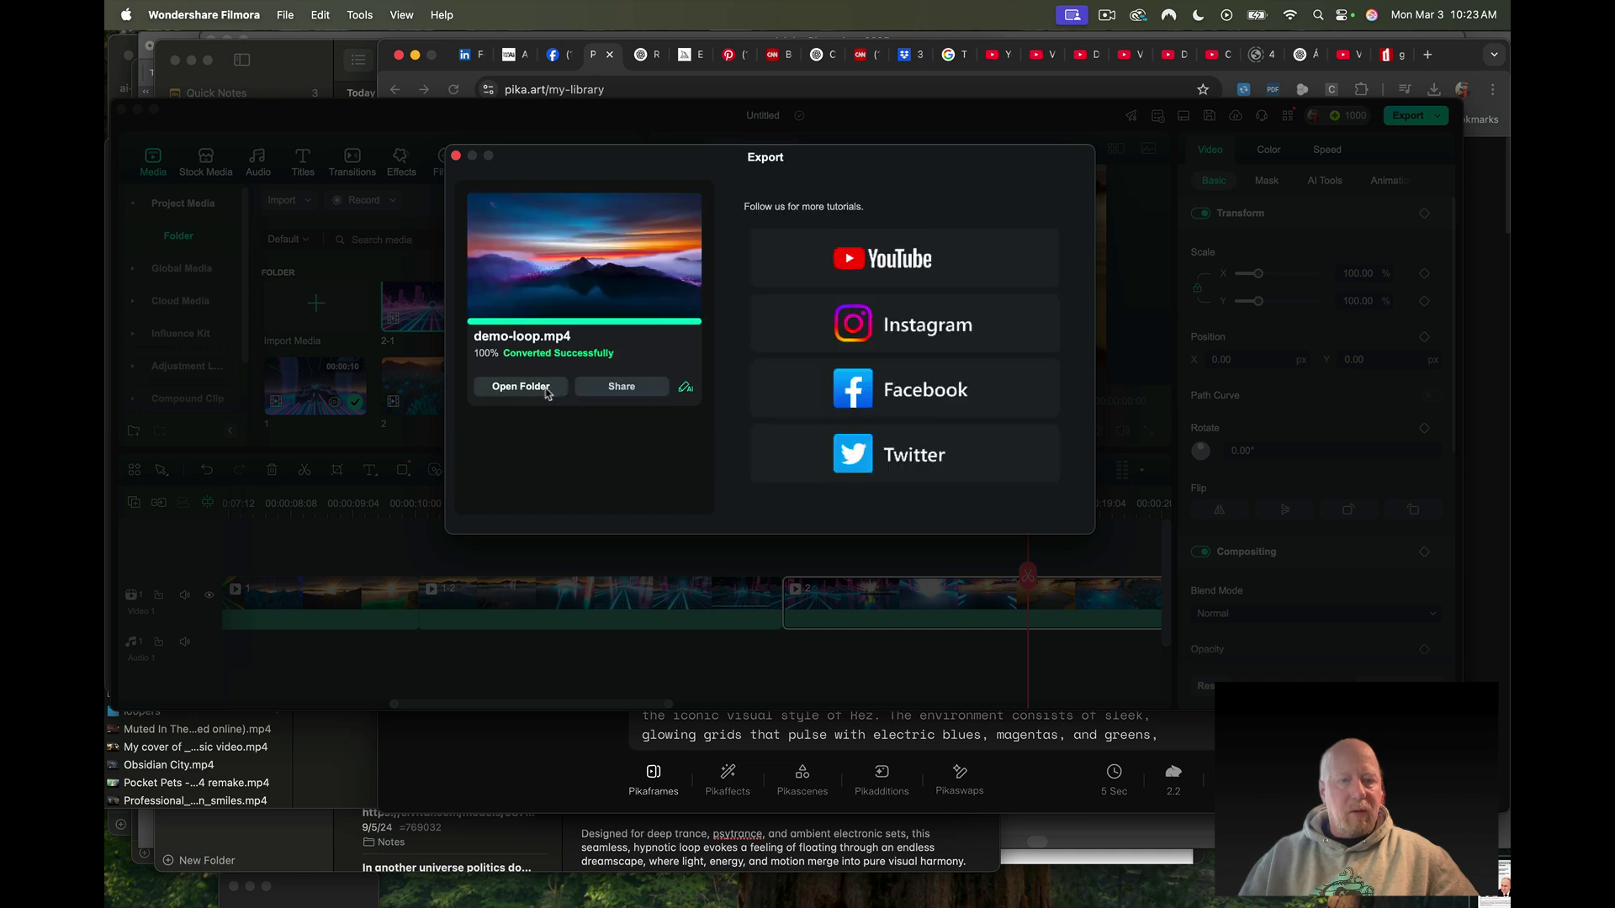
Inspect demo-loop.mp4 (30.7 MB, 1920×1080) in Finder's demo folder, then return to Filmora
click(541, 388)
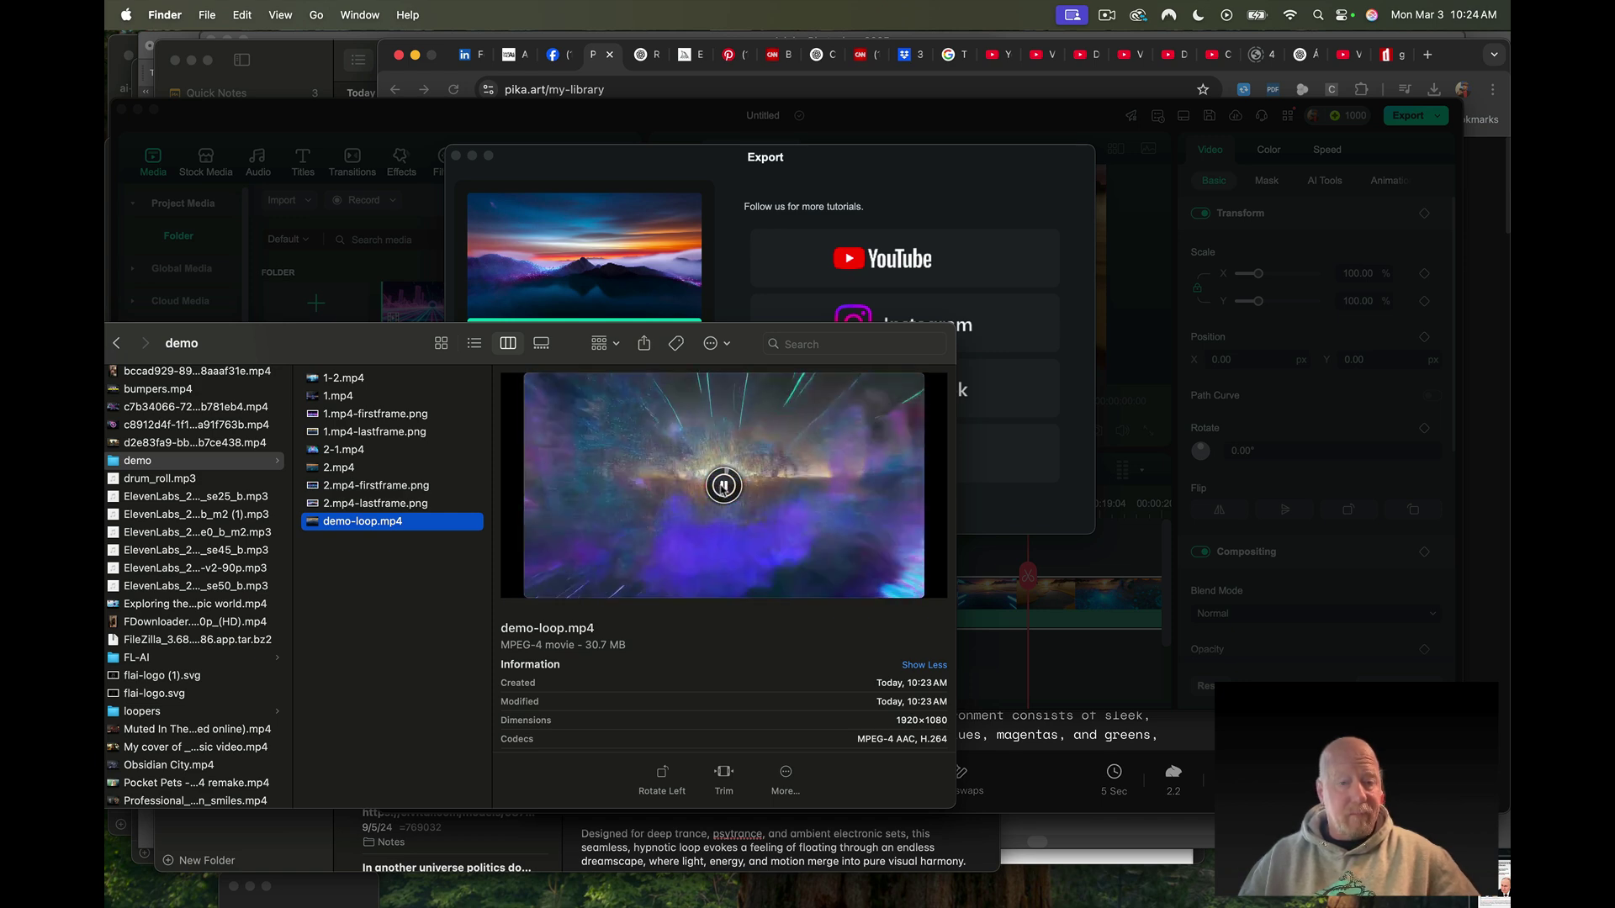
click(390, 704)
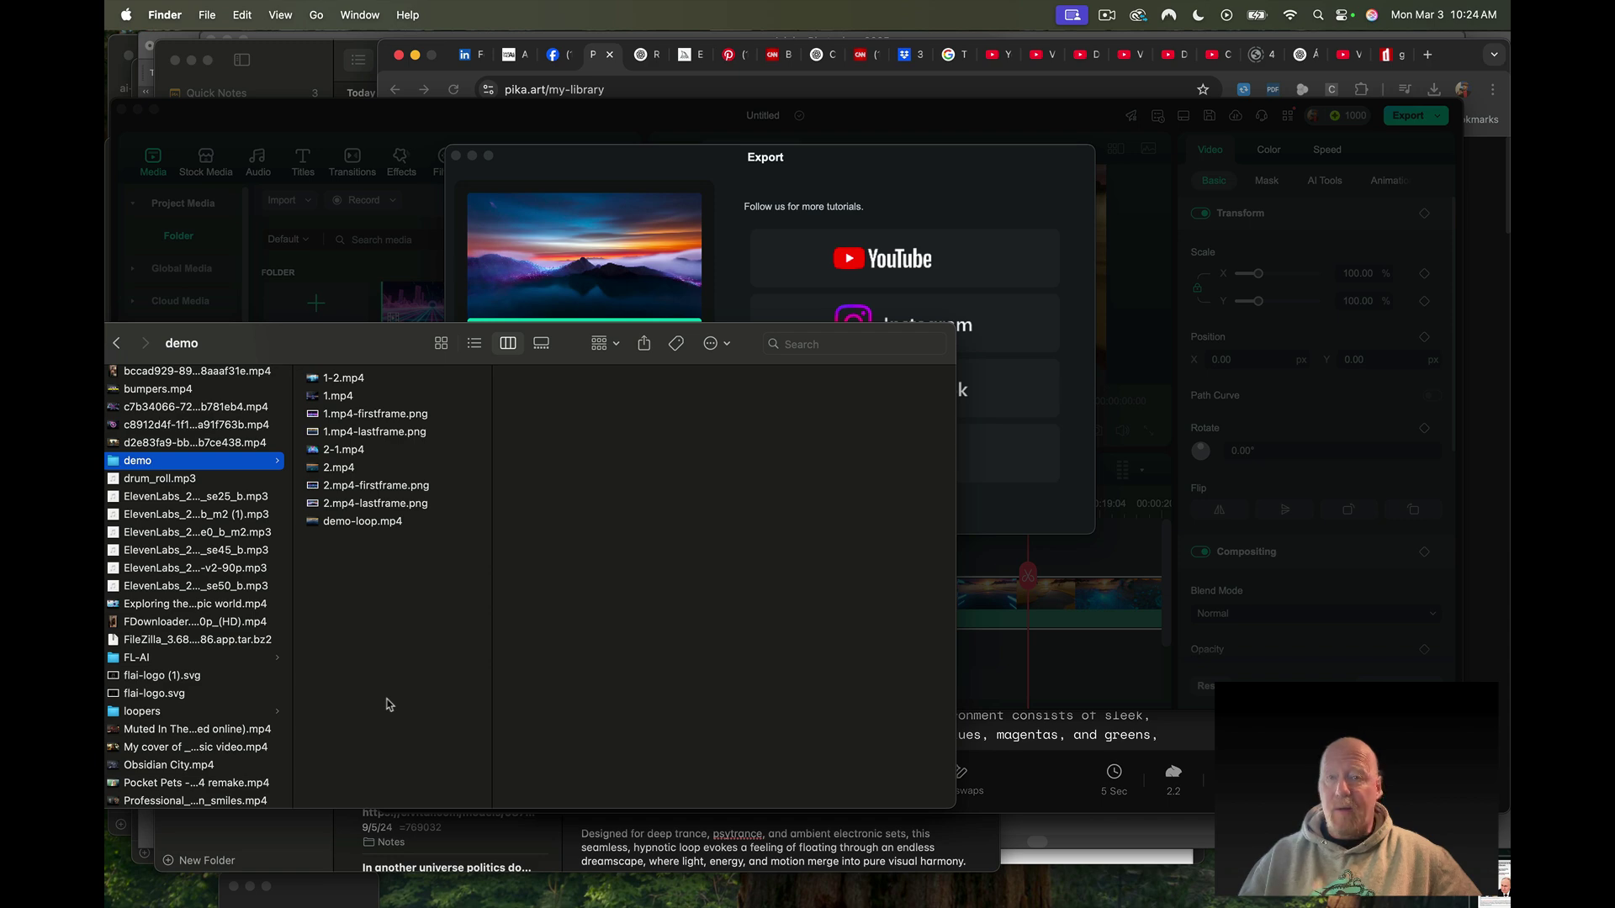
click(995, 650)
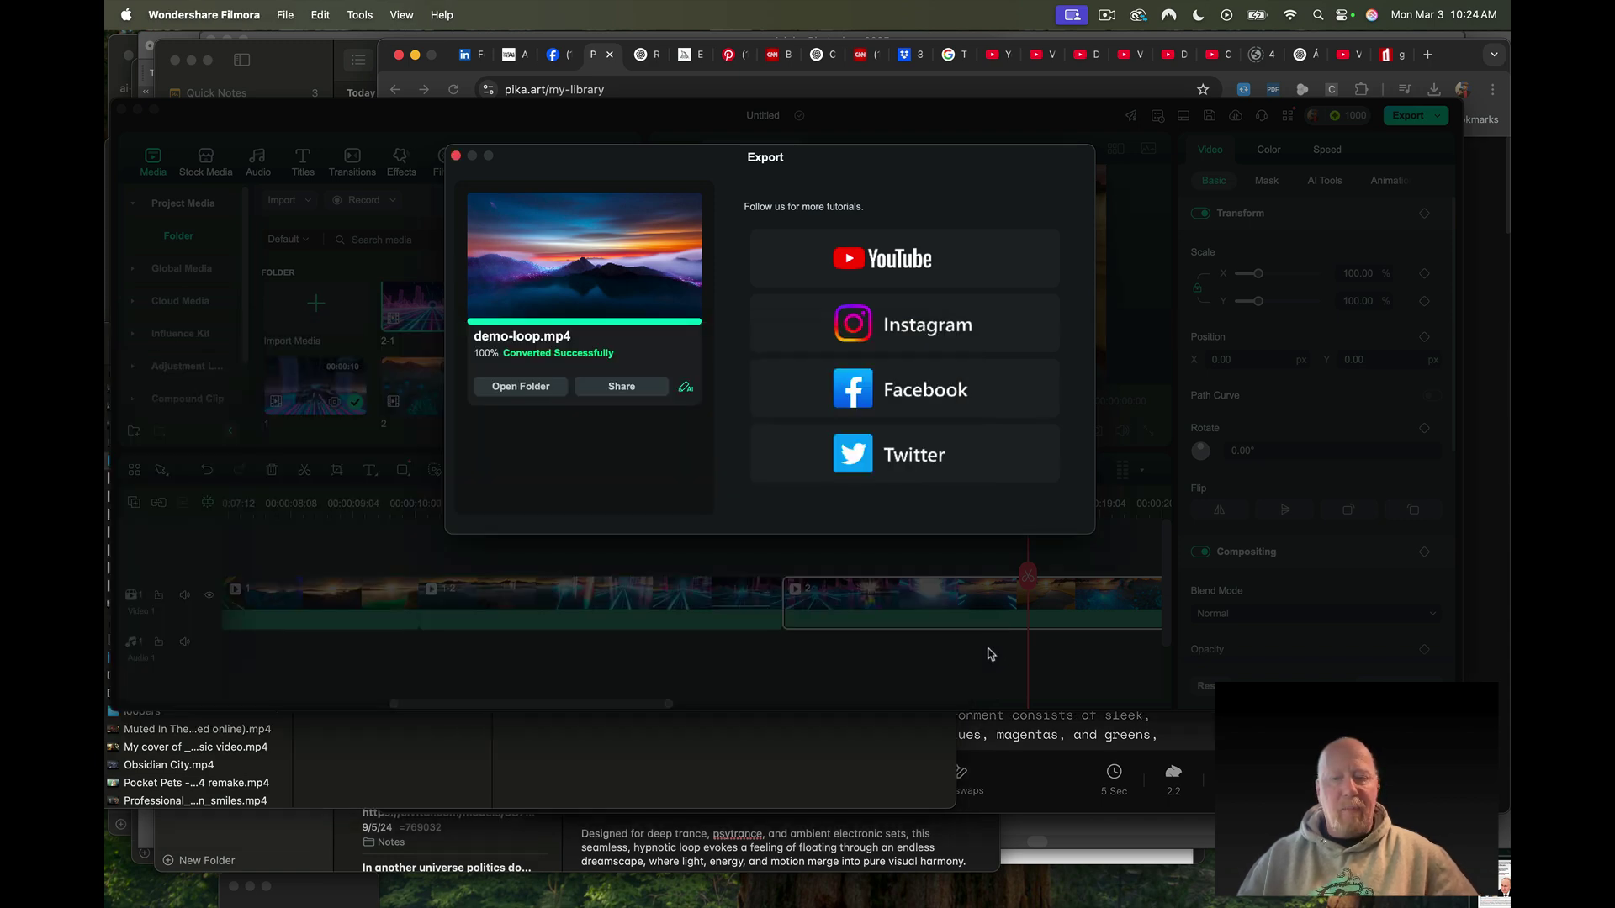
Close the export summary and merge all four timeline clips into Compound Clip 1
click(456, 156)
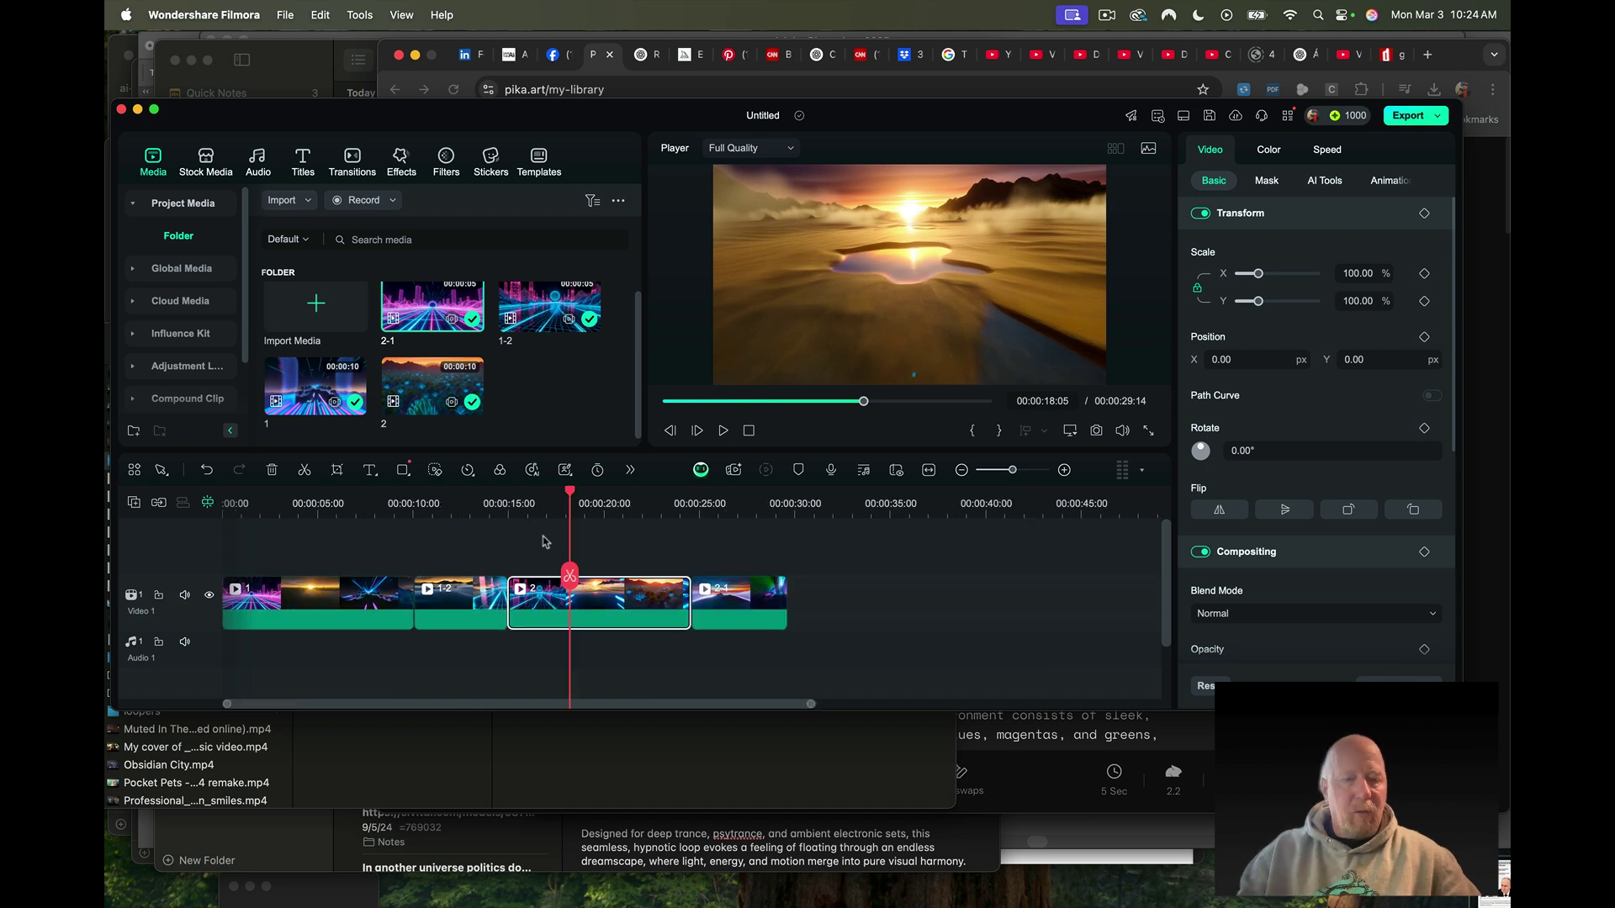
click(875, 623)
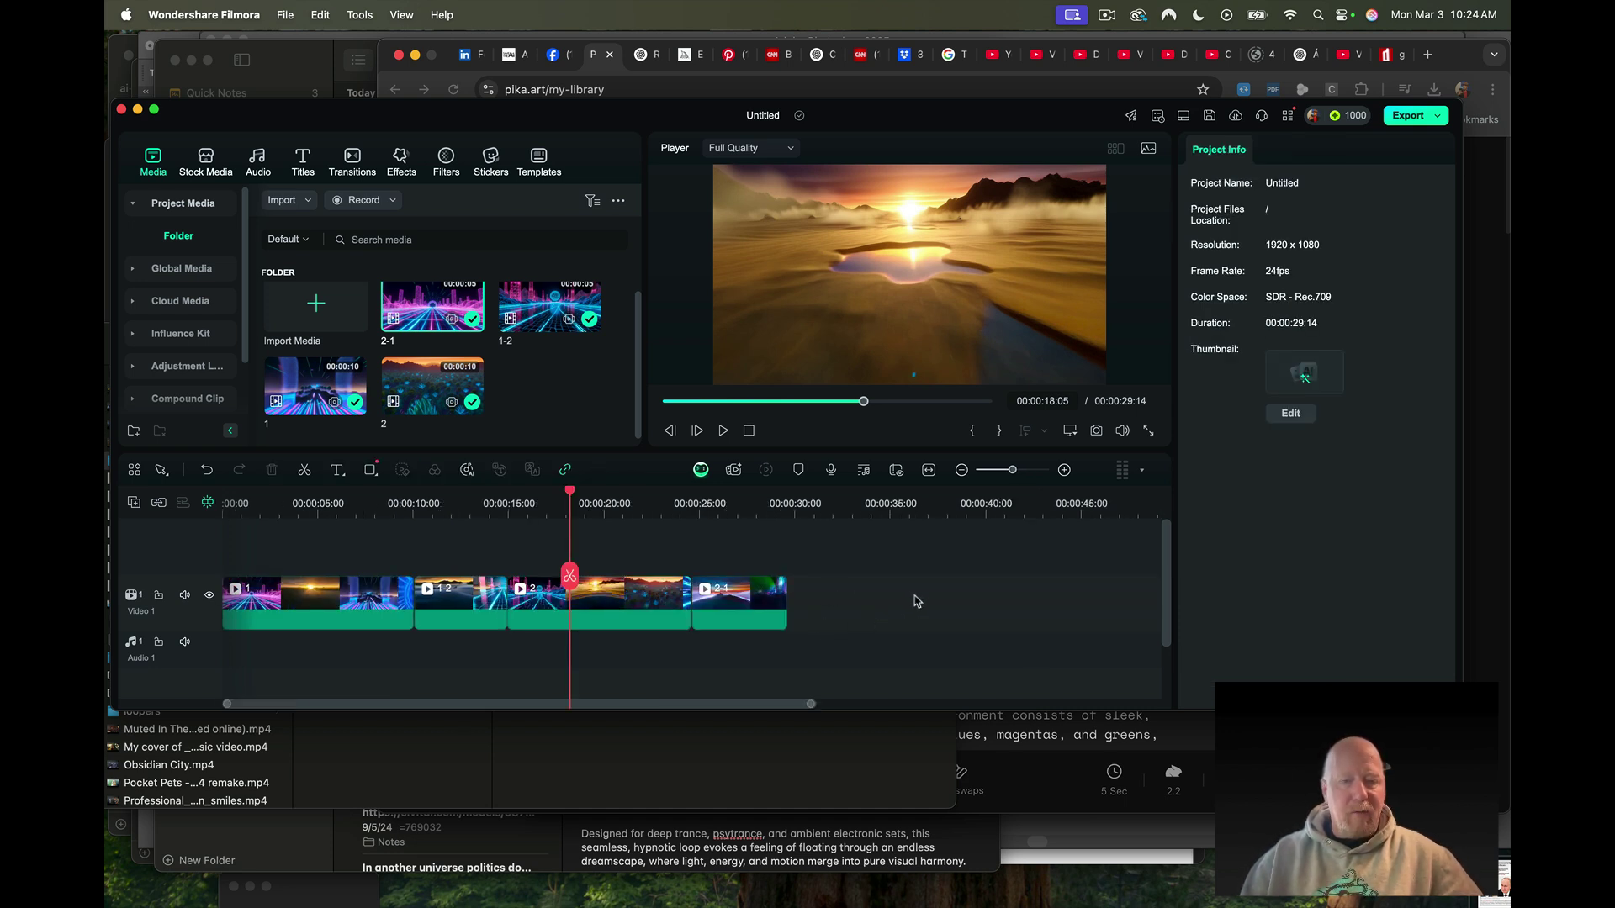
drag(917, 601, 303, 627)
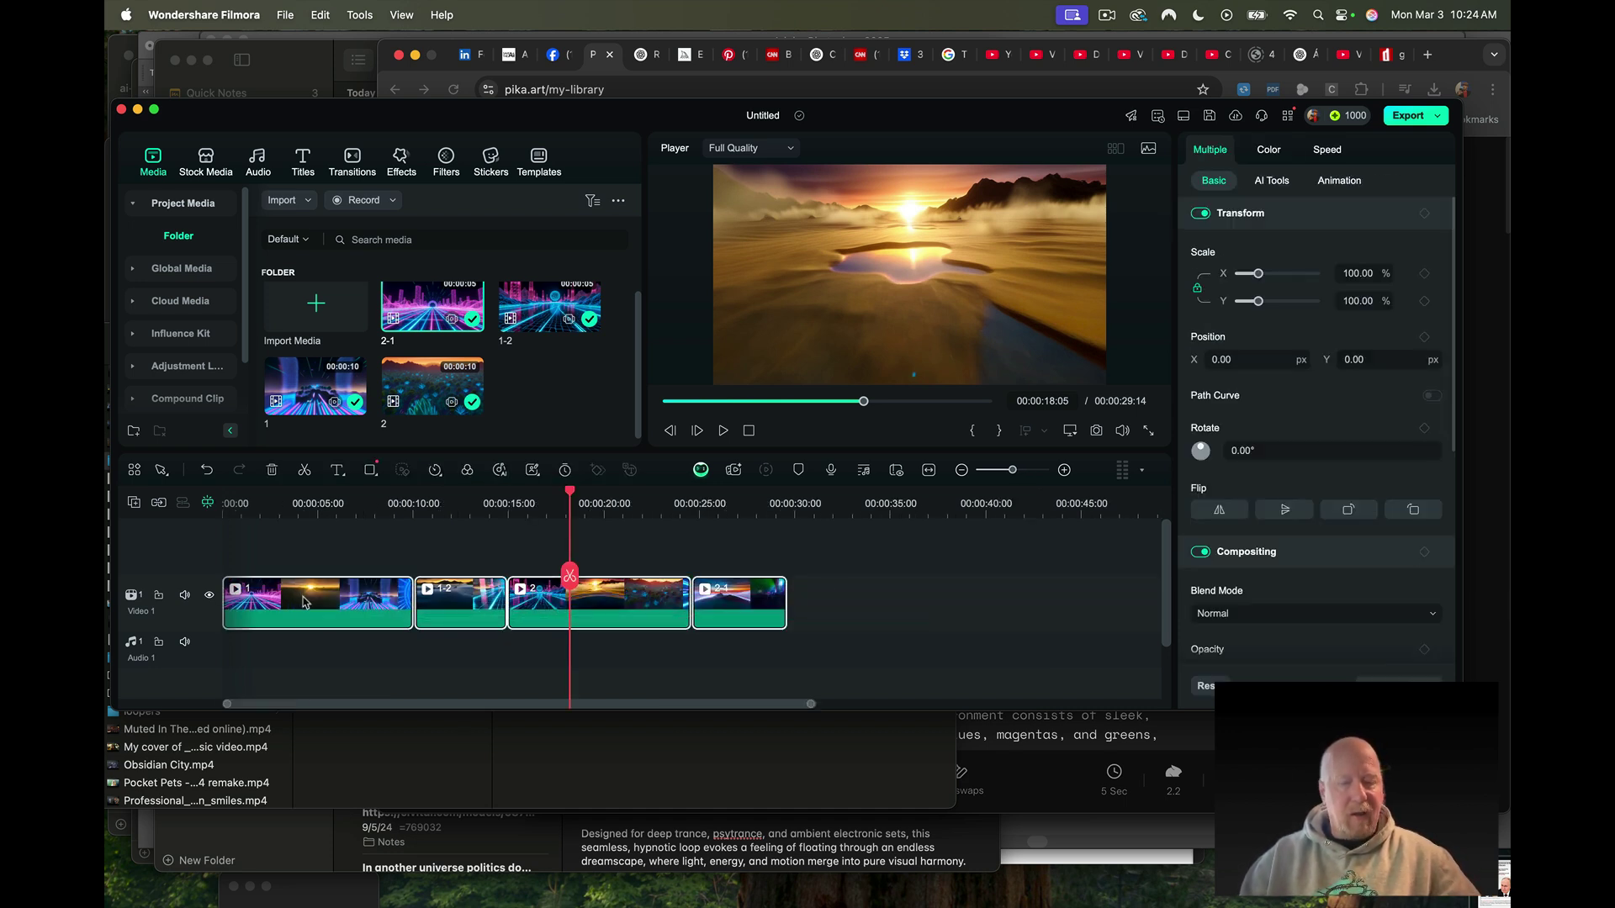
right_click(304, 600)
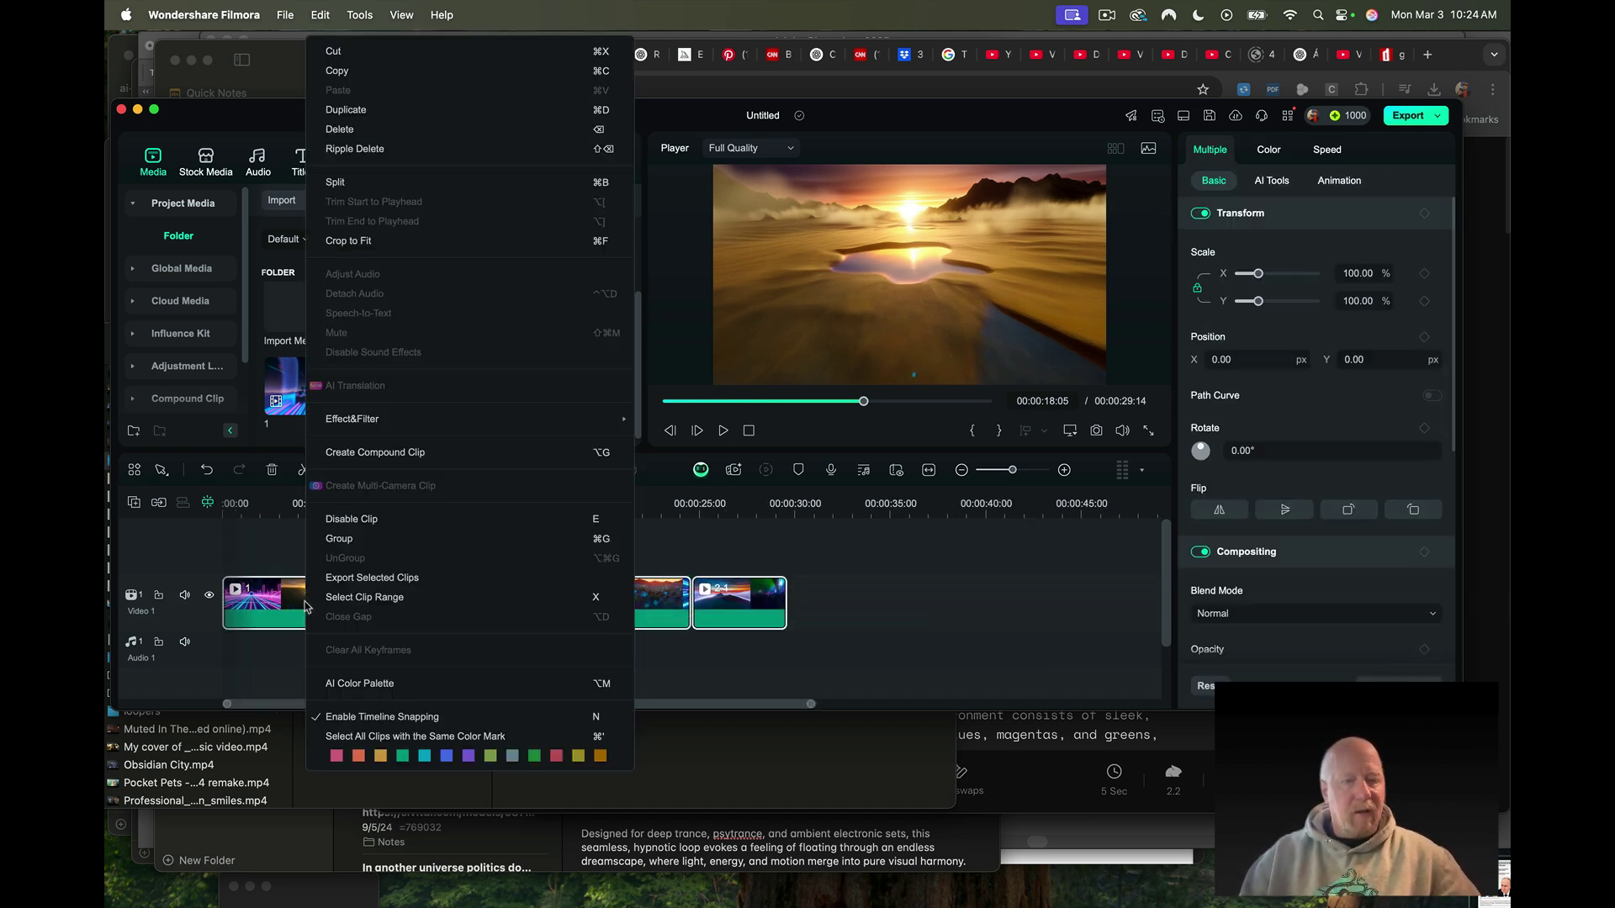
click(472, 452)
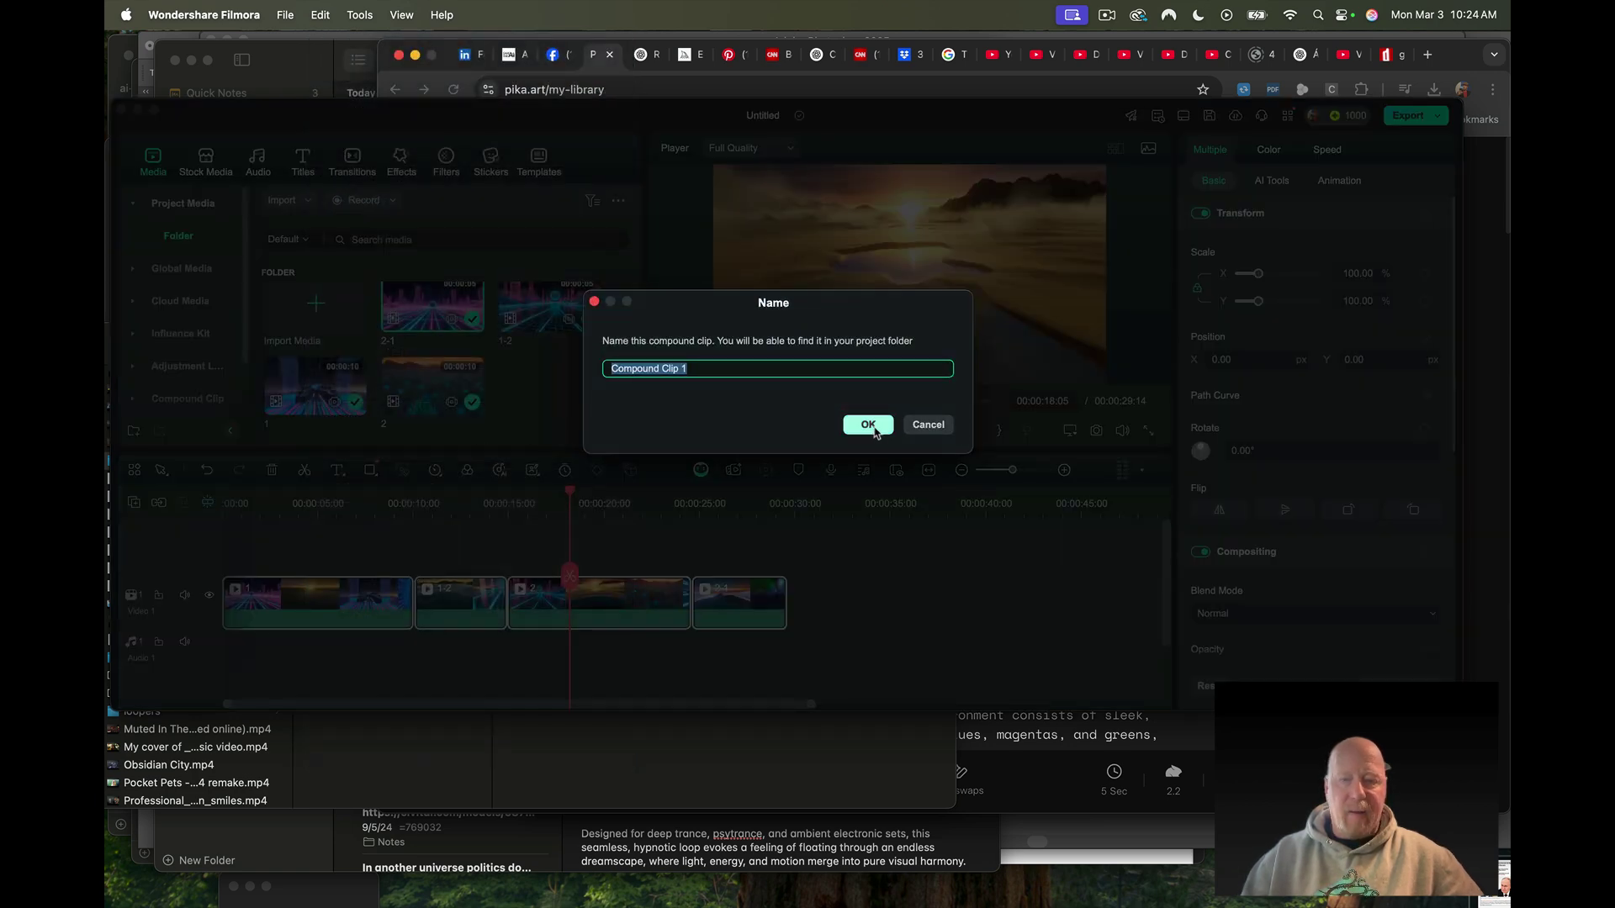
click(871, 427)
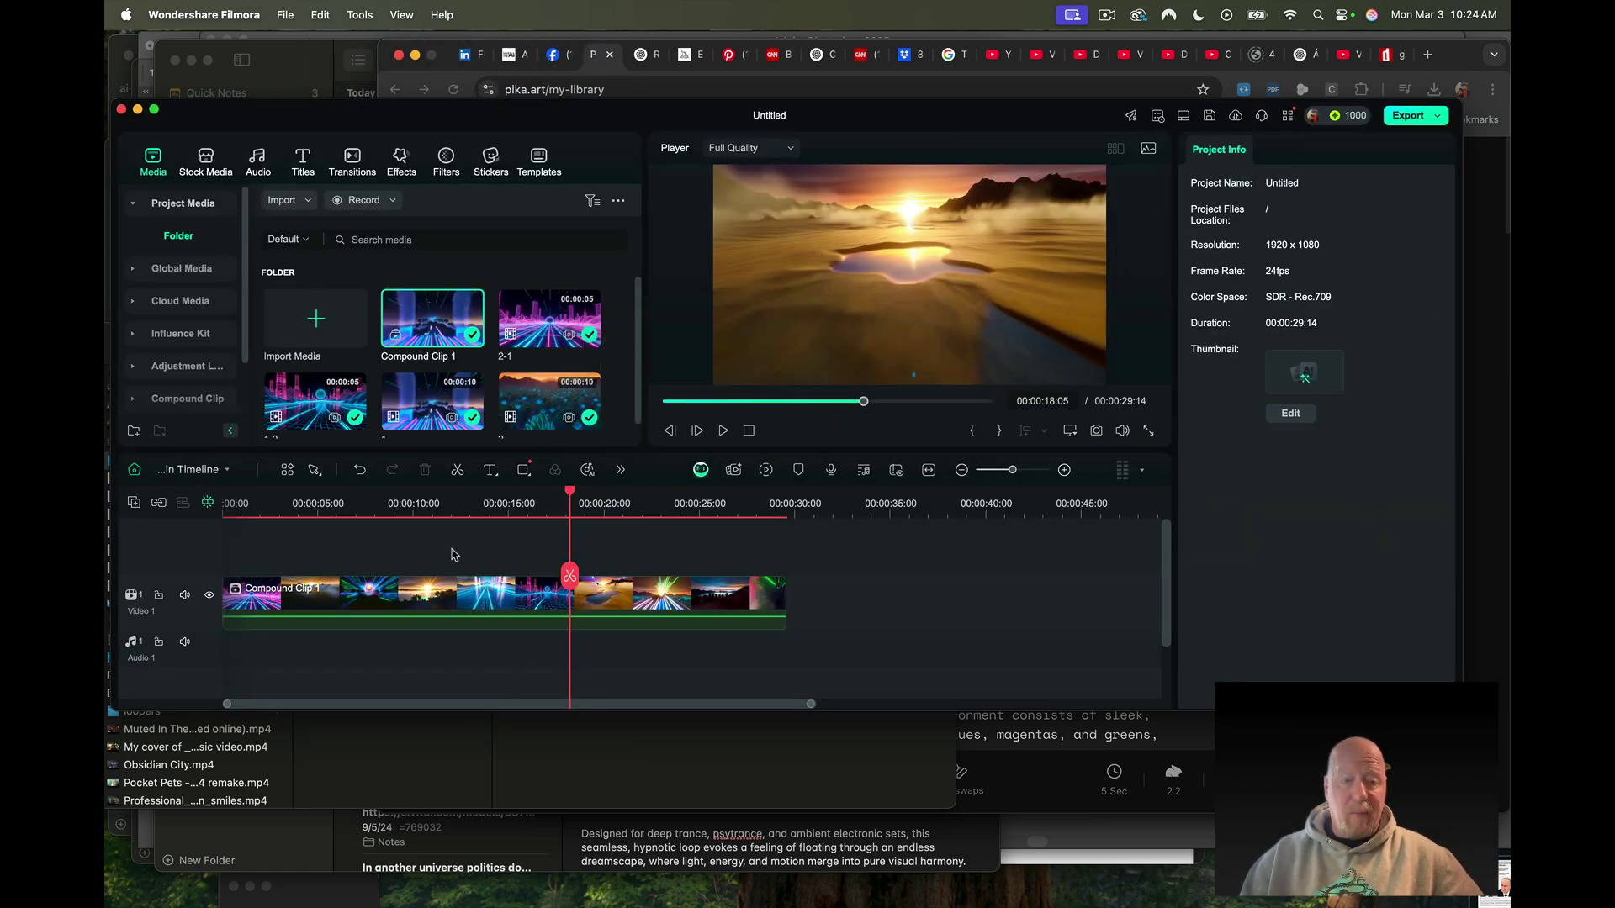
click(395, 597)
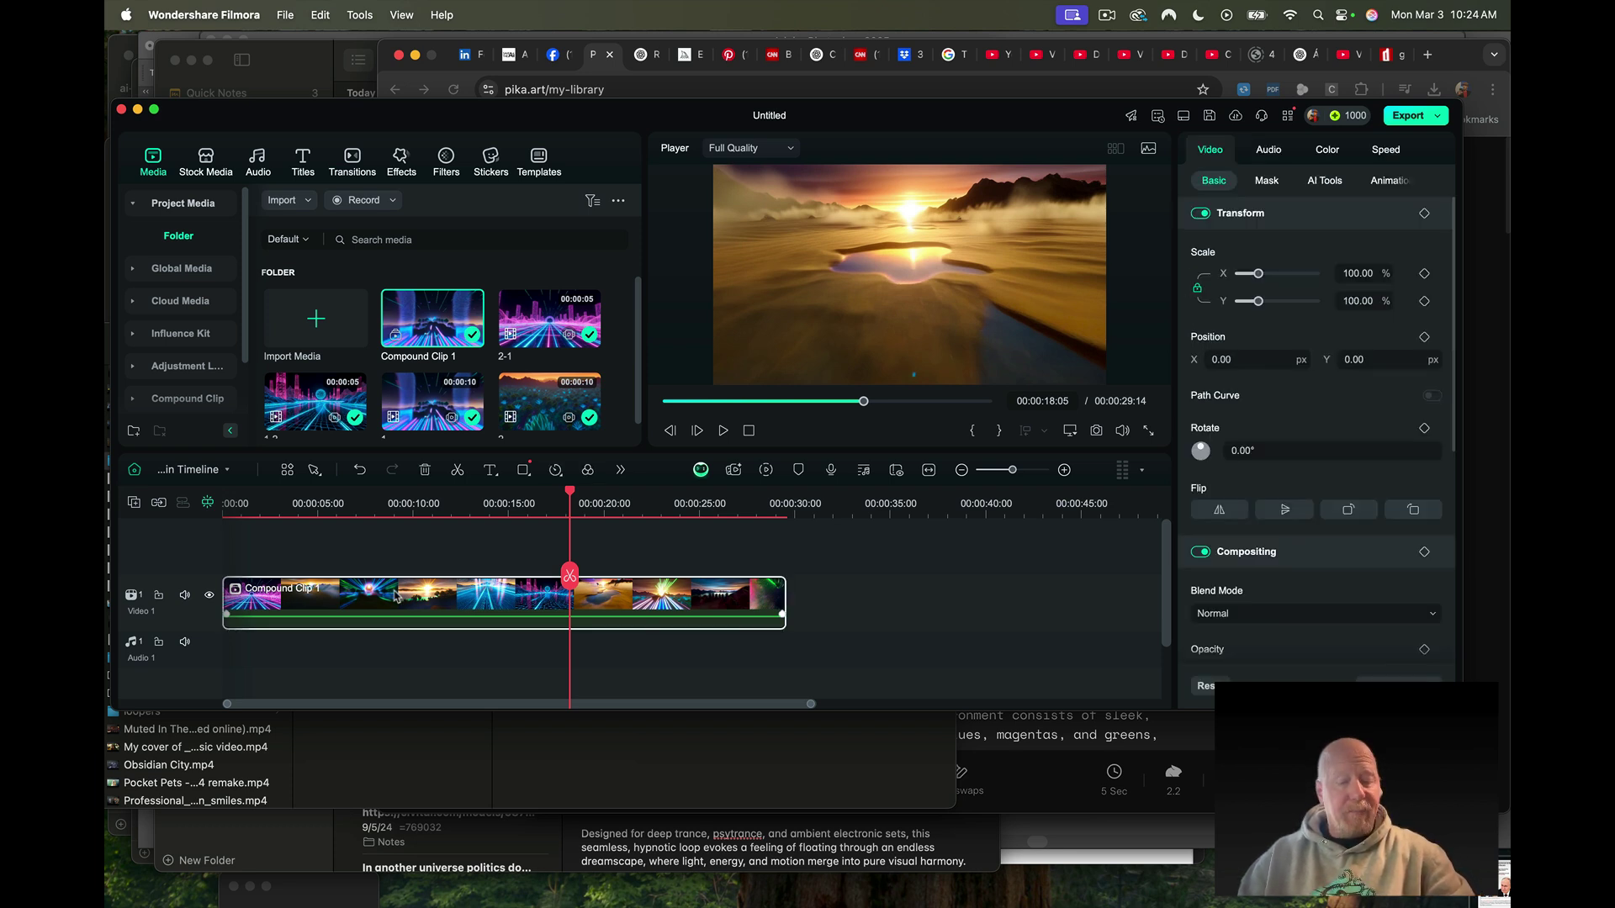
Paste a copy of Compound Clip 1 directly after the first and play the join from 00:00:27:15
click(809, 509)
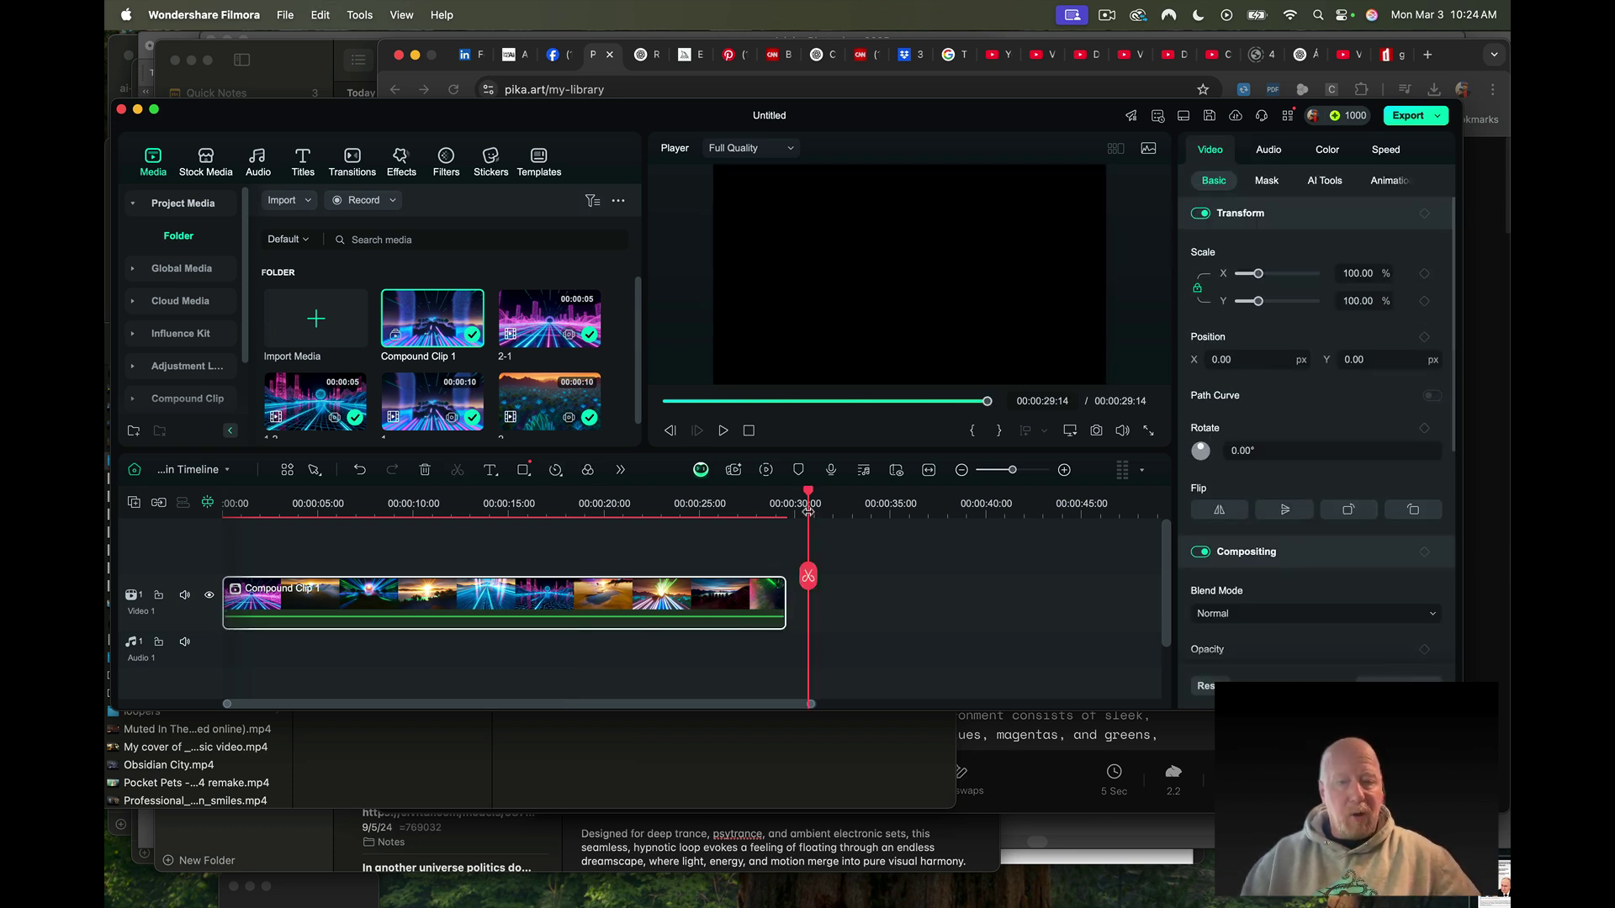
key(super+v)
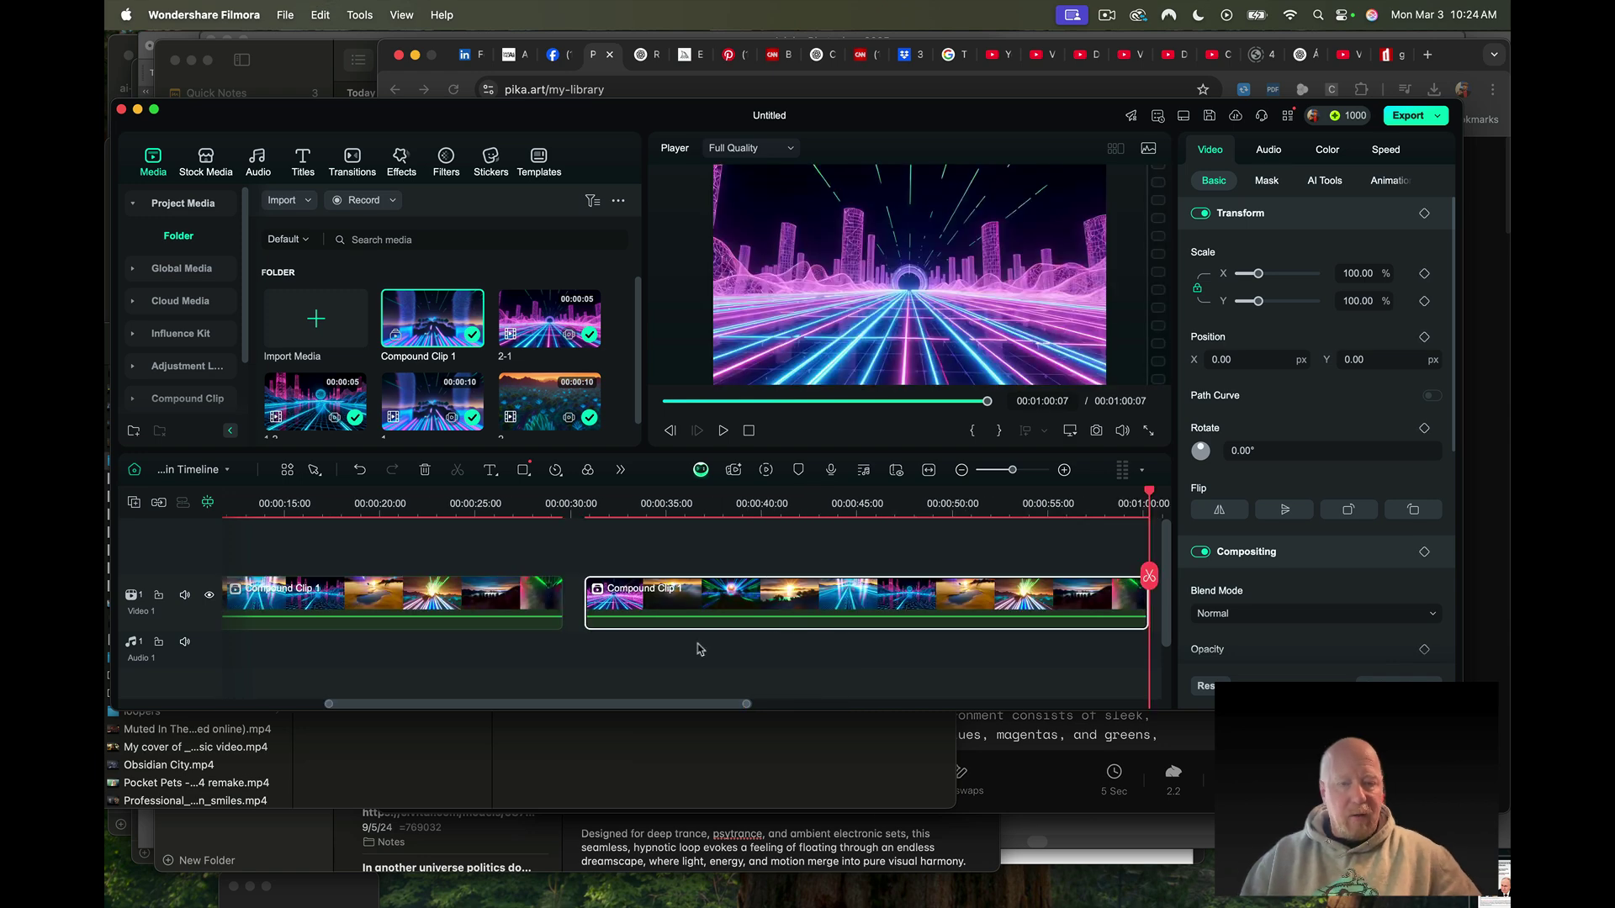
drag(751, 604, 729, 603)
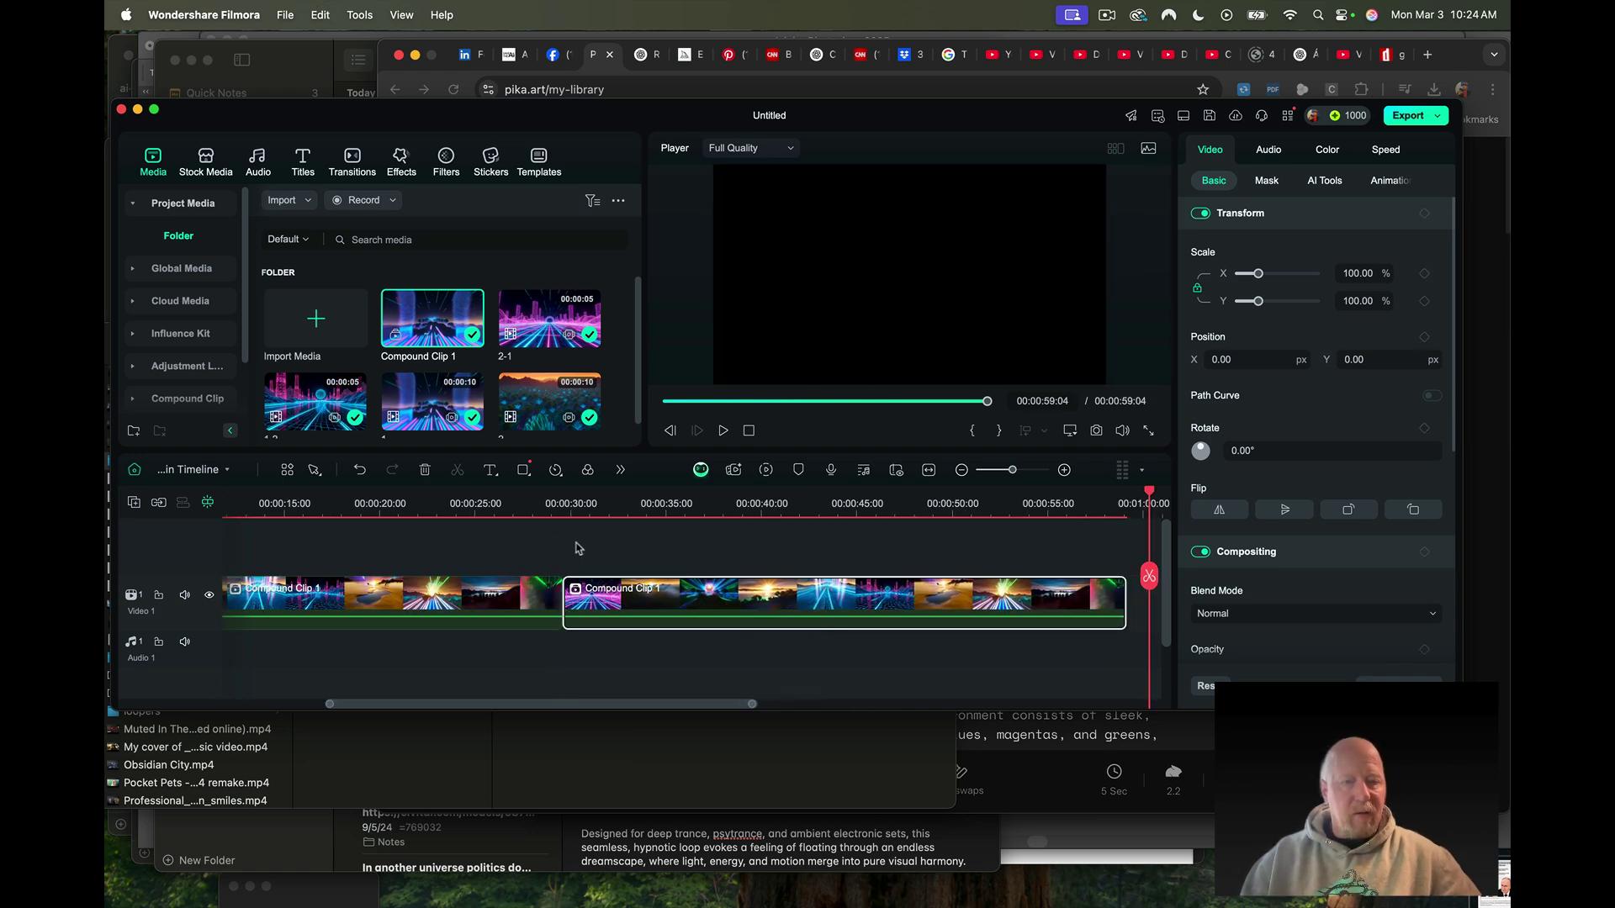
click(524, 507)
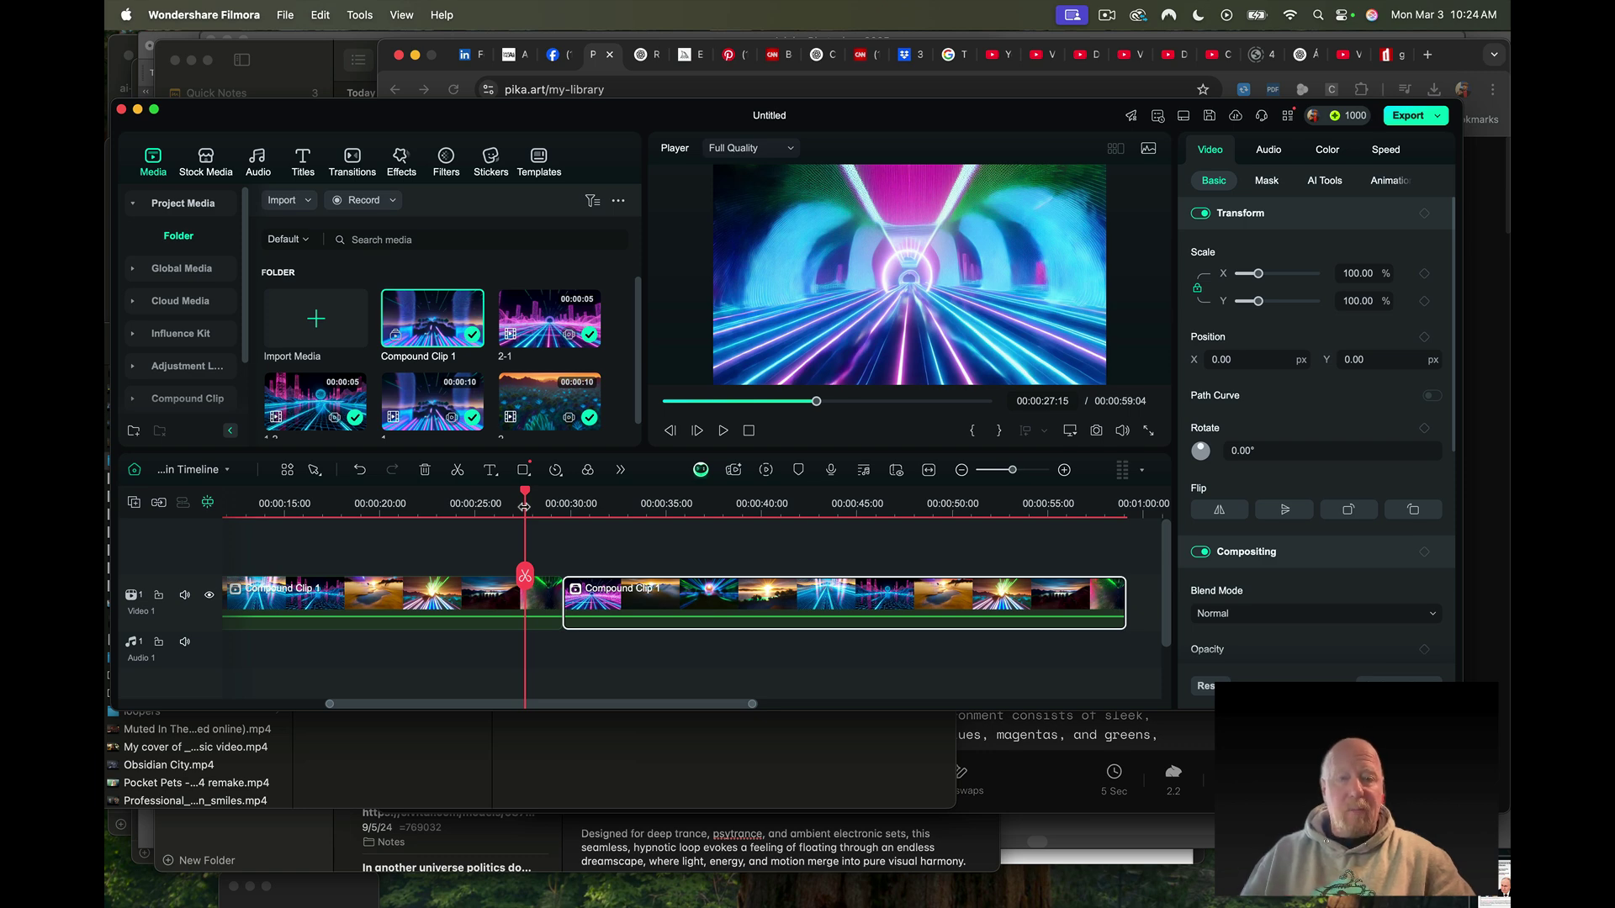
key(space)
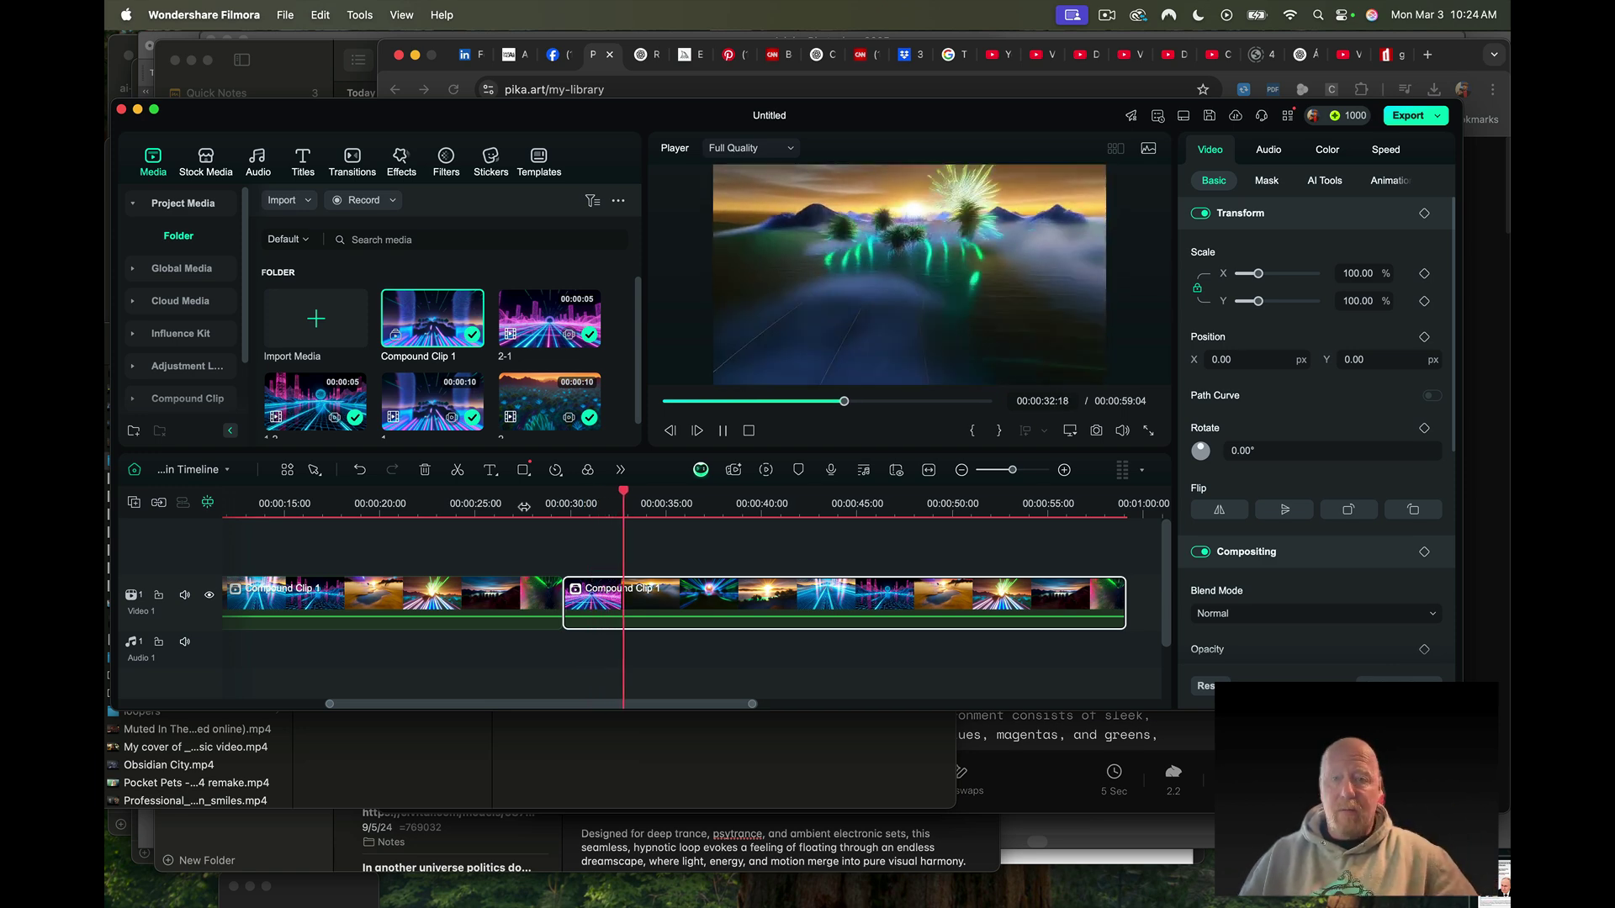
key(space)
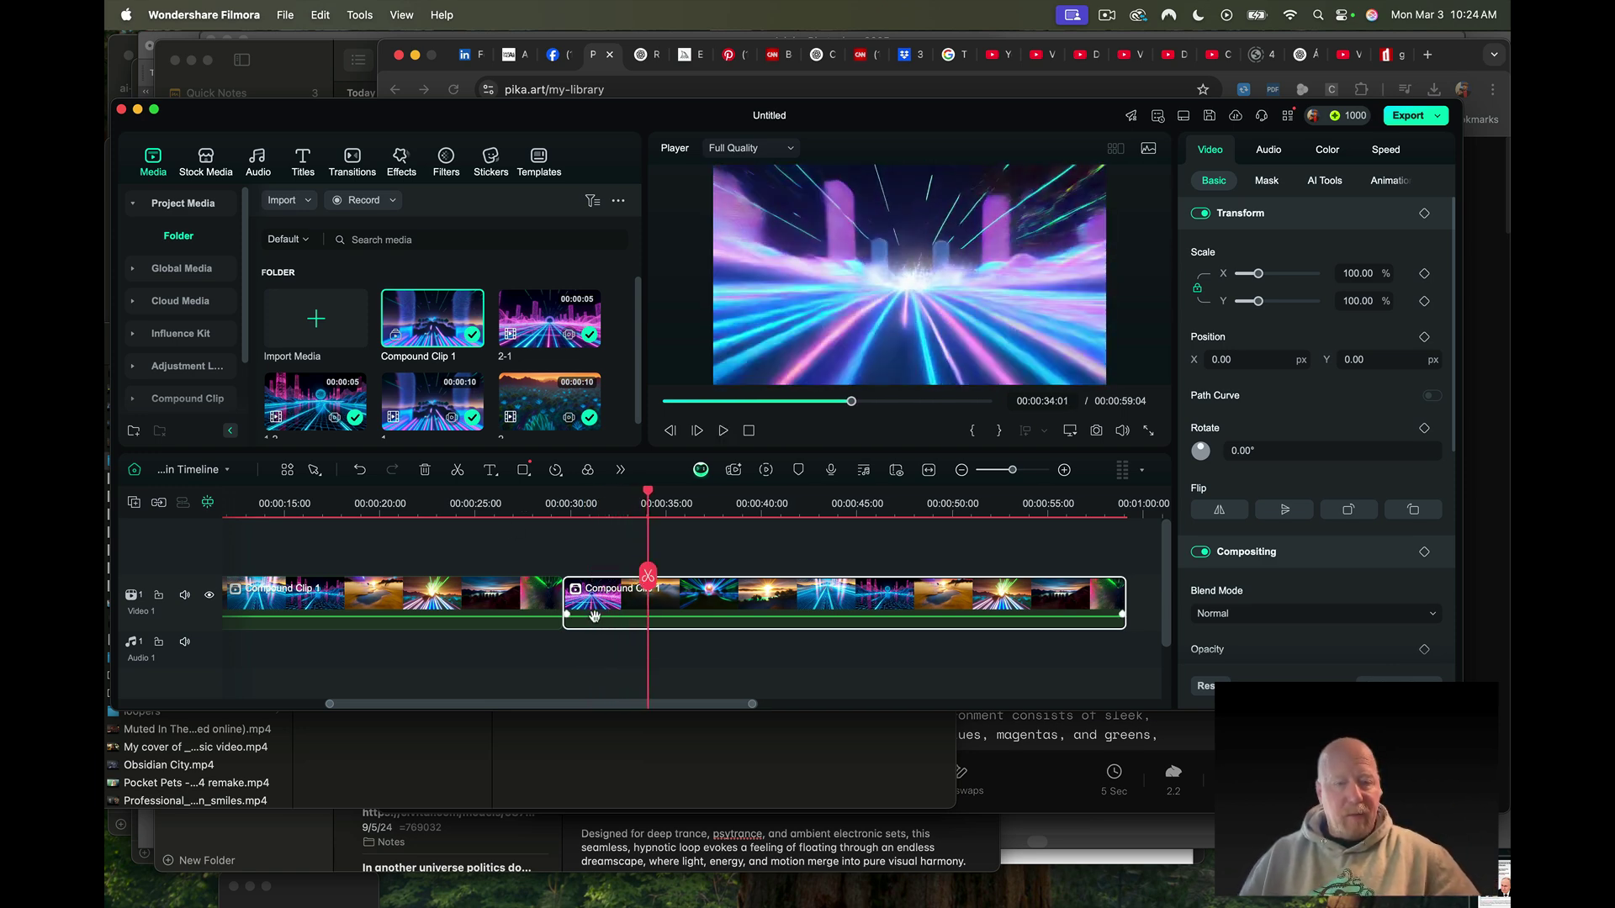
Adjust where the second Compound Clip 1 starts and replay the join
scroll(597, 621, up, 3)
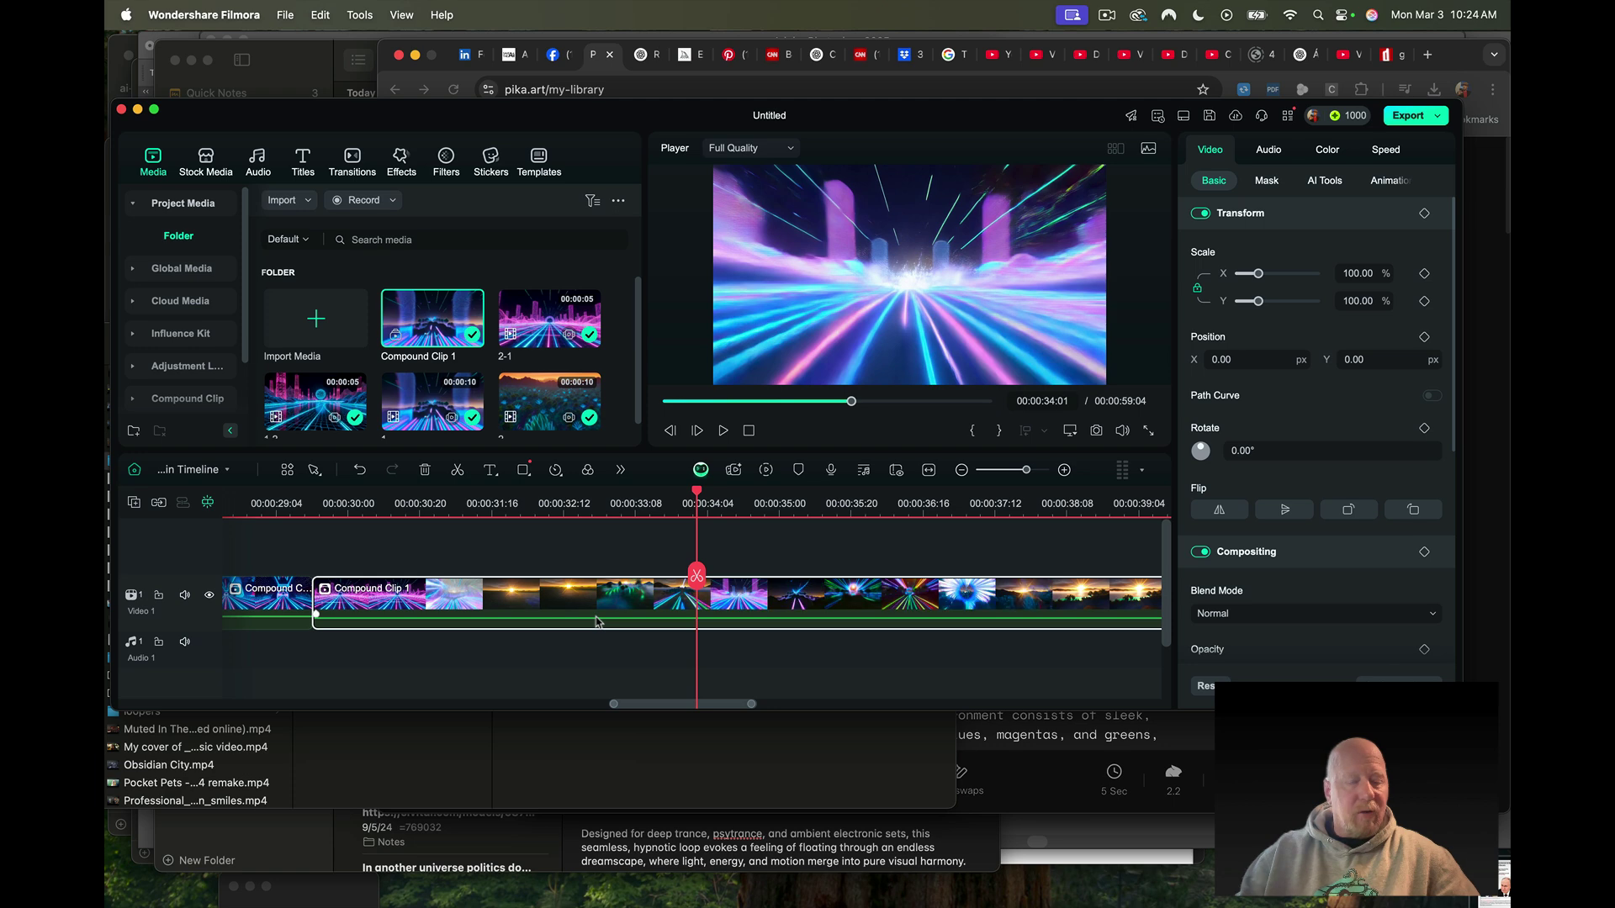
drag(310, 599, 321, 606)
click(280, 504)
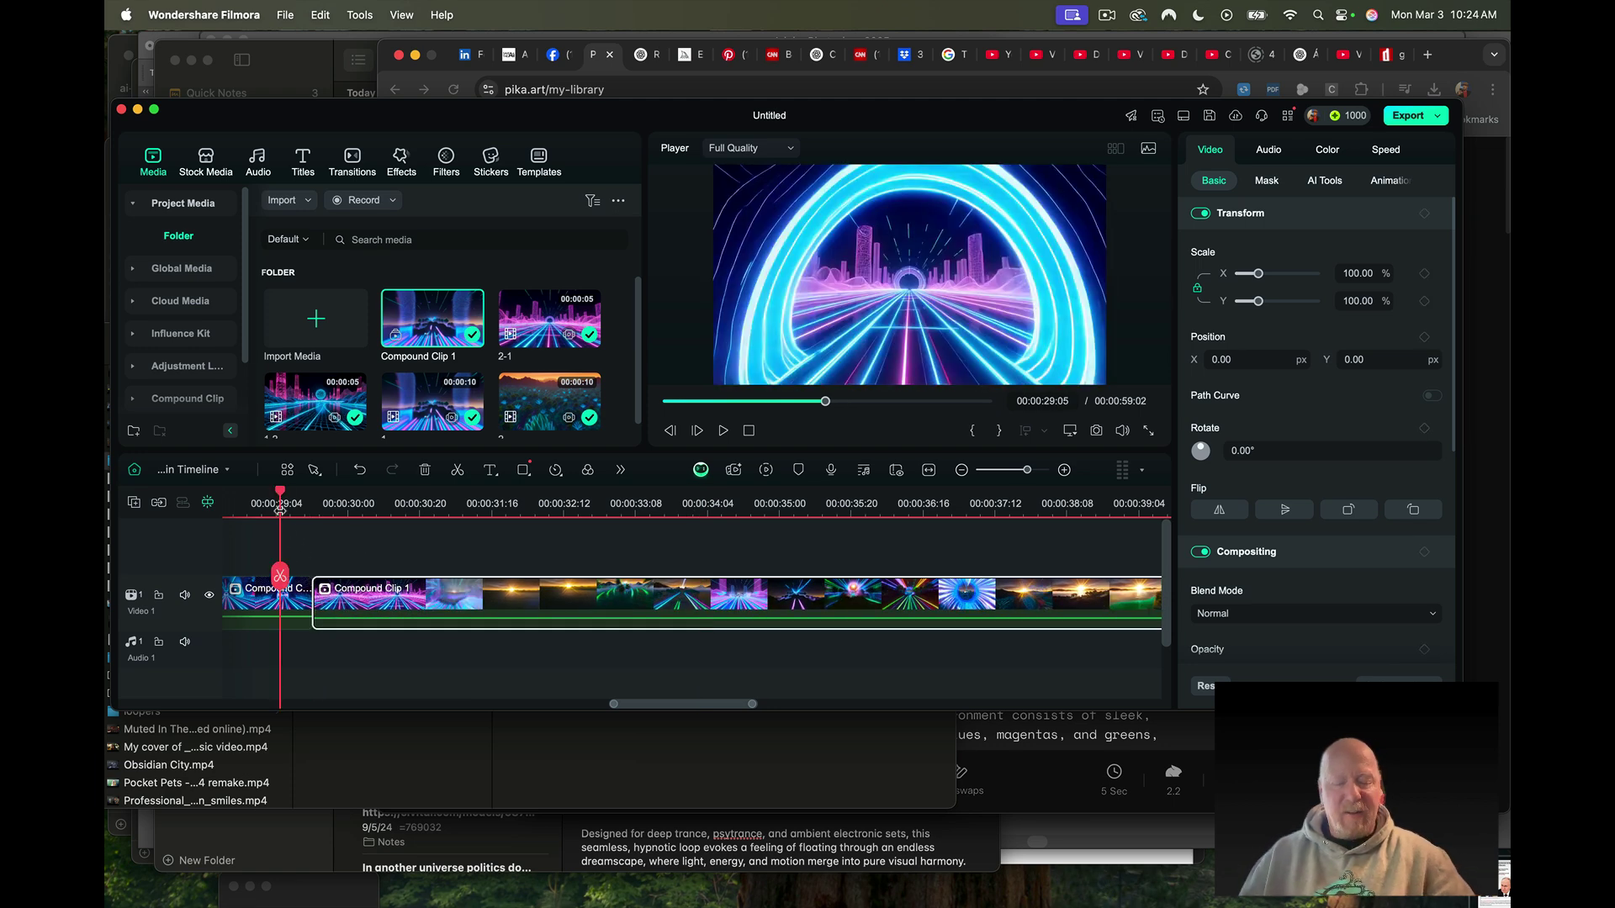
key(space)
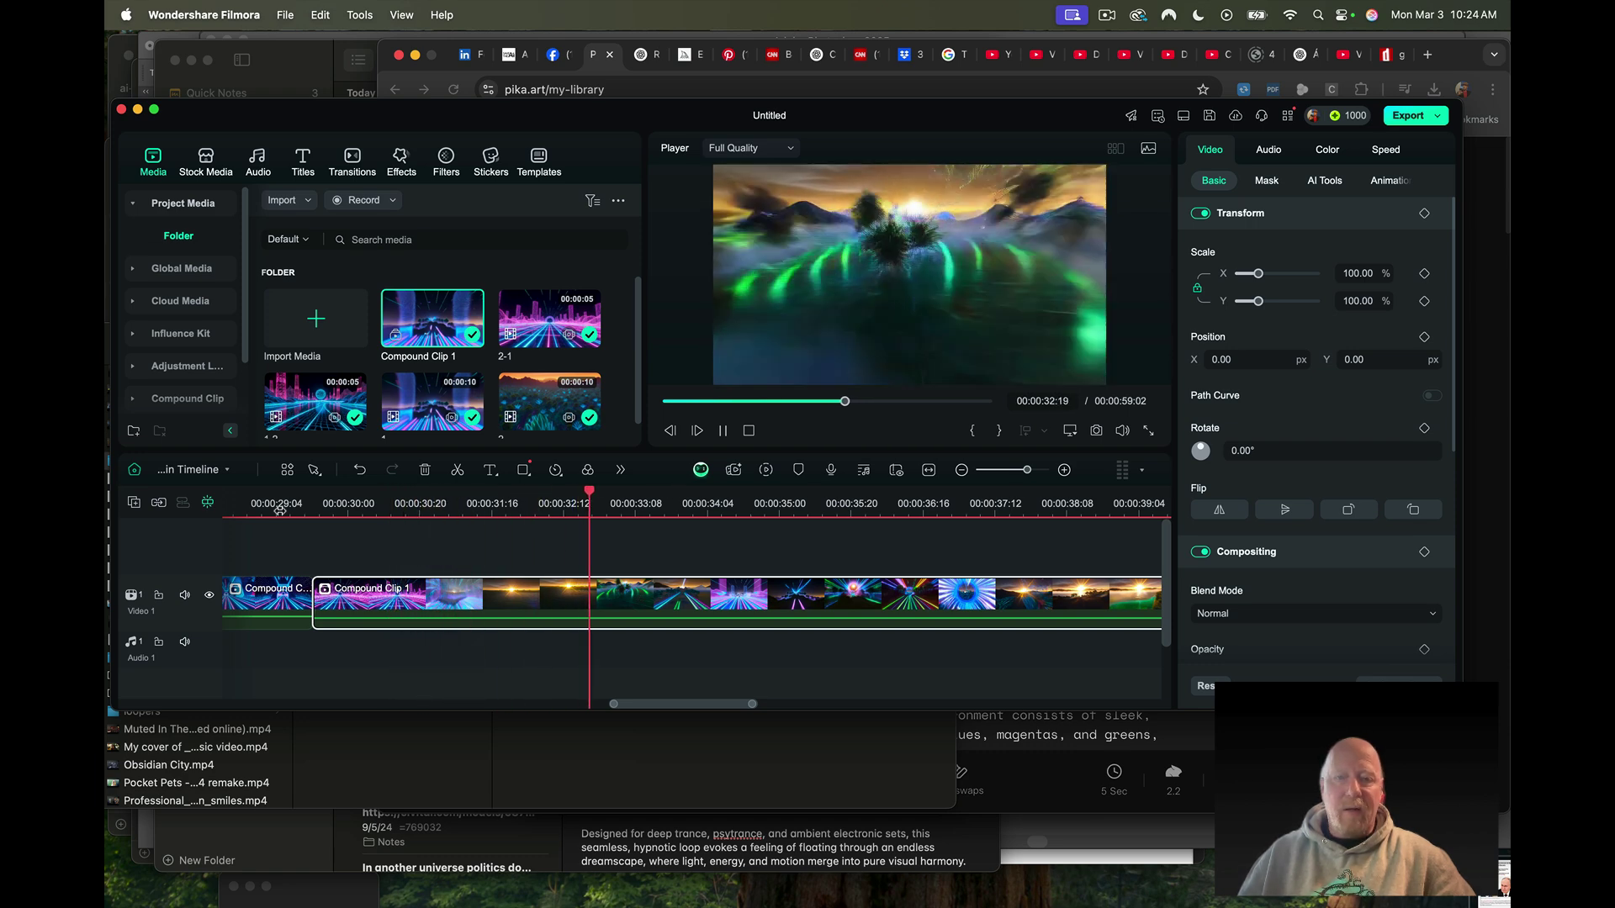
key(space)
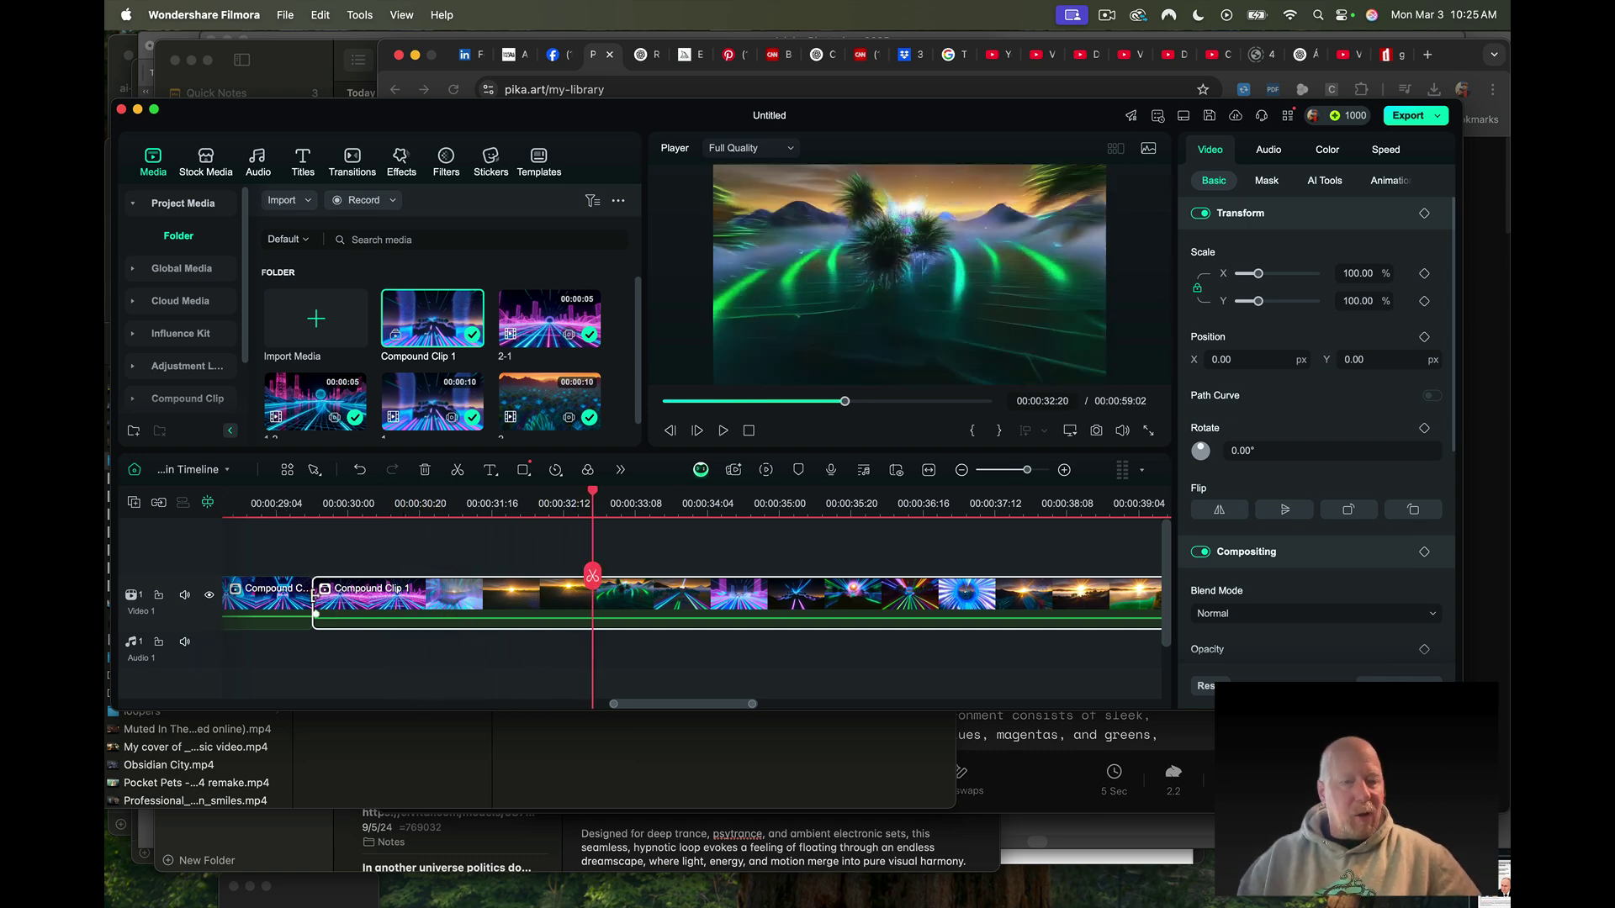
Trim the first frames off the second copy for a 00:00:58:22 total, replaying from 00:00:29:04
drag(316, 614, 343, 614)
click(276, 506)
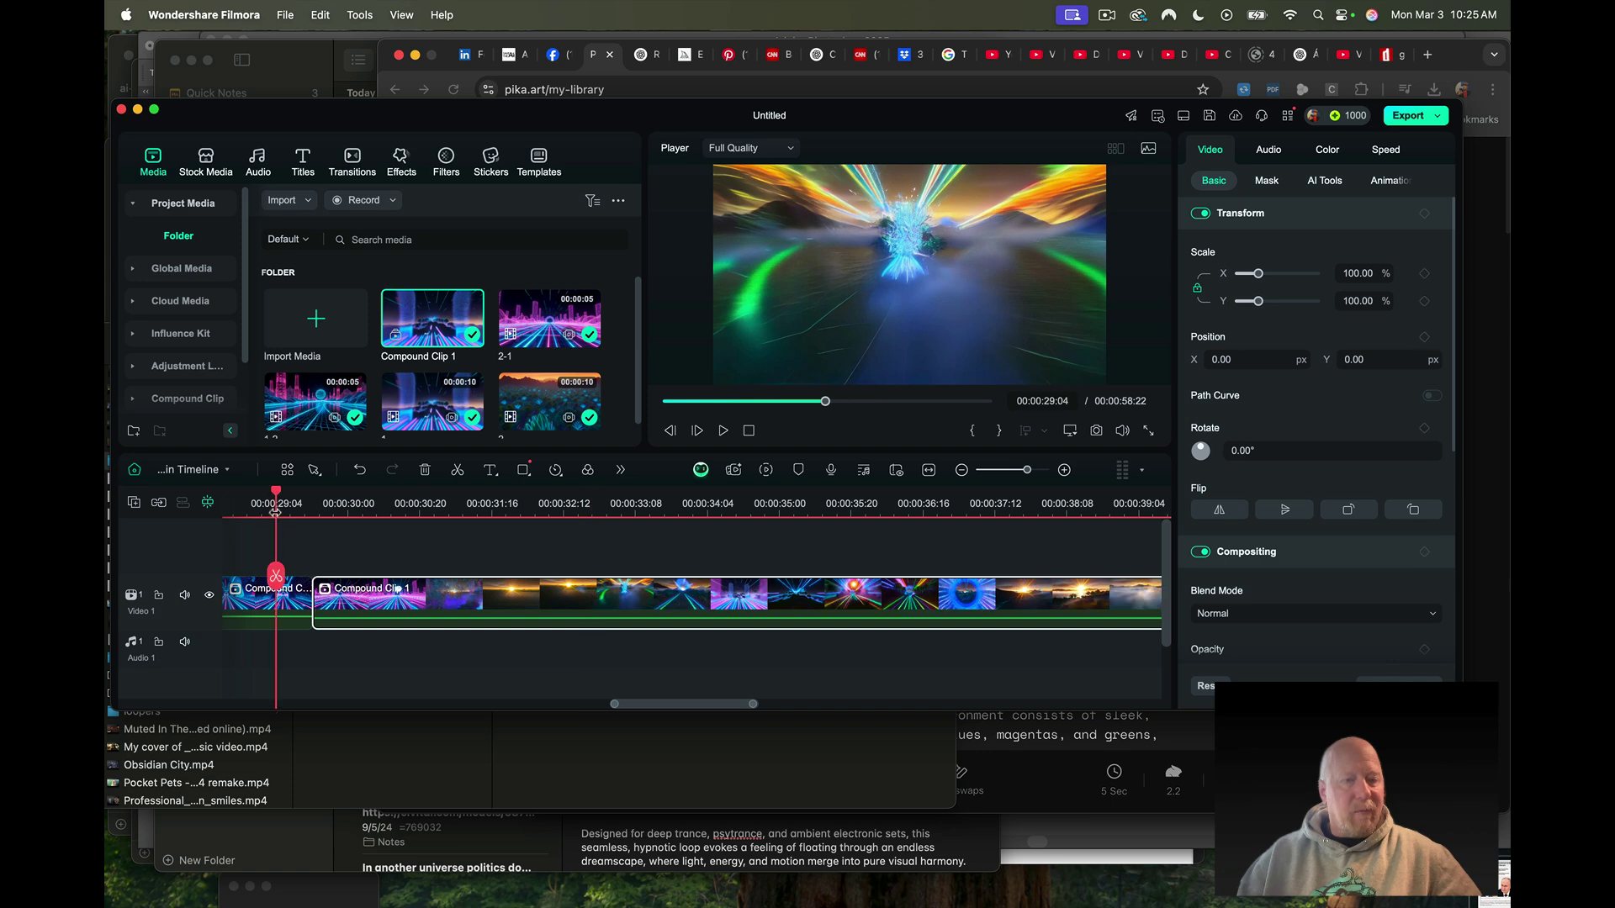
key(space)
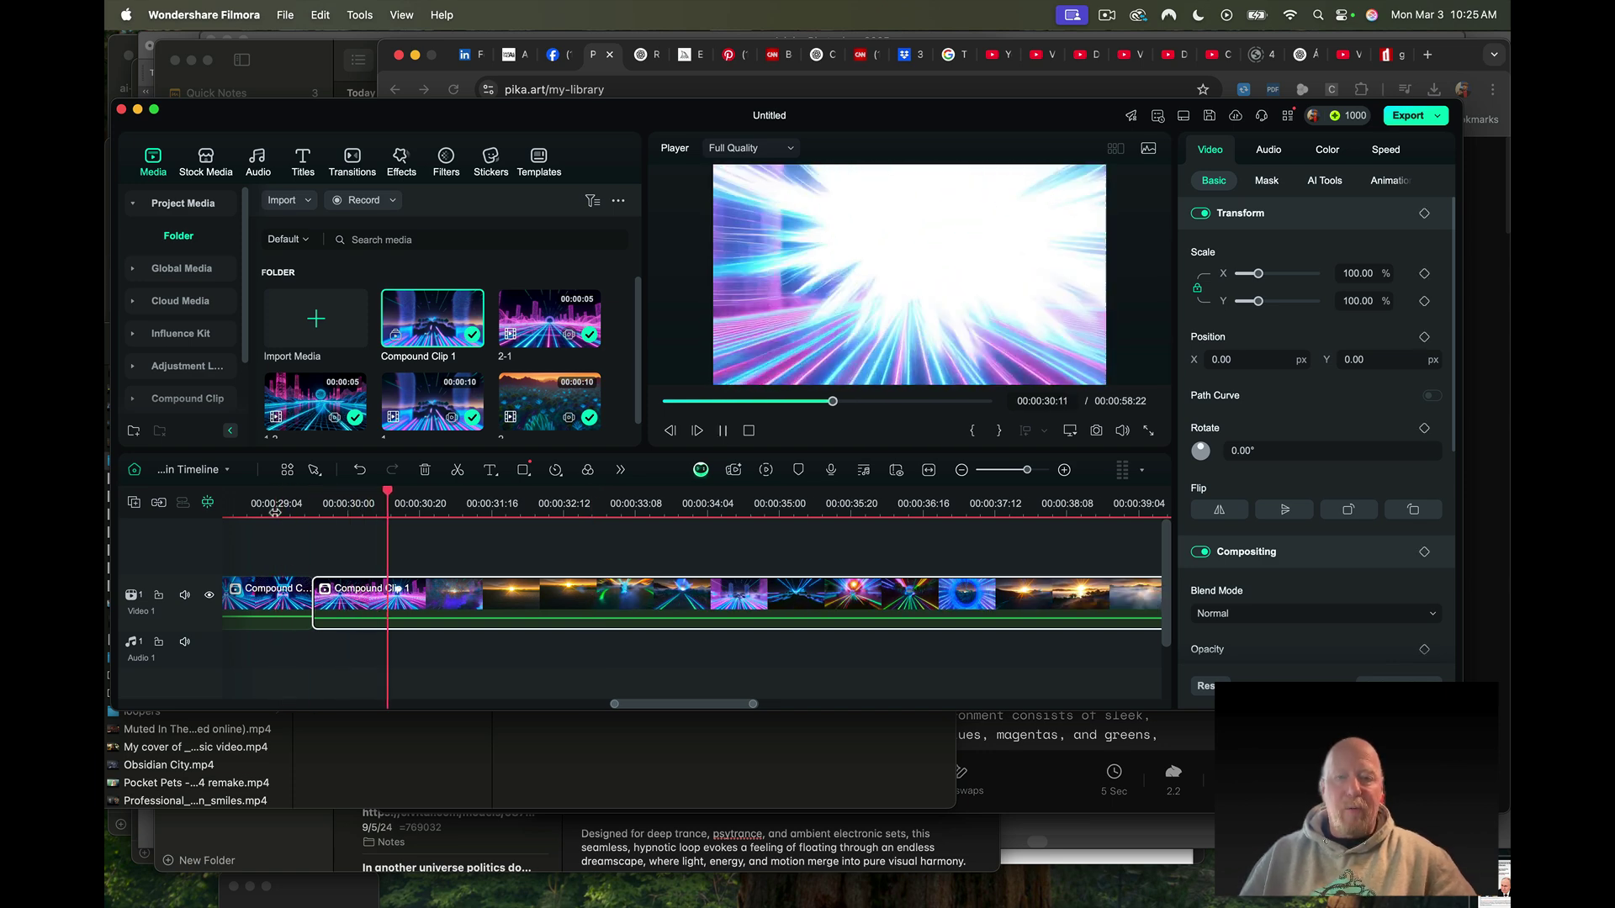
key(space)
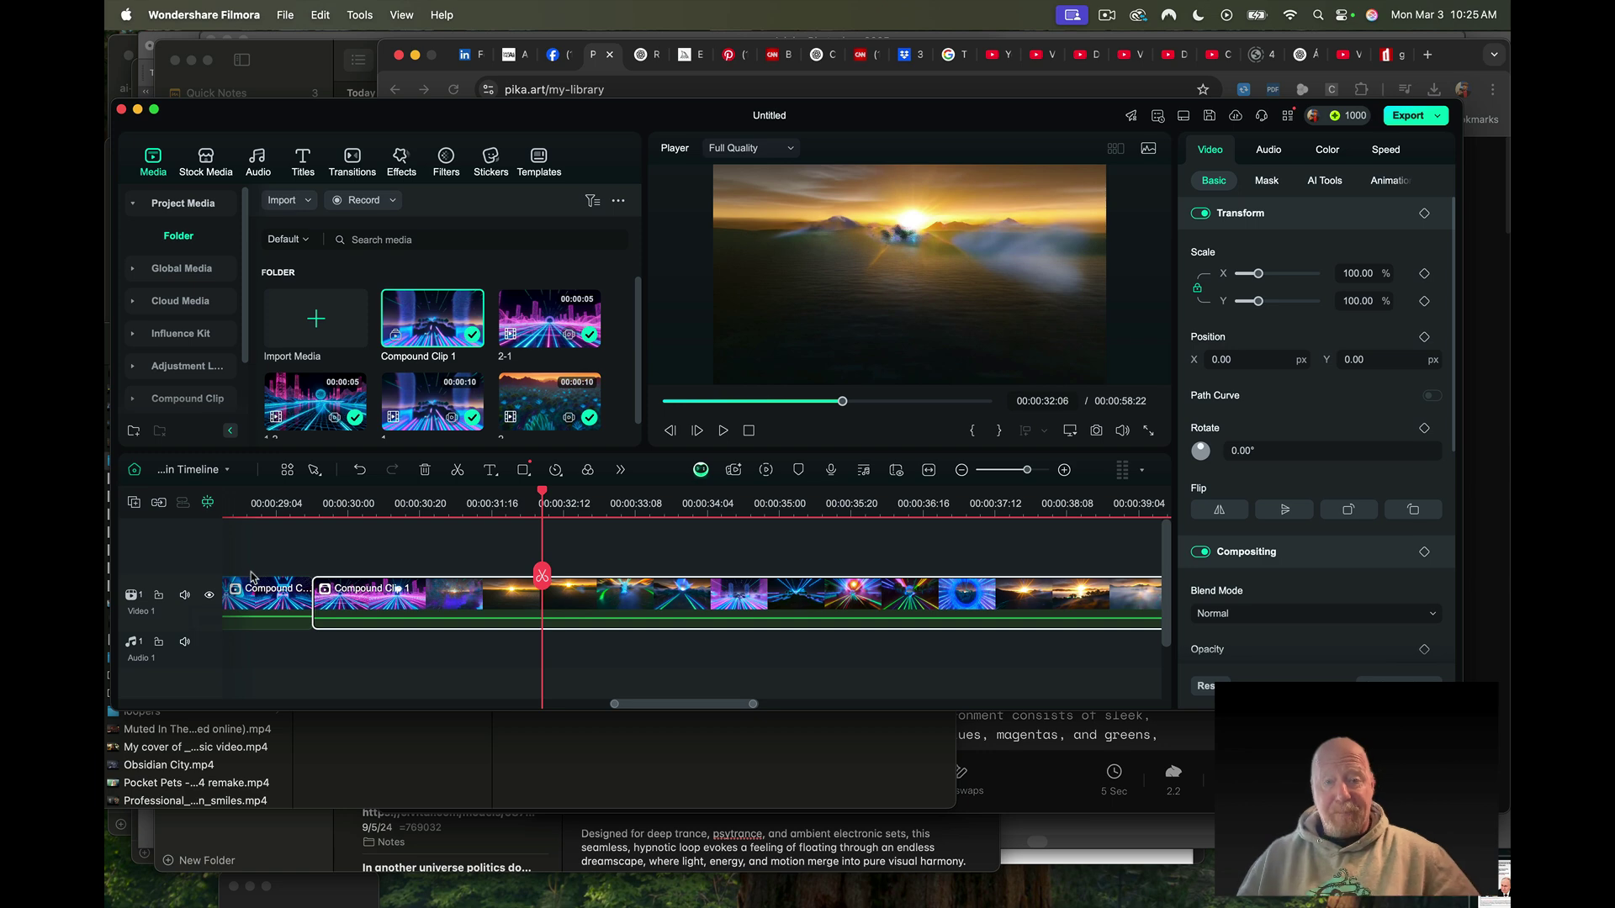
key(space)
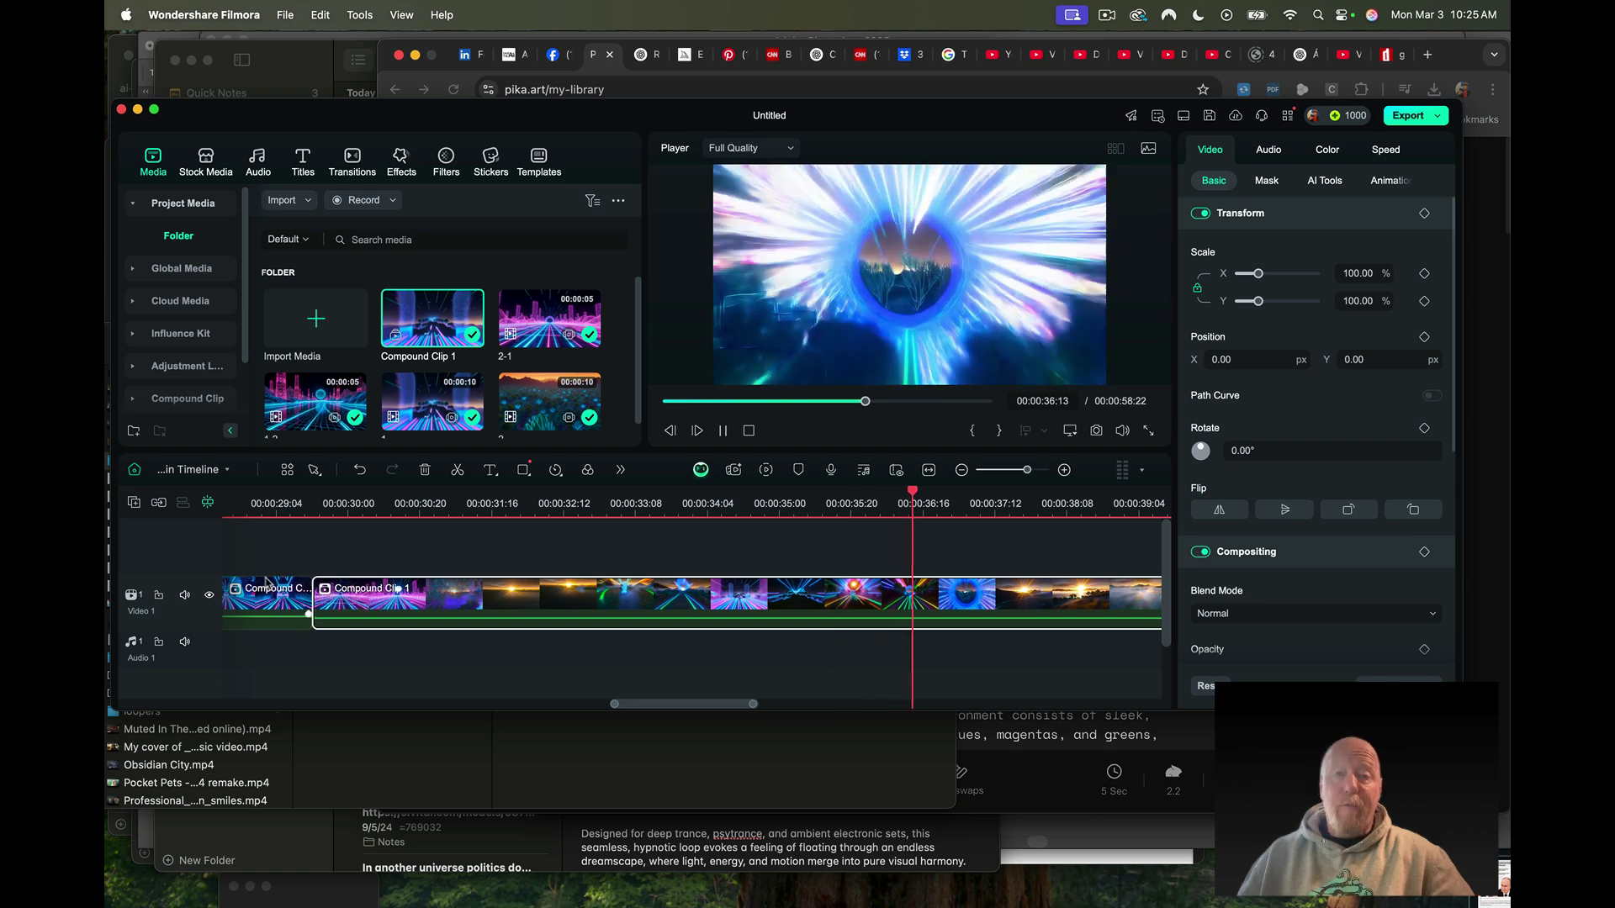
key(space)
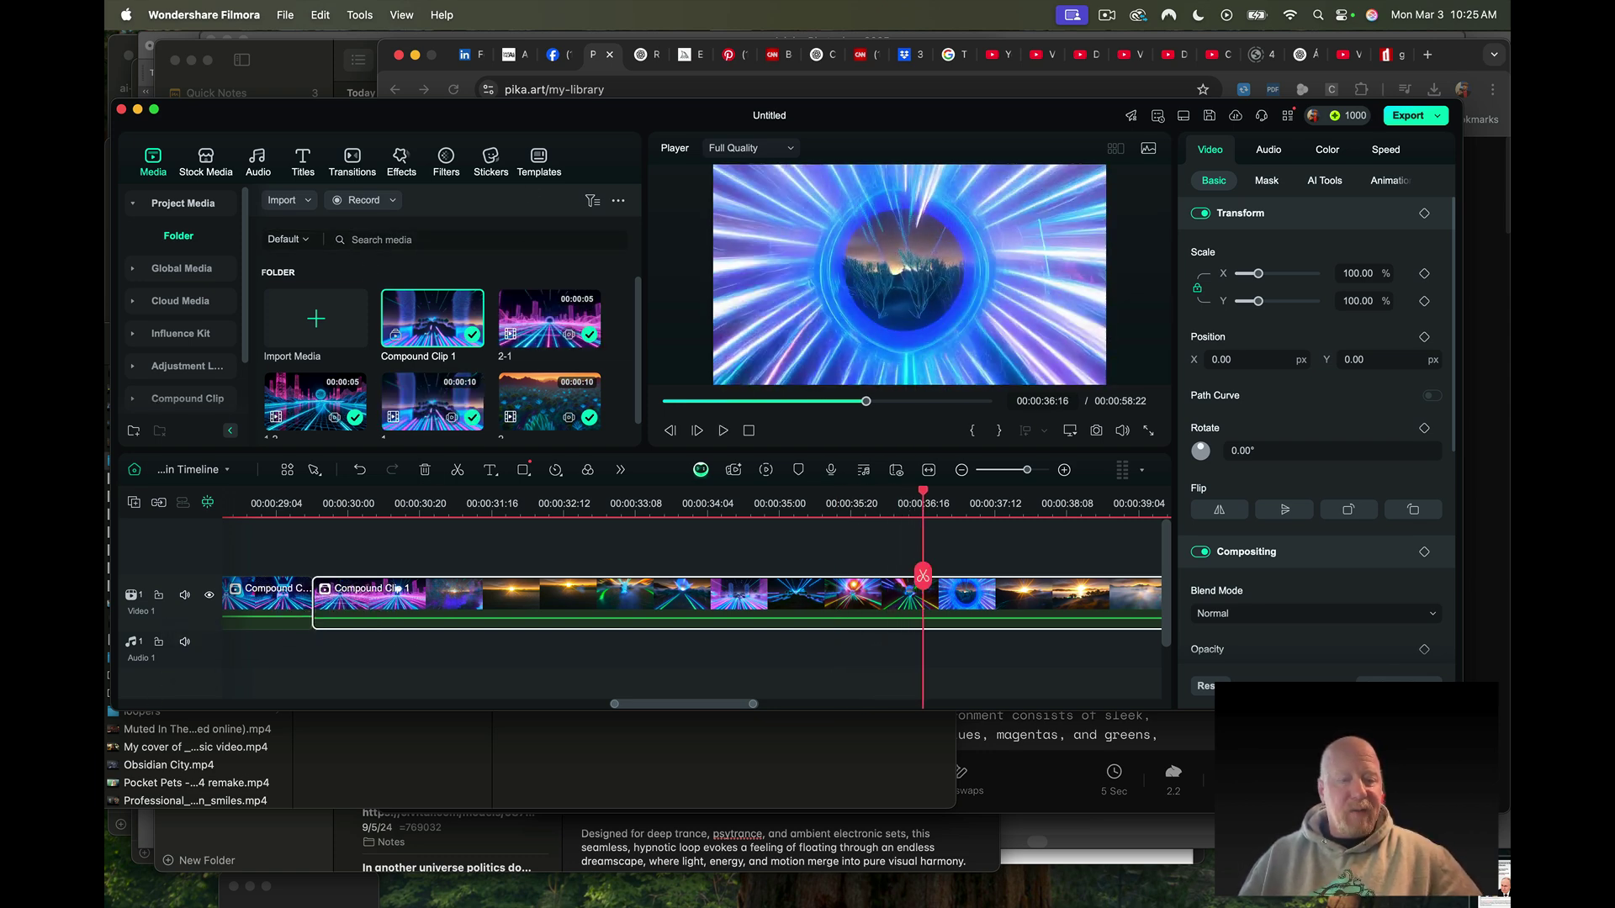
mouse_move(142, 903)
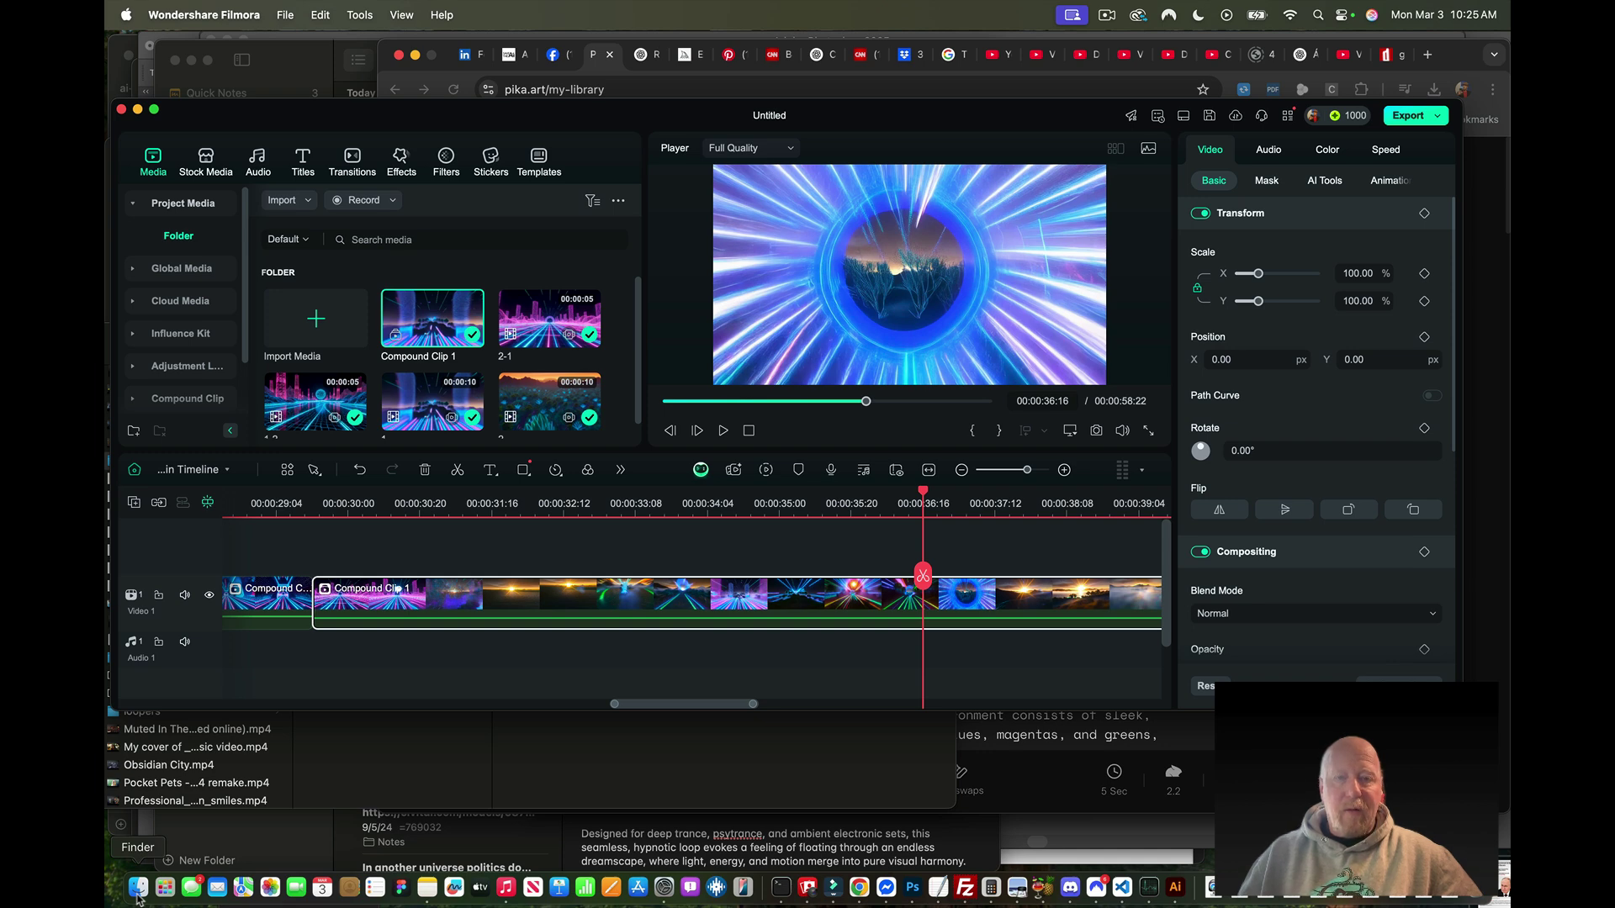
Open flai-highspeed.mp4 from the home Movies folder to play it in QuickTime Player
click(139, 888)
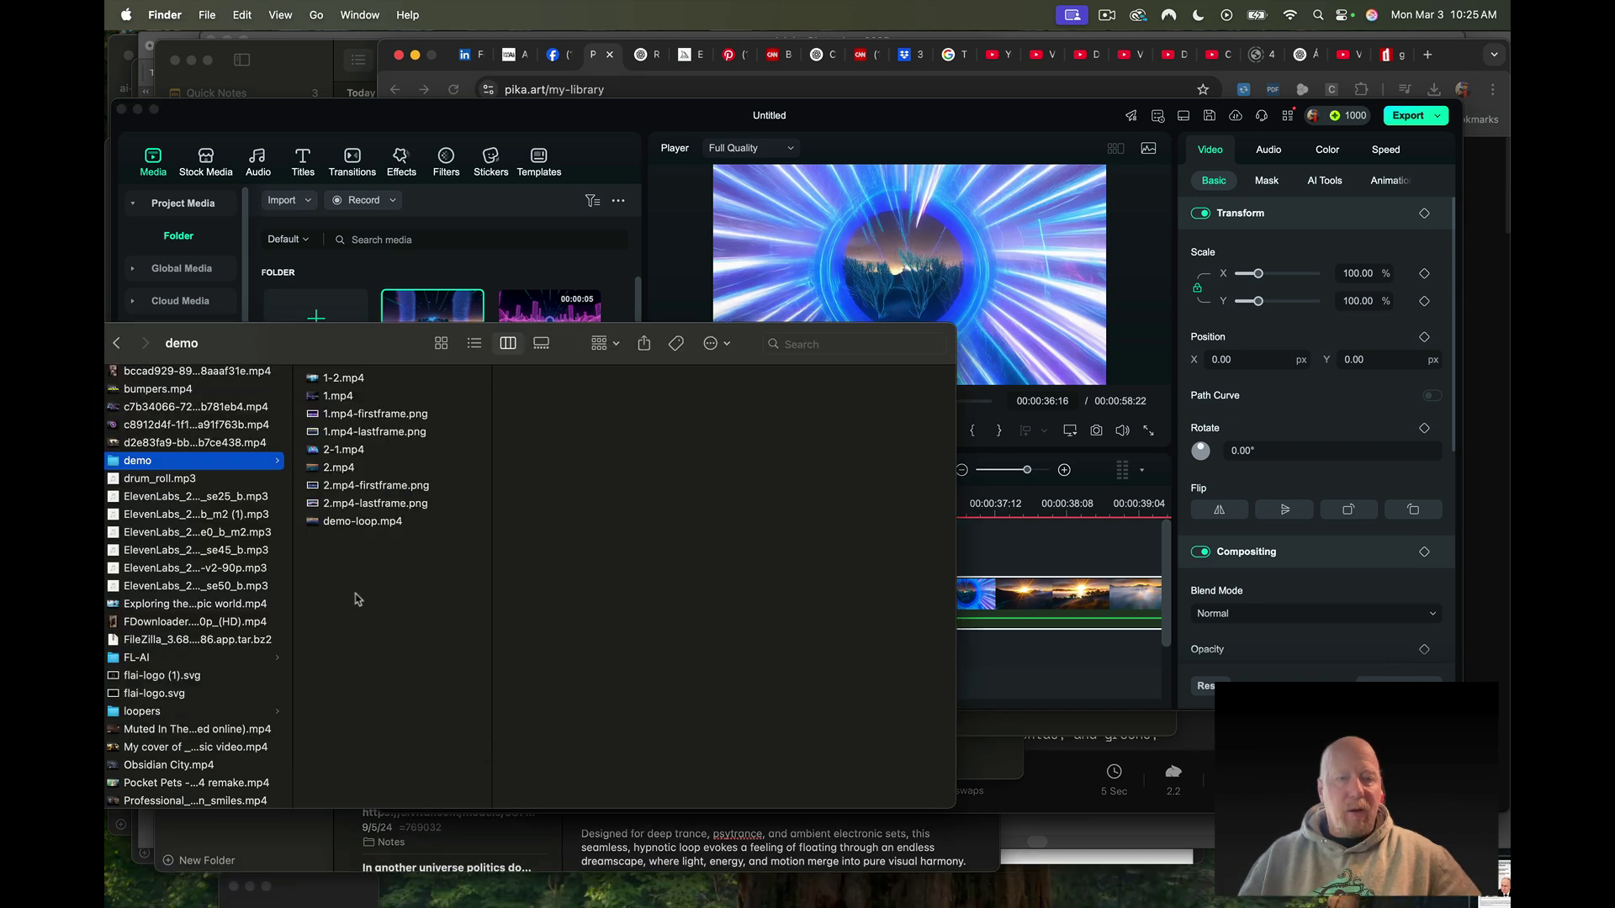
drag(240, 338, 665, 225)
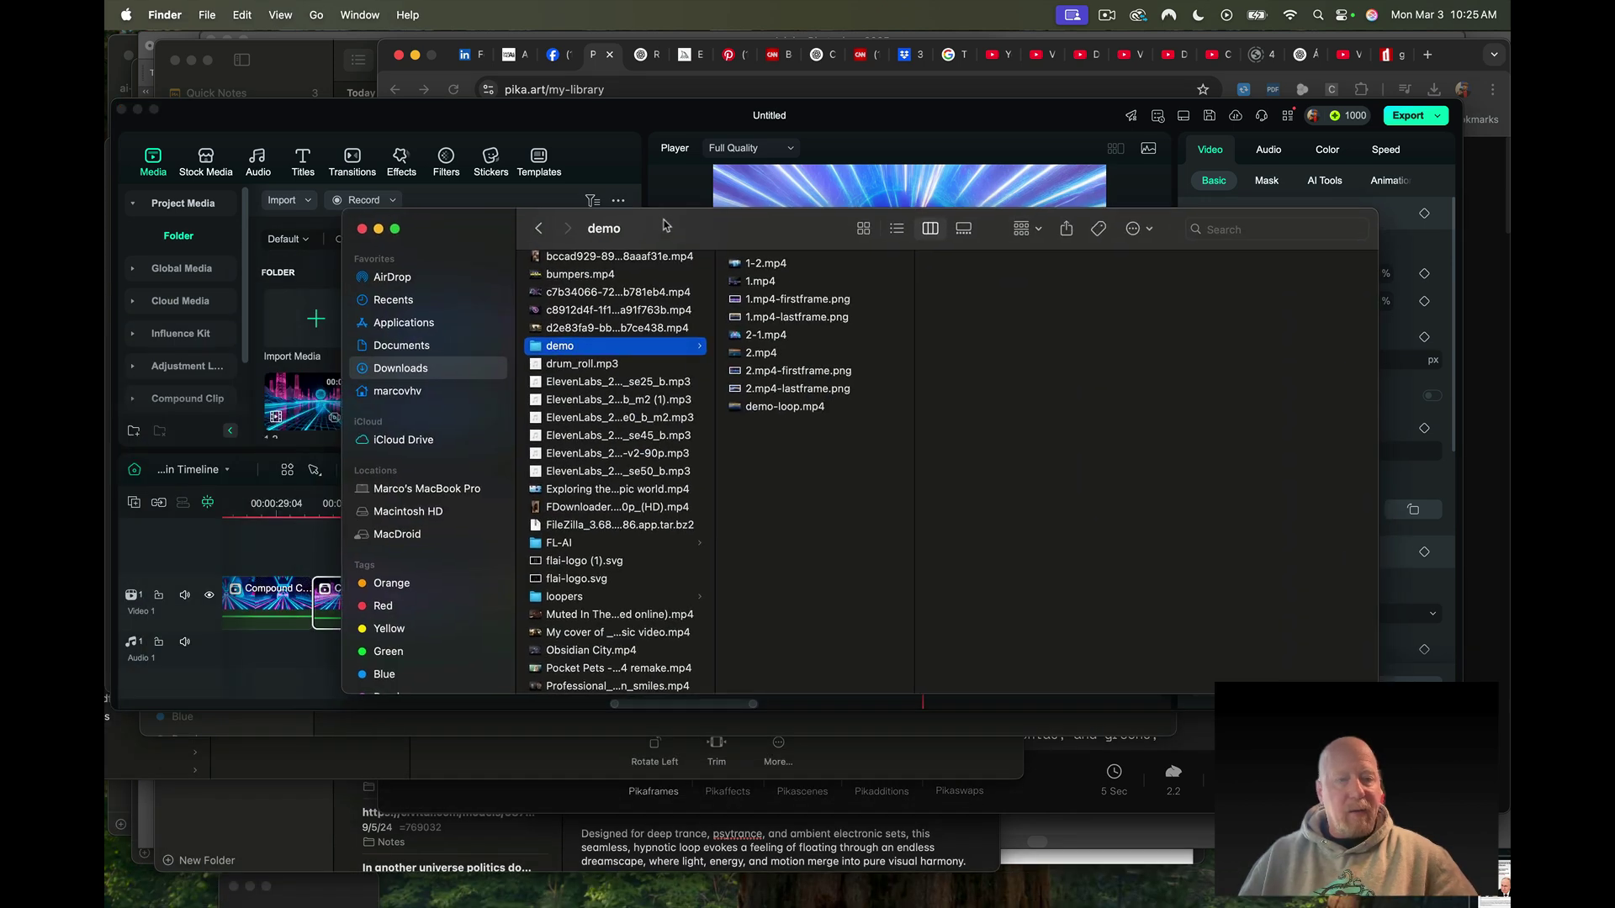
click(397, 393)
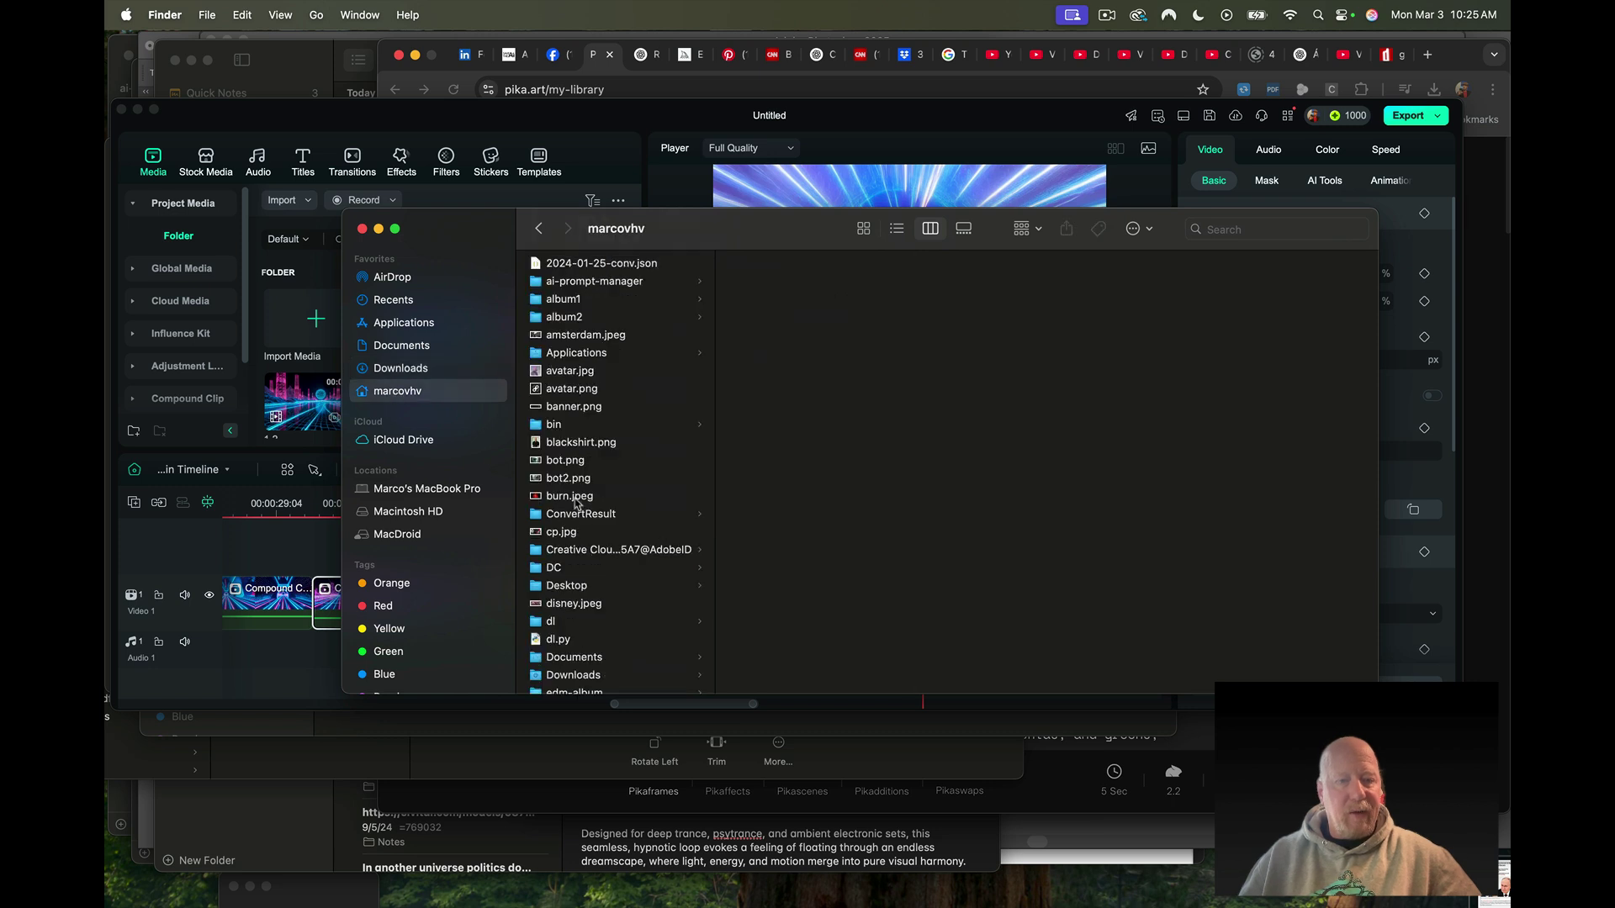
scroll(577, 503, down, 10)
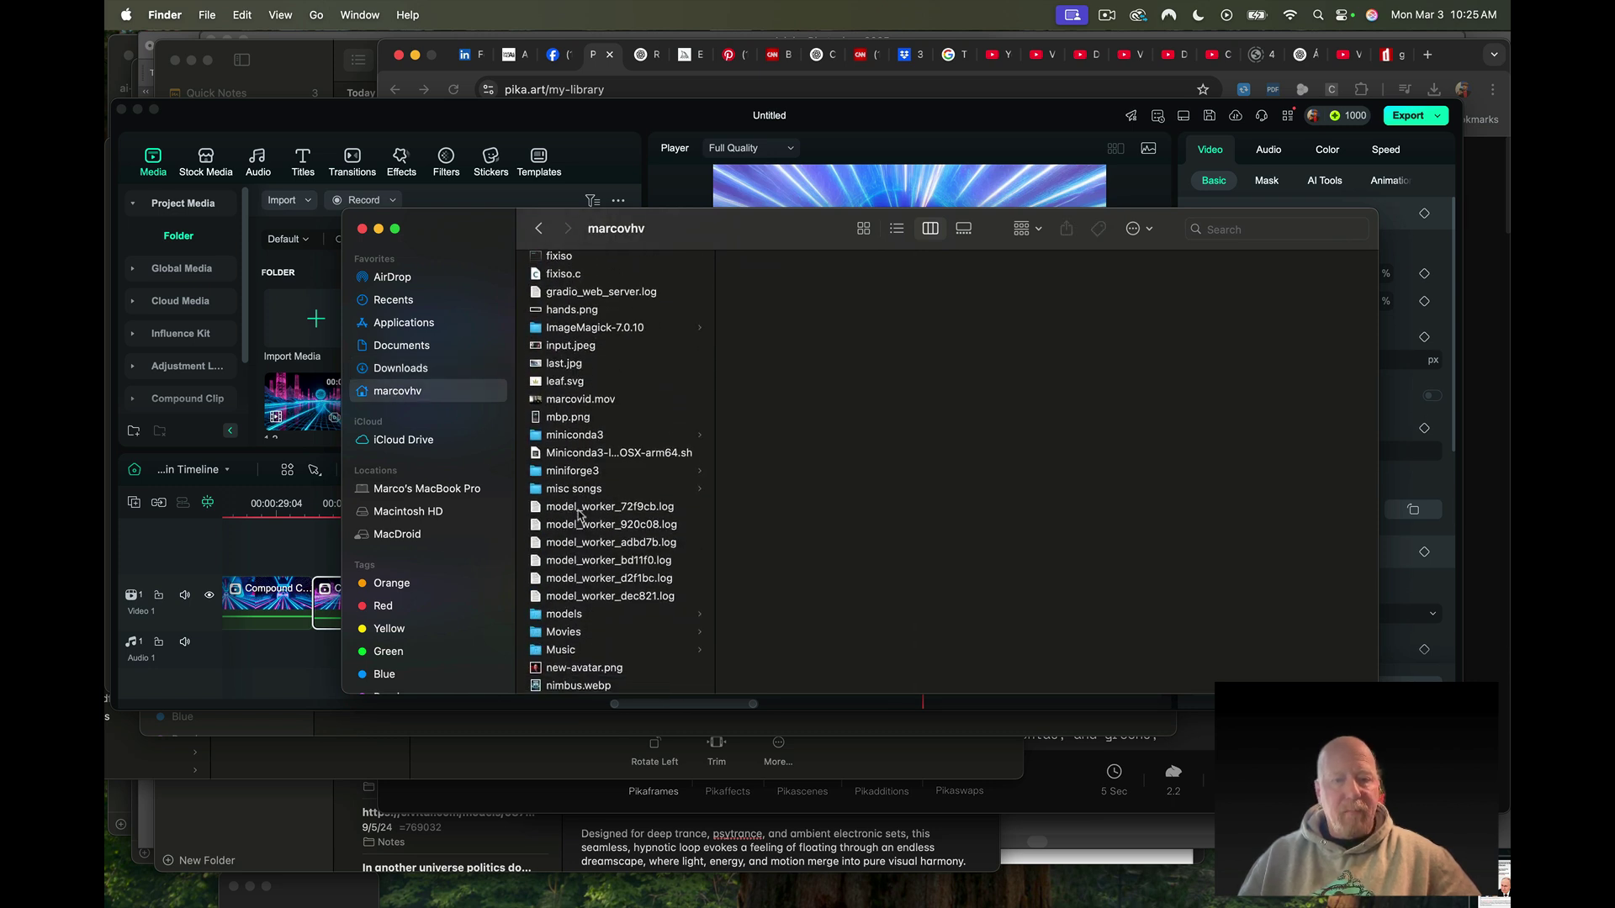
scroll(578, 515, down, 3)
click(560, 555)
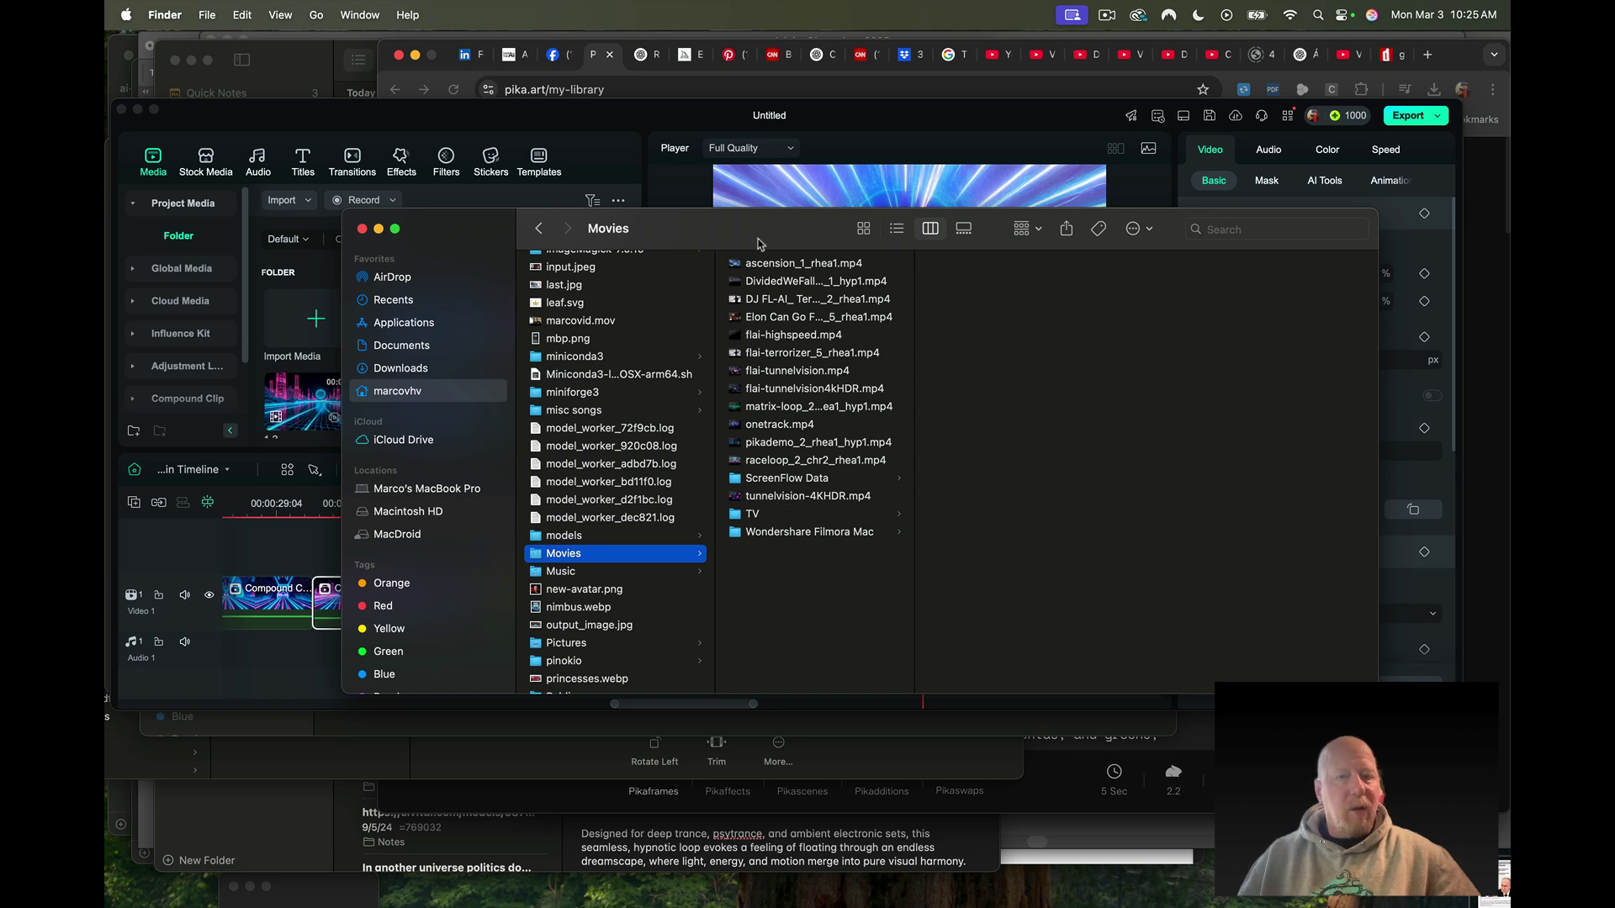
click(782, 337)
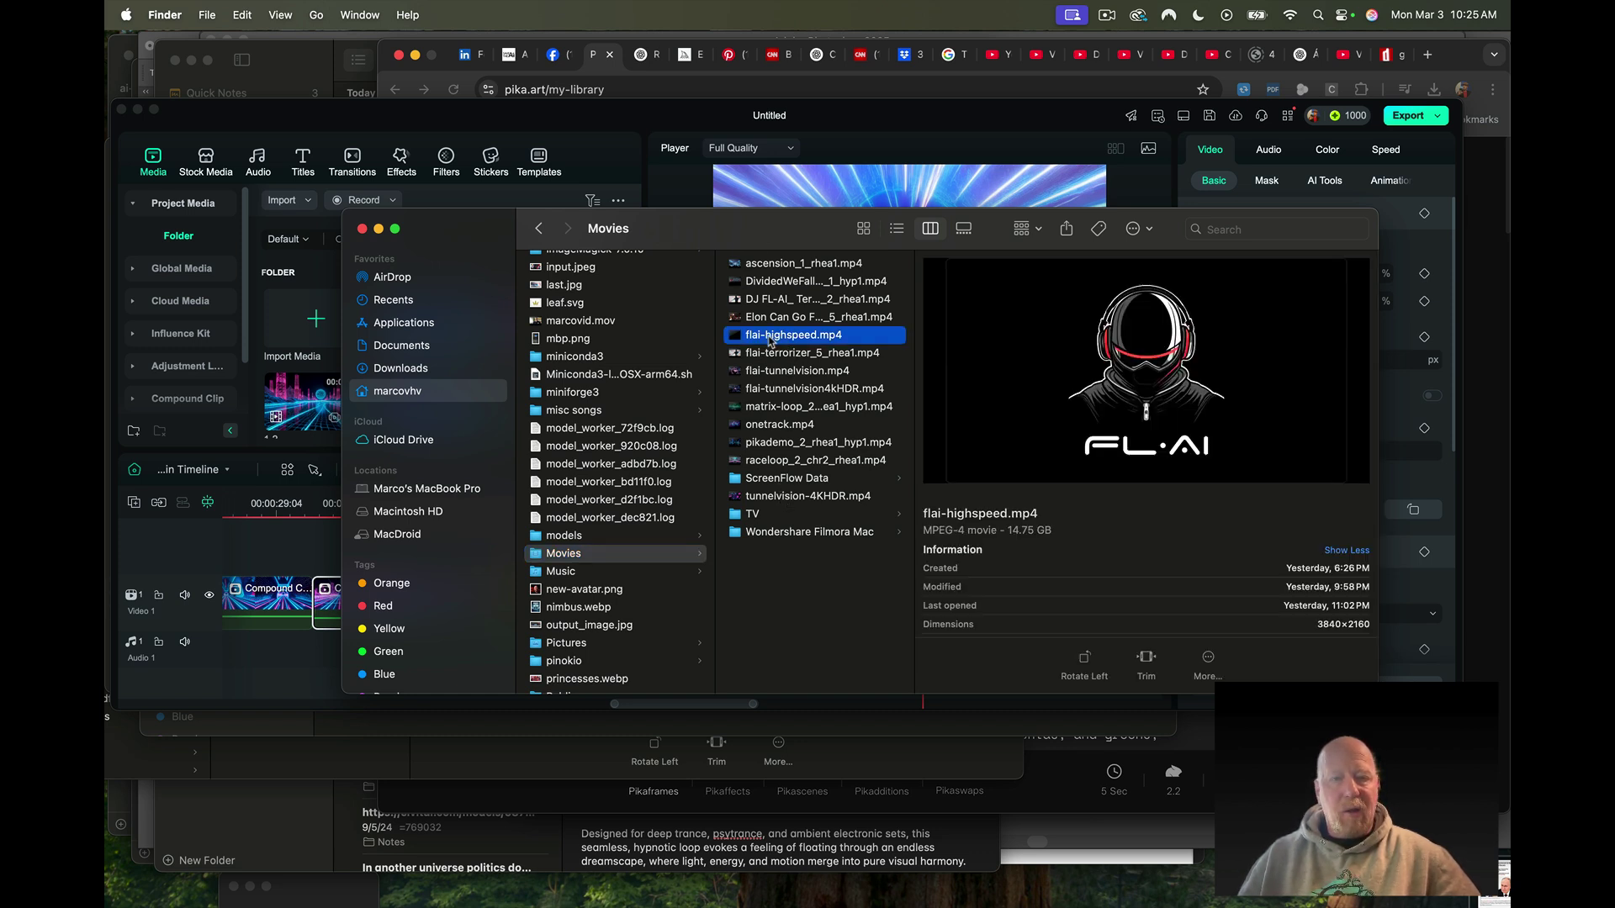
double_click(769, 341)
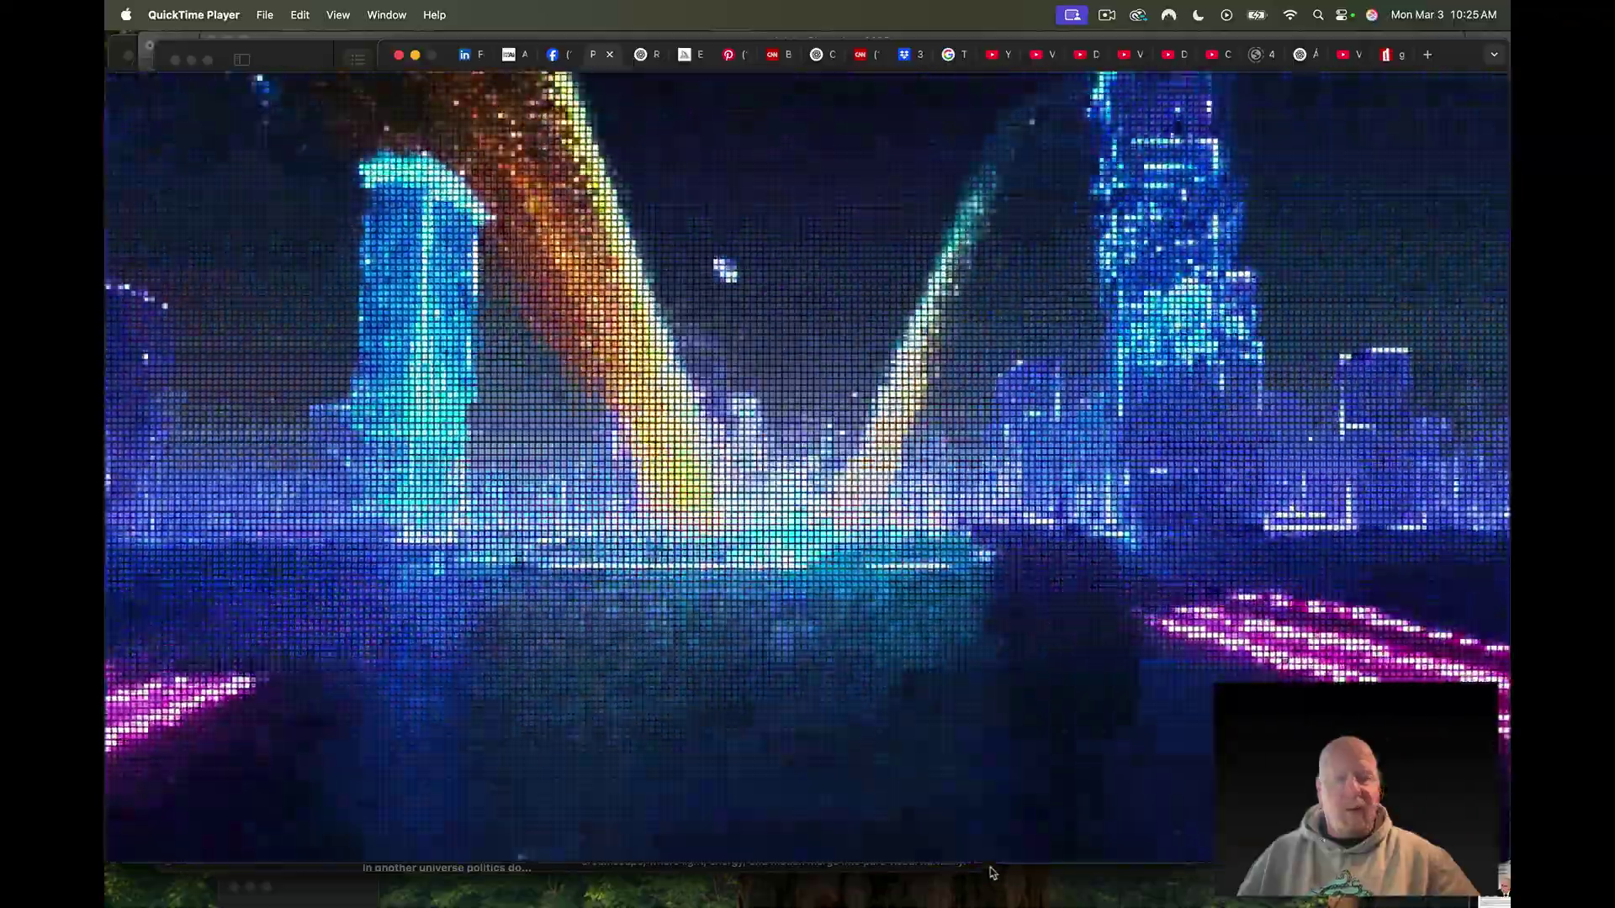
mouse_move(896, 775)
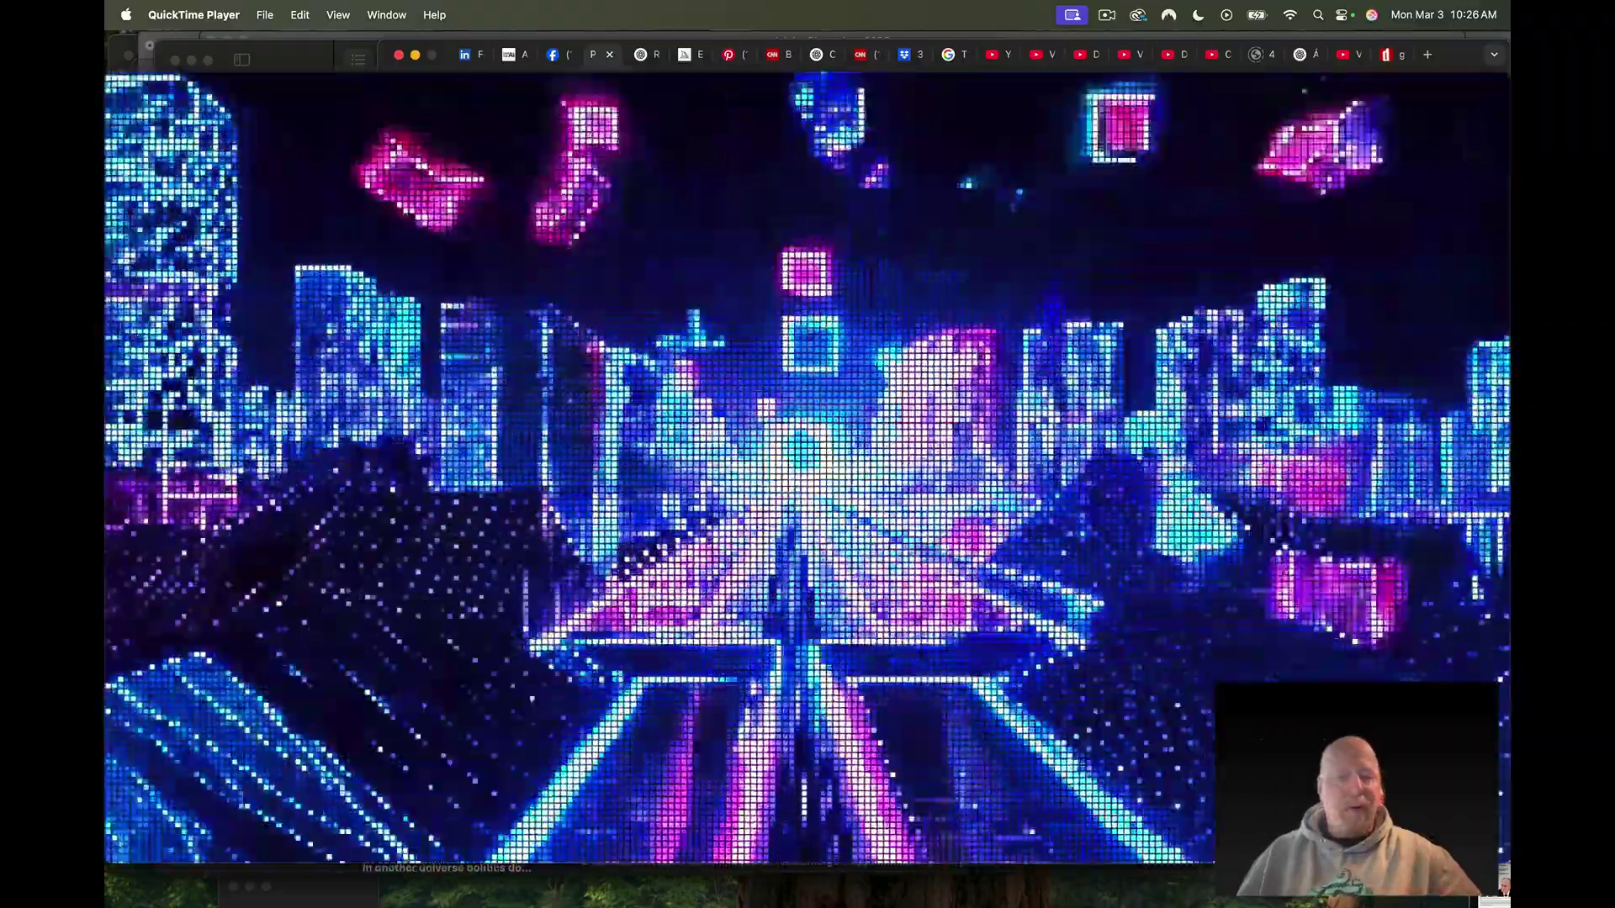
mouse_move(910, 814)
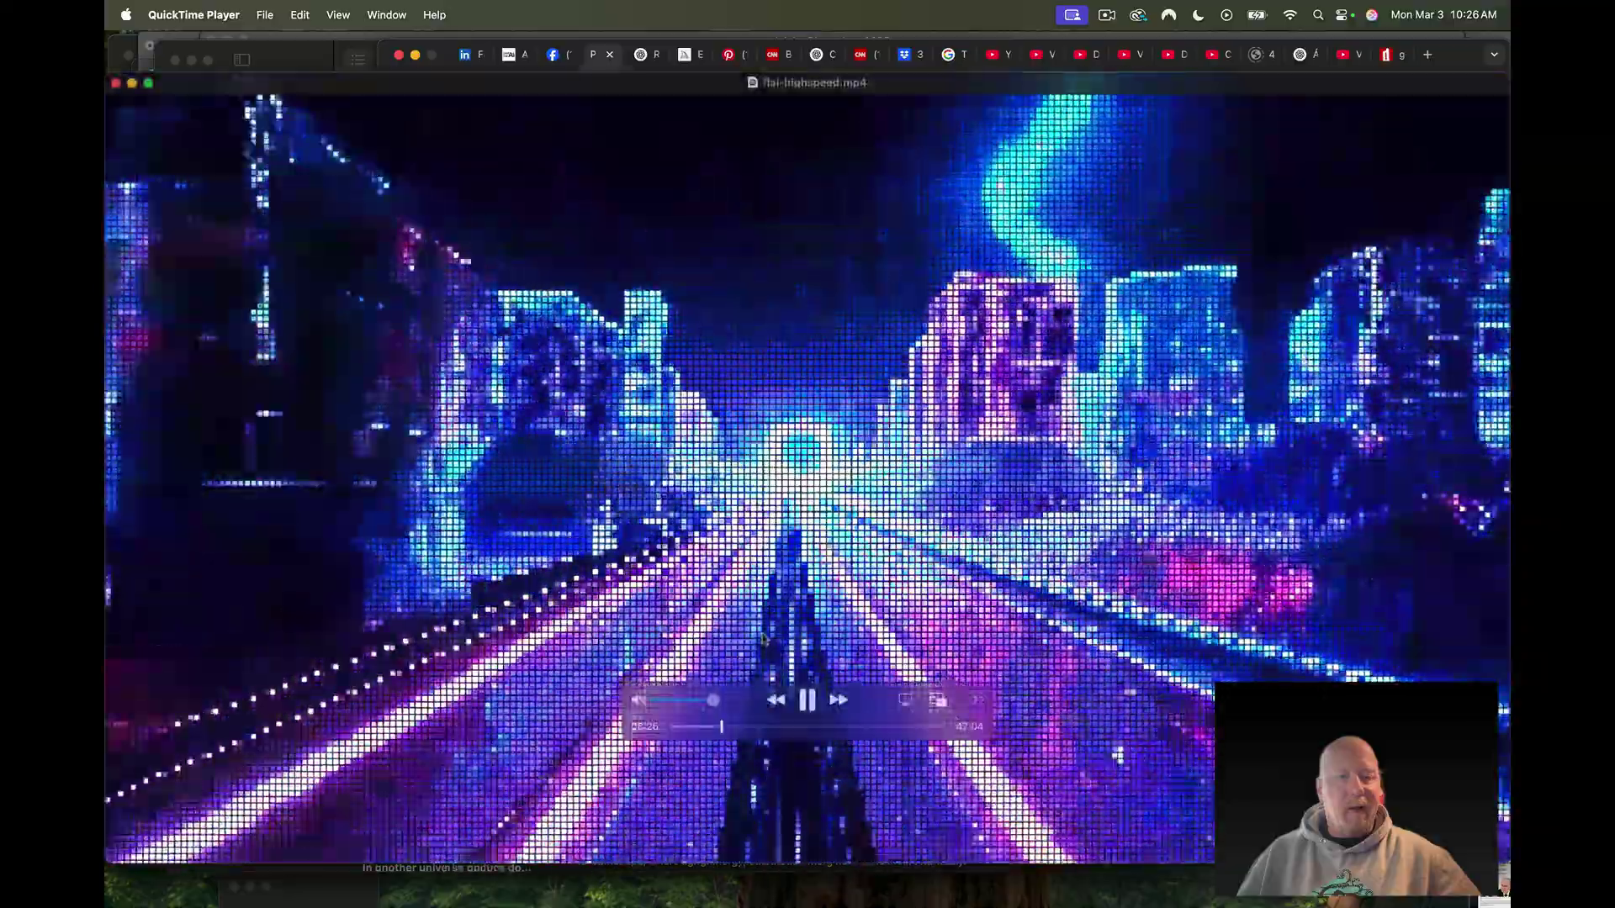